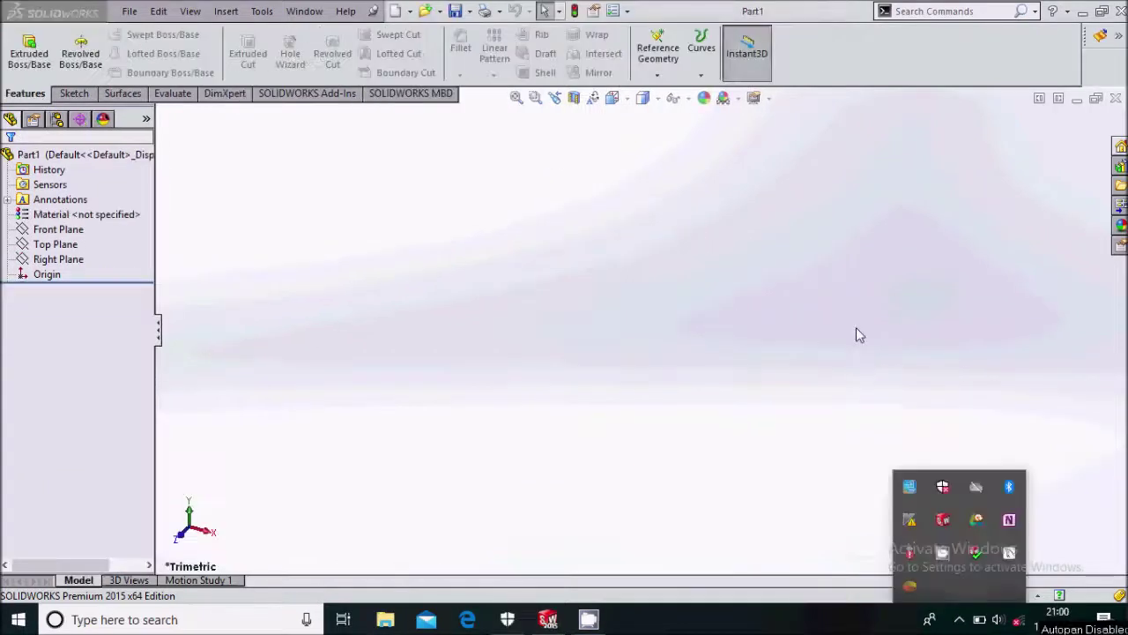
Step: Sketch a centerpoint straight slot on the Top Plane, centred on the origin, about 219 mm between arc centres and about 48 mm wide
click(641, 319)
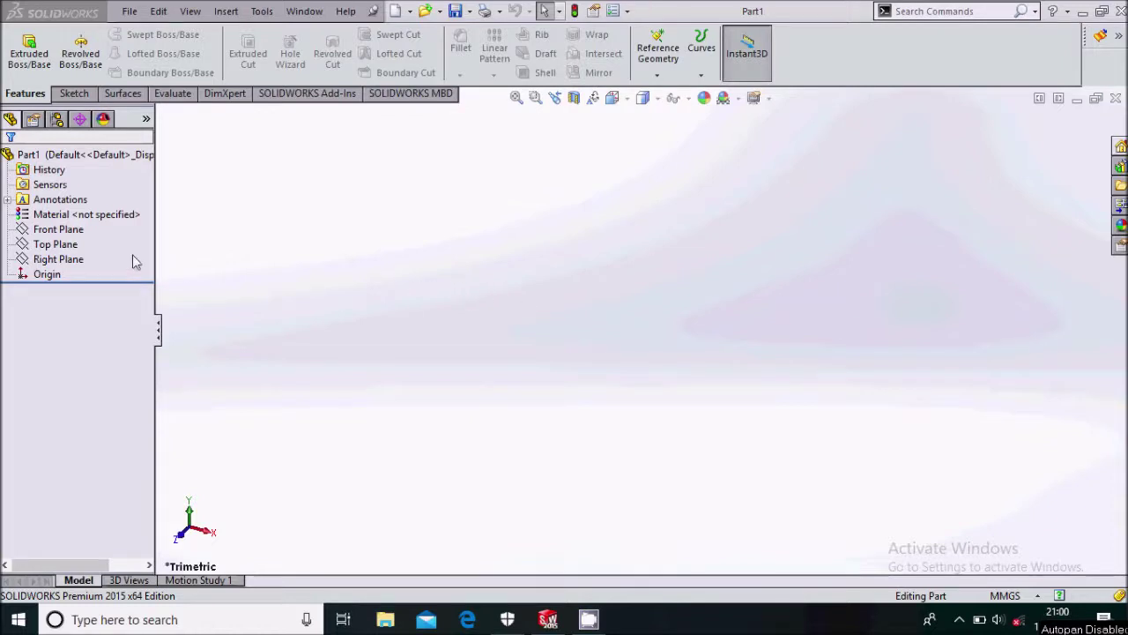
click(58, 245)
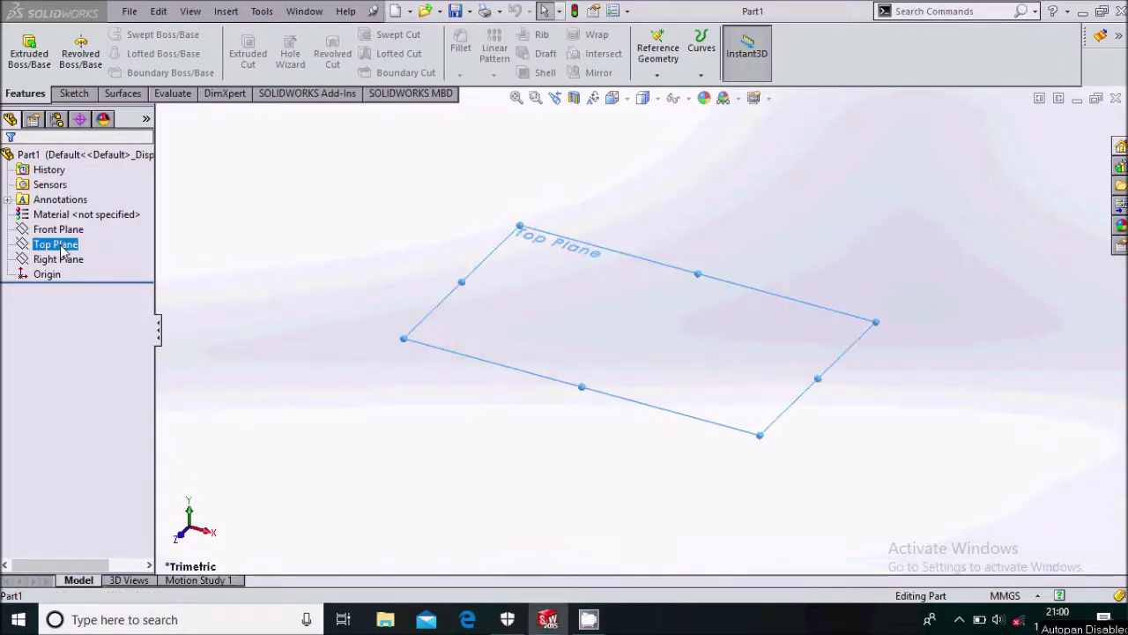
click(85, 221)
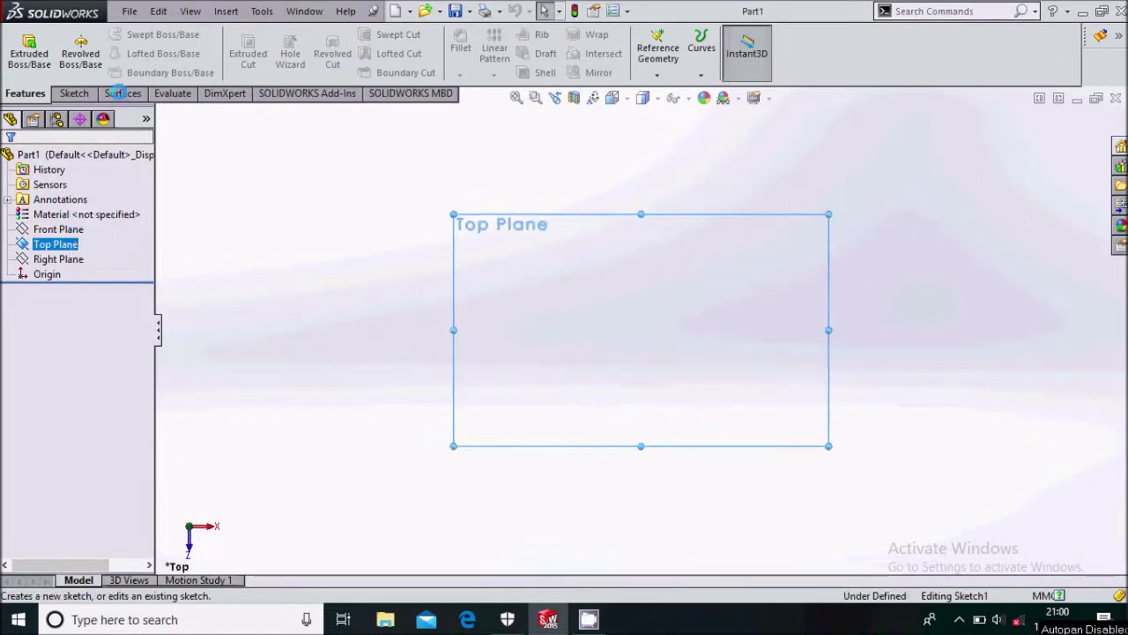
click(121, 72)
click(148, 106)
click(642, 331)
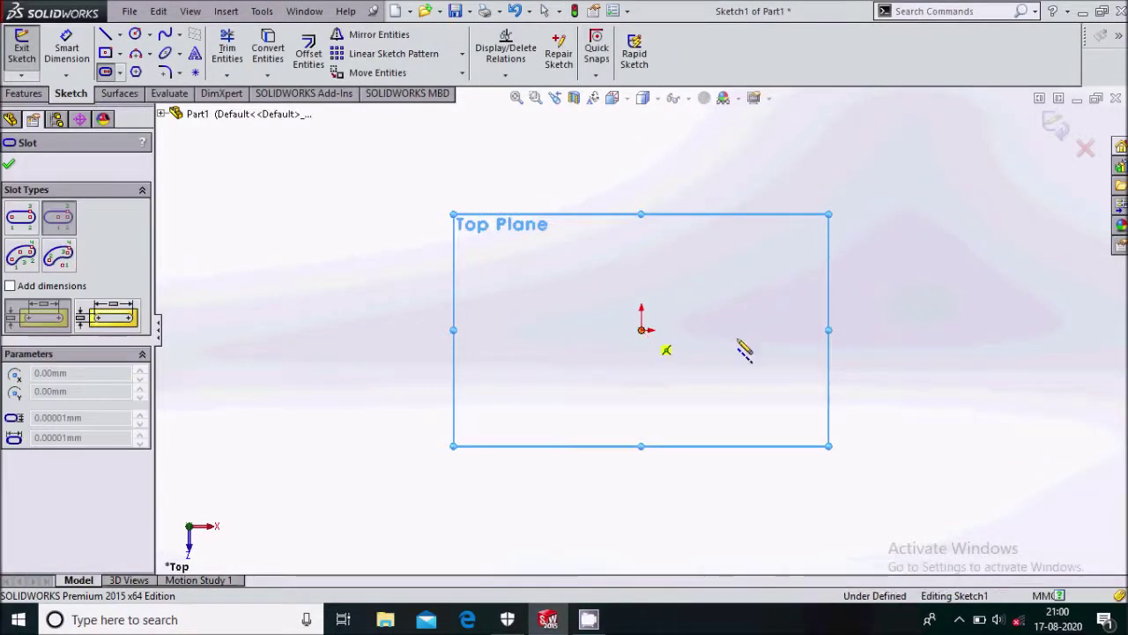
click(873, 328)
click(869, 278)
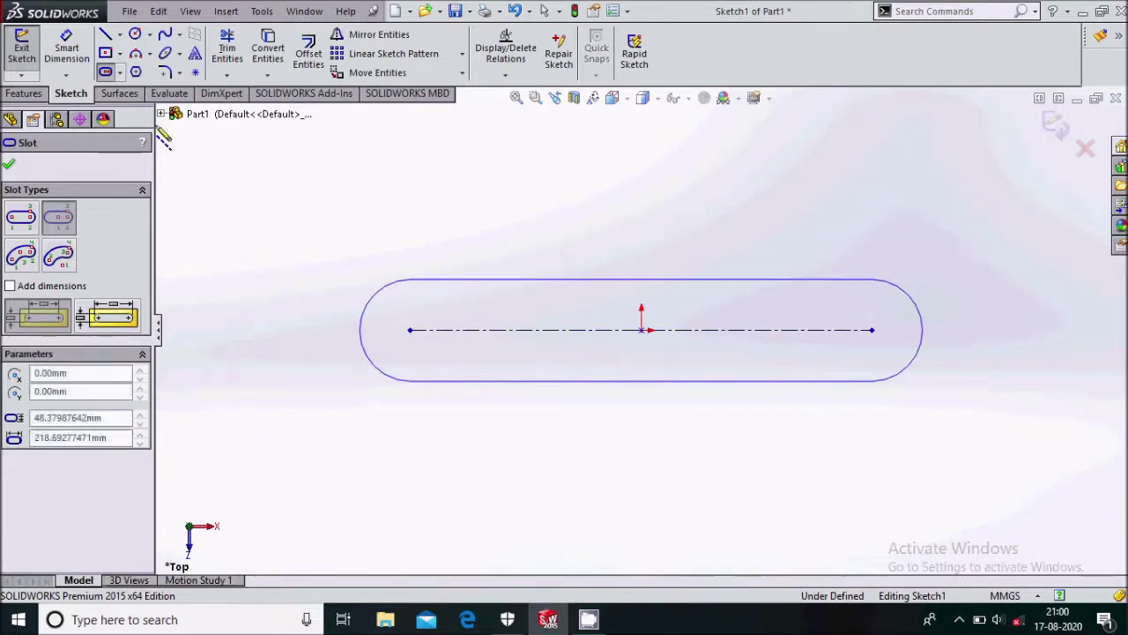
Step: Dimension the slot to 100 mm between its arc centres and 20 mm wide
click(64, 48)
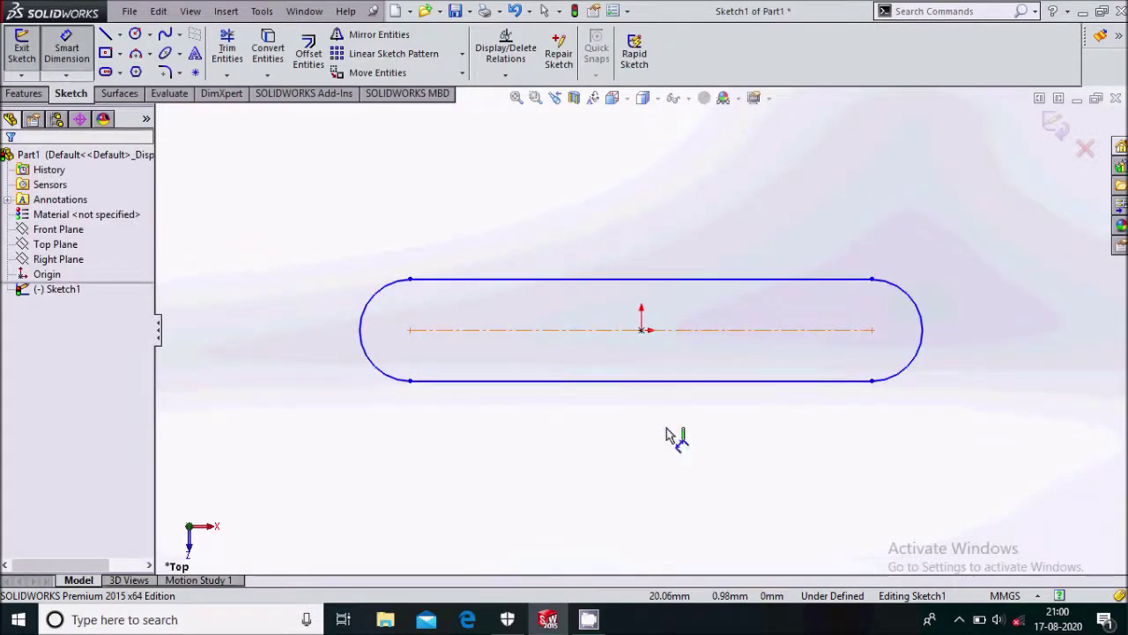
click(661, 330)
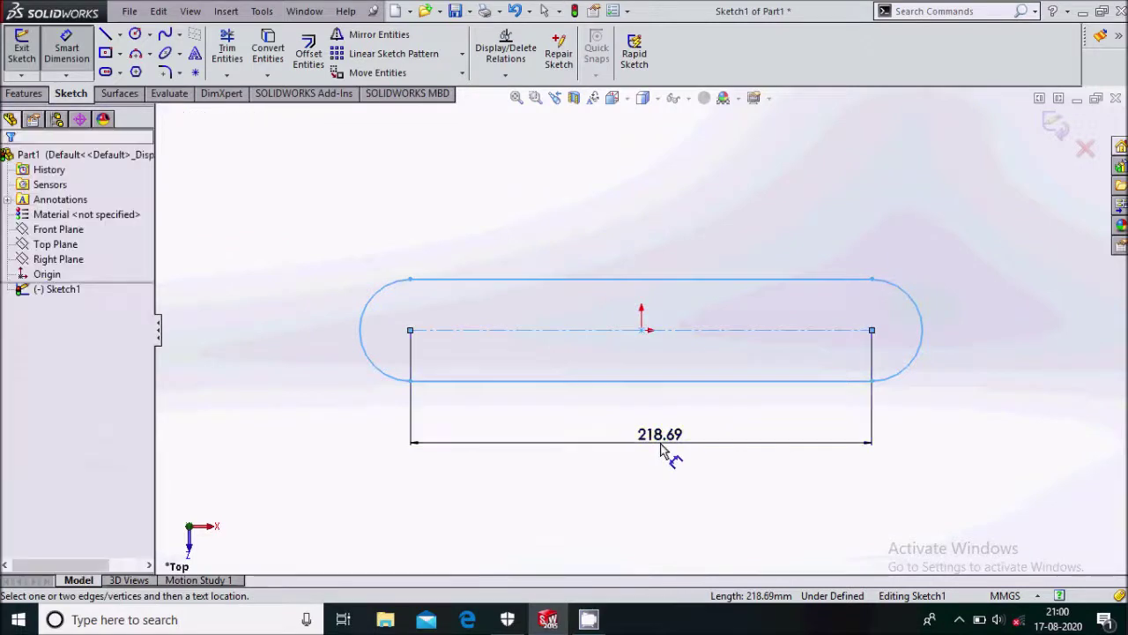
click(663, 449)
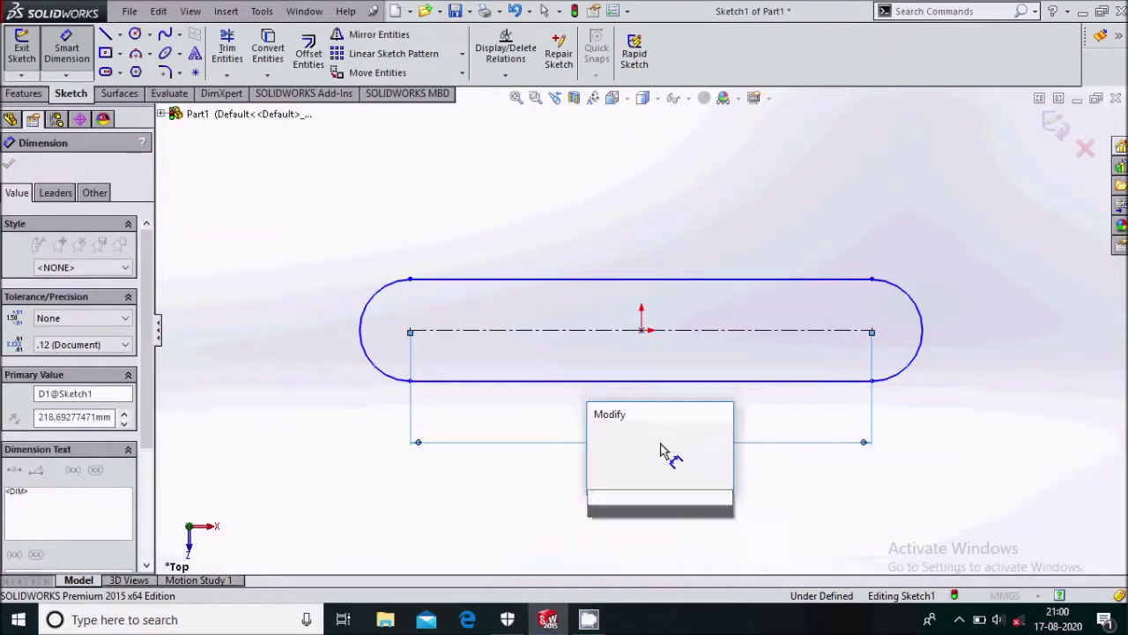
text(100)
key(Return)
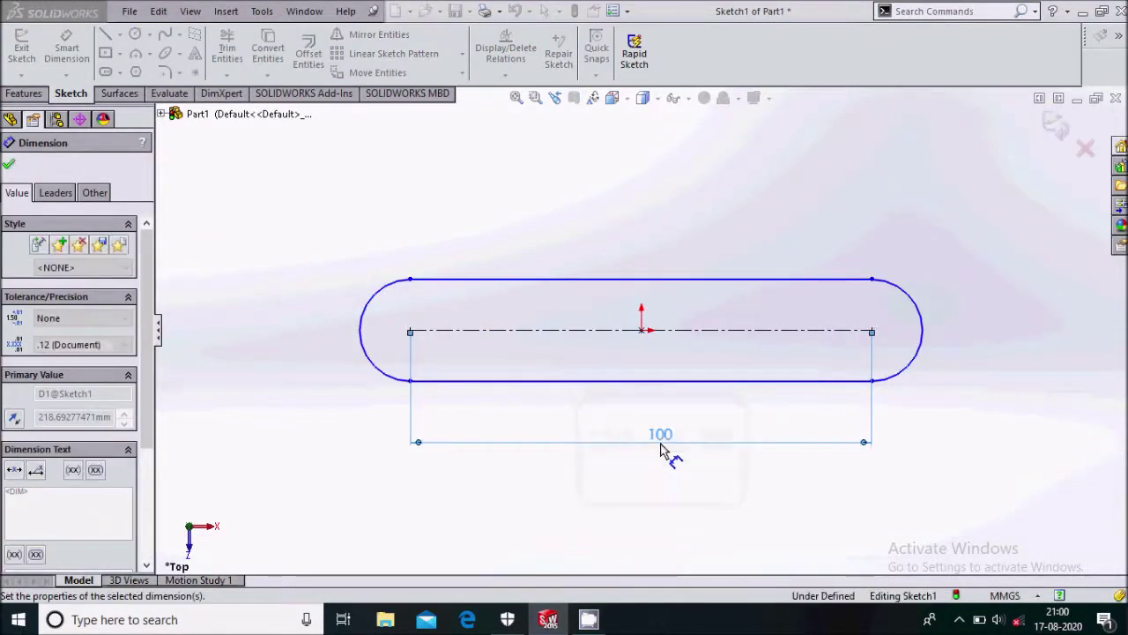
click(807, 281)
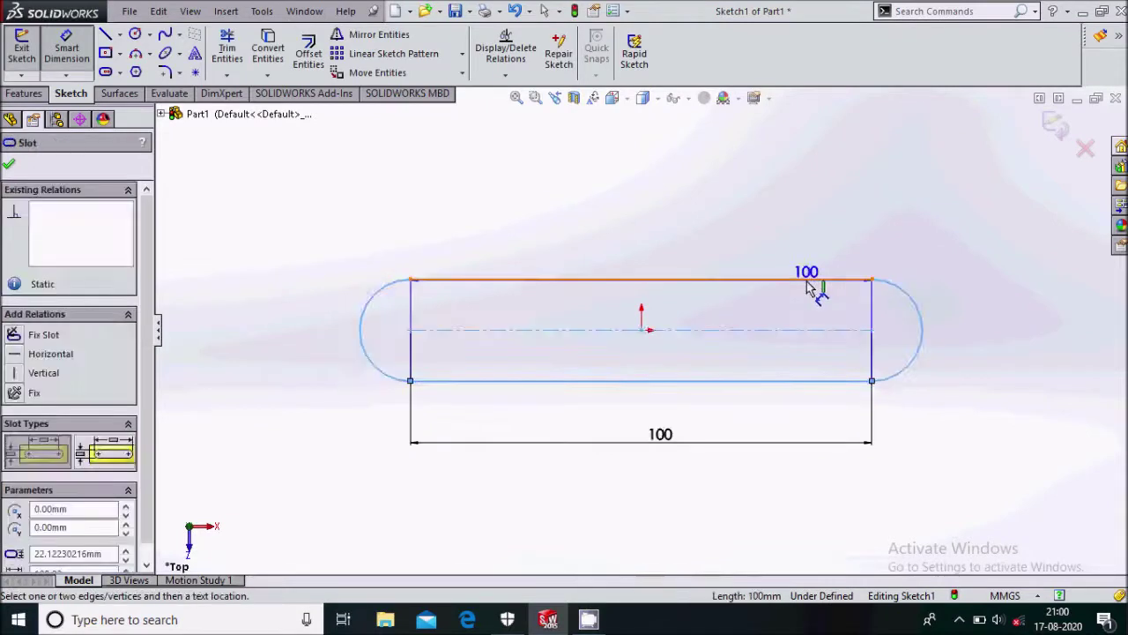
click(963, 341)
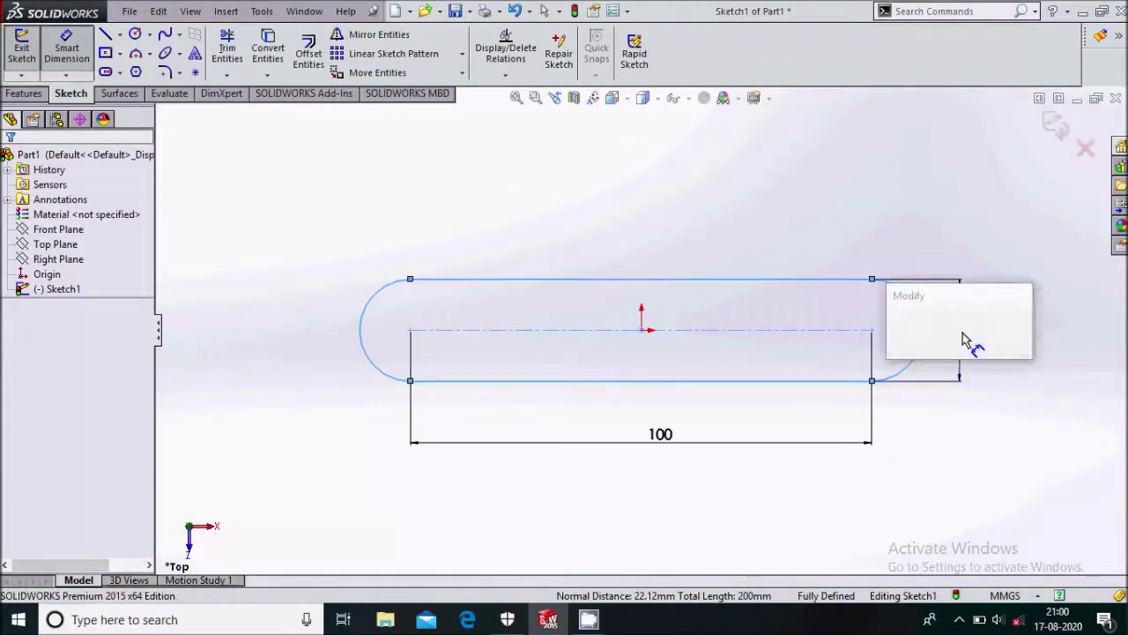
text(20)
key(Return)
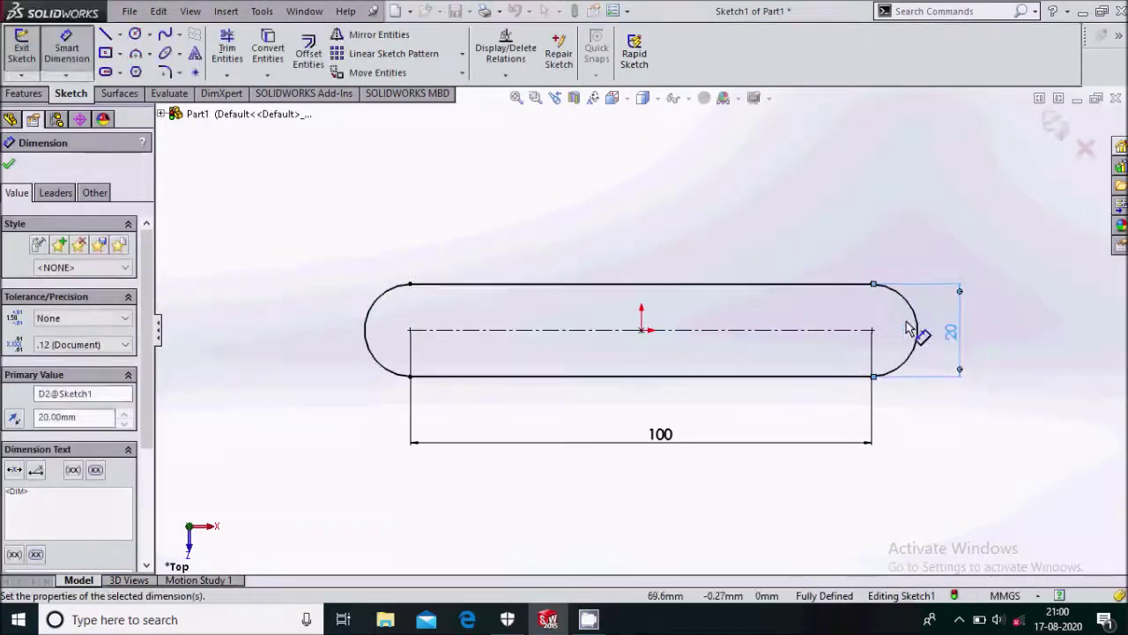
Step: Draw circles about 13.4 mm and 10.4 mm in diameter on the slot's left and right arc centres, respectively
click(135, 33)
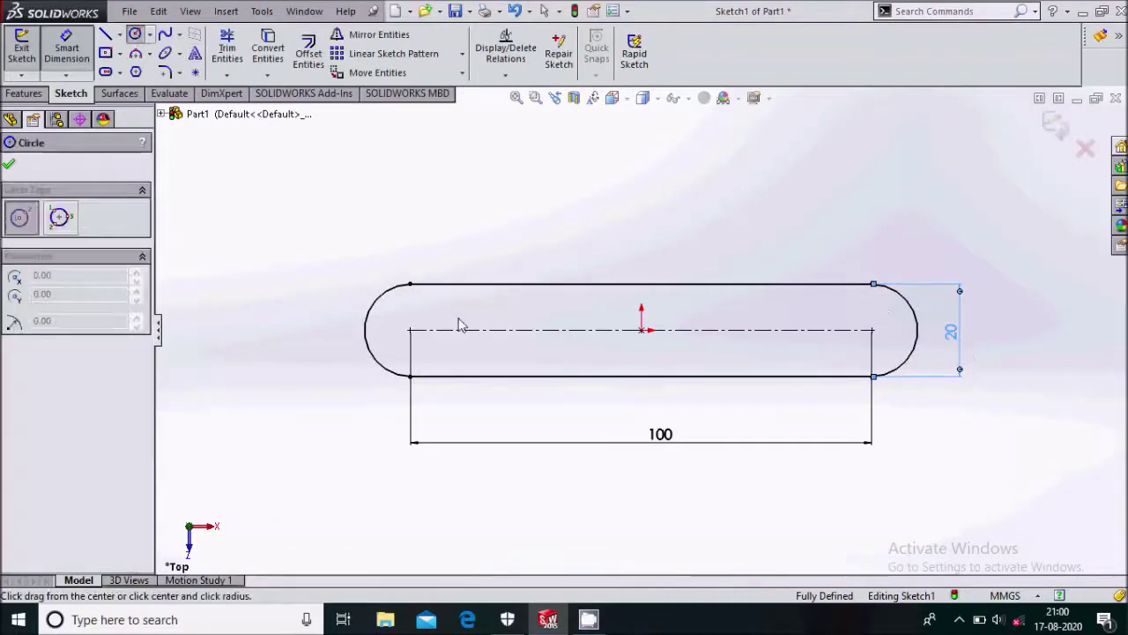
click(409, 330)
click(432, 352)
click(871, 329)
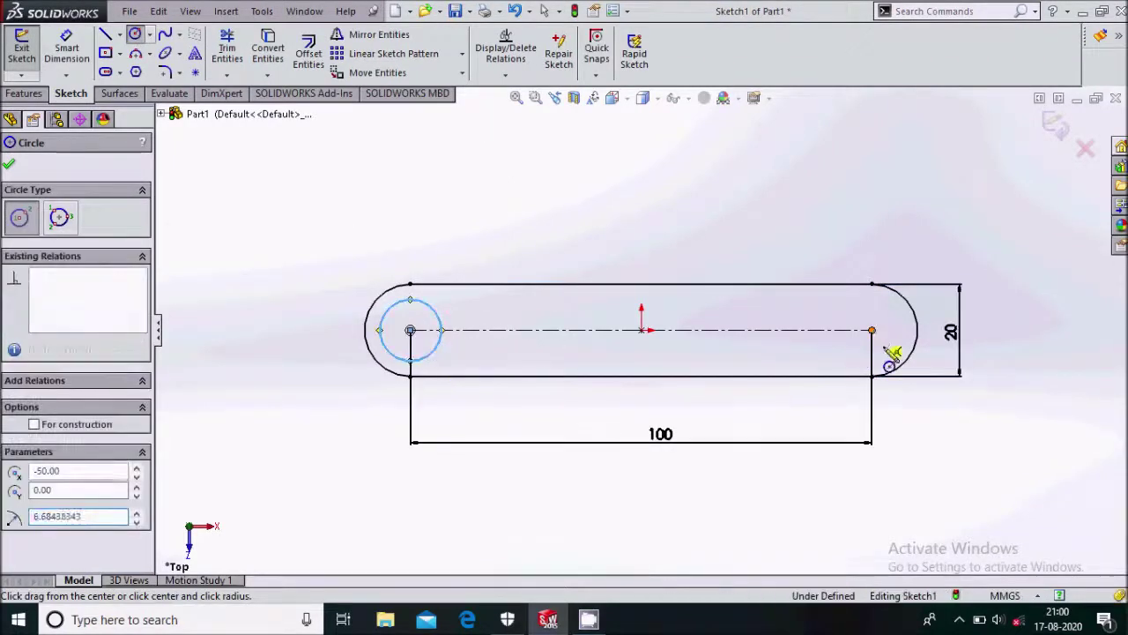
click(884, 350)
Step: Dimension both end circles to a diameter of 10 mm
click(83, 62)
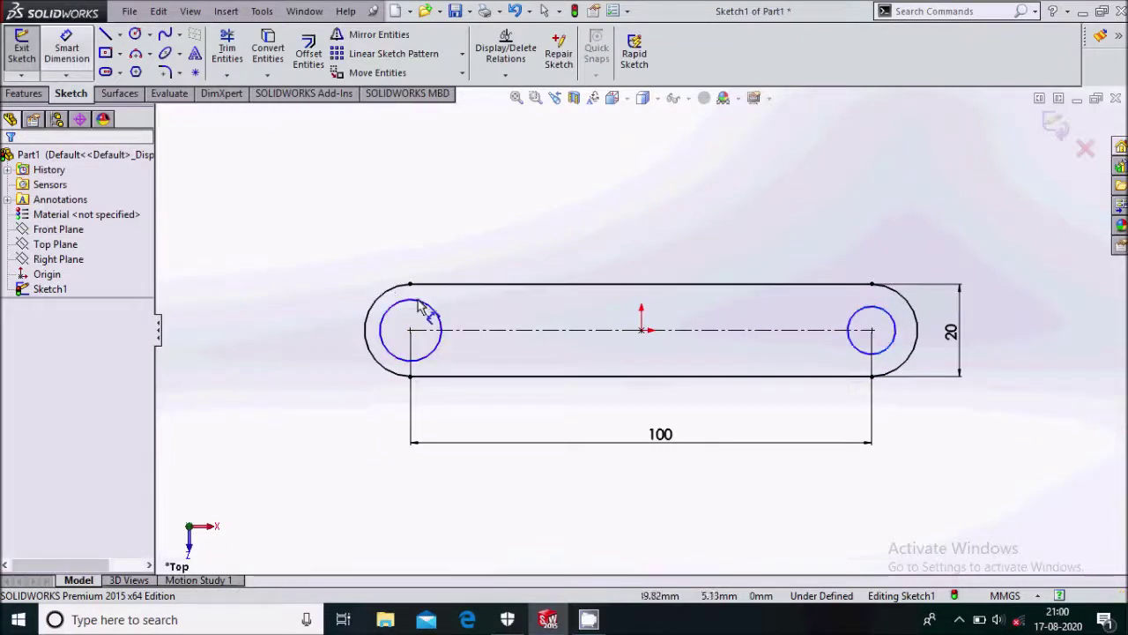
click(431, 311)
click(432, 269)
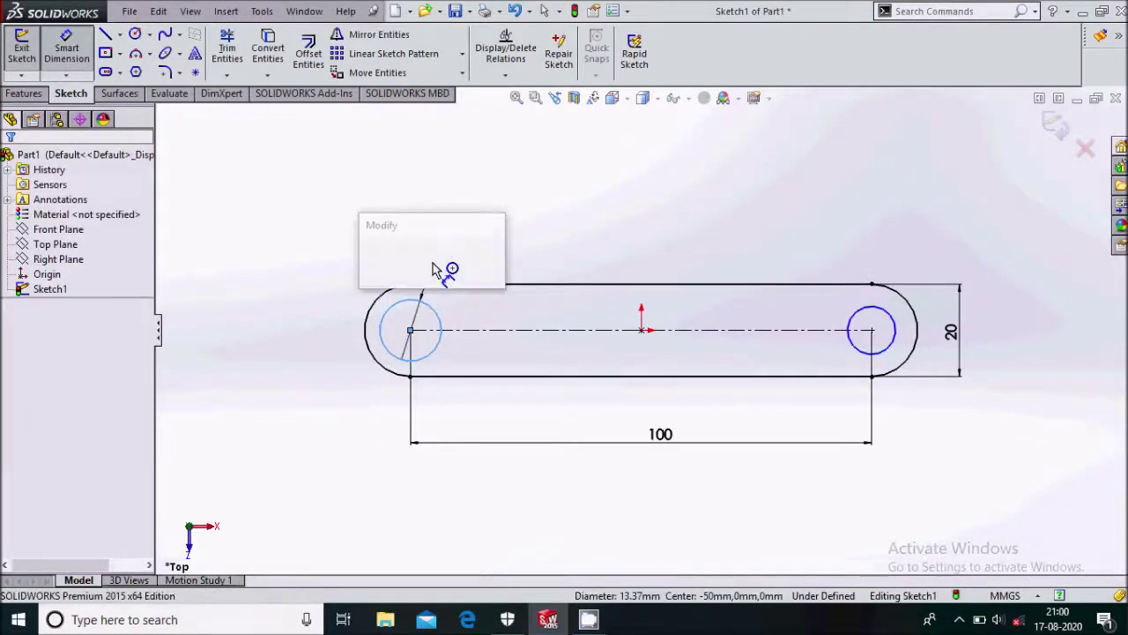
key(Return)
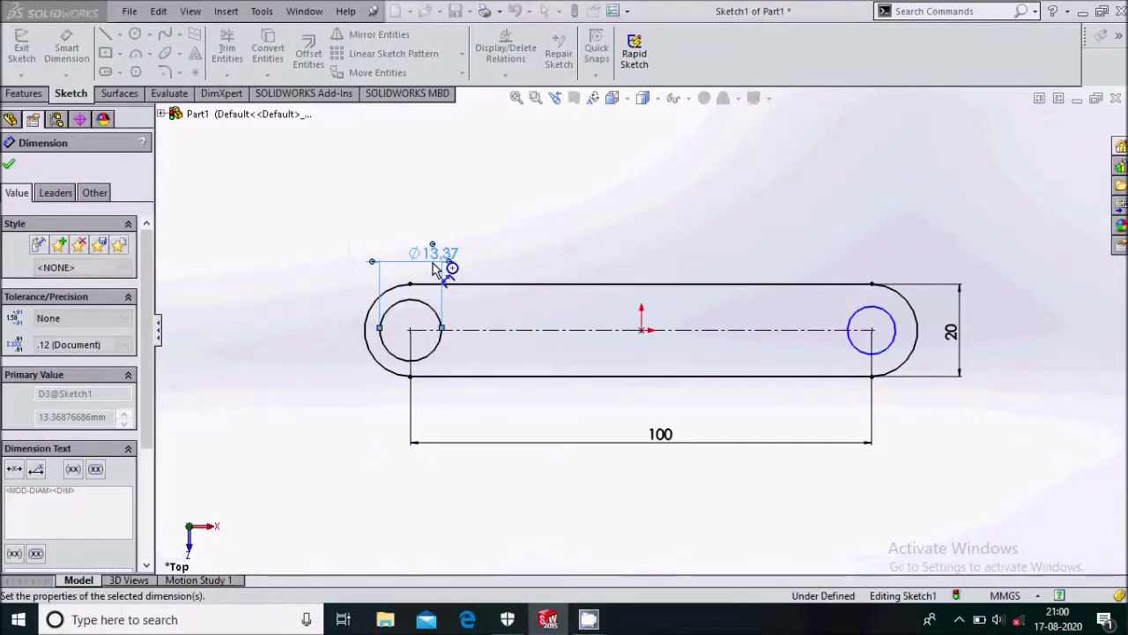
click(886, 313)
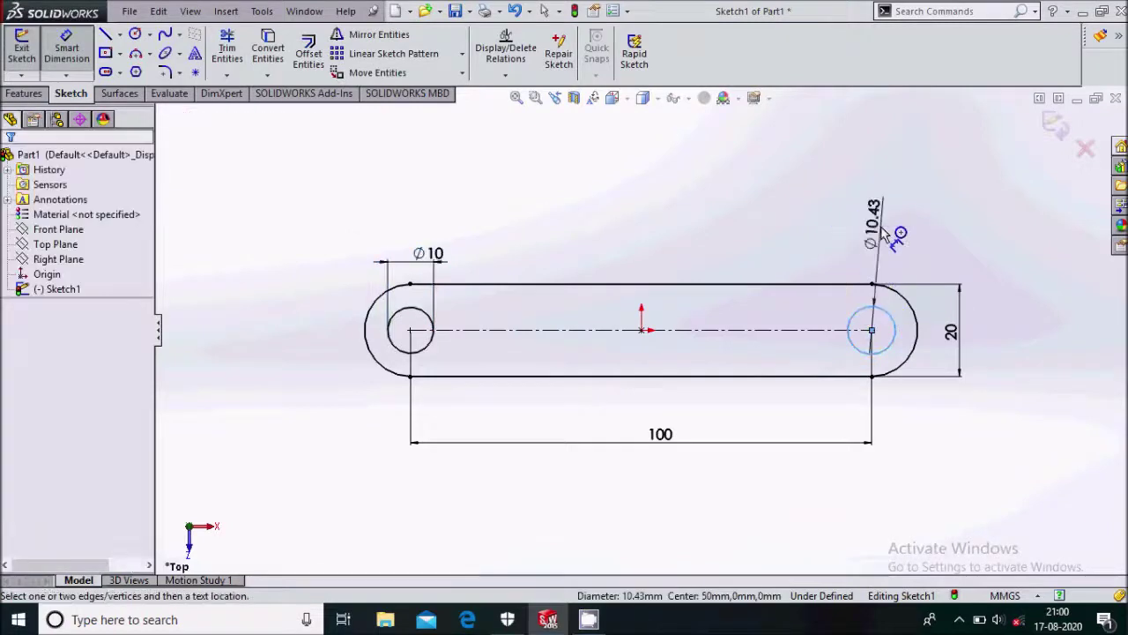
click(885, 231)
text(10)
key(Return)
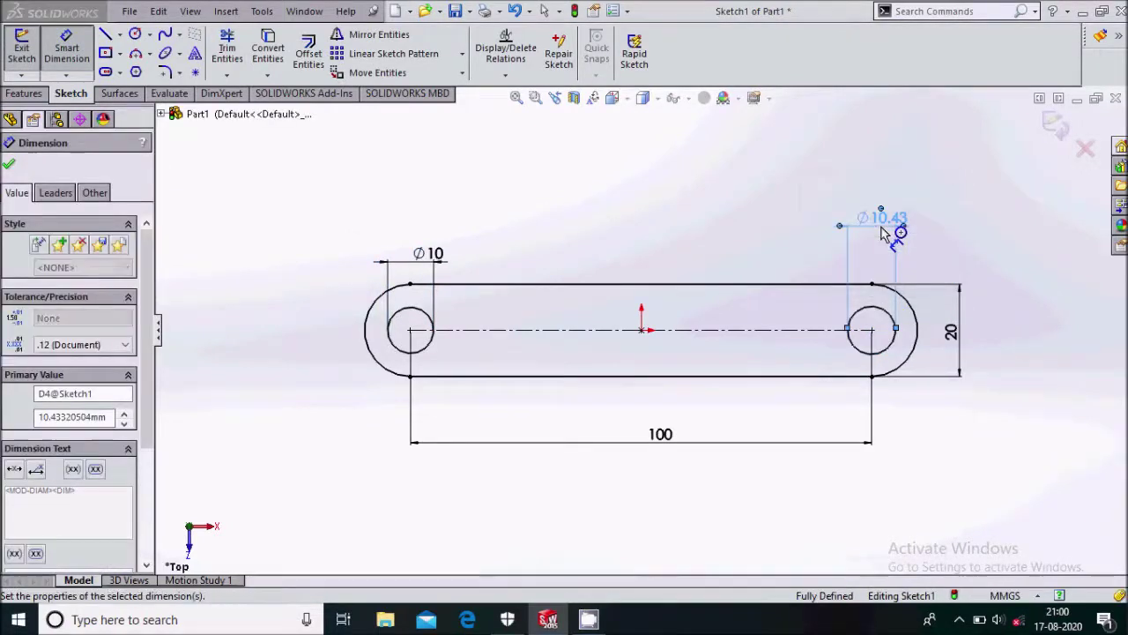
click(8, 165)
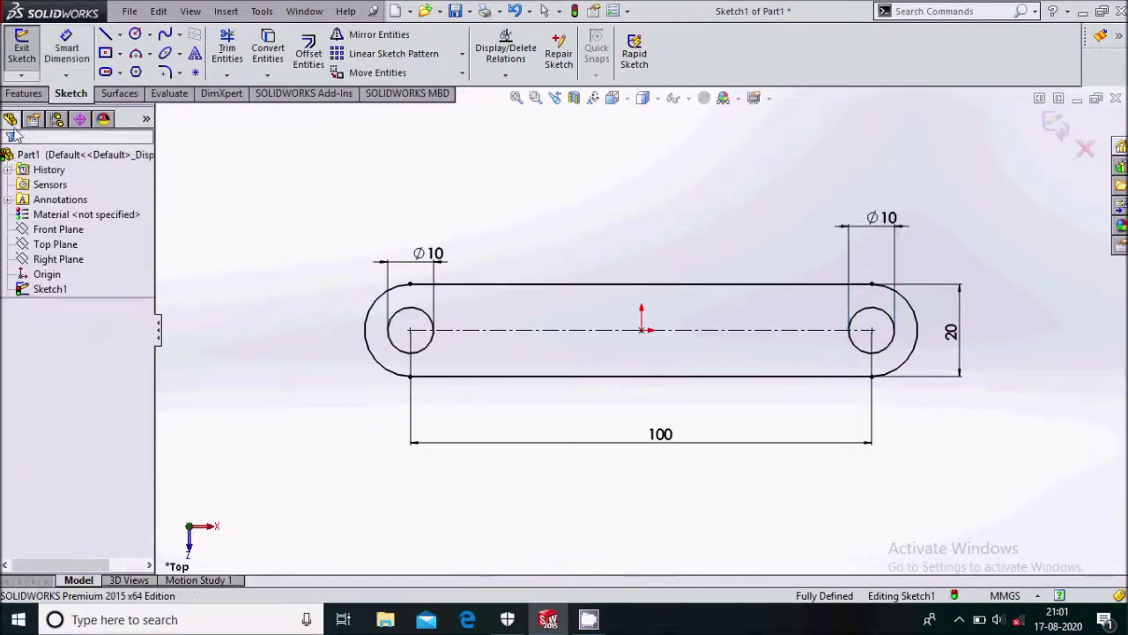
Step: Extrude the slot profile with its two holes as a blind boss 5 mm deep
click(27, 94)
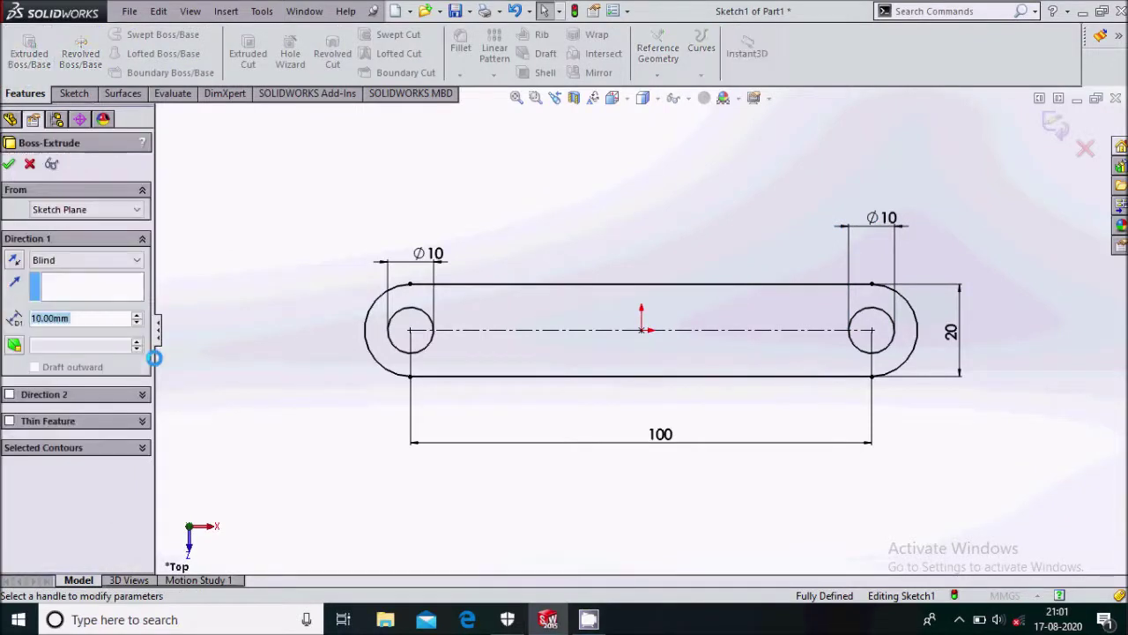
text(5)
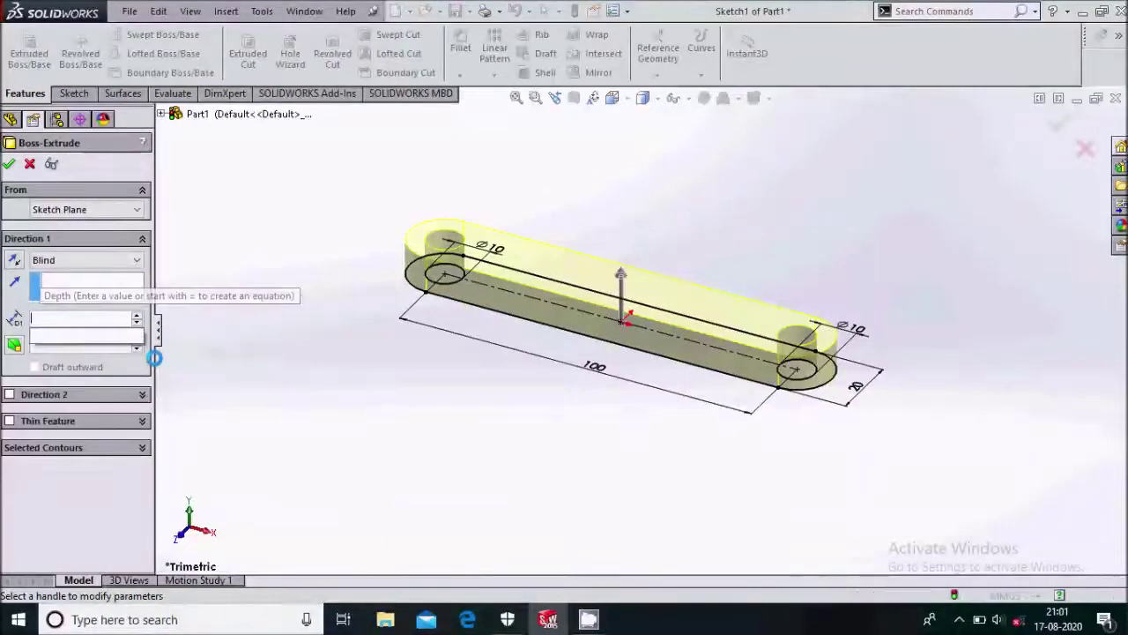
key(Return)
click(10, 167)
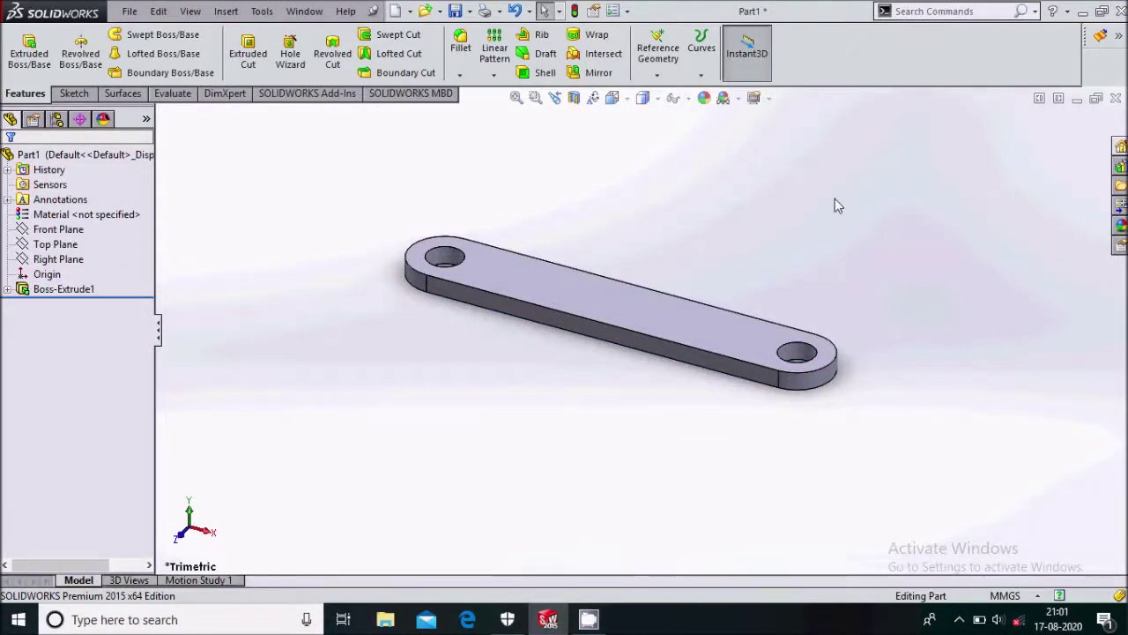
Step: Start saving the part, create a folder named "hand pump" in Documents and open it as the save location
key(ctrl+s)
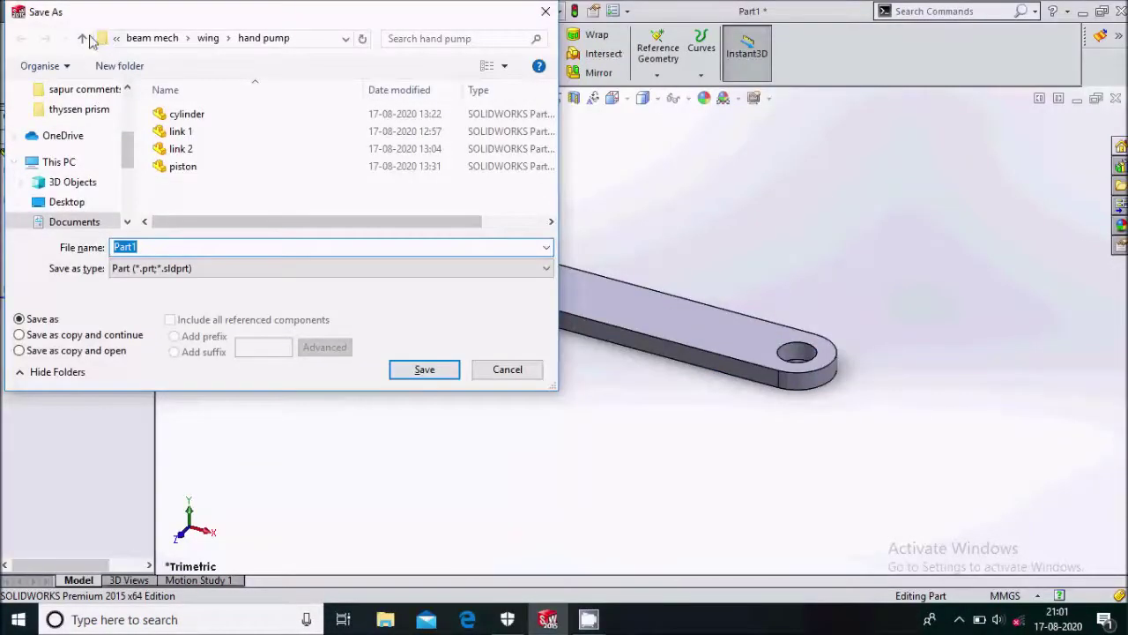
double_click(84, 39)
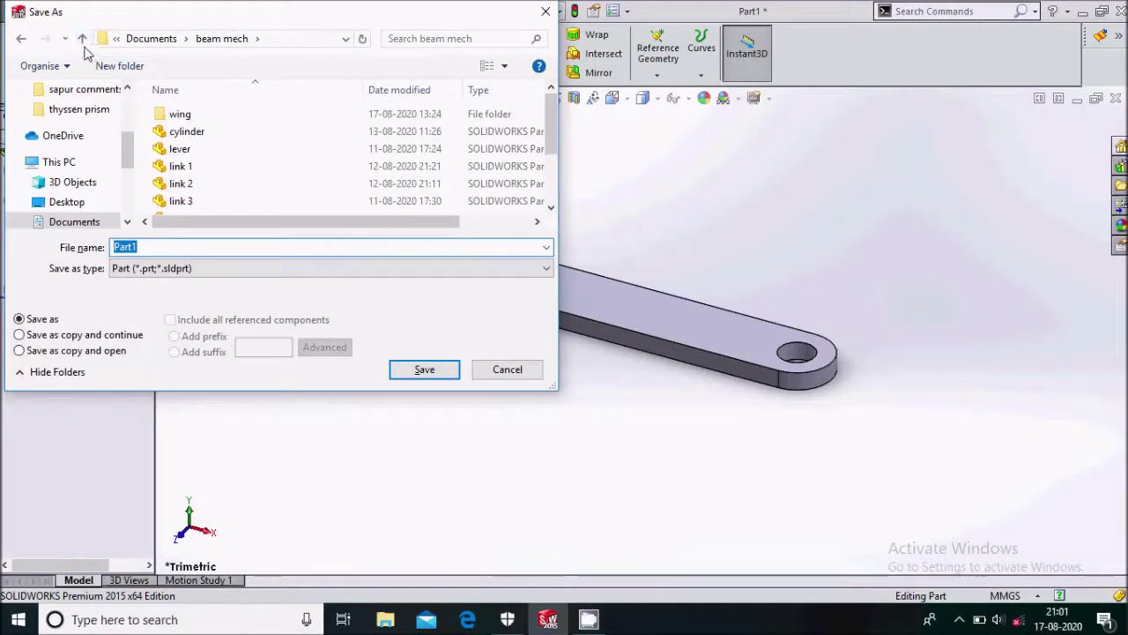
click(82, 39)
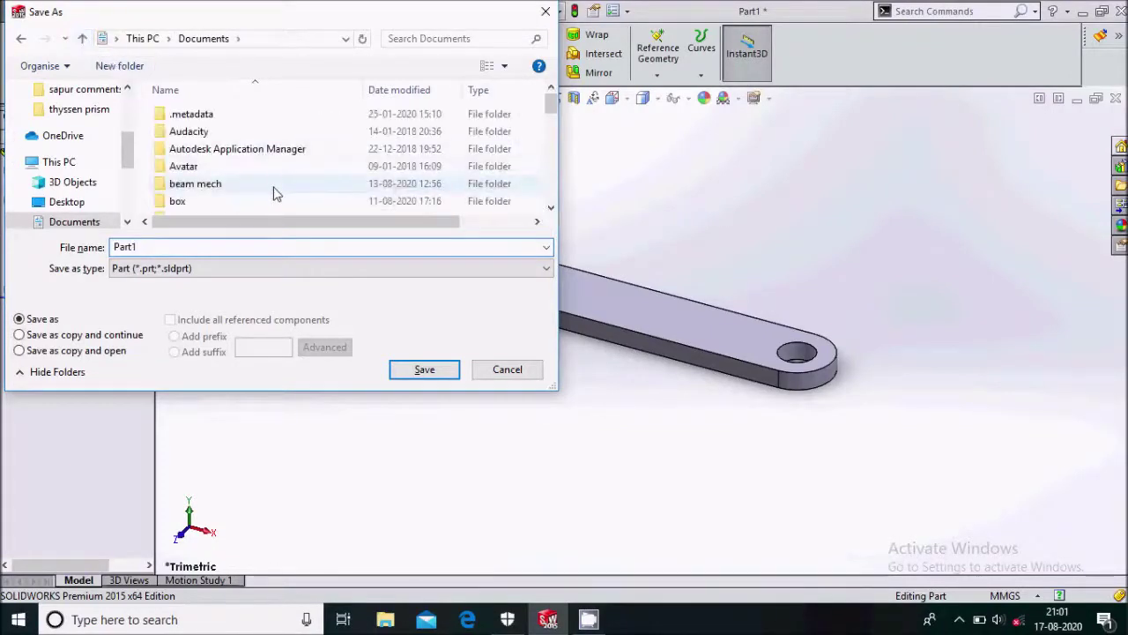
right_click(274, 192)
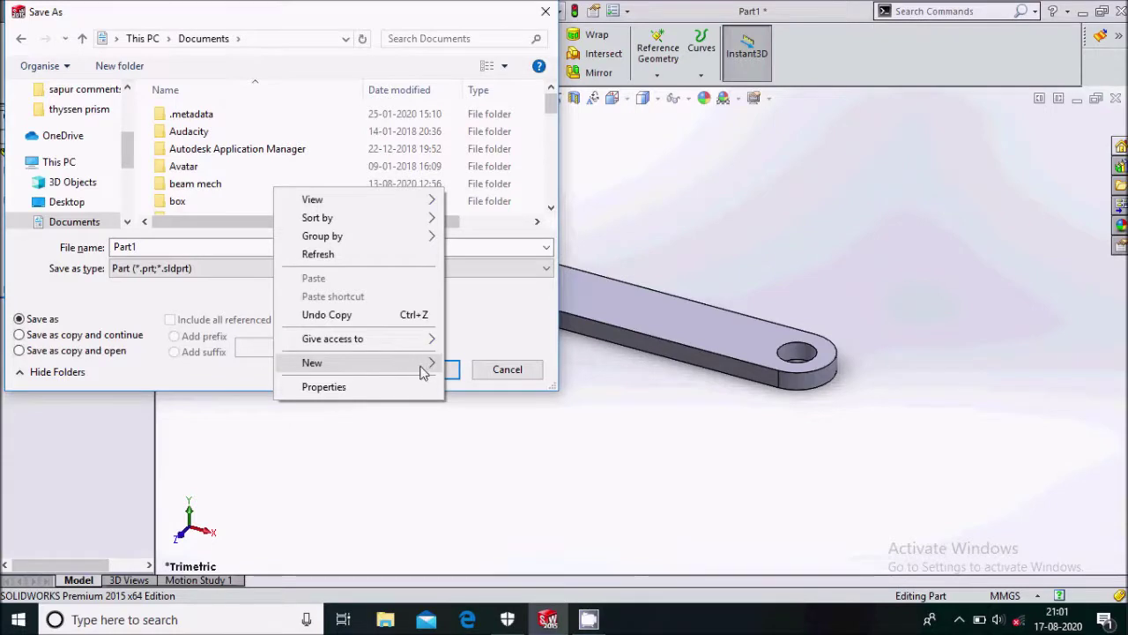
mouse_move(423, 367)
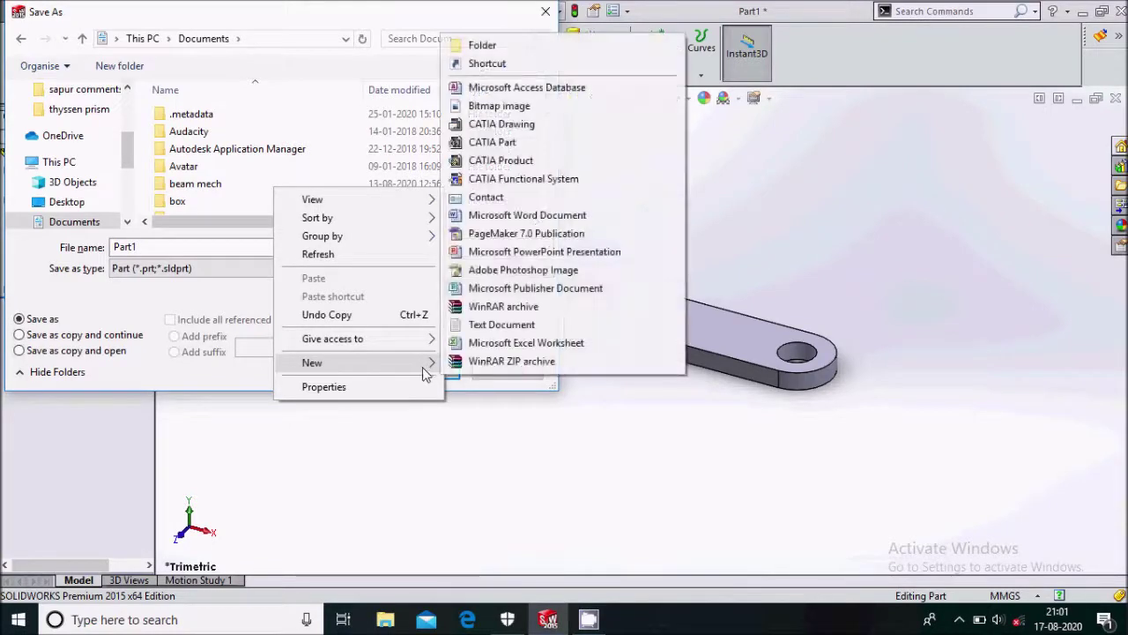
click(494, 44)
key(BackSpace)
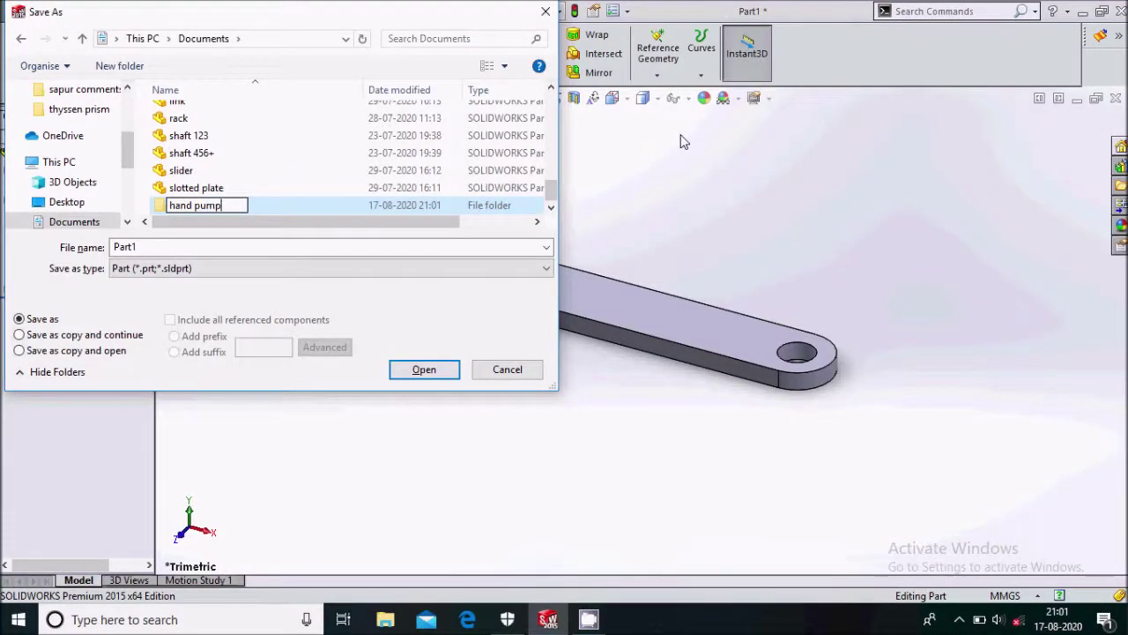
double_click(293, 211)
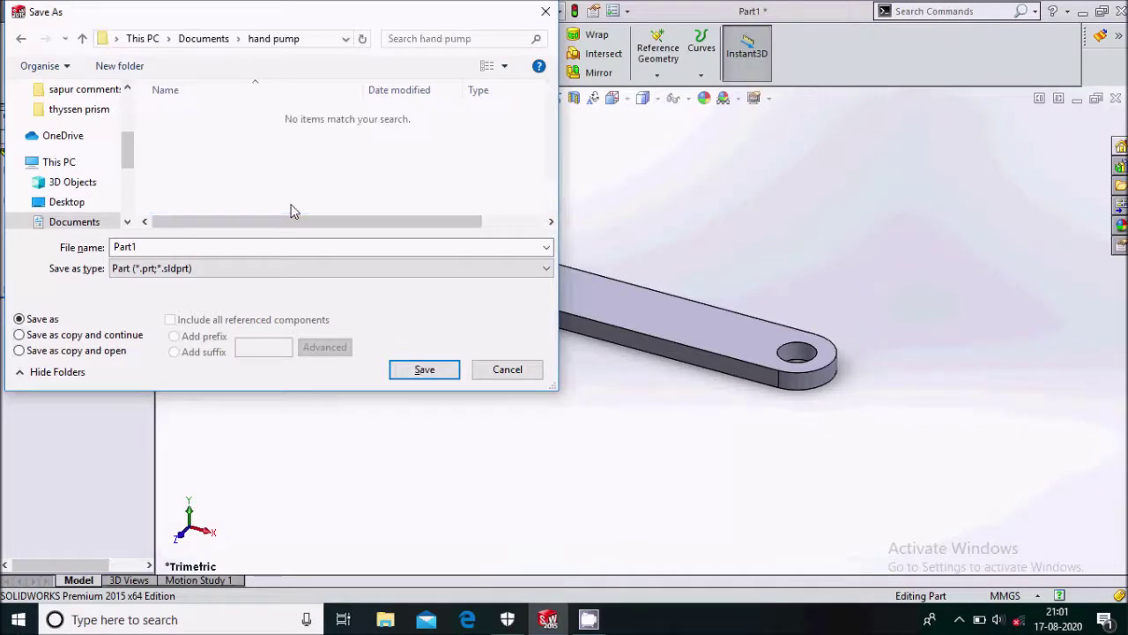
Step: Save the part under the name "link" in the hand pump folder and close the document
double_click(163, 244)
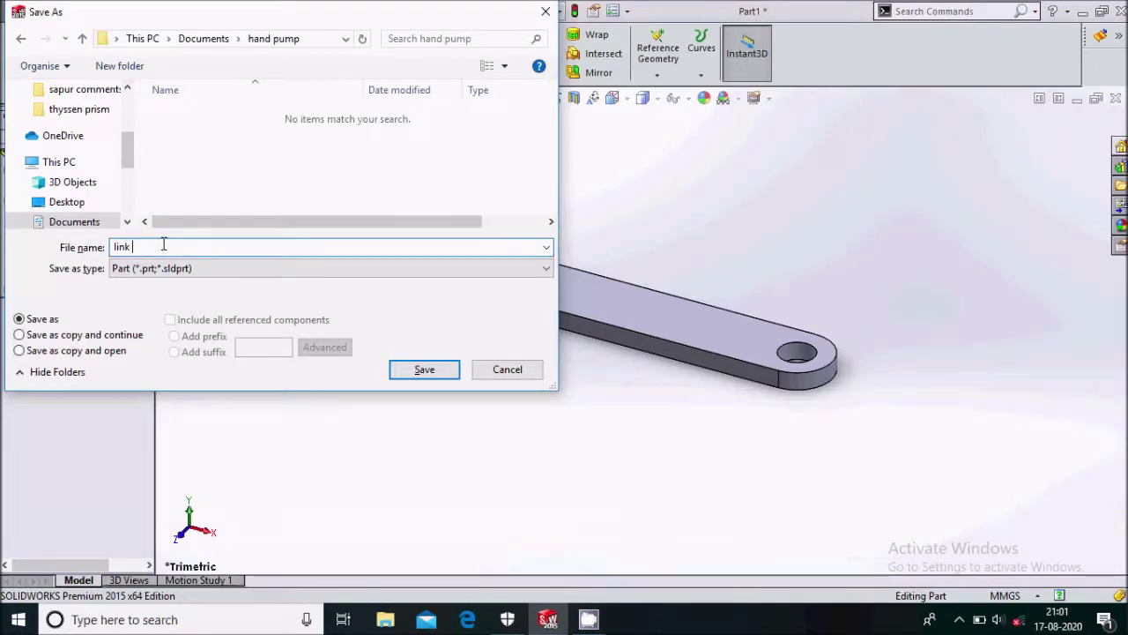
key(Return)
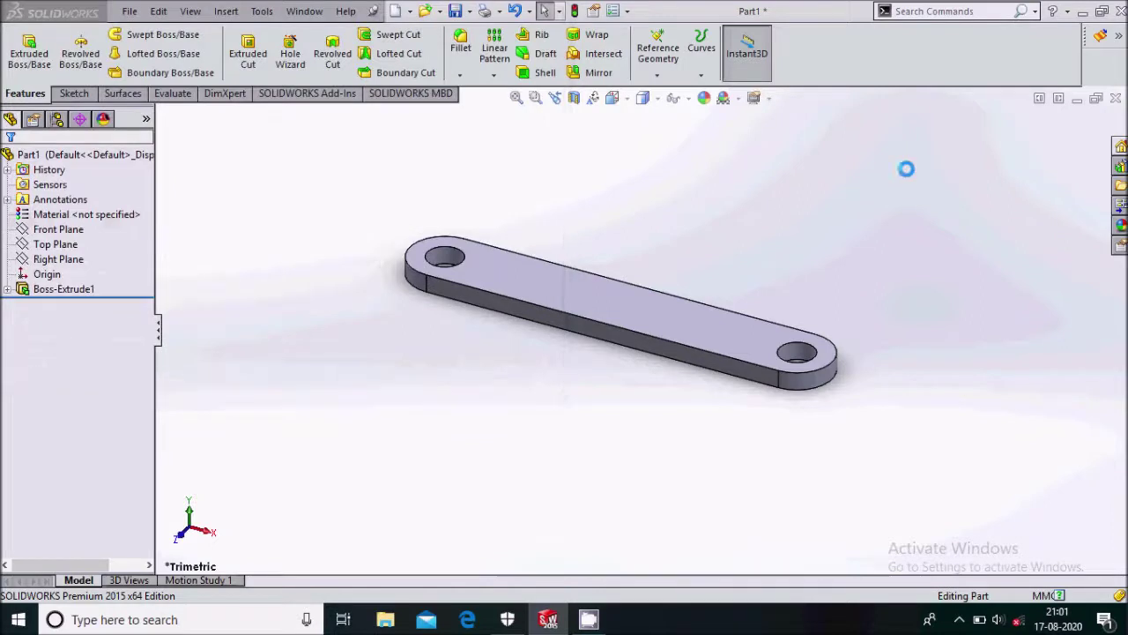
click(1115, 98)
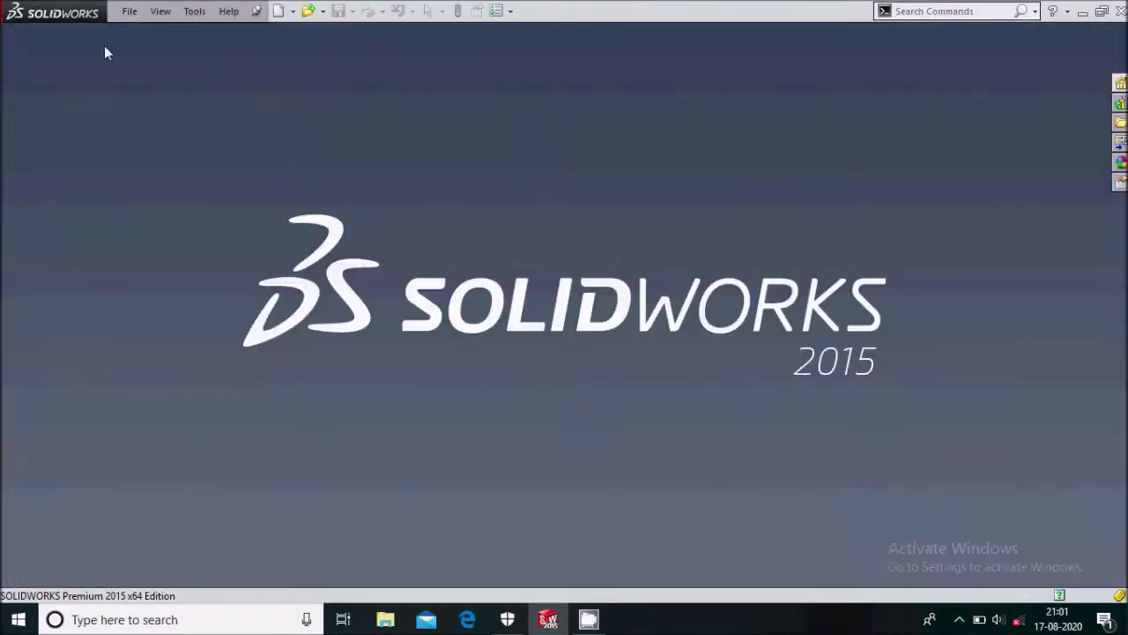
Step: Create a new, empty part document
click(138, 14)
click(146, 32)
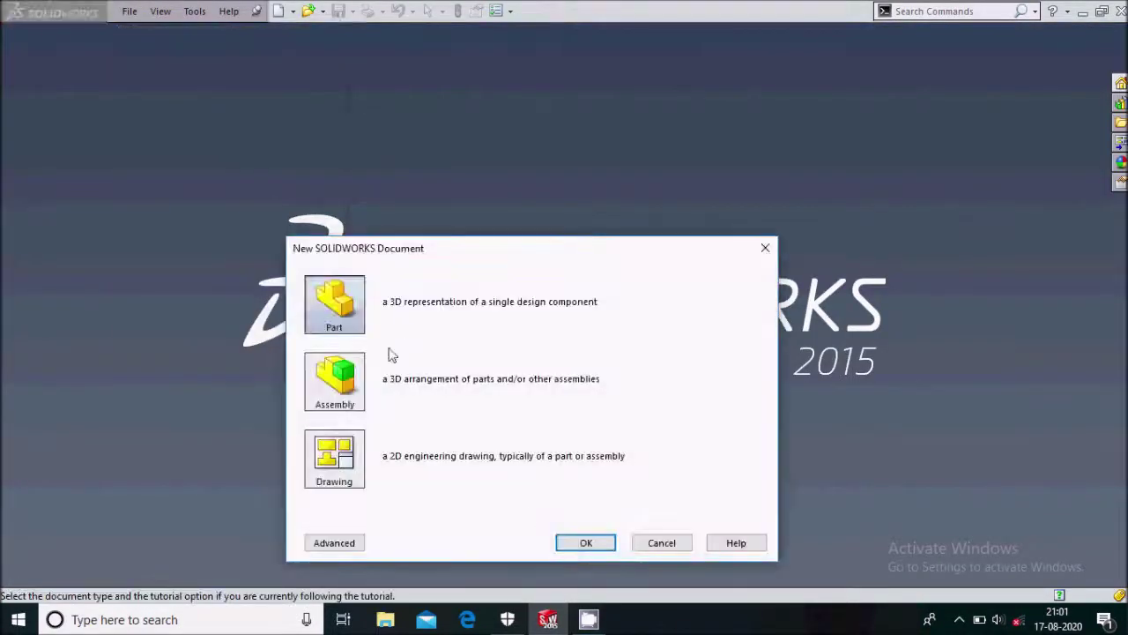
click(564, 541)
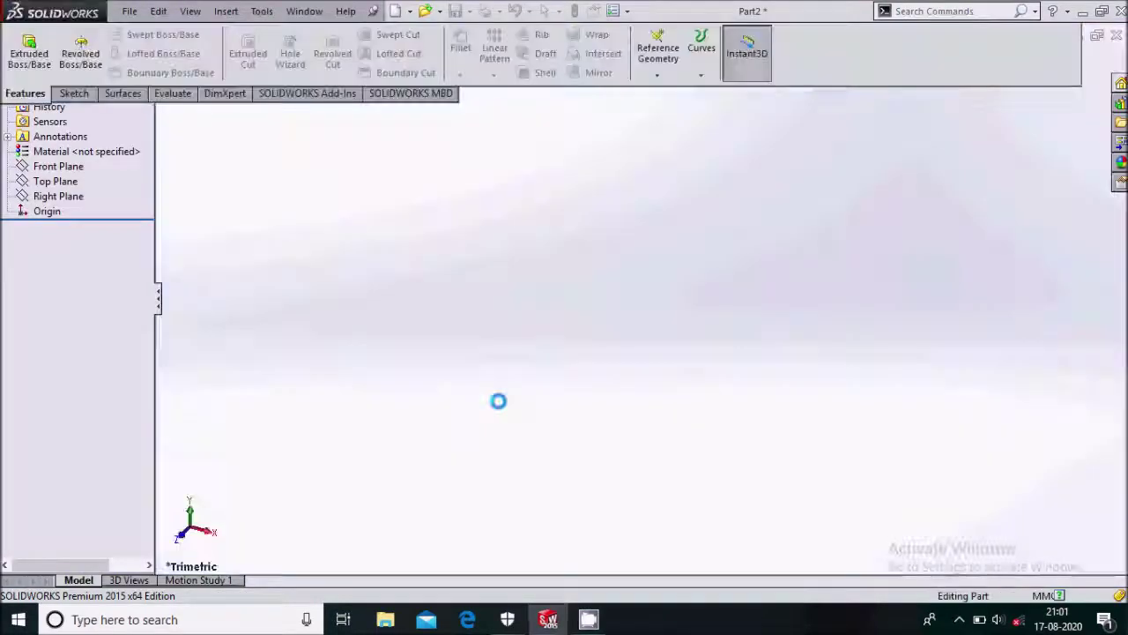
Step: Sketch a circle of about 21 mm radius centred on the origin on the Top Plane
click(76, 247)
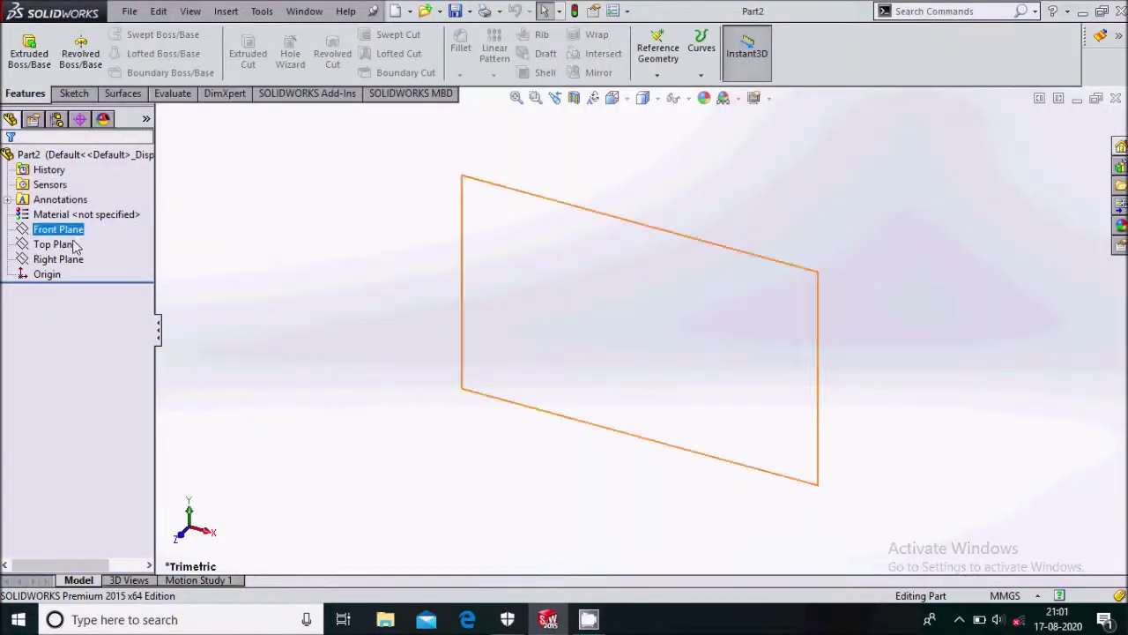
click(83, 217)
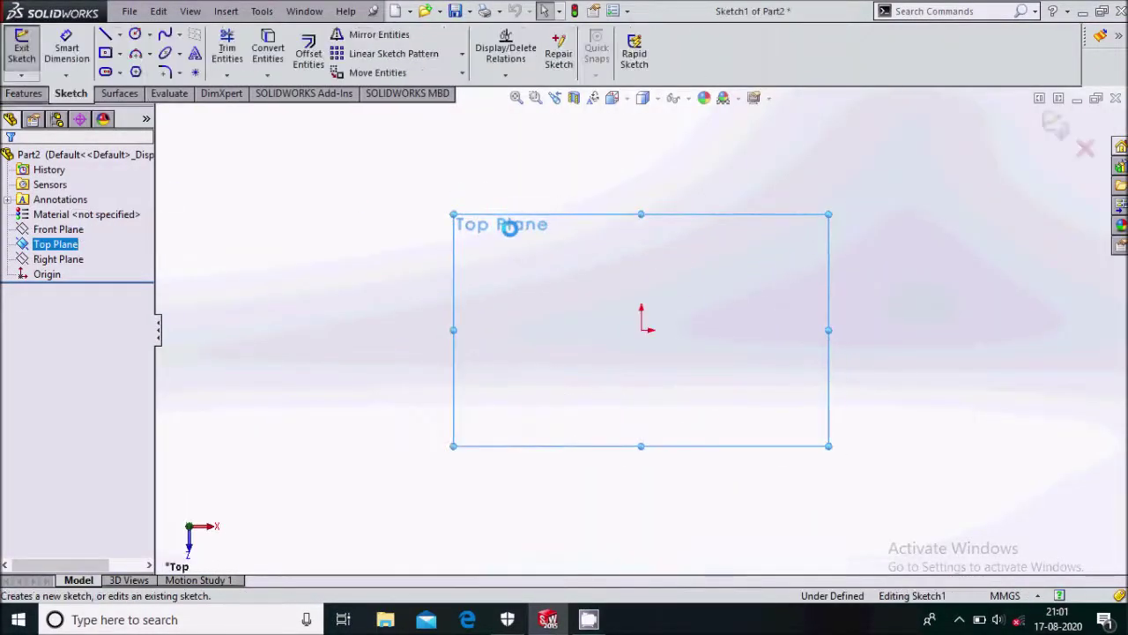
click(135, 34)
drag(641, 331, 684, 330)
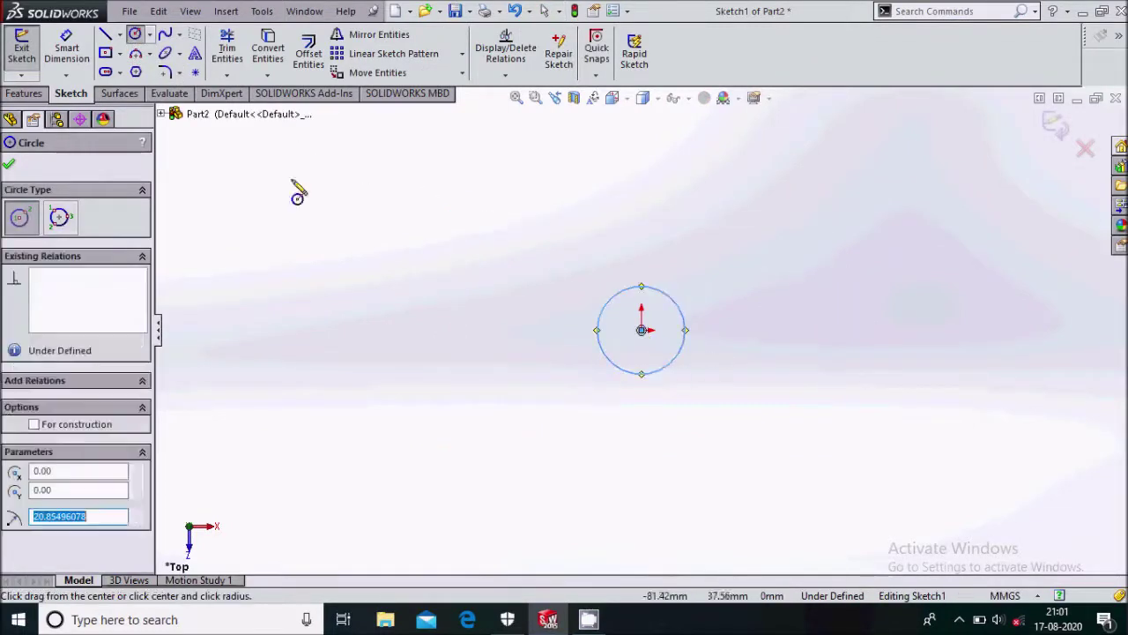
Step: Dimension the circle's diameter to 75 mm and extrude it as a blind boss 10 mm deep
click(66, 49)
click(686, 337)
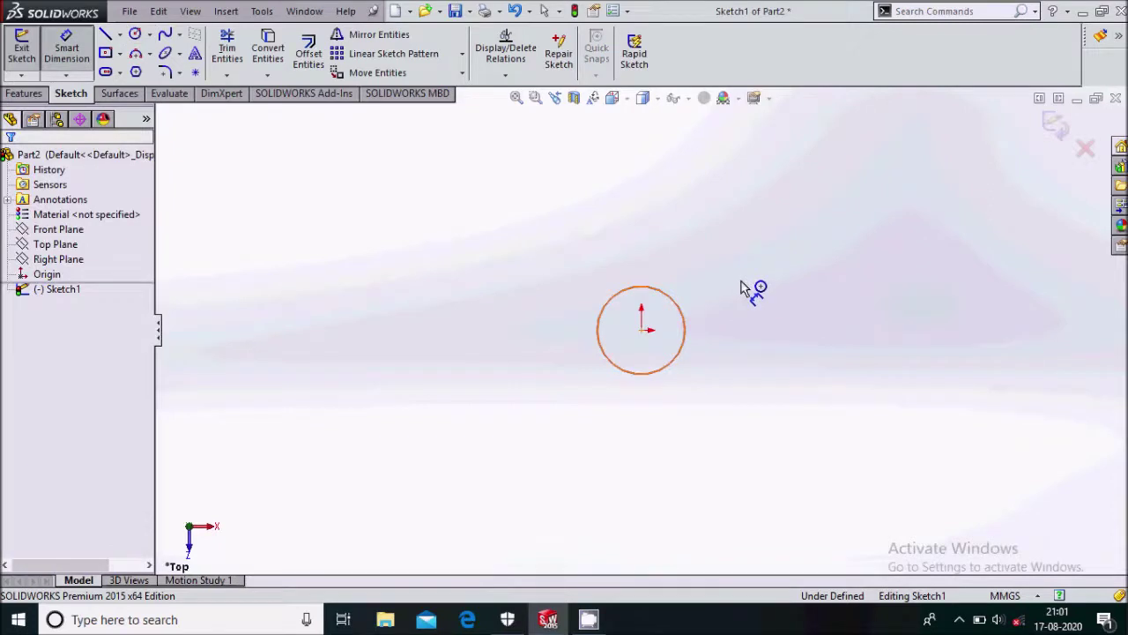
click(748, 291)
text(75)
key(Return)
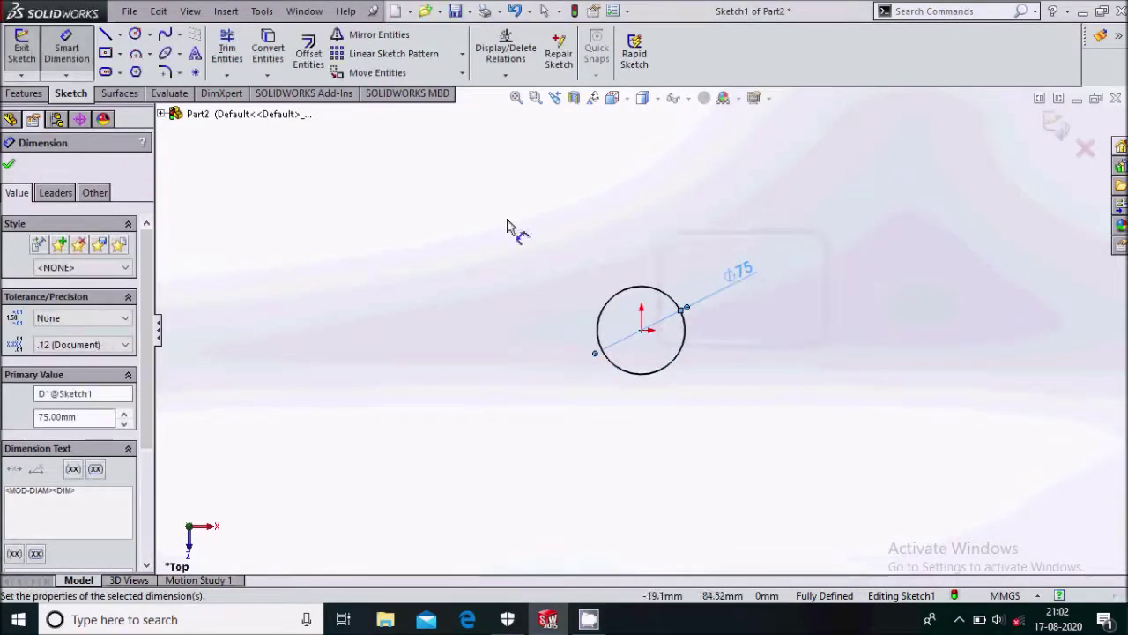
click(24, 92)
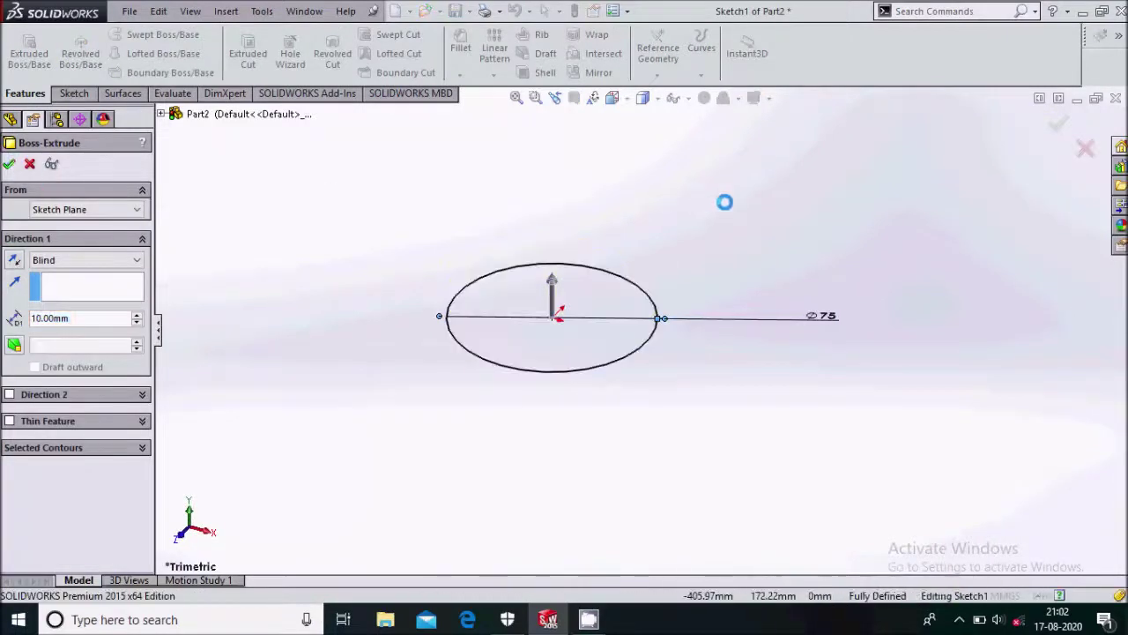
key(Return)
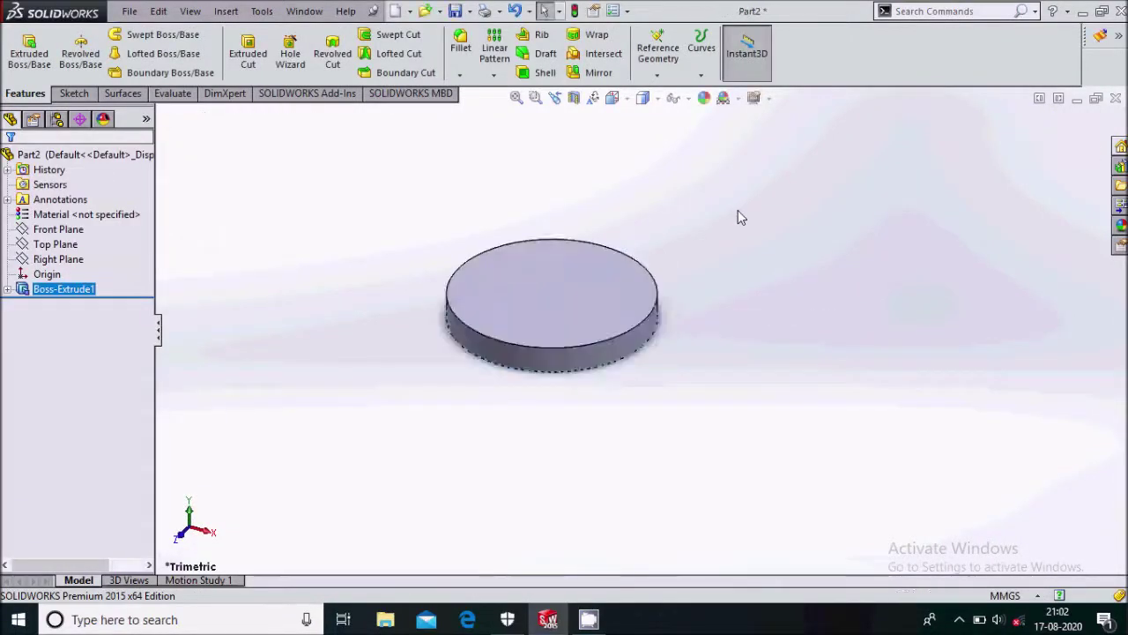
Step: Create a reference plane parallel to the Front Plane at an offset distance of 5 mm
click(76, 230)
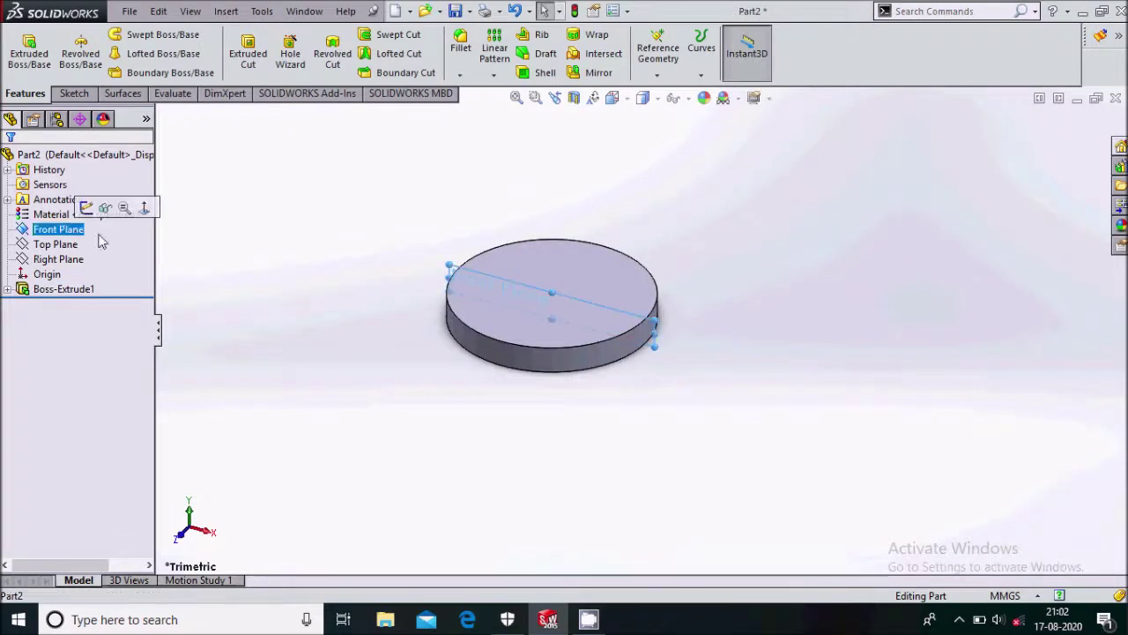
click(659, 78)
click(670, 93)
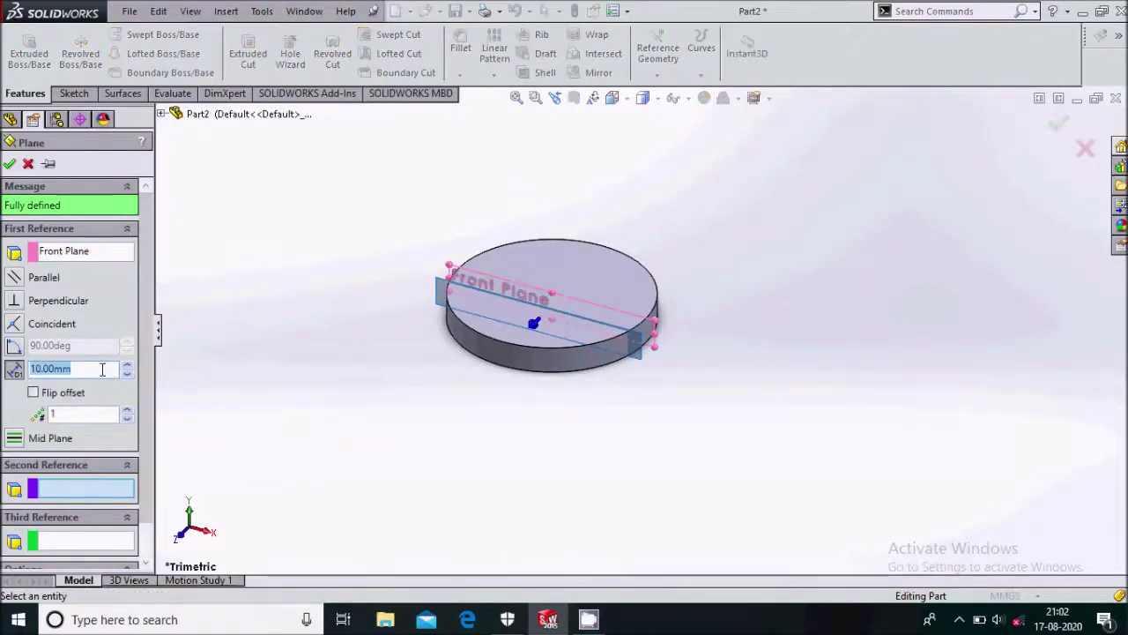
key(Return)
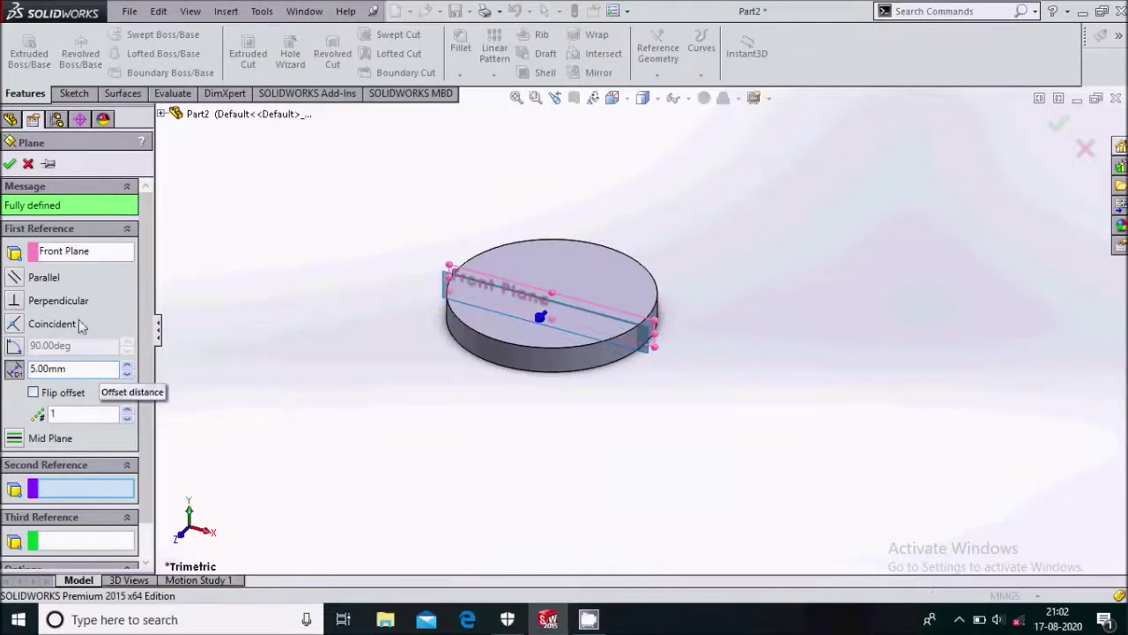
click(10, 163)
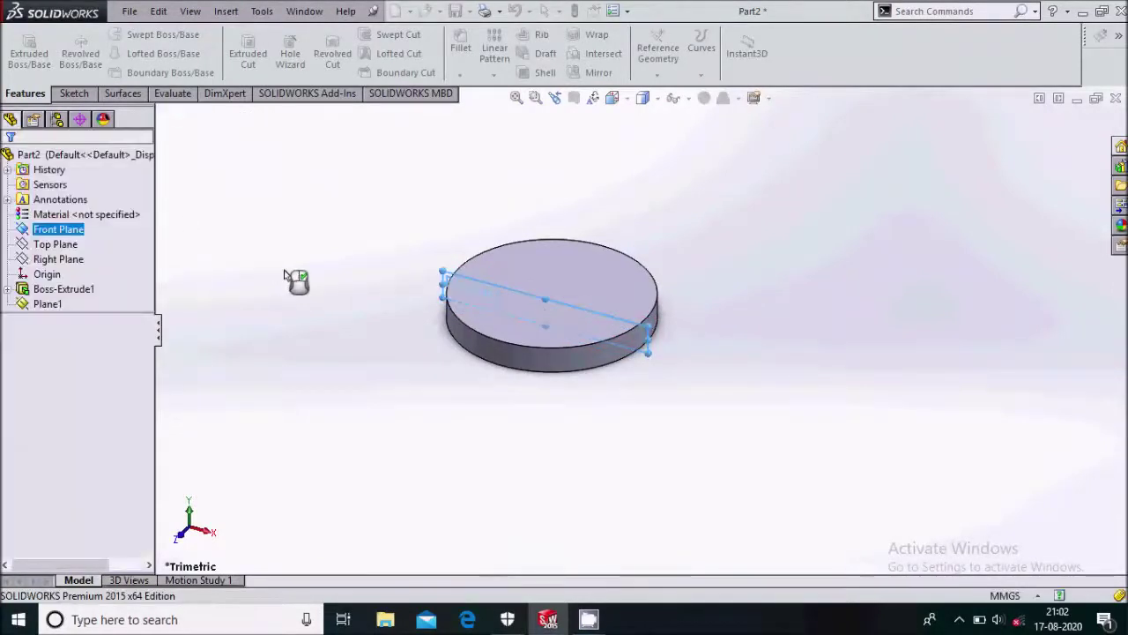
Step: On the new offset plane, sketch a centre rectangle about 23 mm wide and 29 mm high, centred directly above the origin and overlapping the disc
click(450, 288)
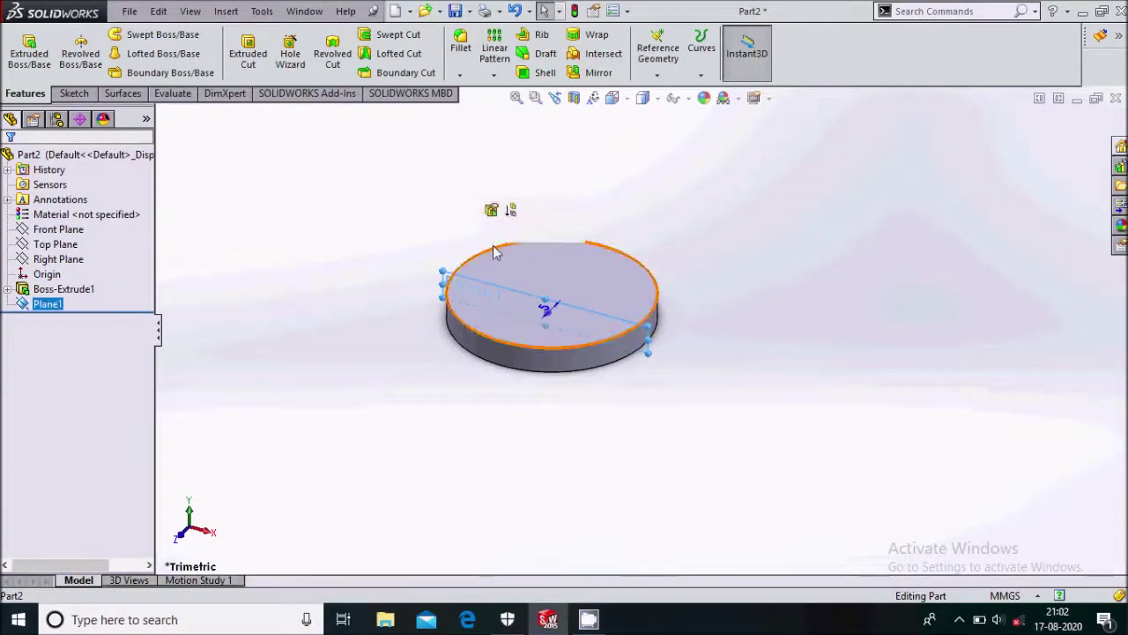
click(499, 207)
click(626, 101)
click(696, 187)
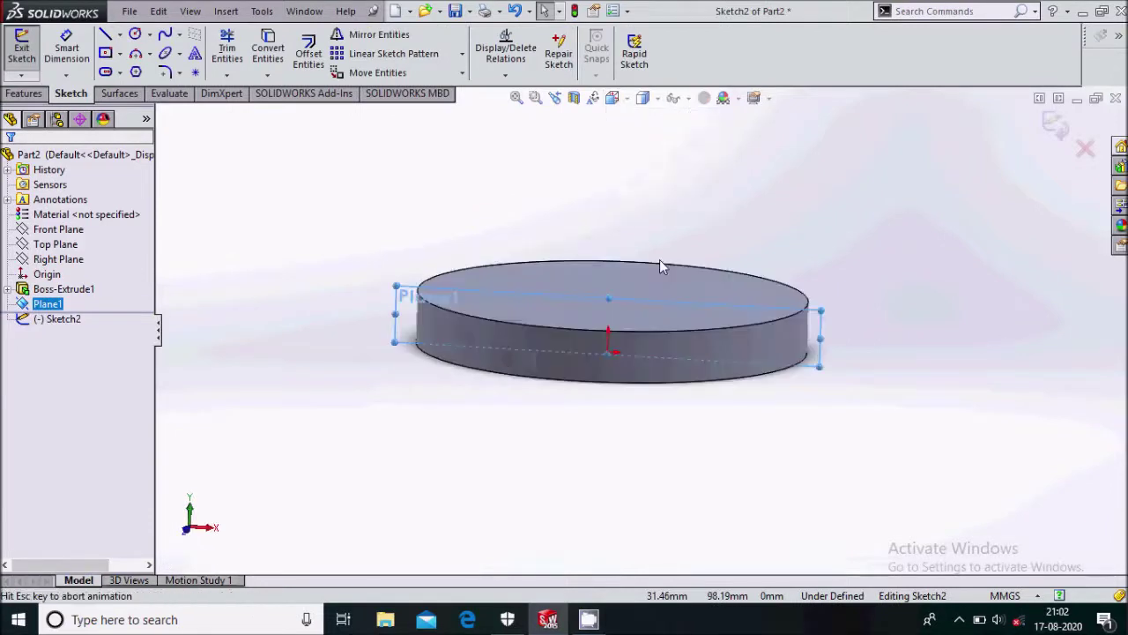
click(785, 244)
scroll(765, 248, down, 2)
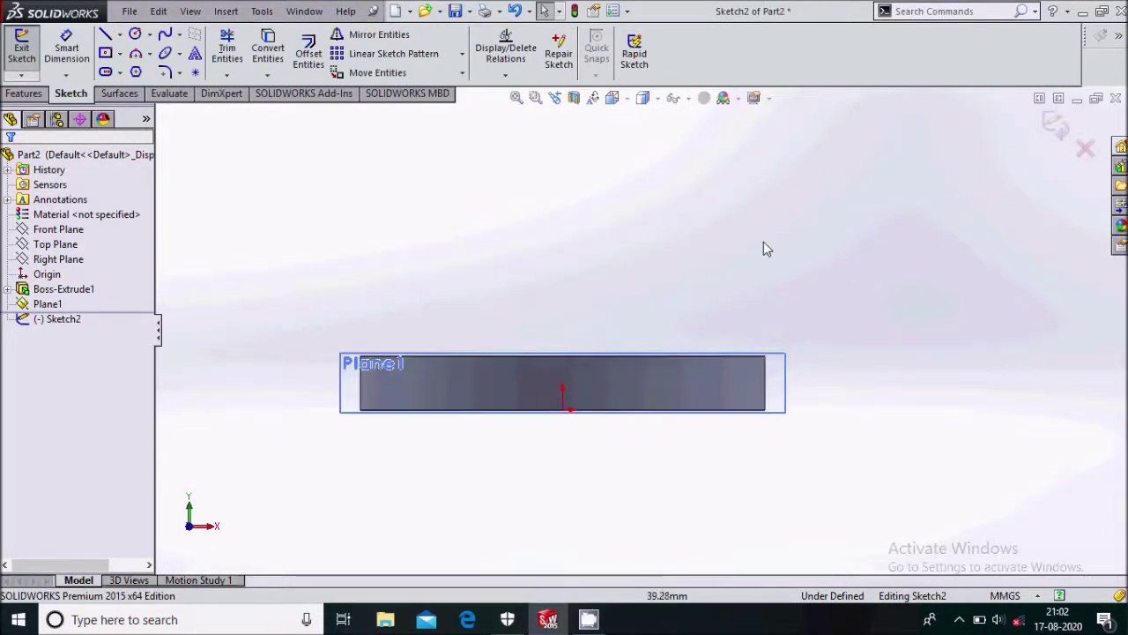
click(120, 55)
click(141, 85)
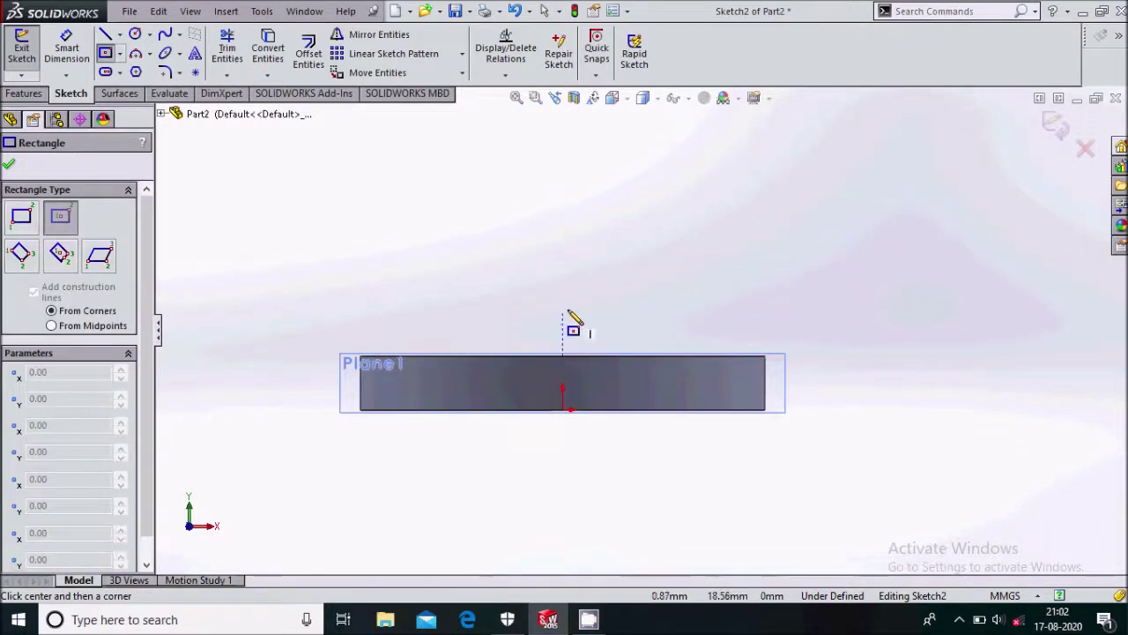
click(563, 309)
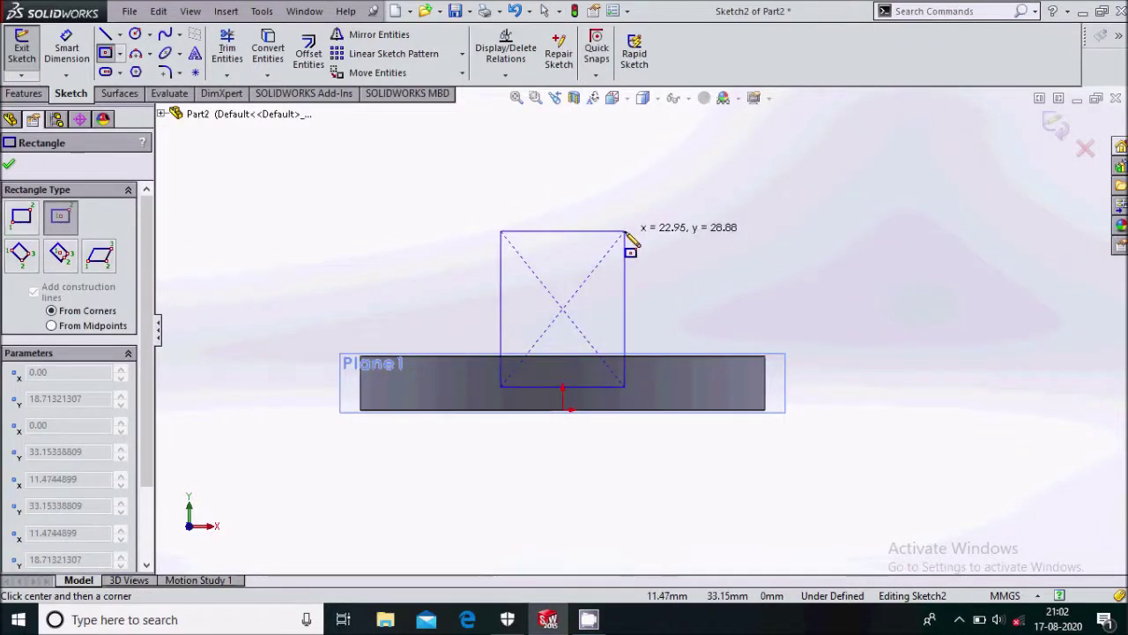
click(626, 233)
key(Escape)
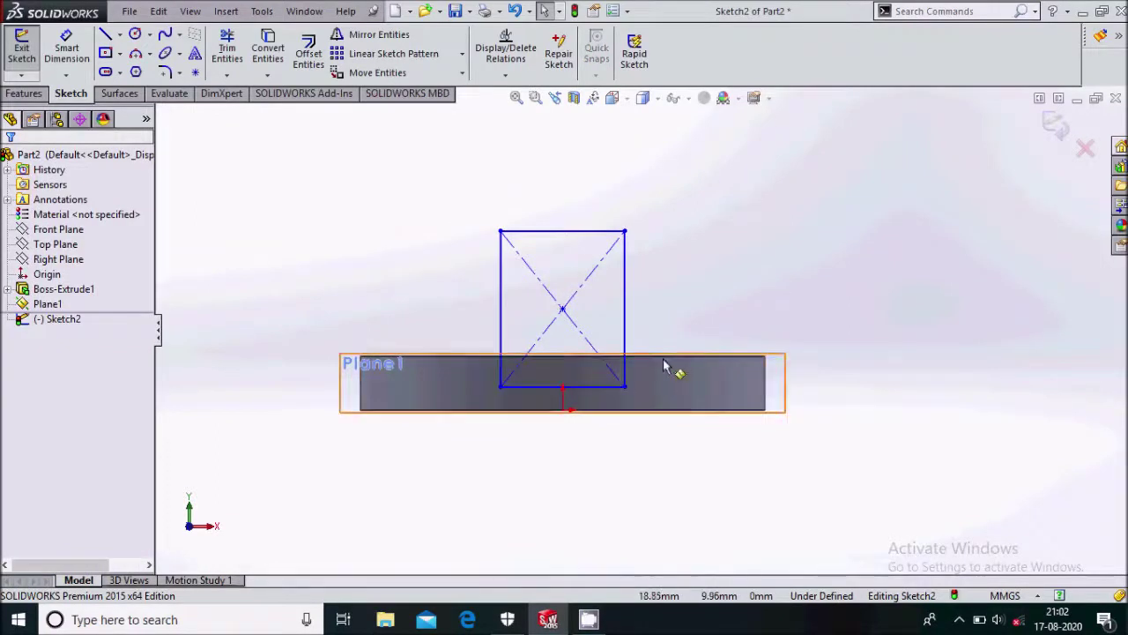
Step: Make the rectangle's bottom line collinear with the disc's top edge and keep its centre vertically aligned with the origin
click(599, 390)
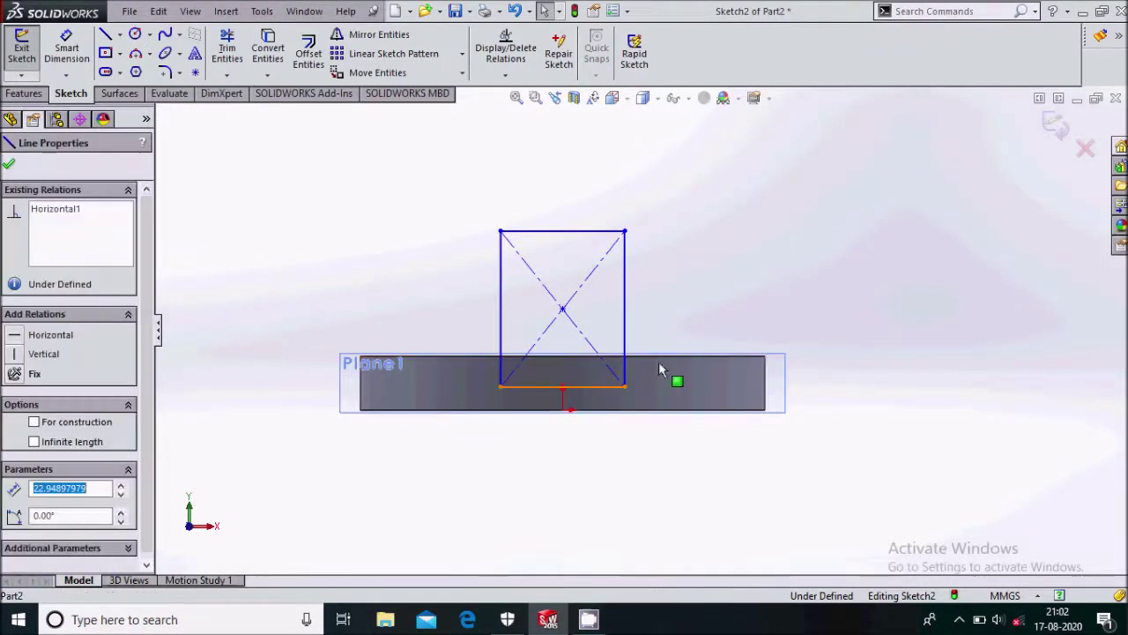
ctrl+click(666, 367)
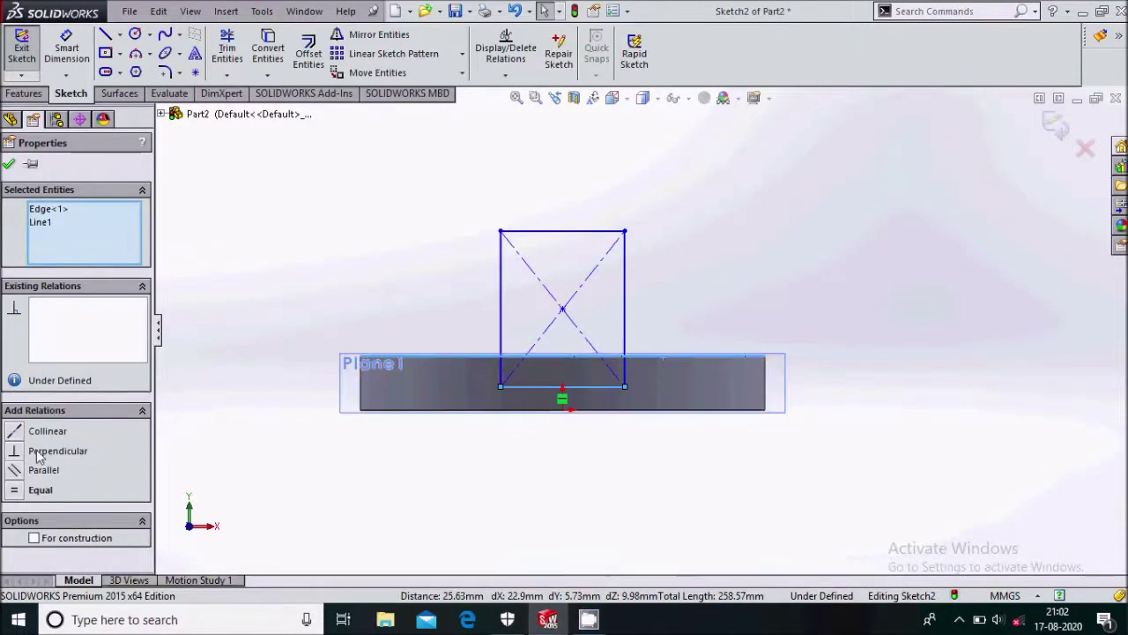
click(13, 431)
click(7, 164)
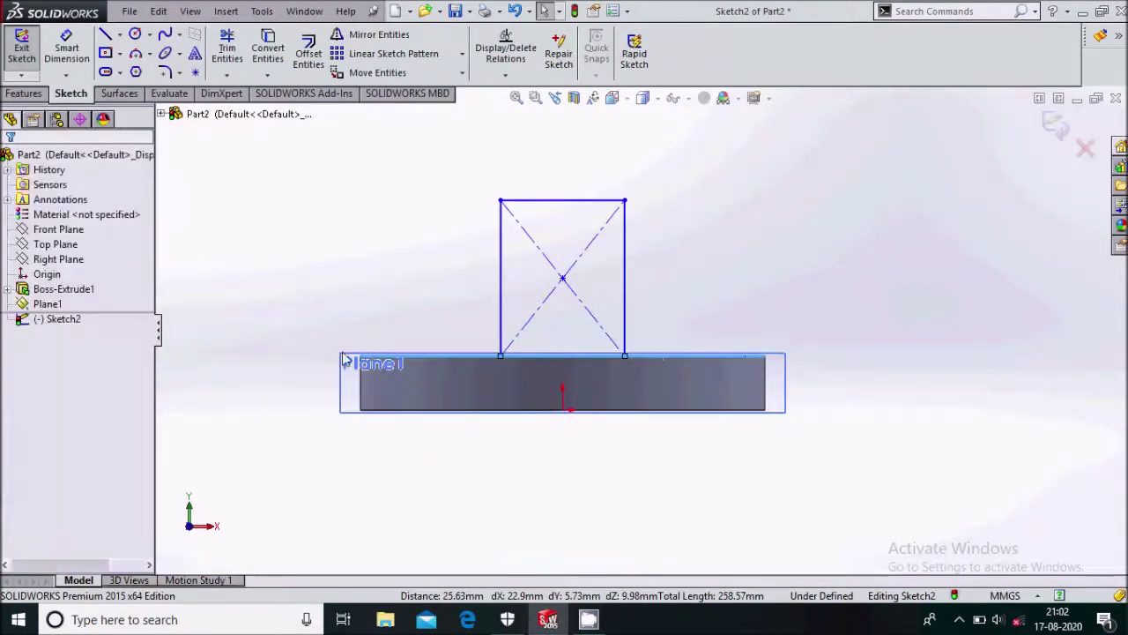
click(563, 411)
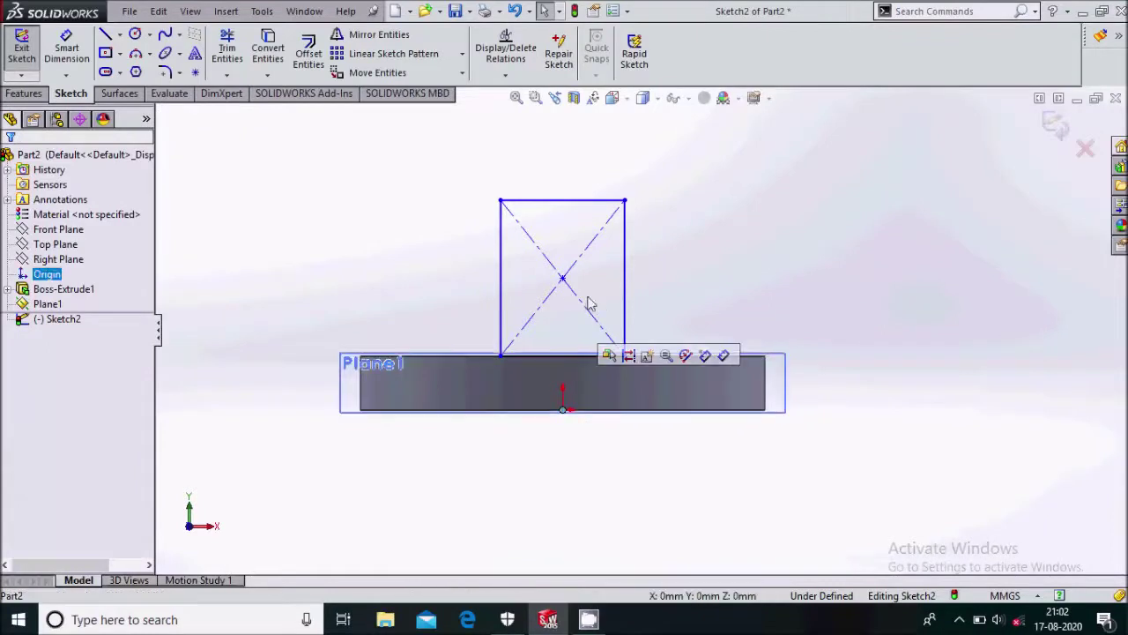
ctrl+click(563, 278)
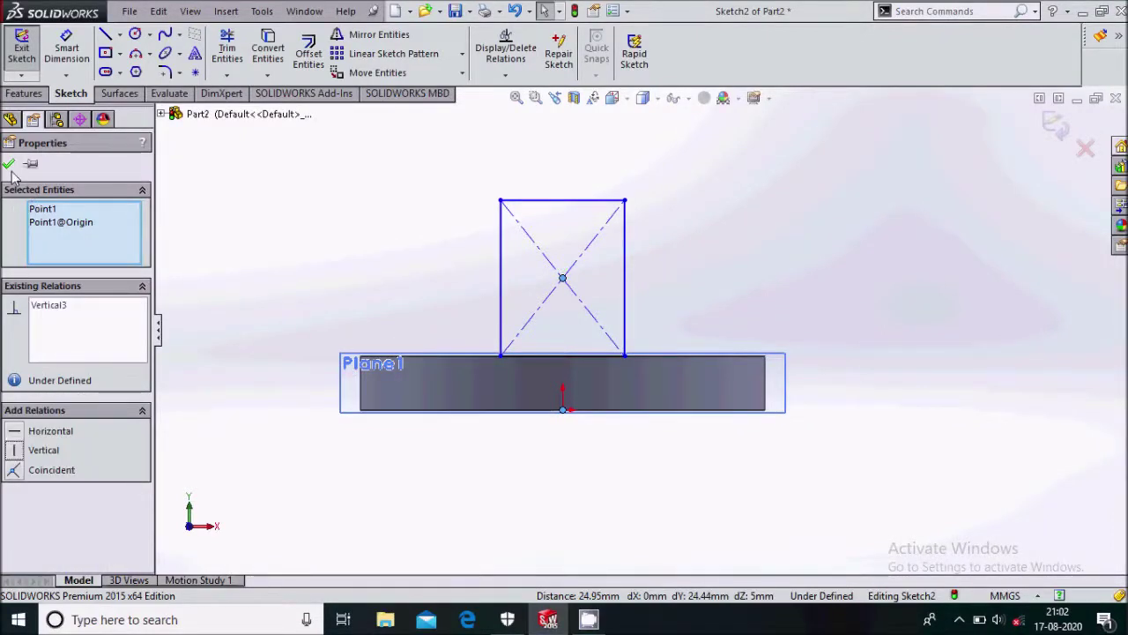
click(9, 164)
Step: Dimension the rectangle to 20 mm wide and 25 mm high
click(66, 48)
click(603, 356)
click(596, 487)
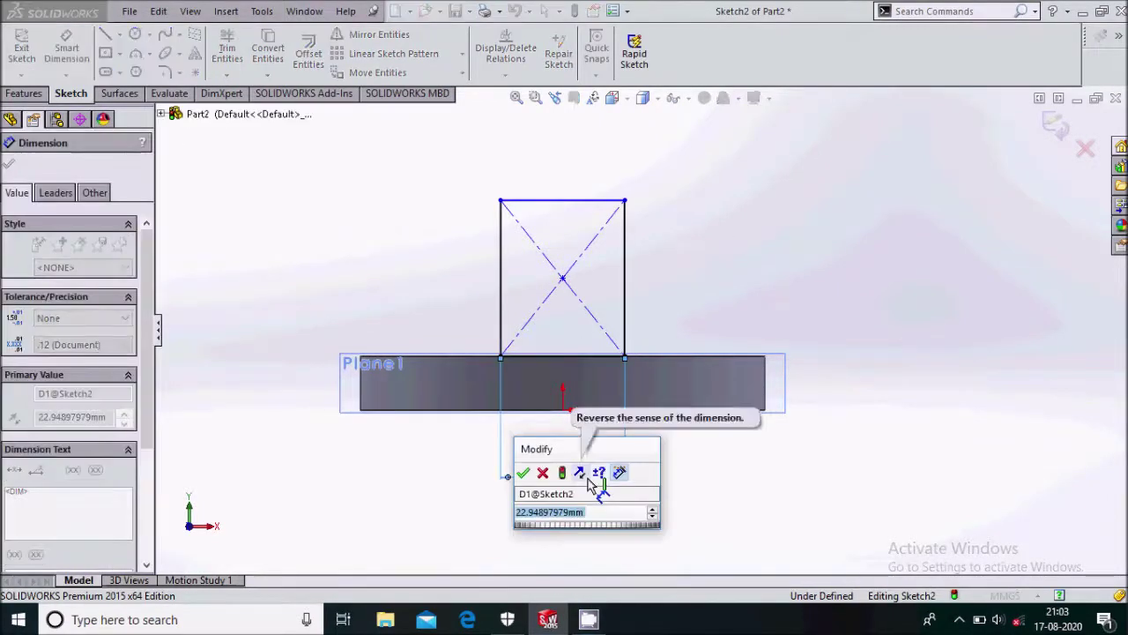
text(20)
key(Return)
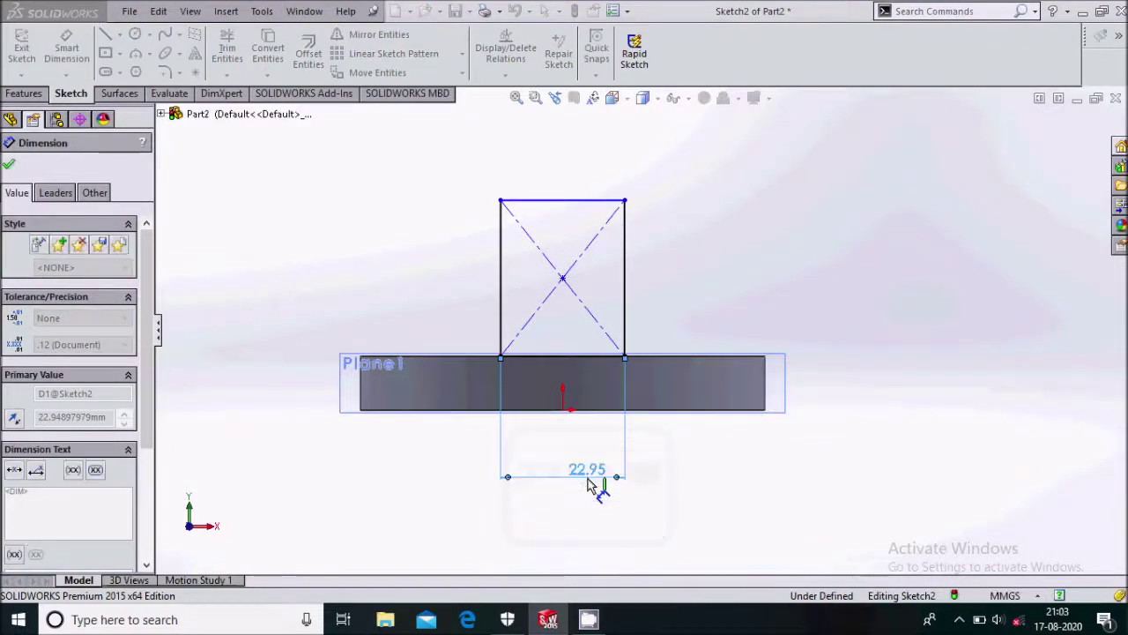
click(615, 322)
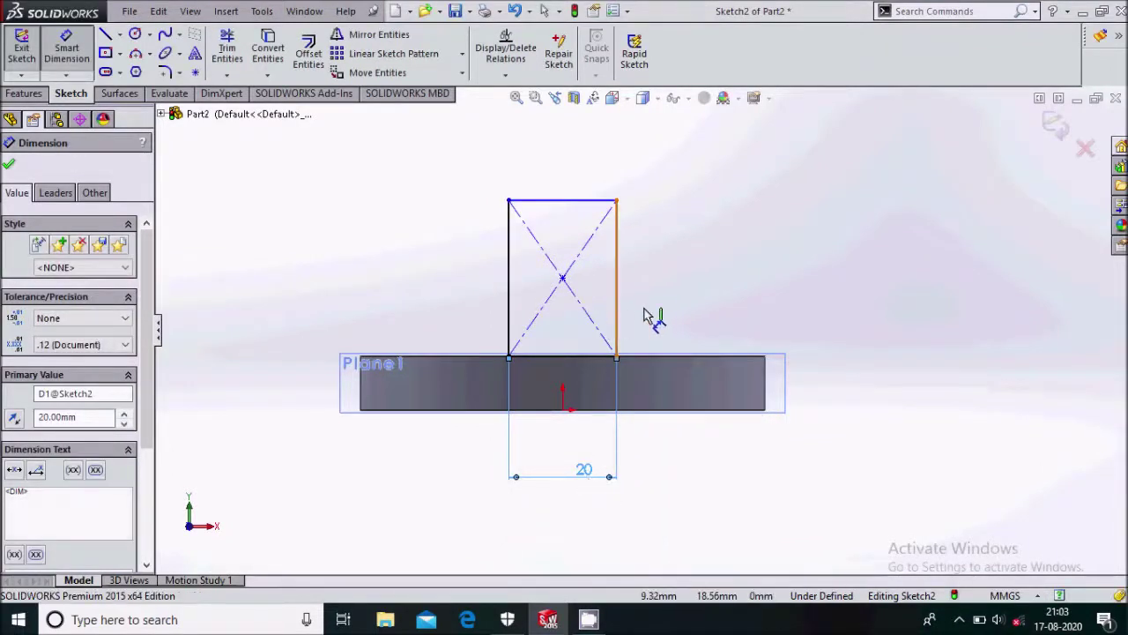
click(652, 315)
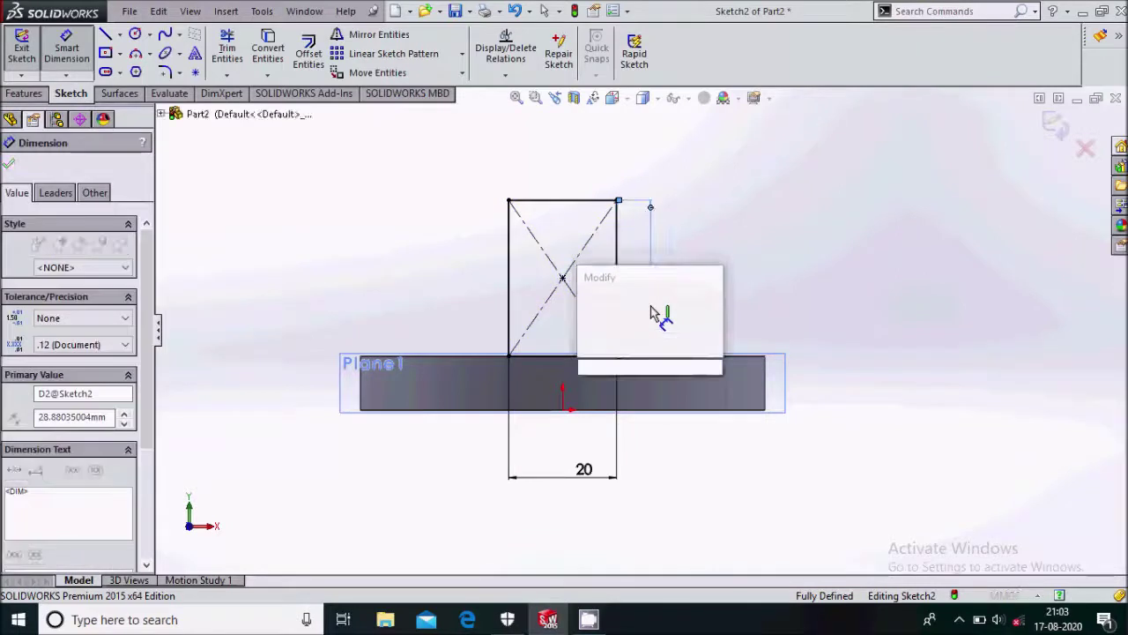
text(25)
key(Return)
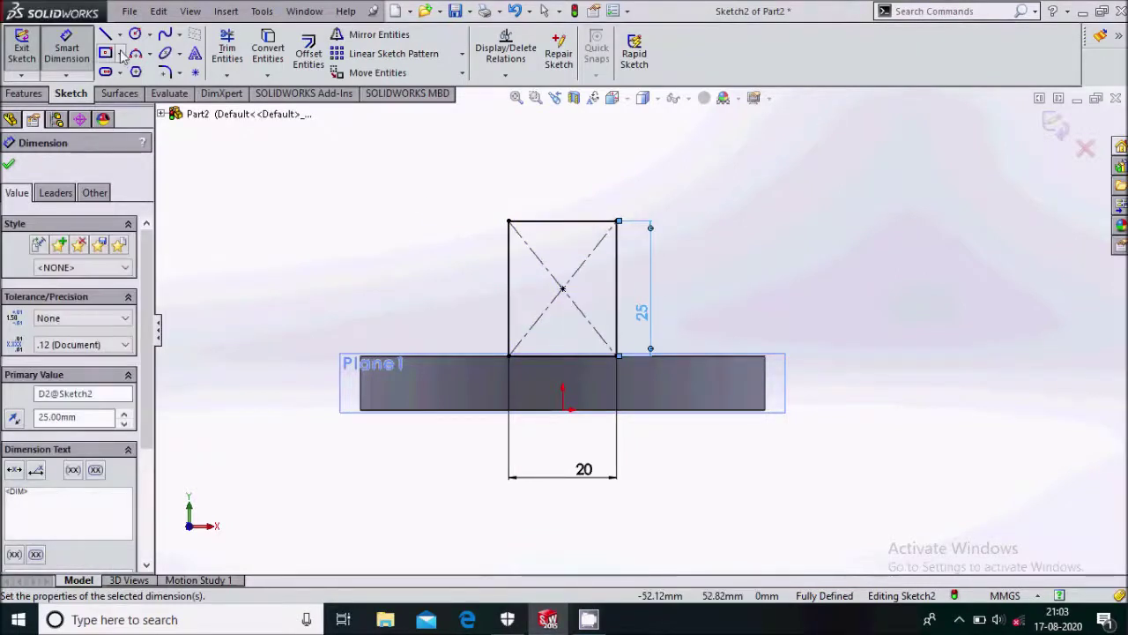
Step: Sketch concentric circles of 10 mm and about 4.3 mm radius at the midpoint of the rectangle's top line, and delete that line
click(135, 33)
drag(562, 221, 617, 220)
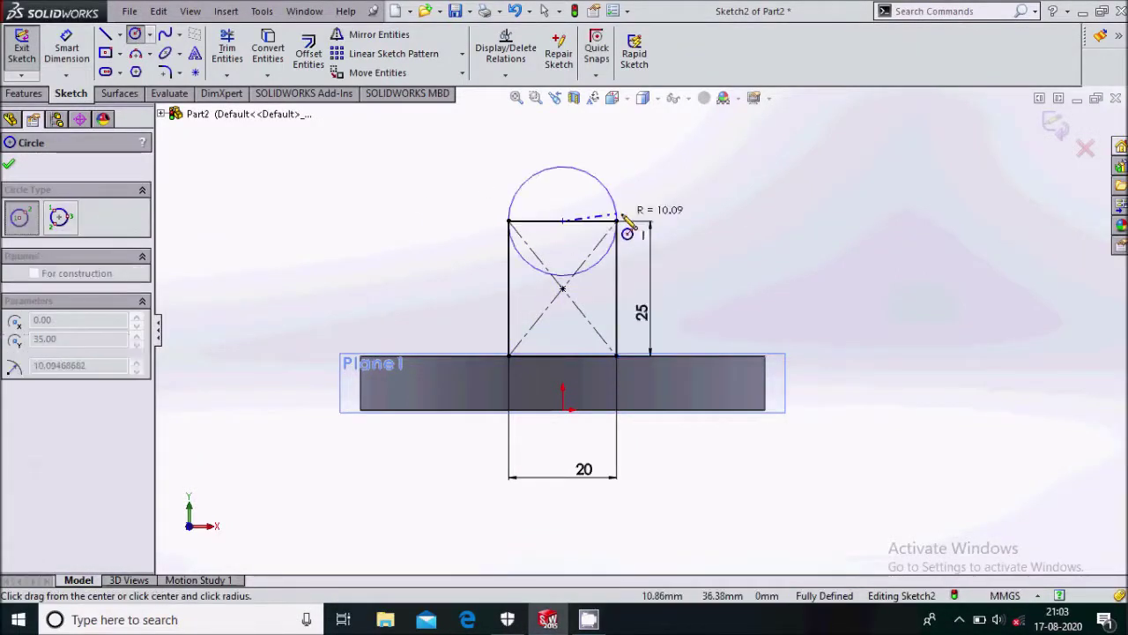
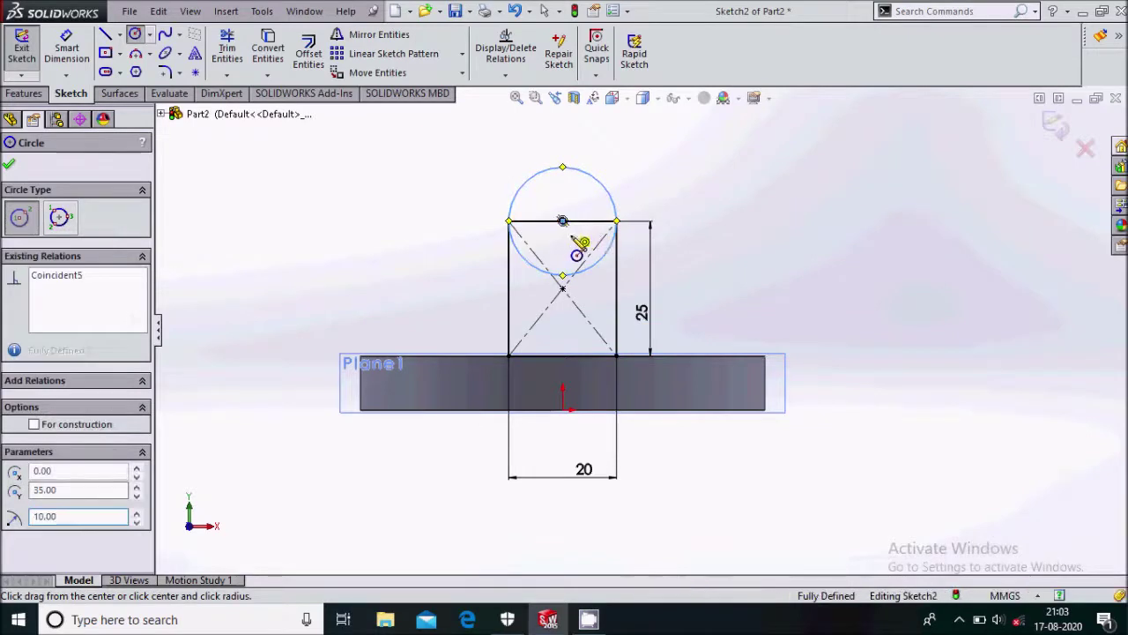
key(Escape)
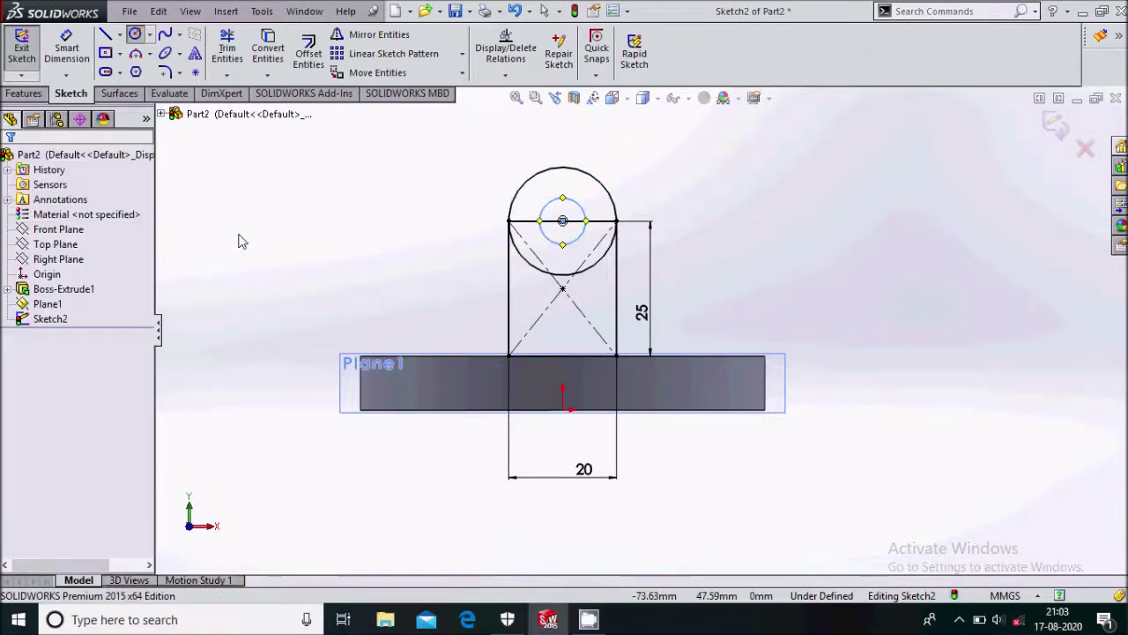
click(600, 225)
key(Escape)
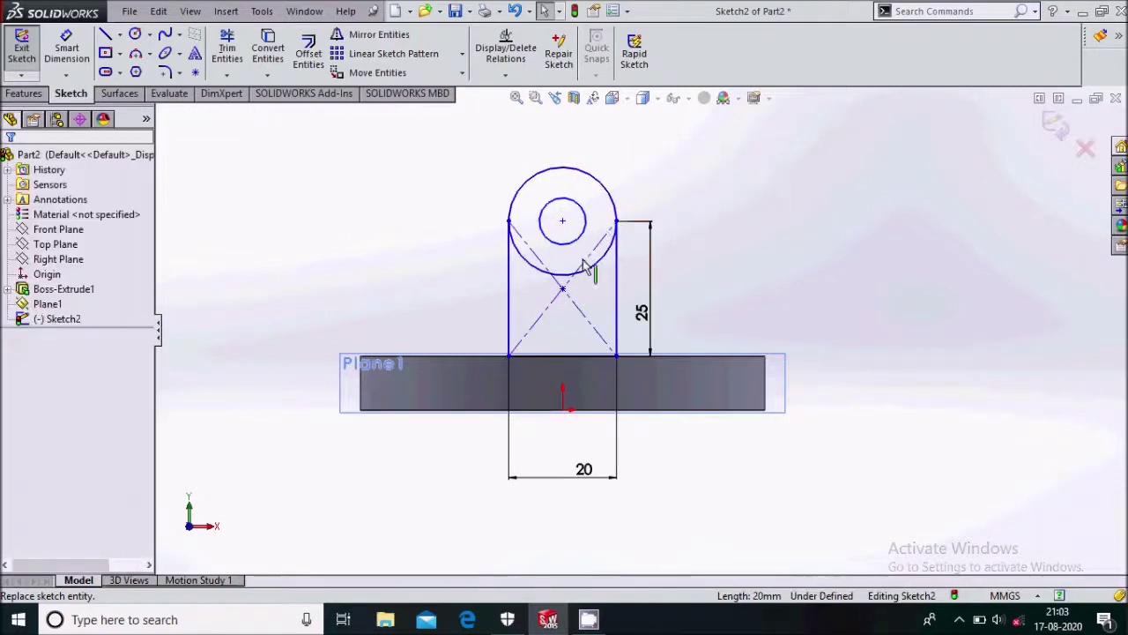
Step: Dimension the inner circle's diameter to 10 mm
click(83, 74)
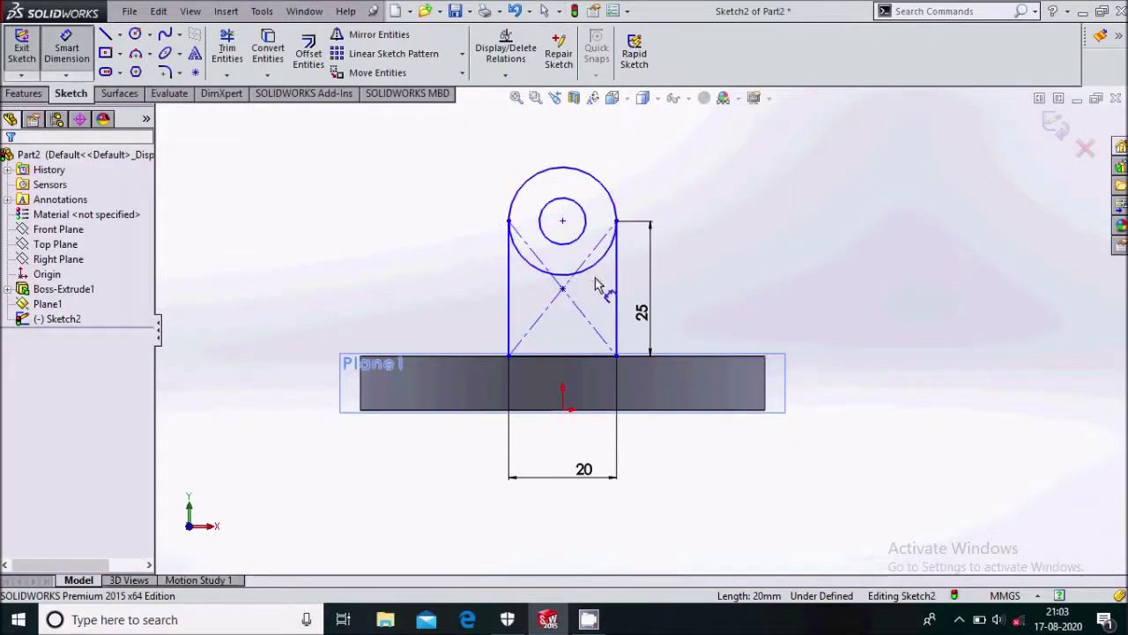
click(589, 229)
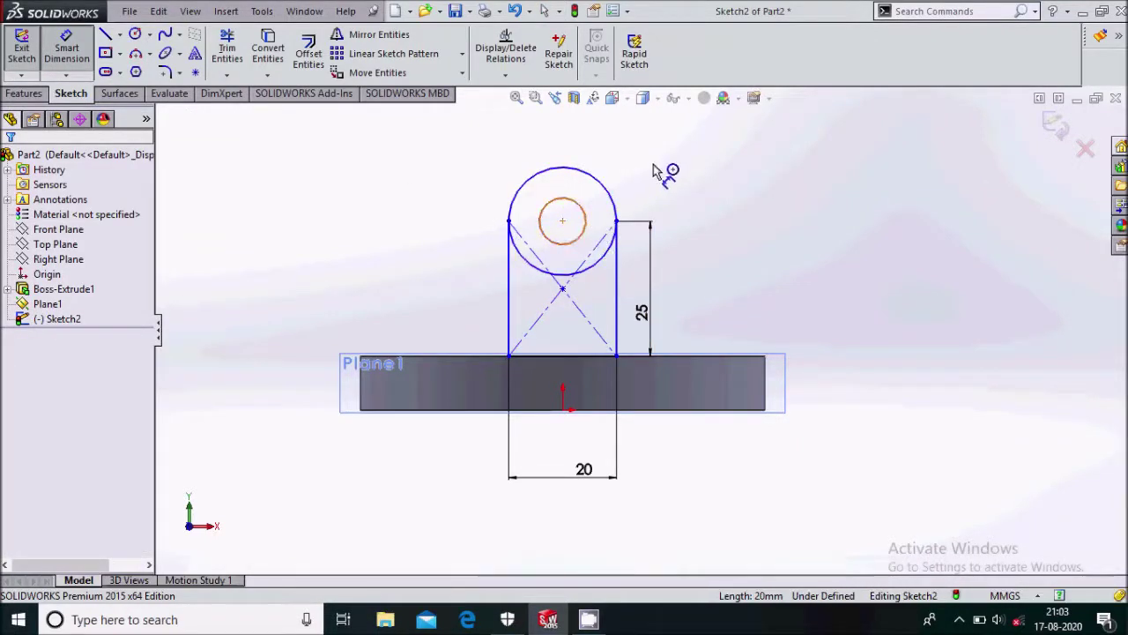
click(654, 169)
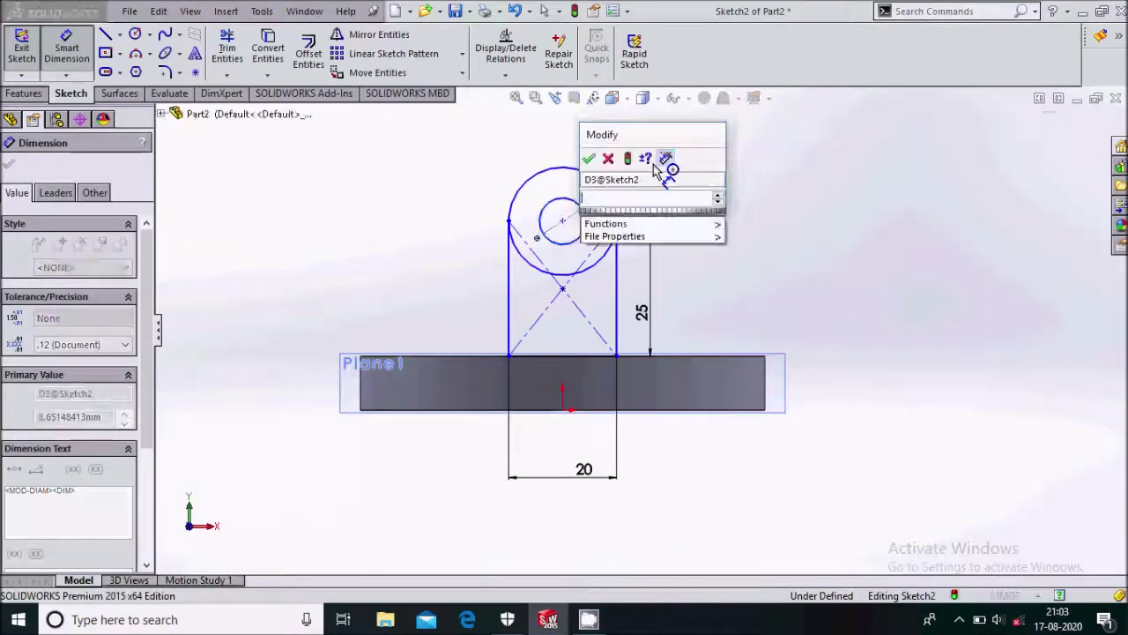
key(Return)
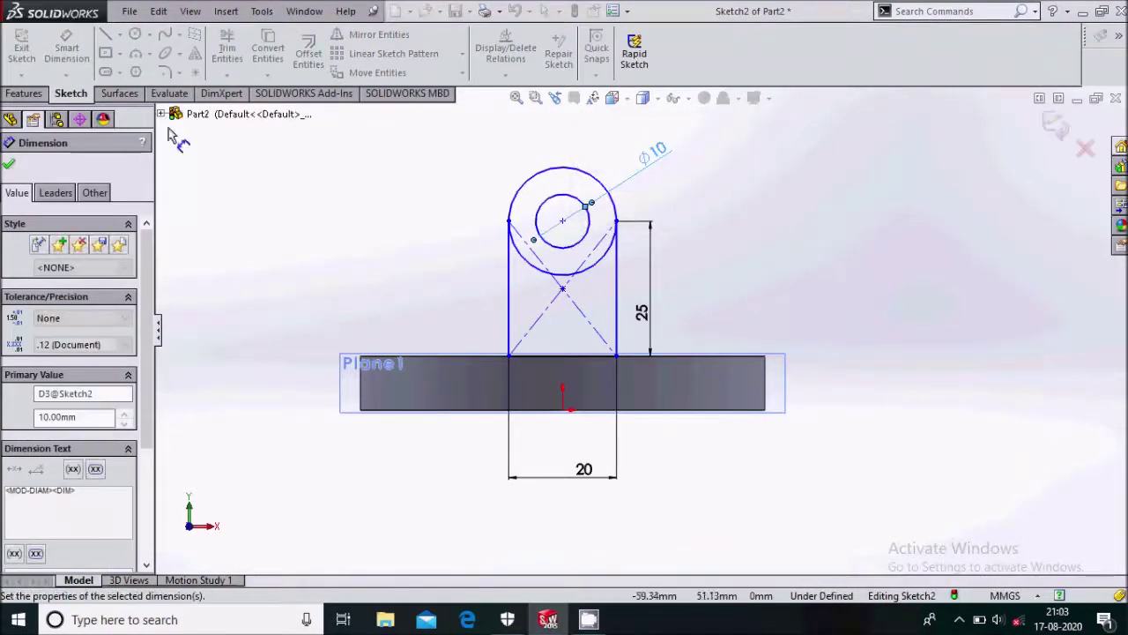
Step: Trim away the lower half of the outer circle inside the rectangle to leave a rounded lug profile
click(9, 164)
click(227, 49)
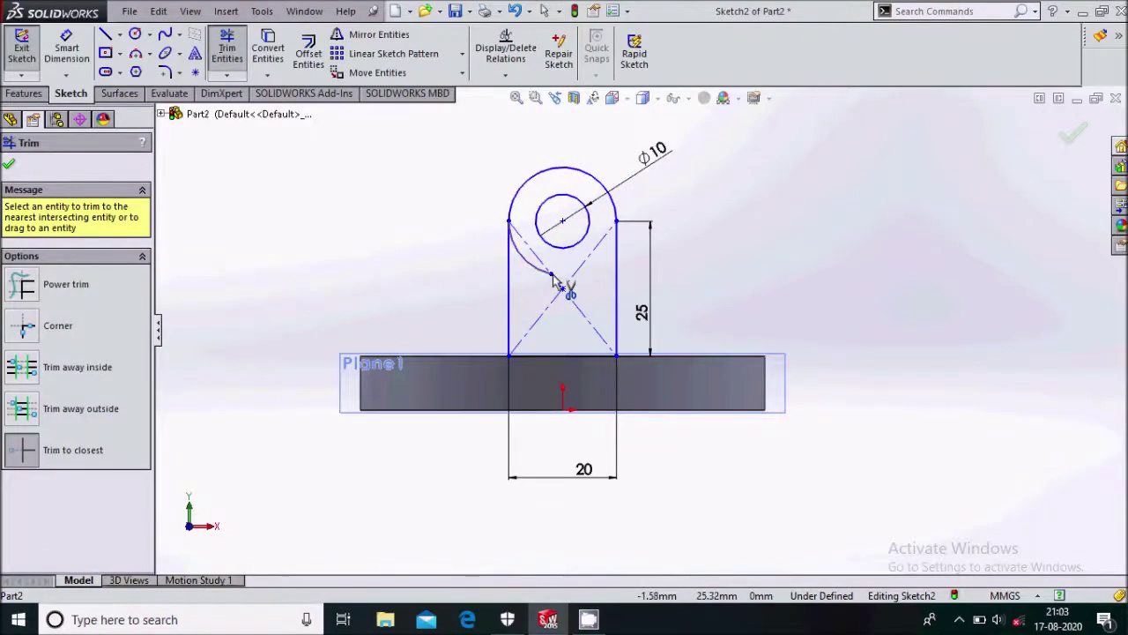
click(9, 164)
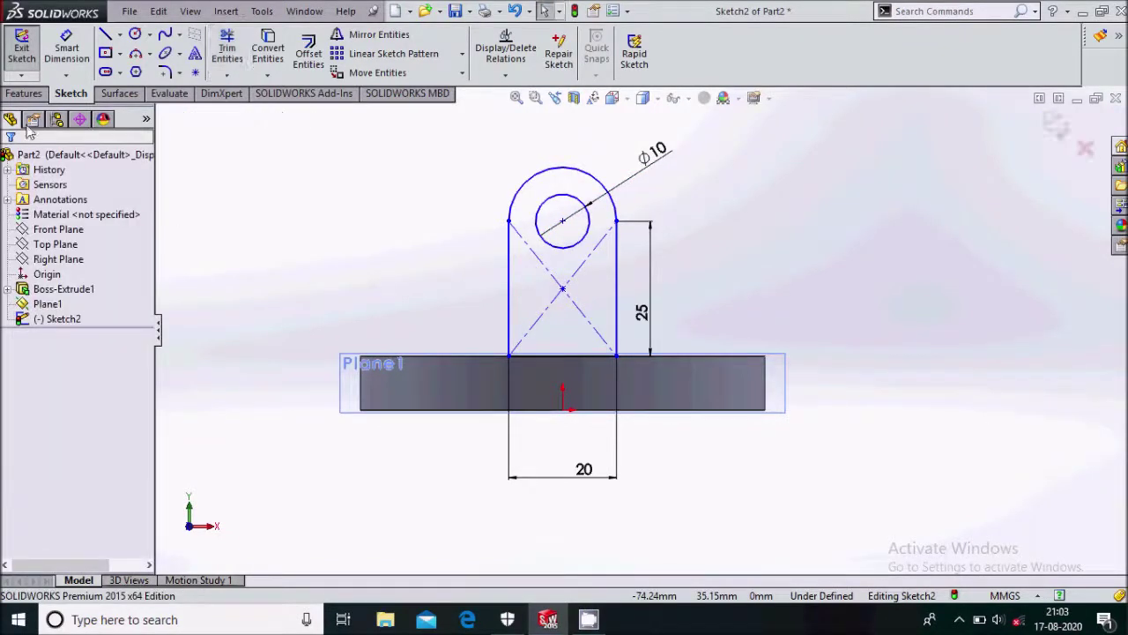
Step: Extrude the lug profile 5 mm as a merged boss and hide the reference plane Plane1
click(24, 94)
click(29, 48)
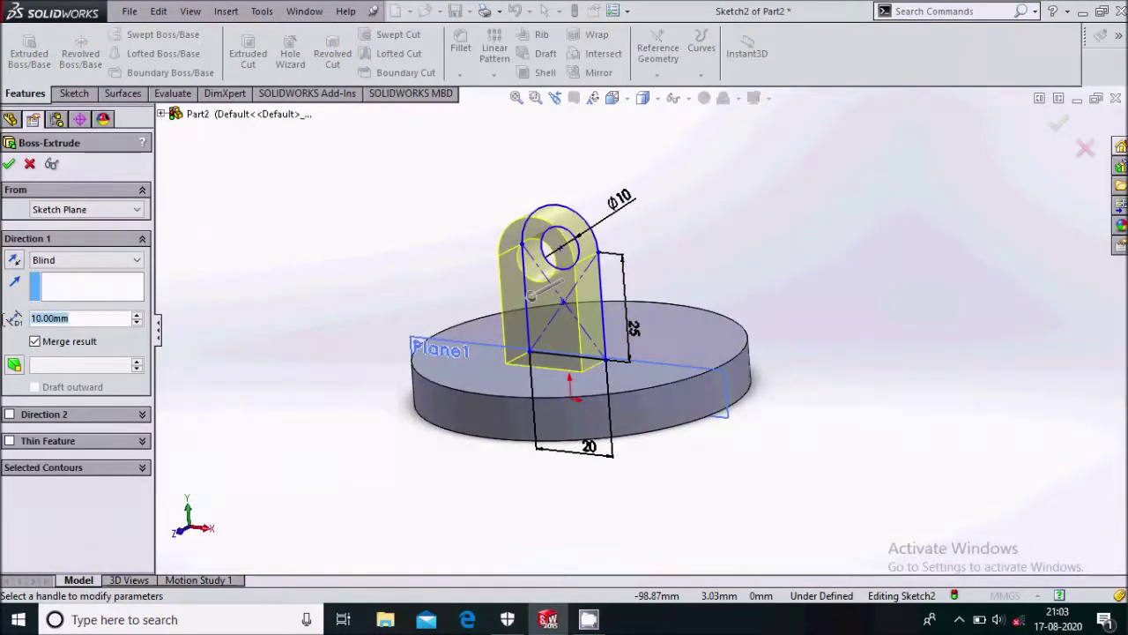
text(5)
key(Return)
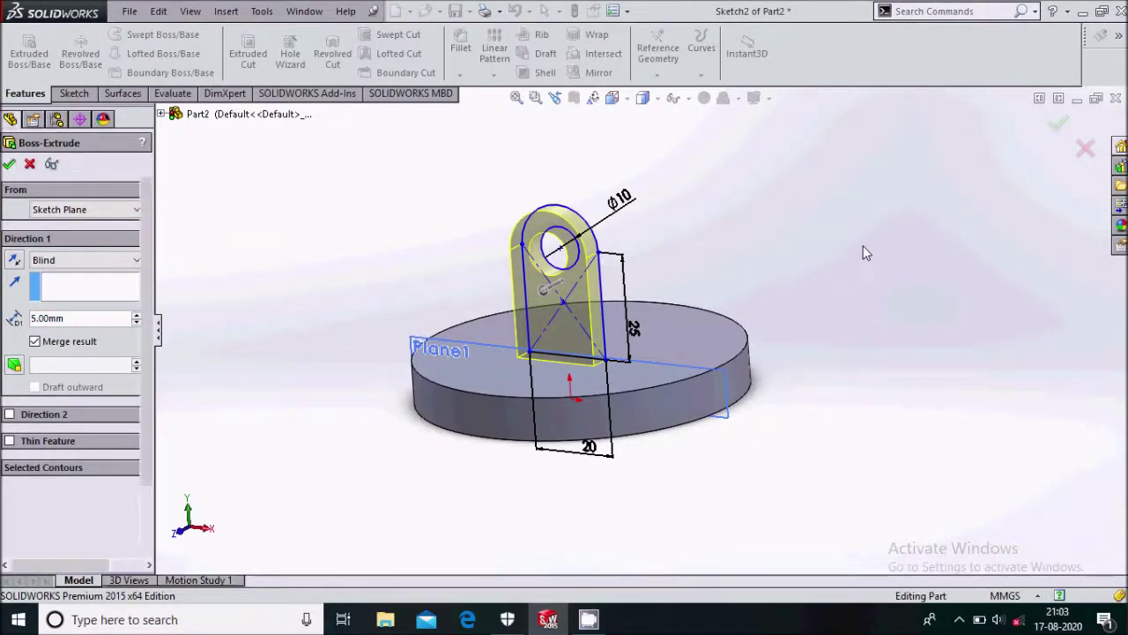
key(Return)
click(702, 269)
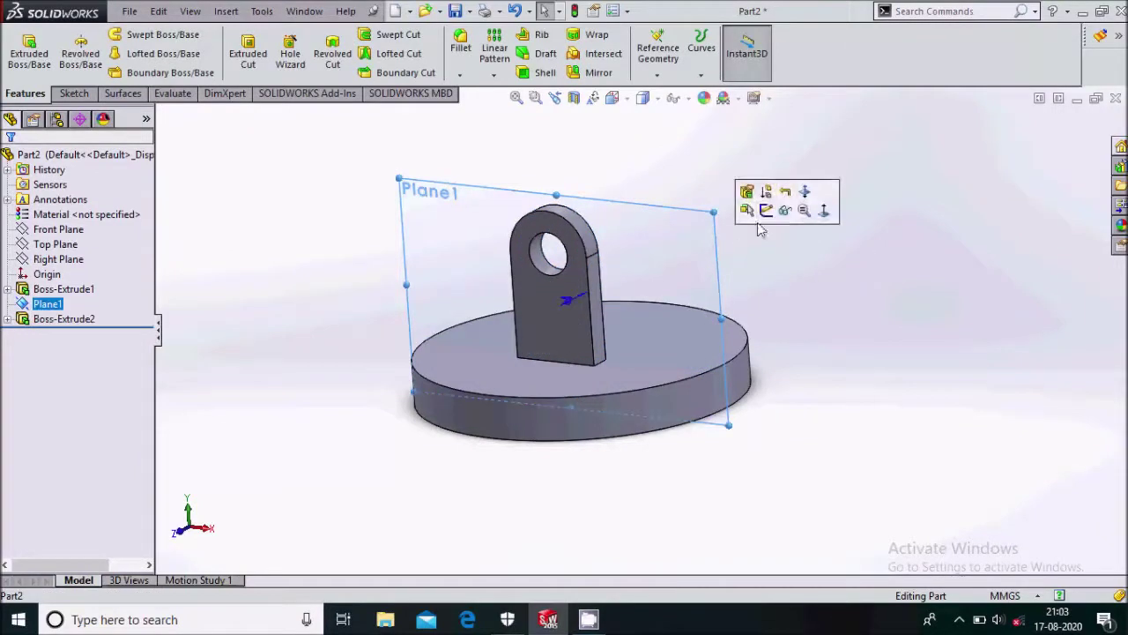
click(784, 211)
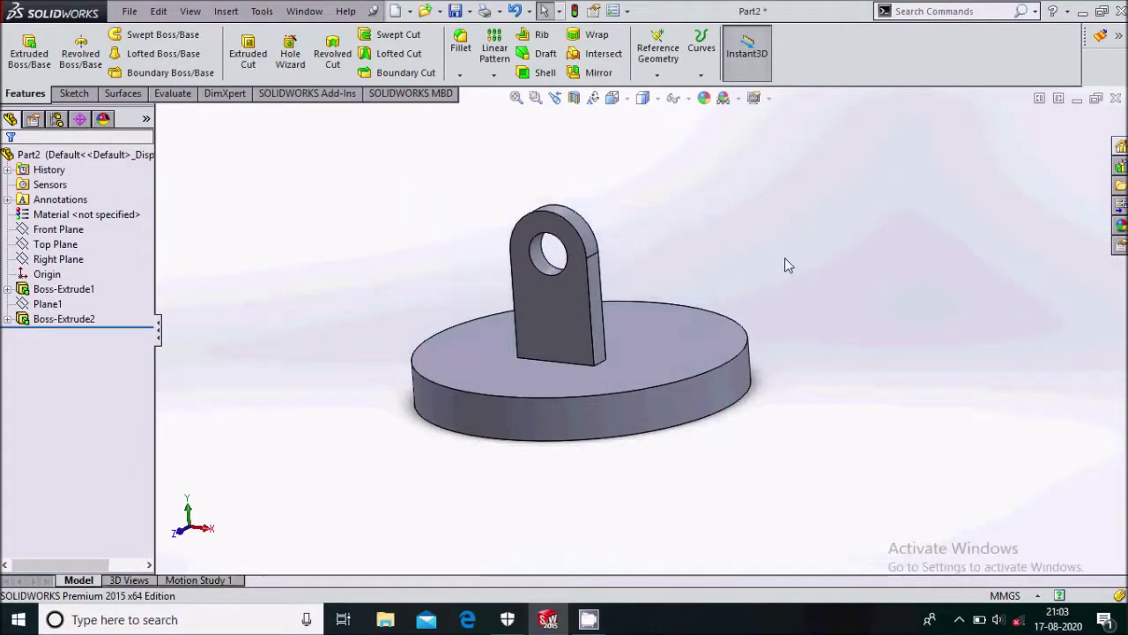
Step: Save the part as piston in the hand pump folder and close it
key(ctrl+s)
key(BackSpace)
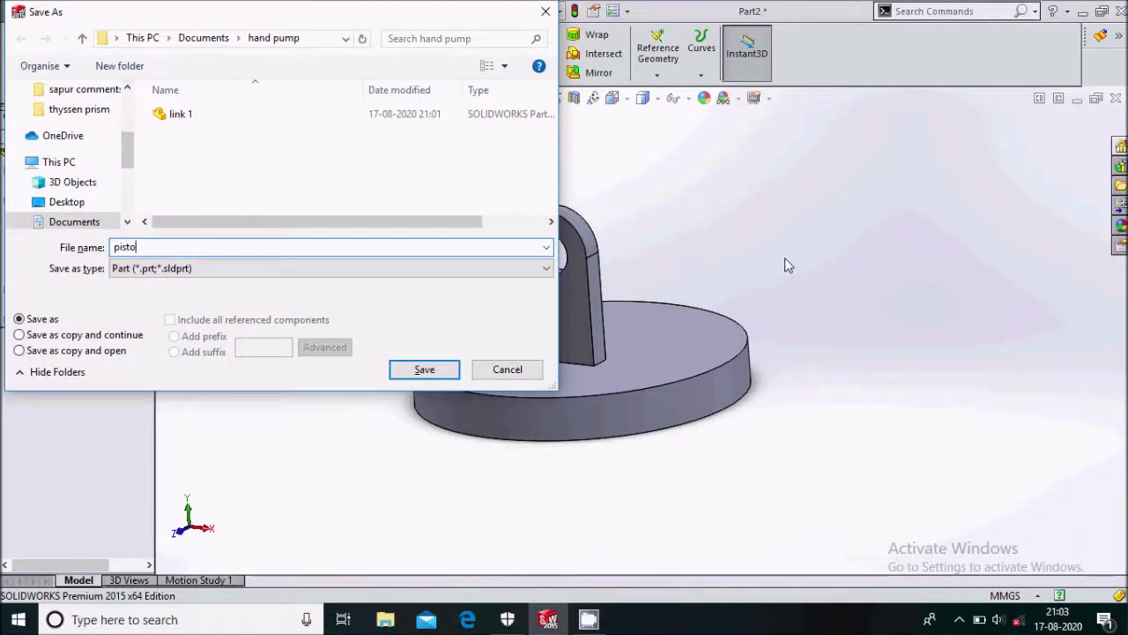
key(Return)
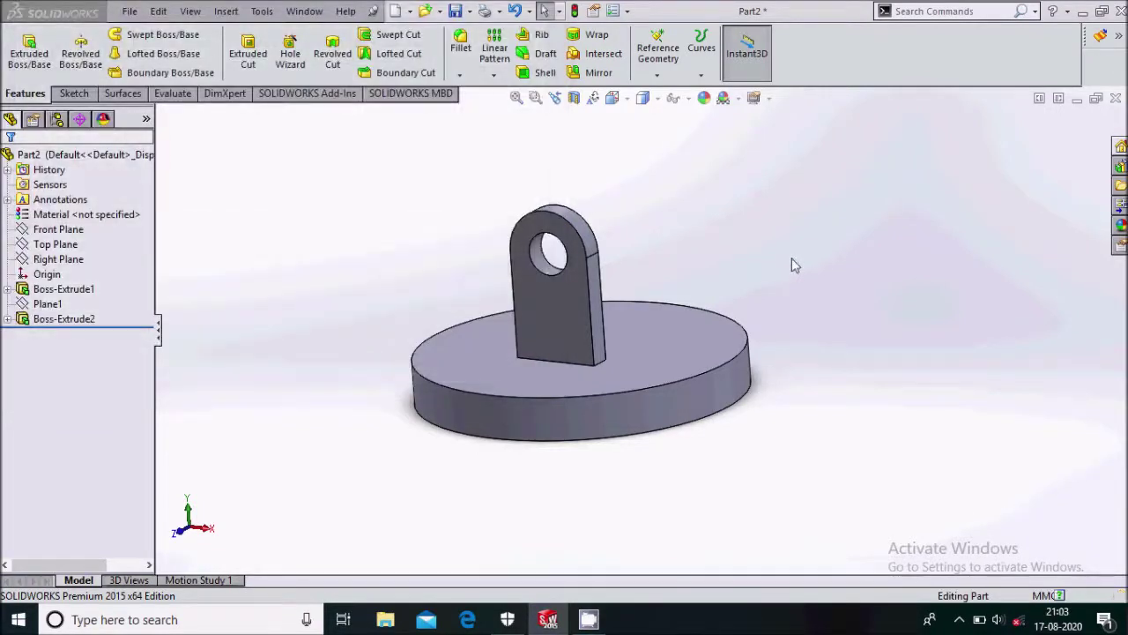
click(1115, 98)
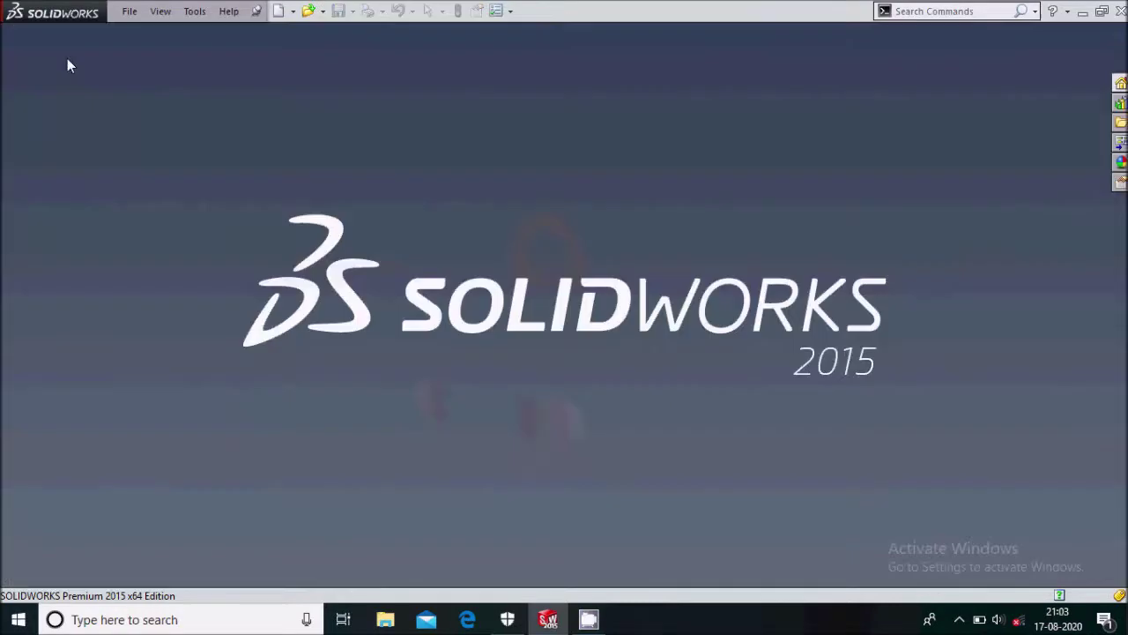
Step: Create a new part and start a sketch on the Top Plane
click(132, 12)
click(154, 32)
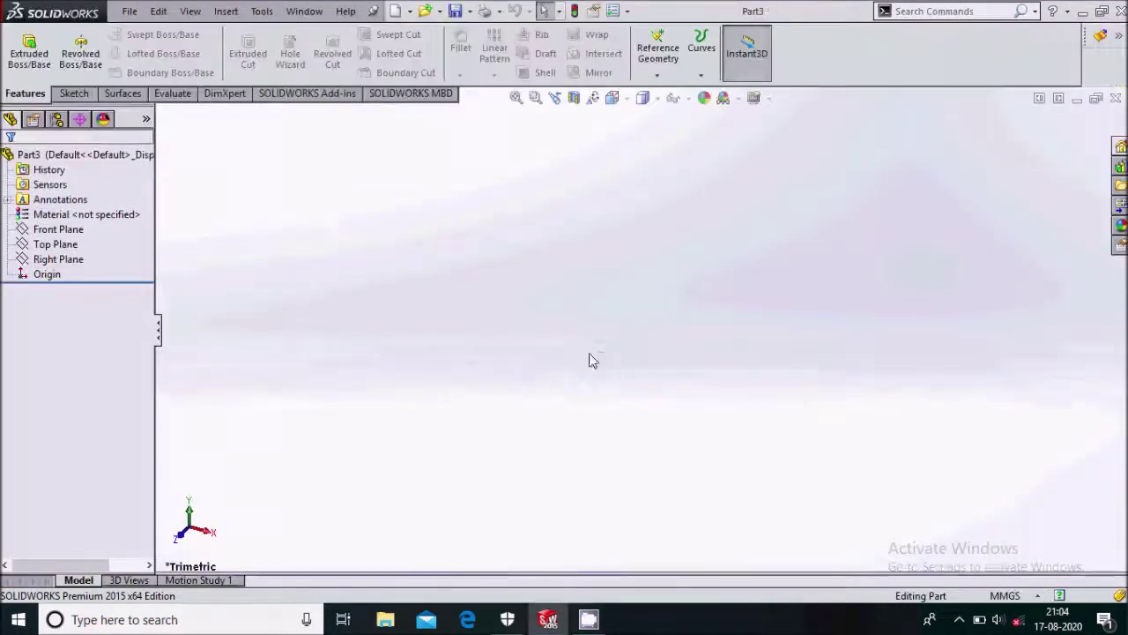
click(74, 244)
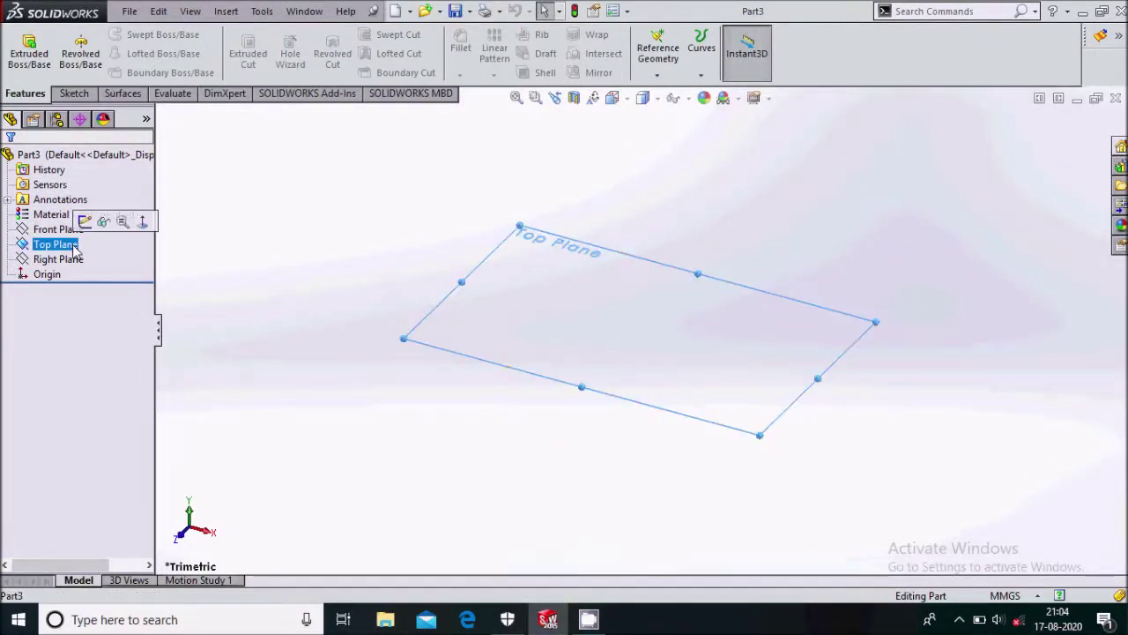
click(84, 222)
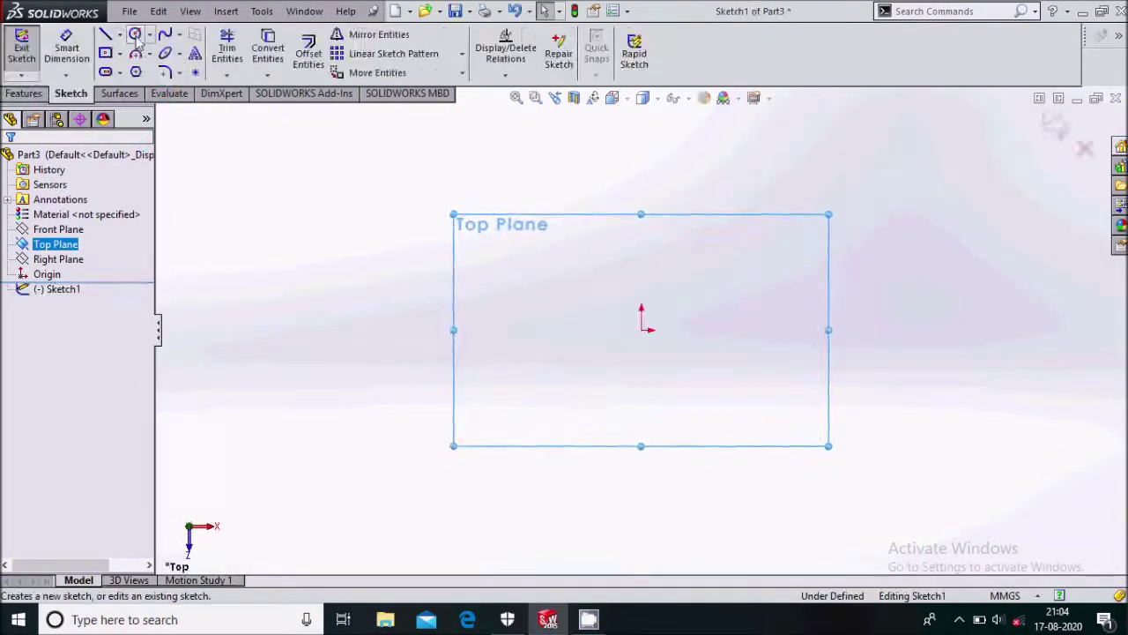
Step: Sketch a horizontal centerpoint straight slot at the origin, about 155 mm between arc centres and 29.5 mm wide
click(136, 36)
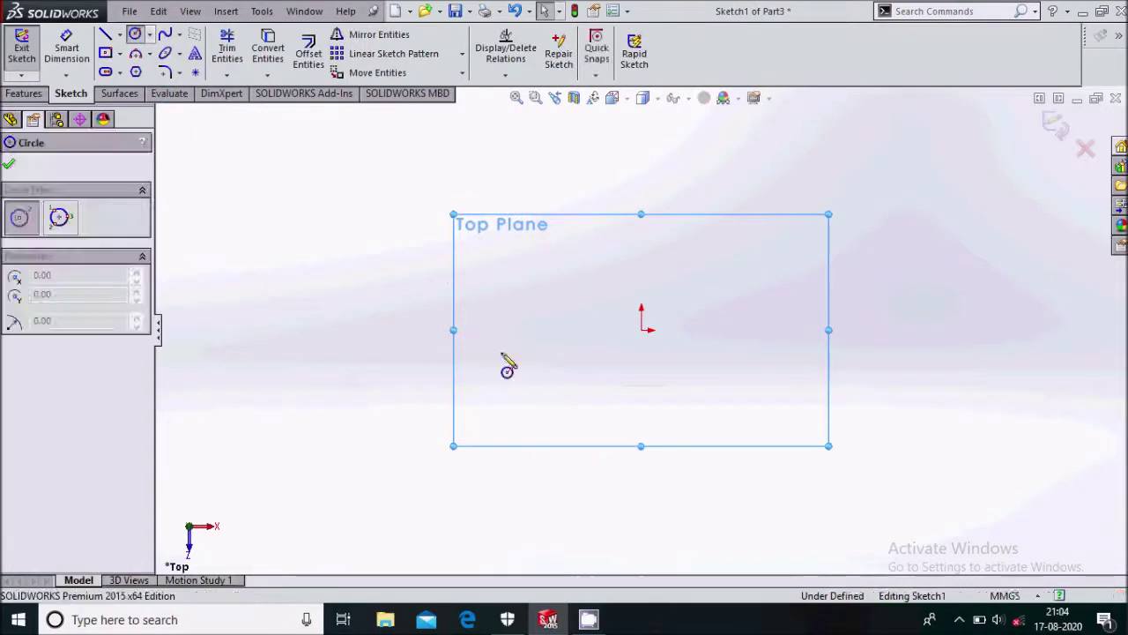
click(119, 73)
click(132, 107)
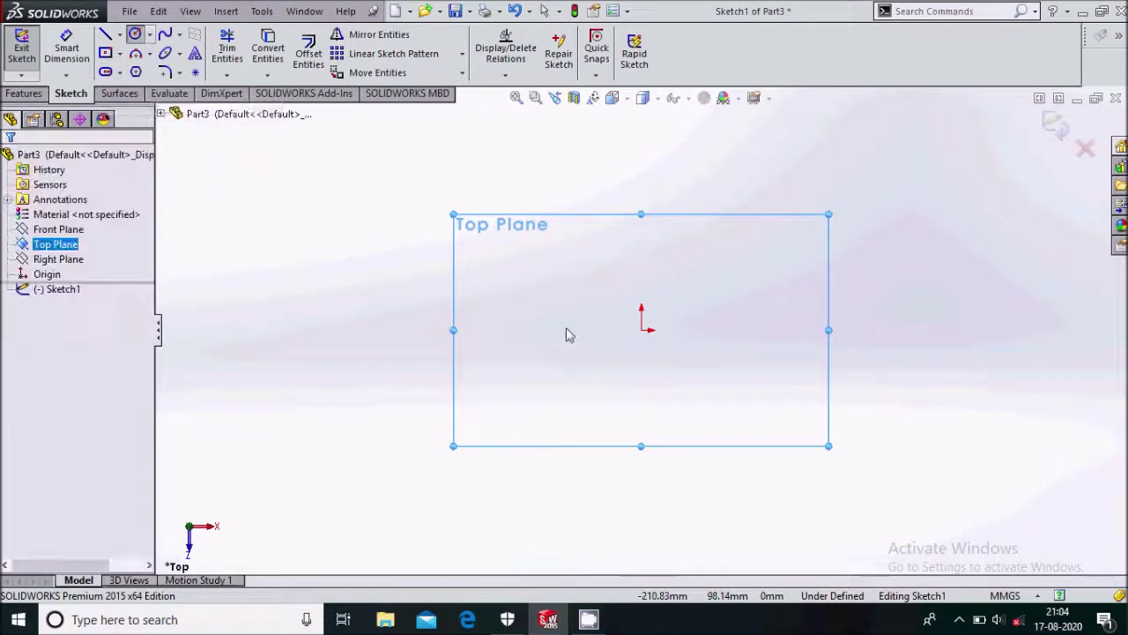
click(642, 330)
click(805, 331)
click(802, 300)
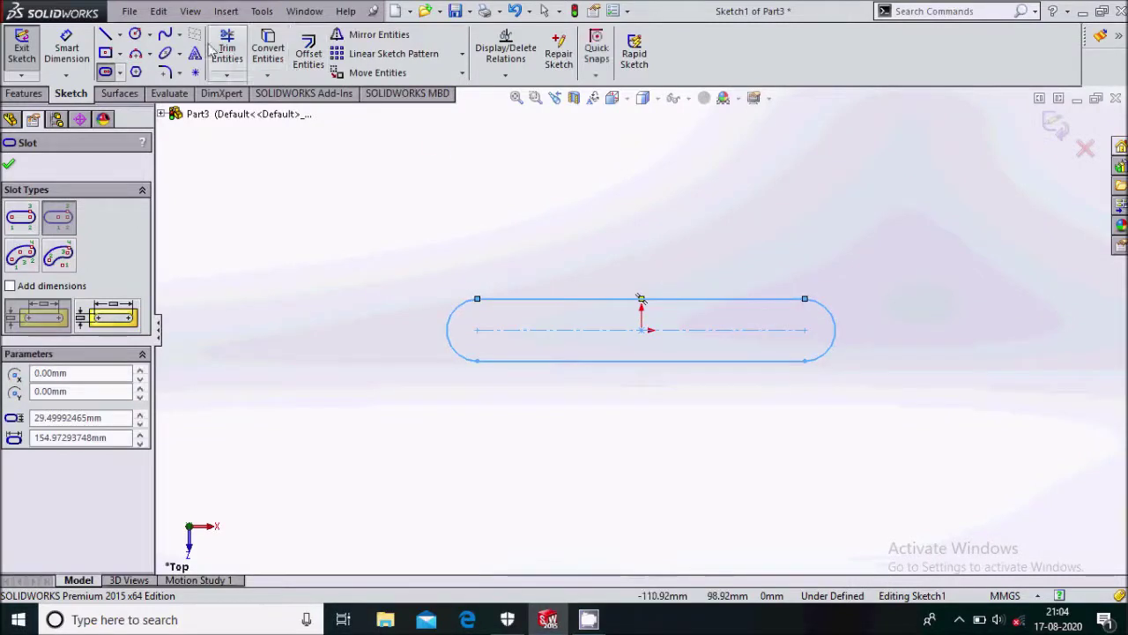
Step: Sketch a circle at each of the slot's two arc centres, smaller than the slot ends
click(136, 34)
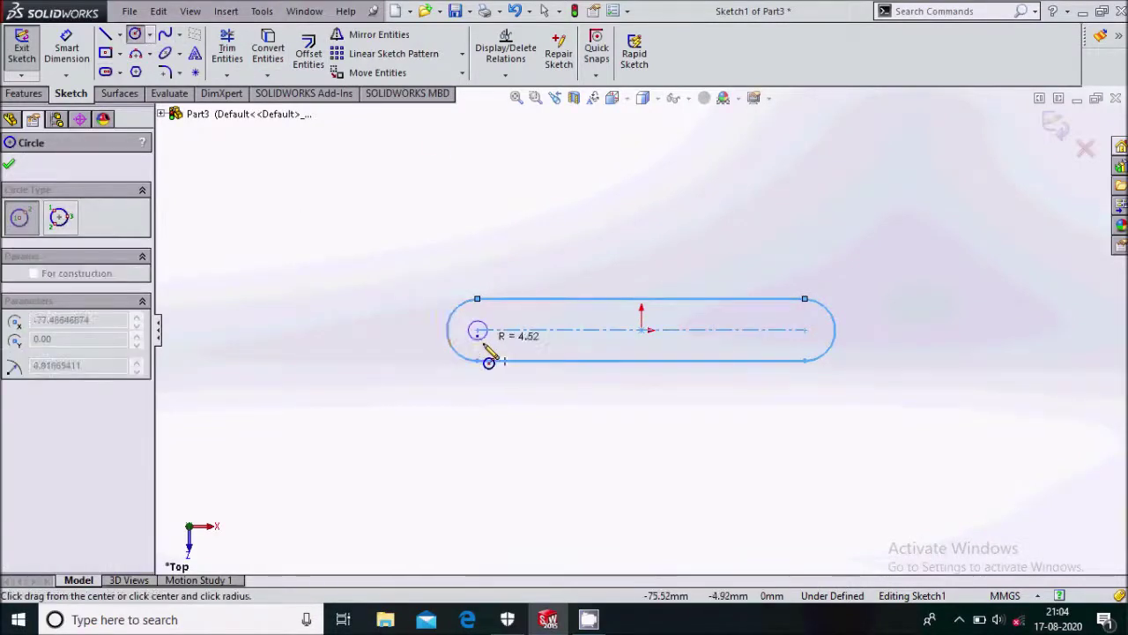
click(476, 330)
click(488, 340)
click(805, 331)
click(812, 350)
key(Escape)
Step: Dimension the slot to 65 mm between its arc centres and 20 mm wide
click(606, 334)
click(609, 435)
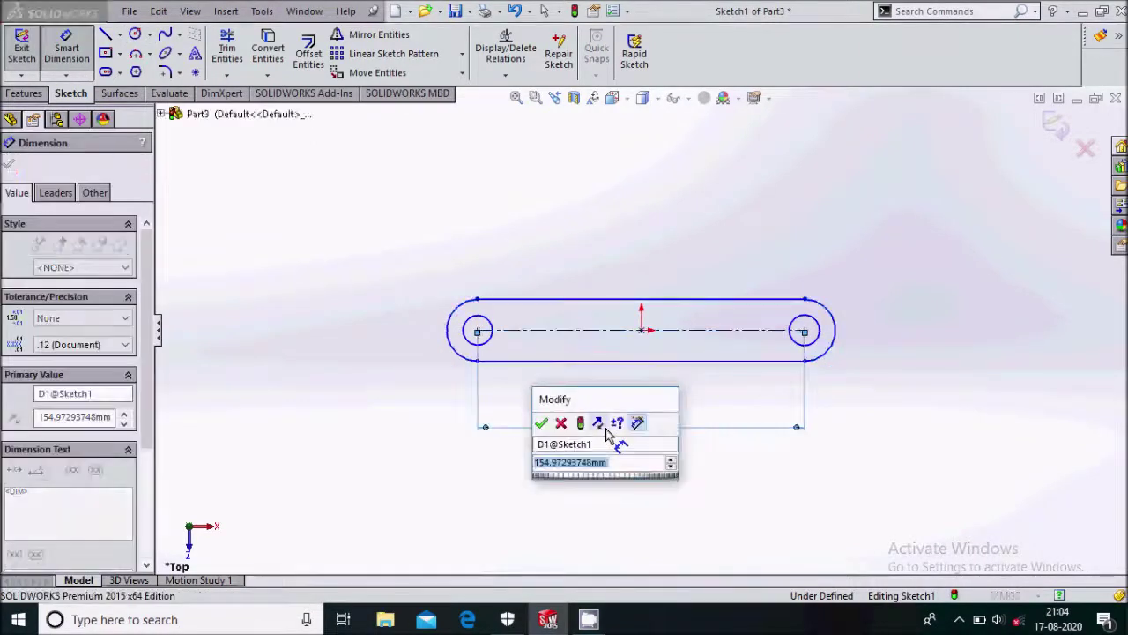
text(65)
key(Return)
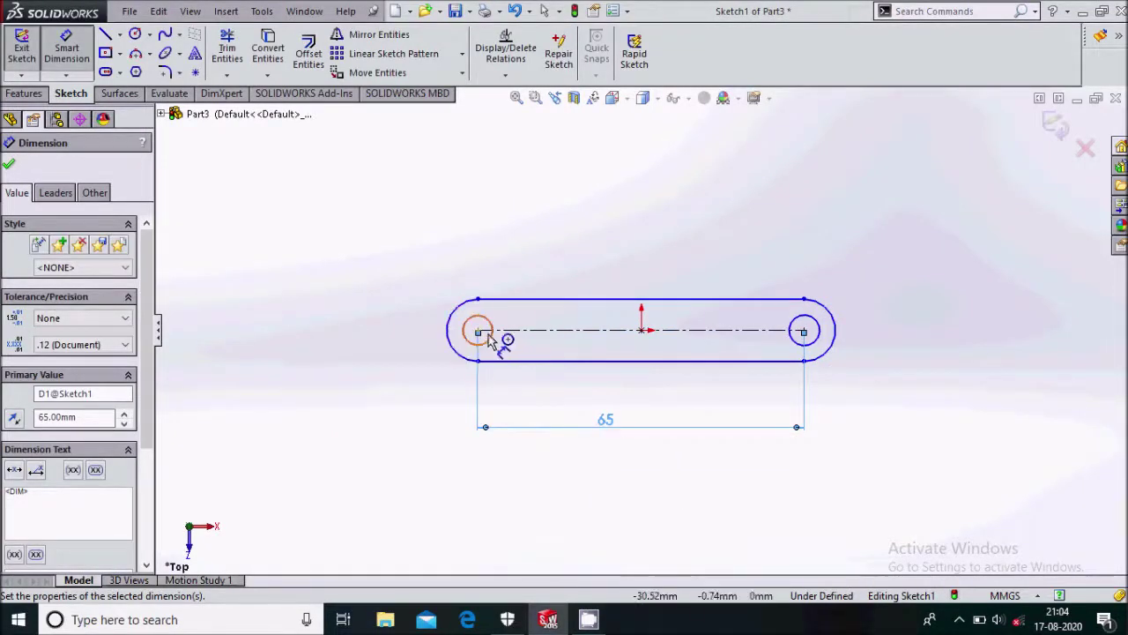
click(502, 357)
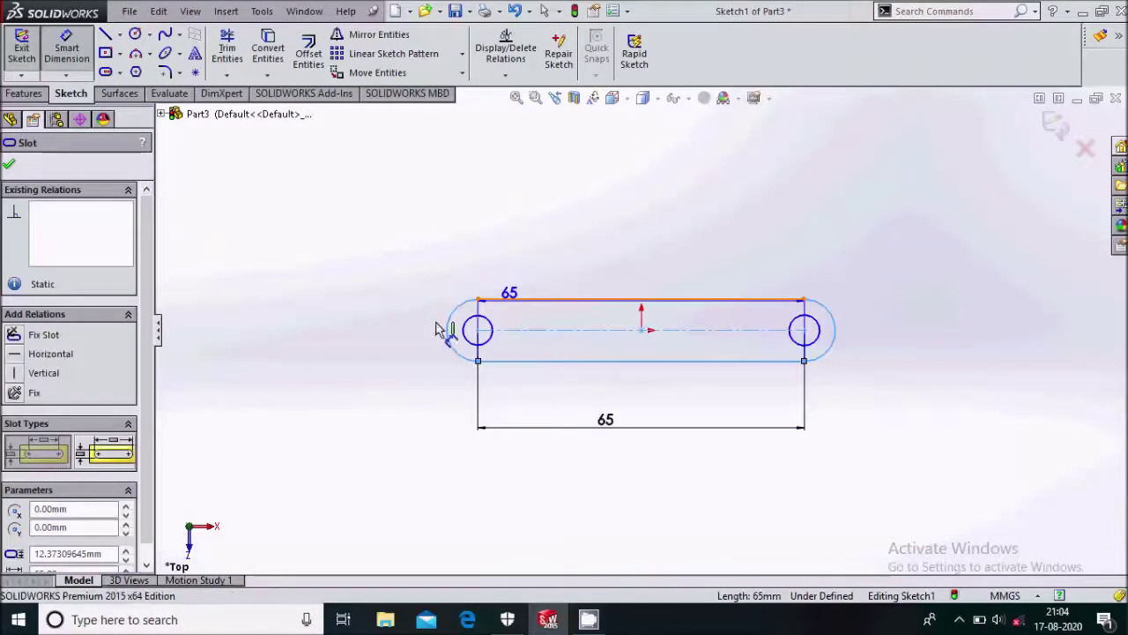
click(402, 342)
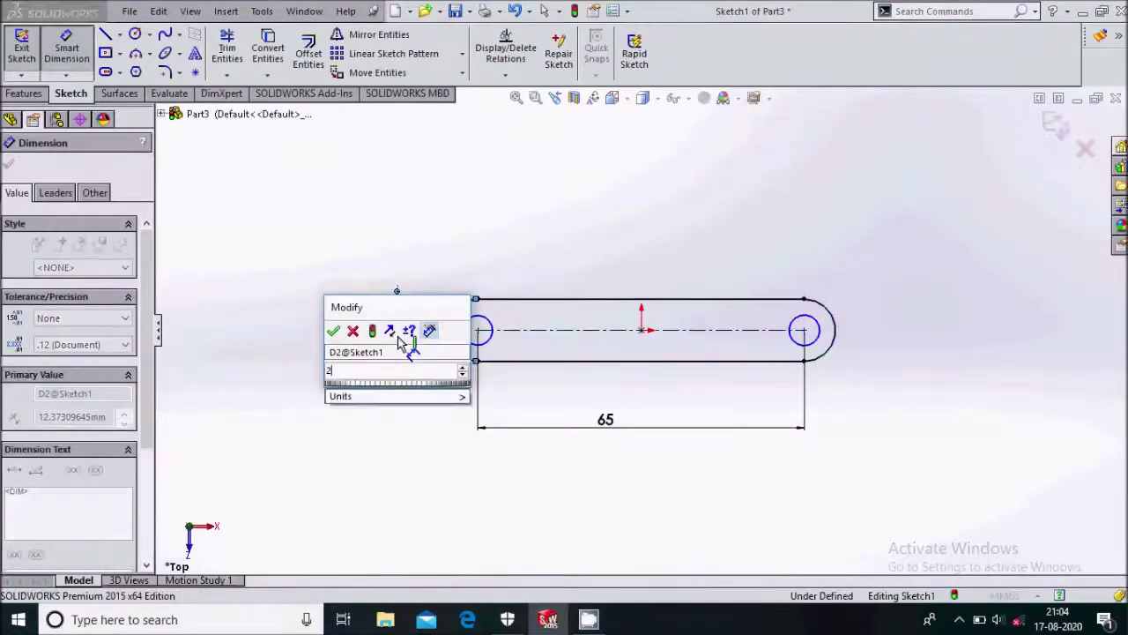
key(Return)
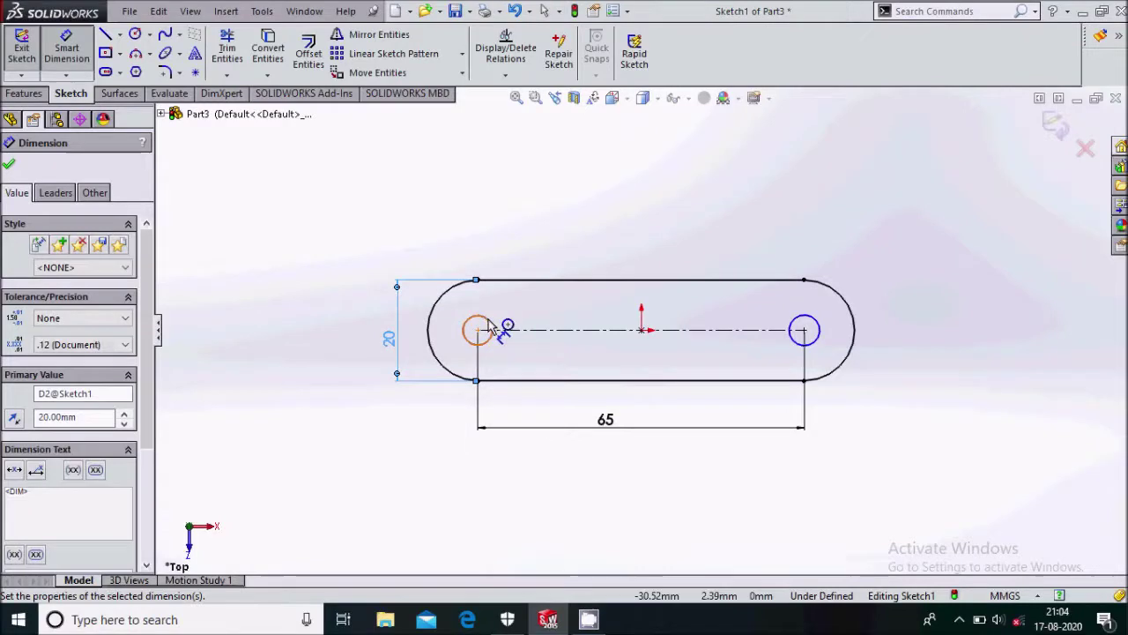
Step: Dimension both circles in the slot to 10 mm diameter
click(492, 328)
click(523, 249)
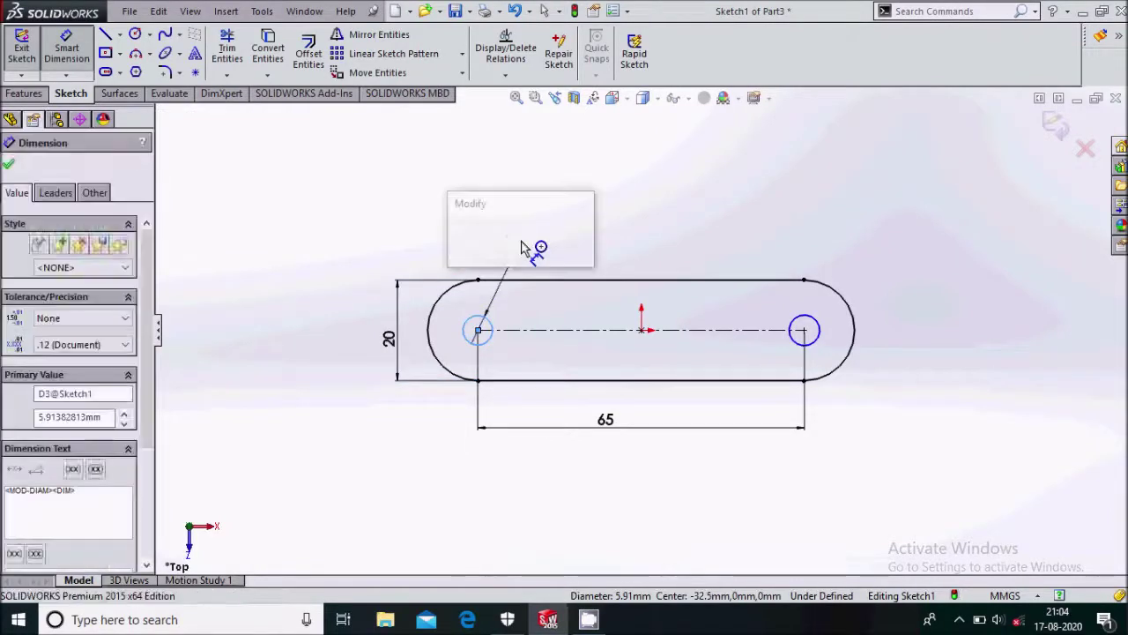
text(10)
key(Return)
click(793, 321)
click(892, 208)
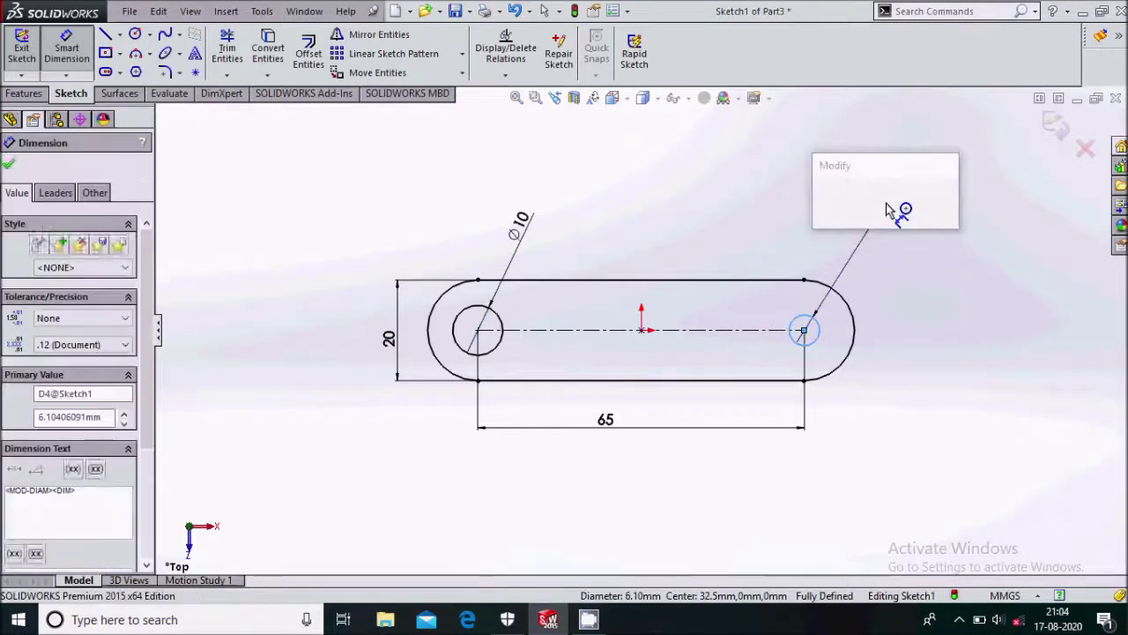
text(10)
key(Return)
Step: Sketch a centerline about 126 mm long from the right circle's centre, sloping down to the right
click(119, 35)
click(154, 65)
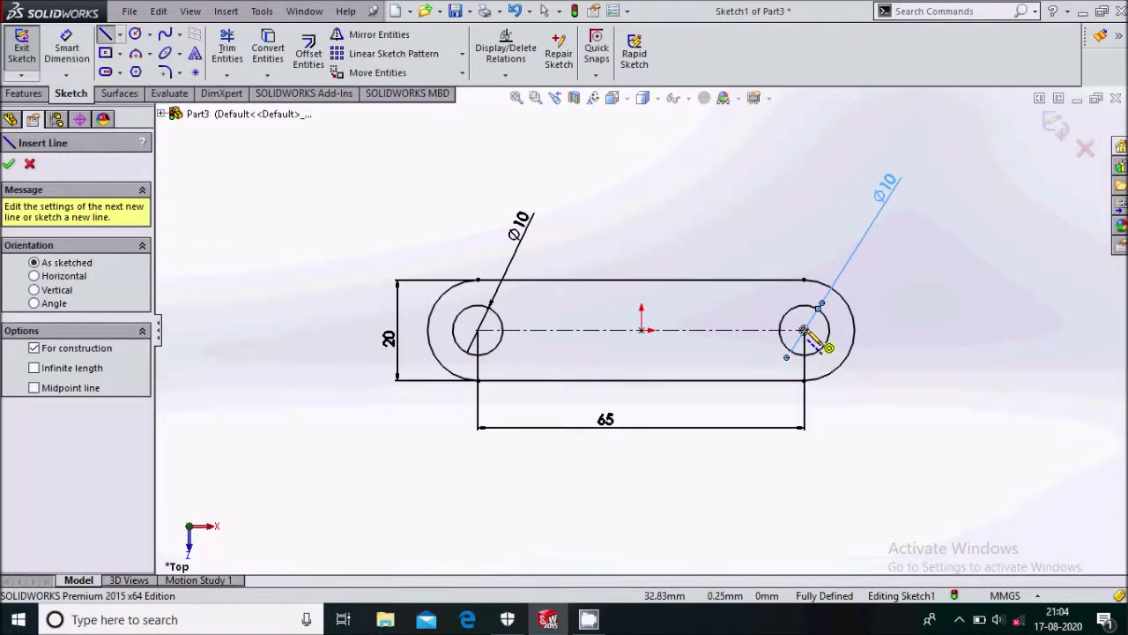
click(804, 331)
scroll(850, 353, up, 4)
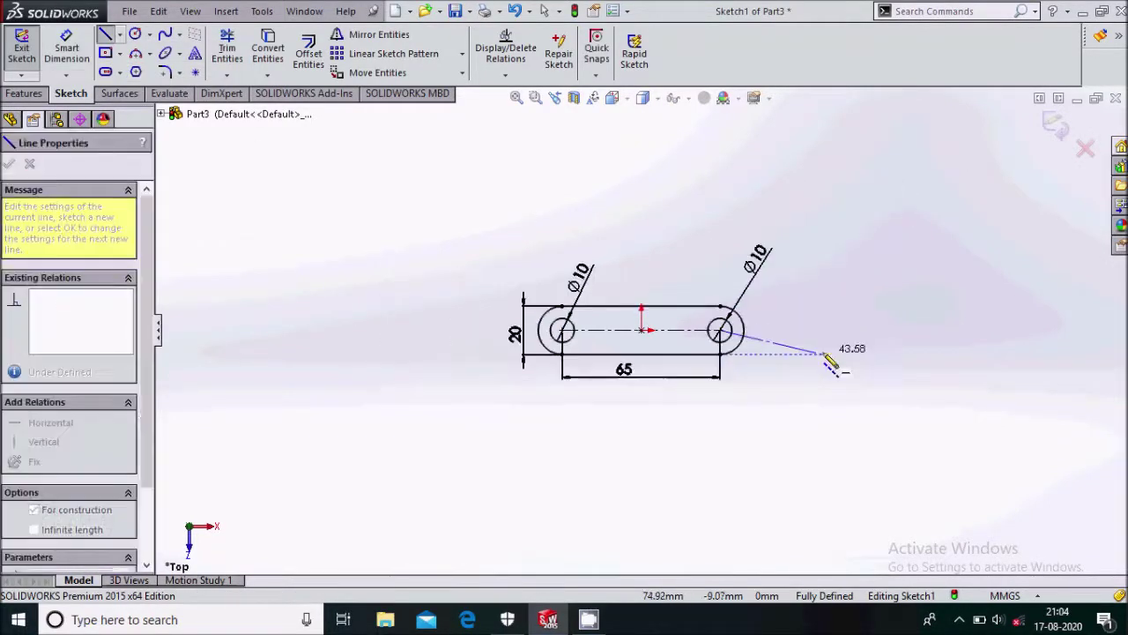
click(837, 421)
key(Escape)
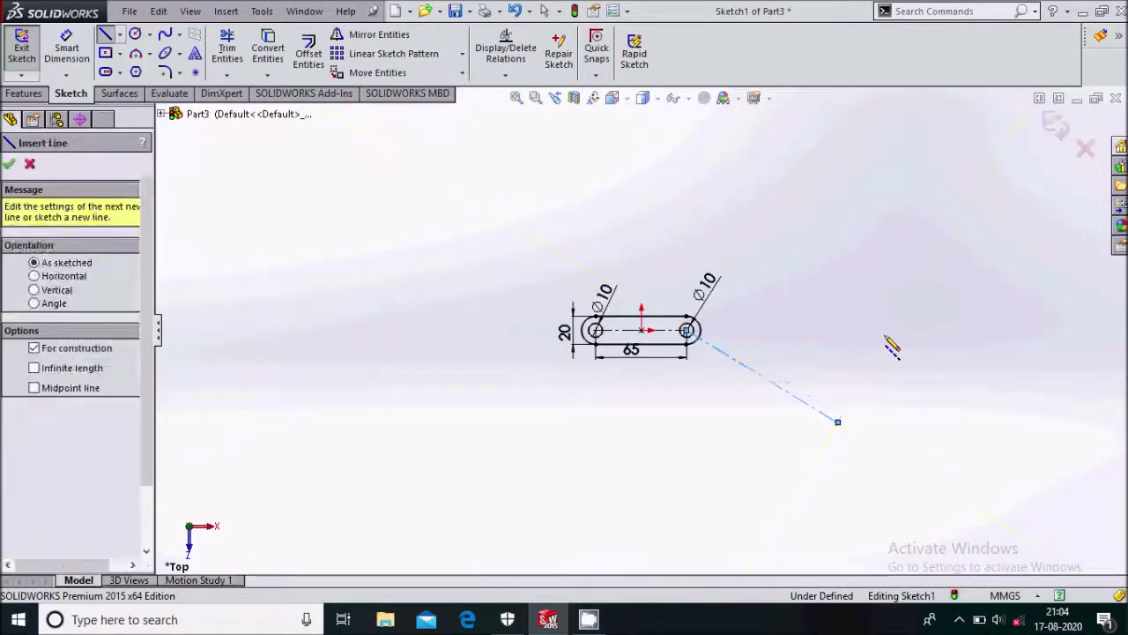
key(Escape)
Step: Dimension the angle between the slot's horizontal centreline and the sloping centerline to 30°
scroll(743, 332, down, 3)
scroll(589, 347, down, 3)
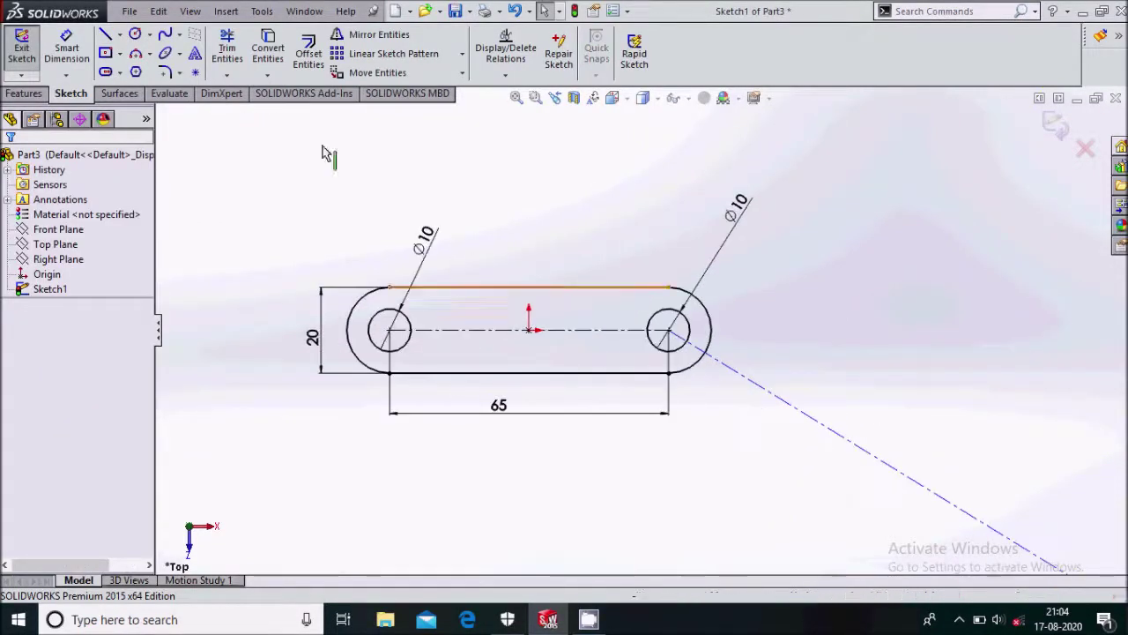
click(708, 358)
click(765, 347)
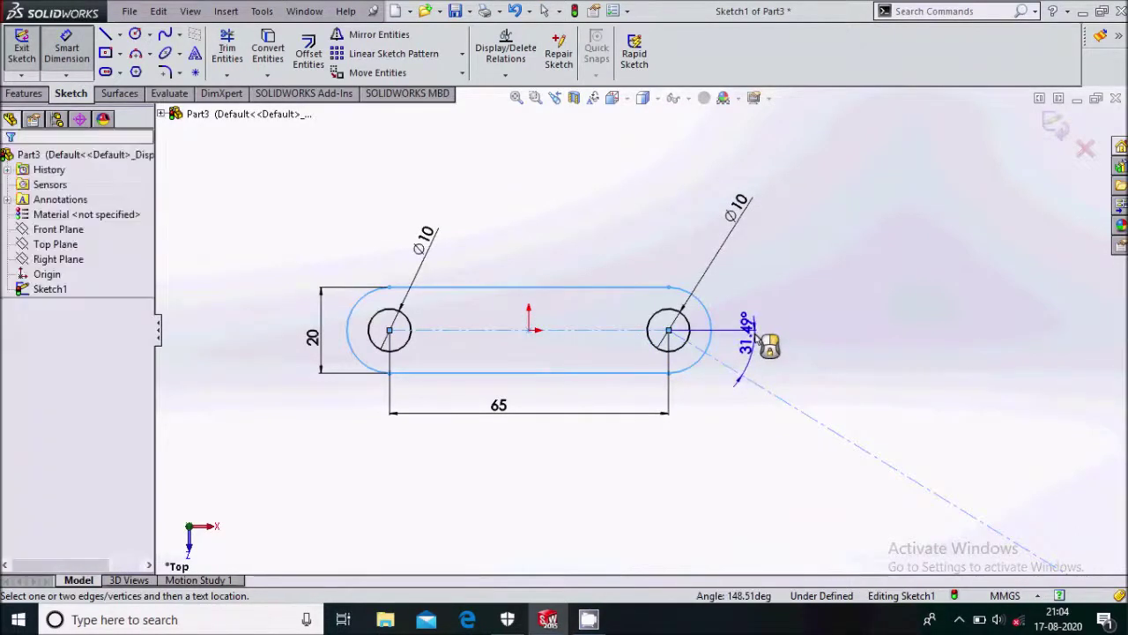
click(771, 345)
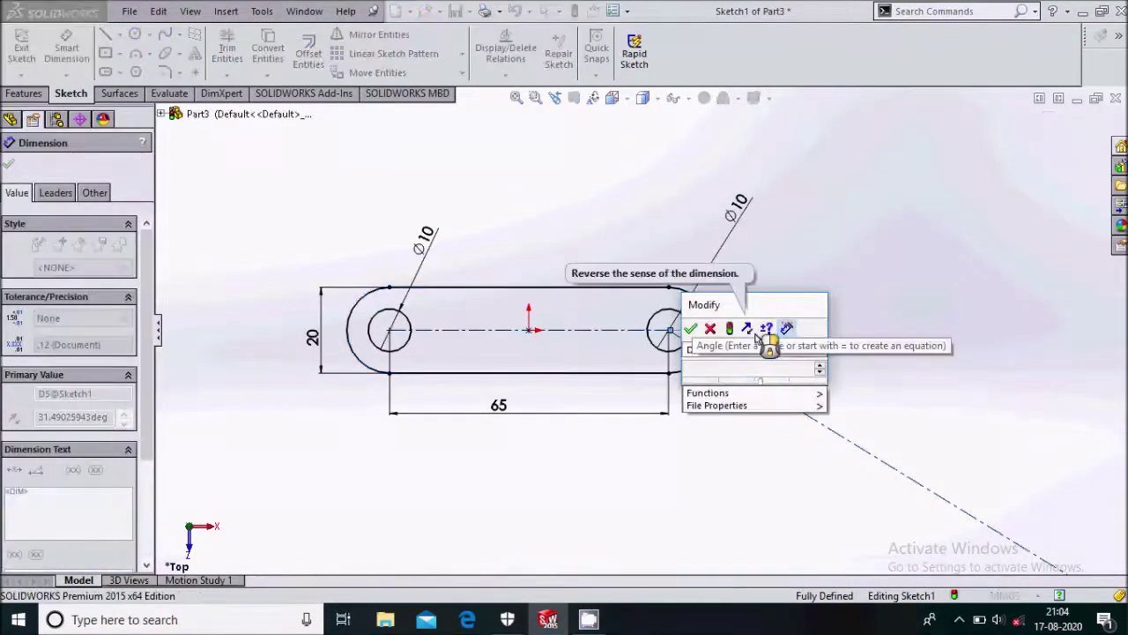
text(30)
key(Return)
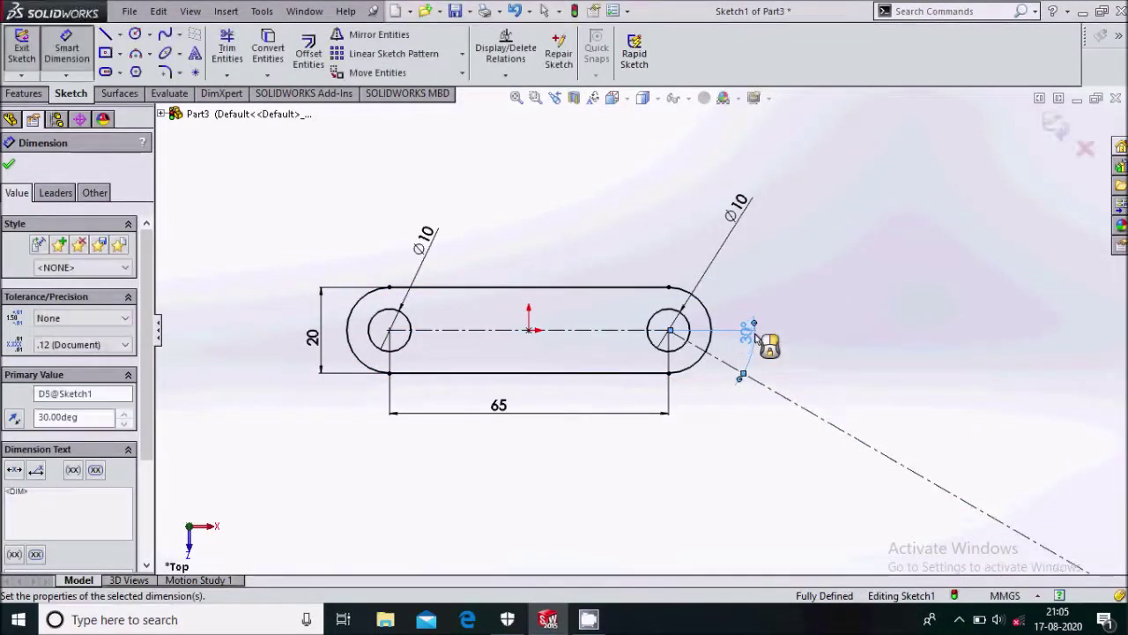
Step: Sketch a circle of about 7.3 mm radius centred on the free end of the sloping centerline
scroll(753, 332, up, 3)
scroll(698, 347, down, 2)
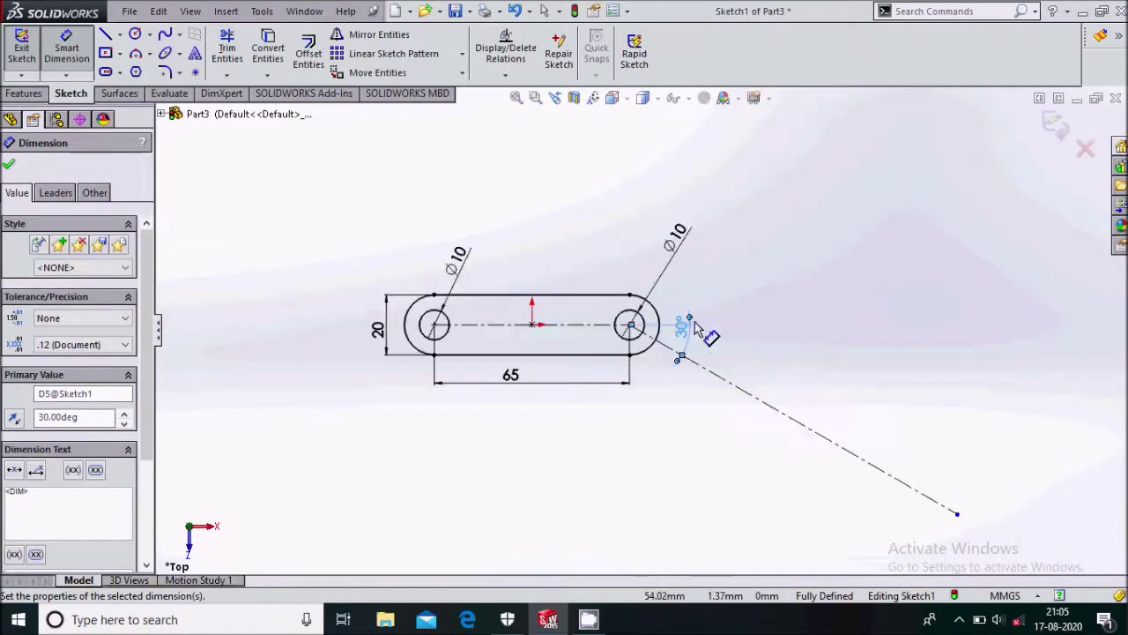
click(135, 34)
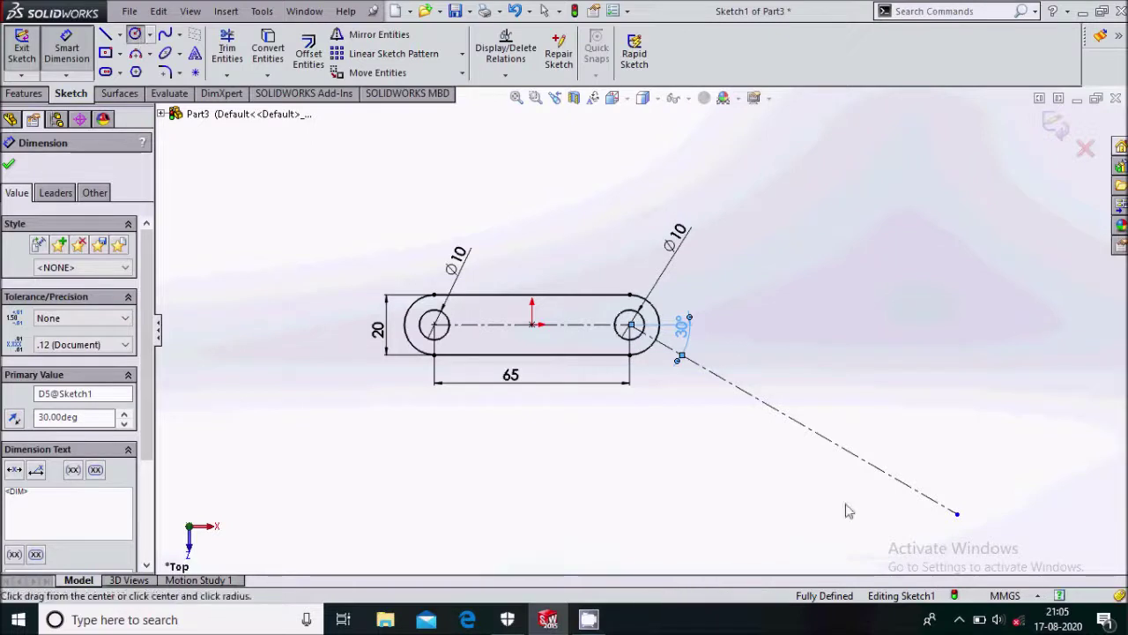
click(957, 514)
click(973, 530)
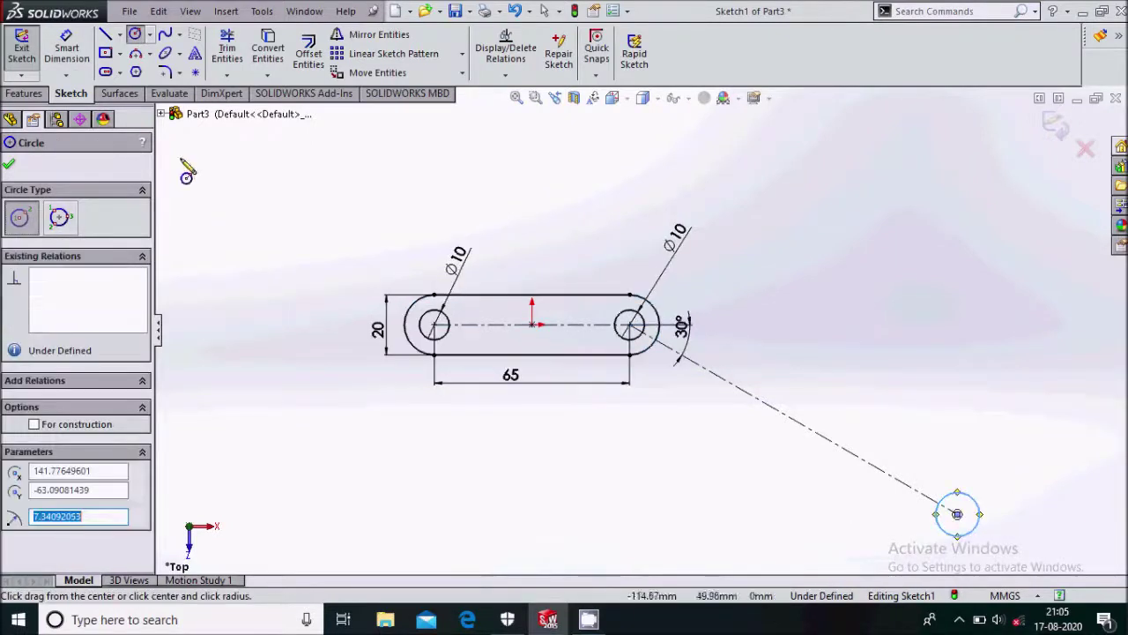
Step: Dimension the sloping centerline's length to 180 mm
click(79, 60)
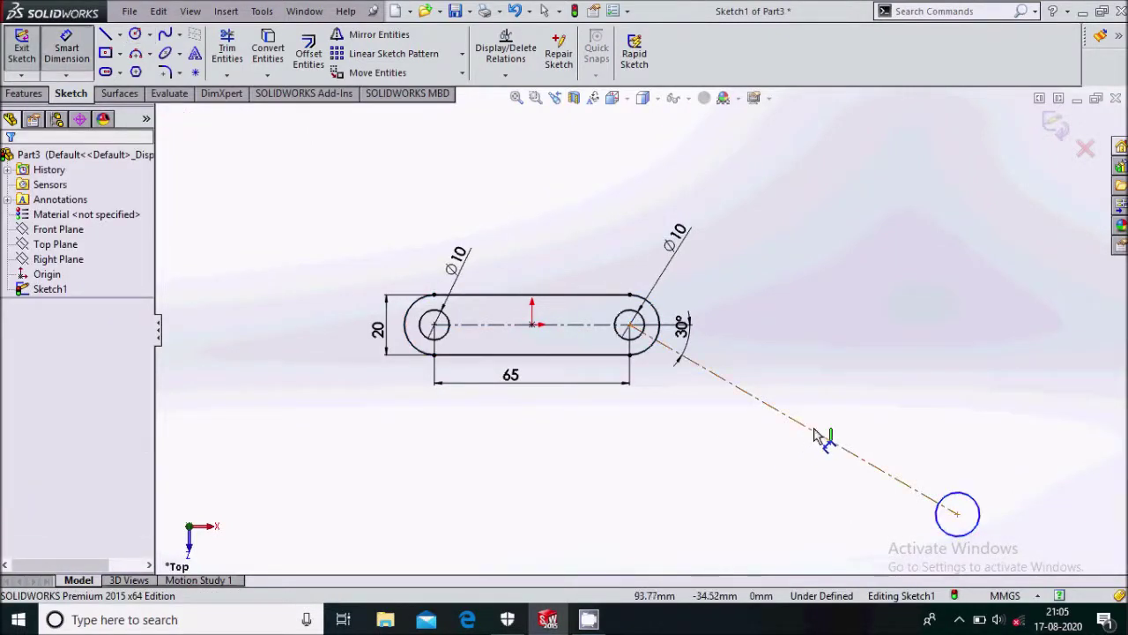
click(785, 414)
click(743, 511)
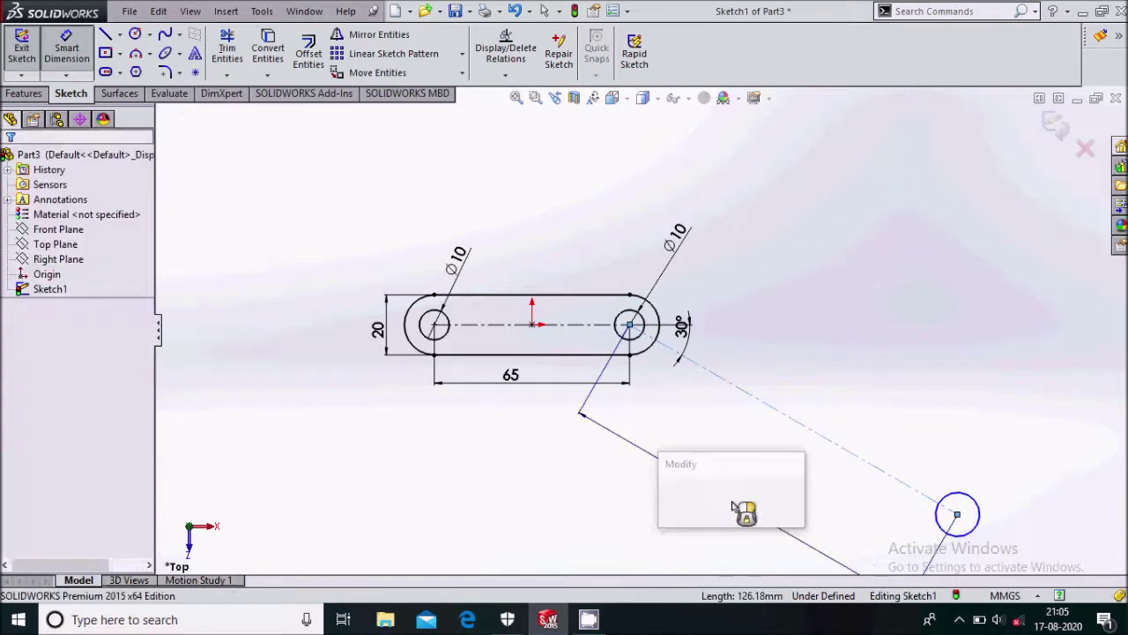
key(Return)
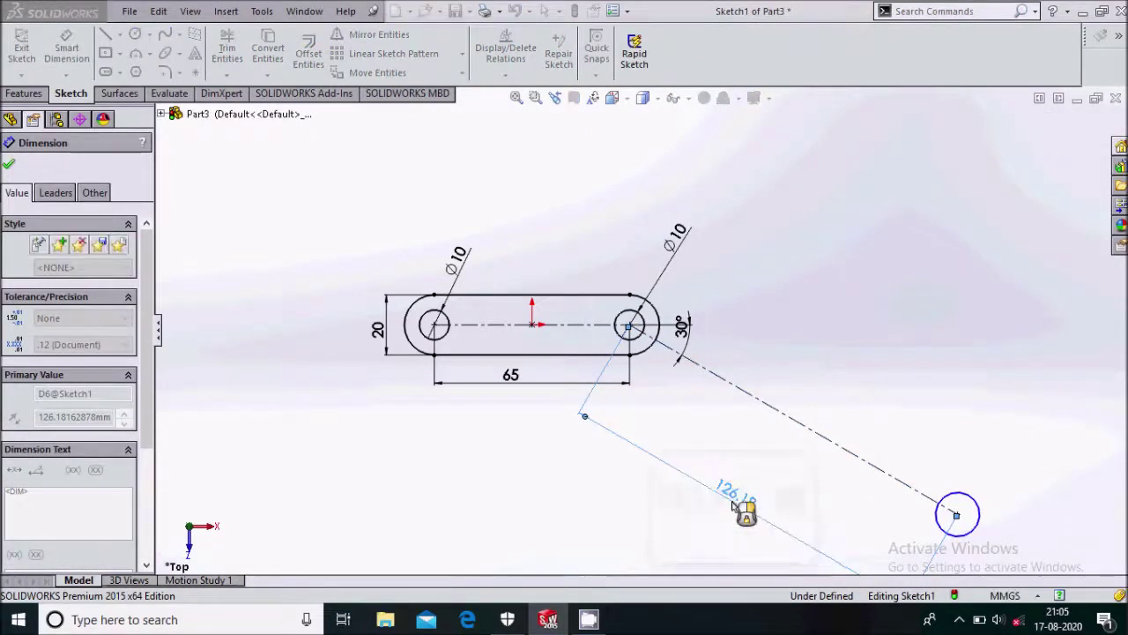
key(f)
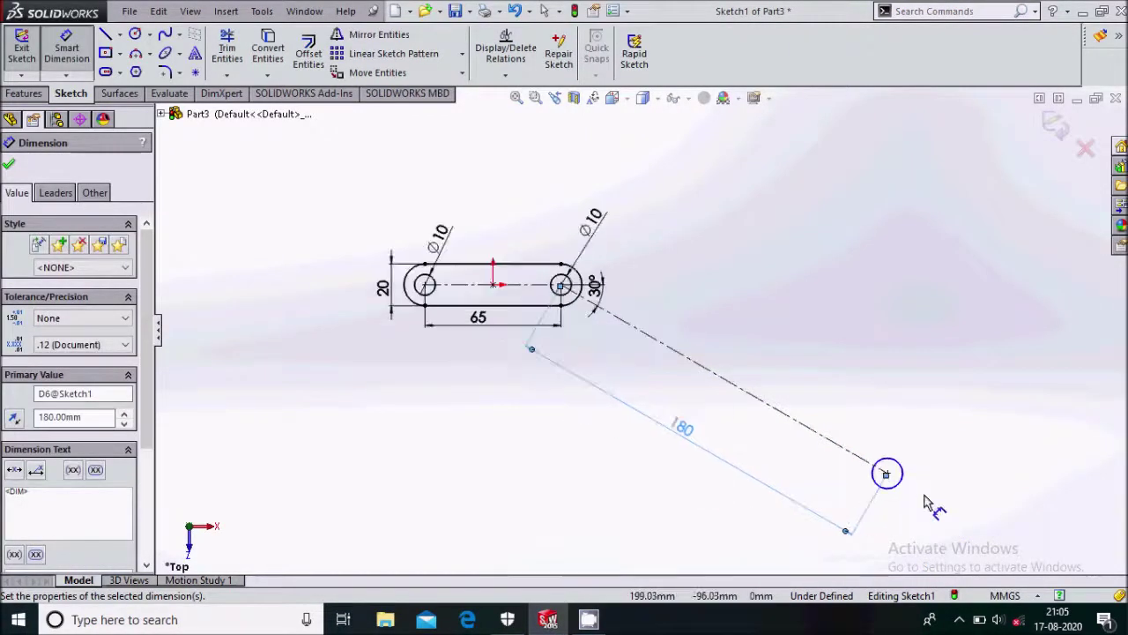
Step: Dimension the circle at the free end of the sloping centerline to 10 mm diameter
click(903, 477)
click(935, 426)
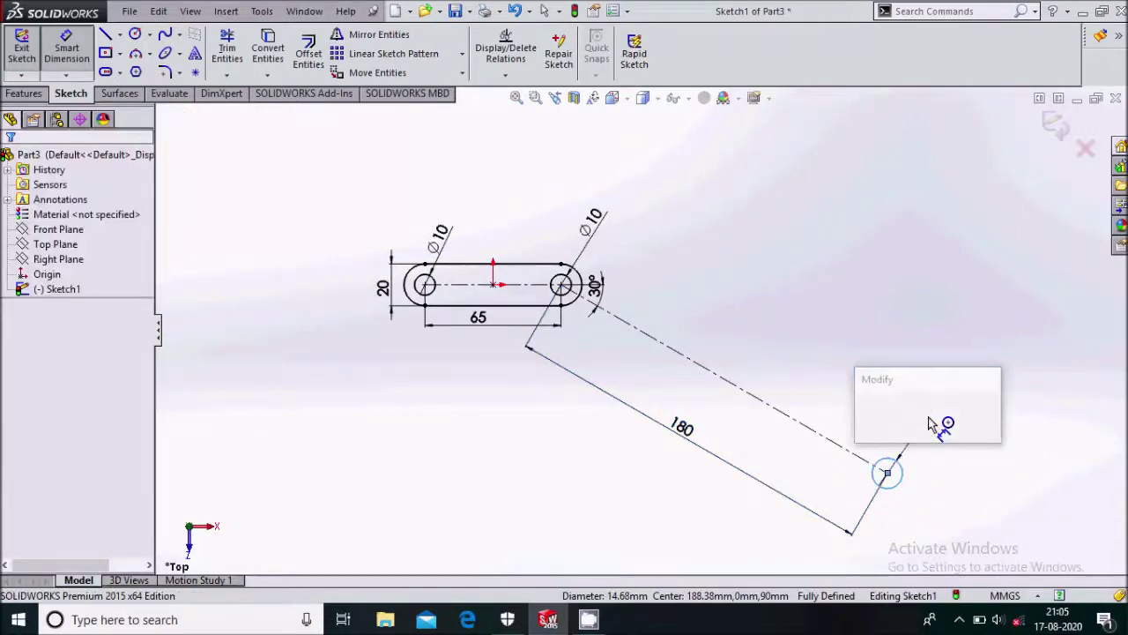
text(10)
key(Return)
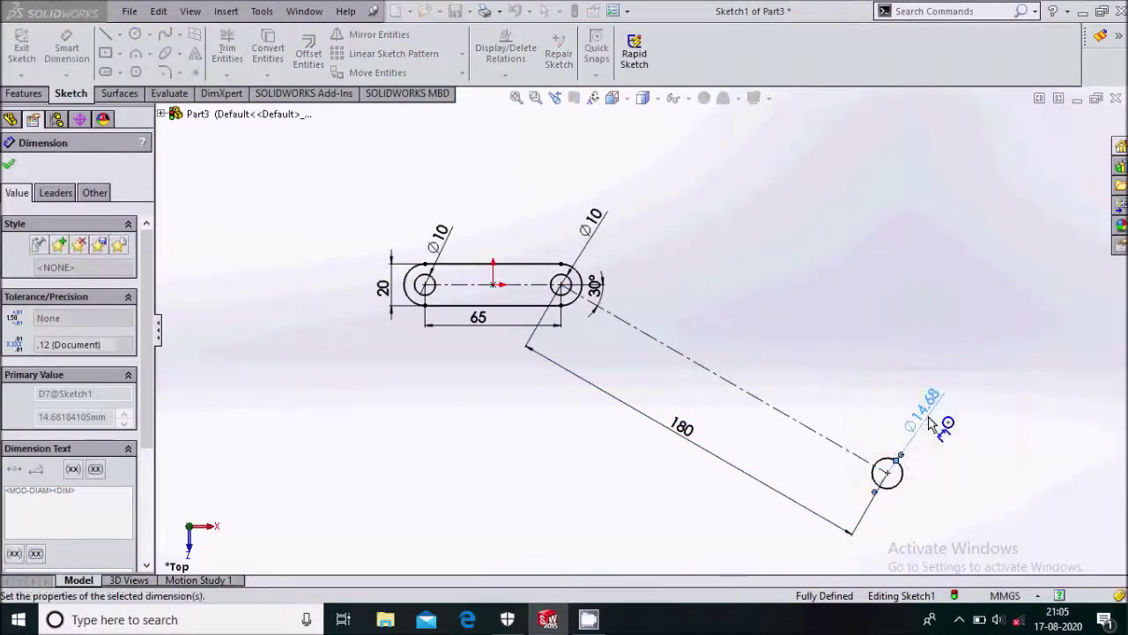
click(10, 166)
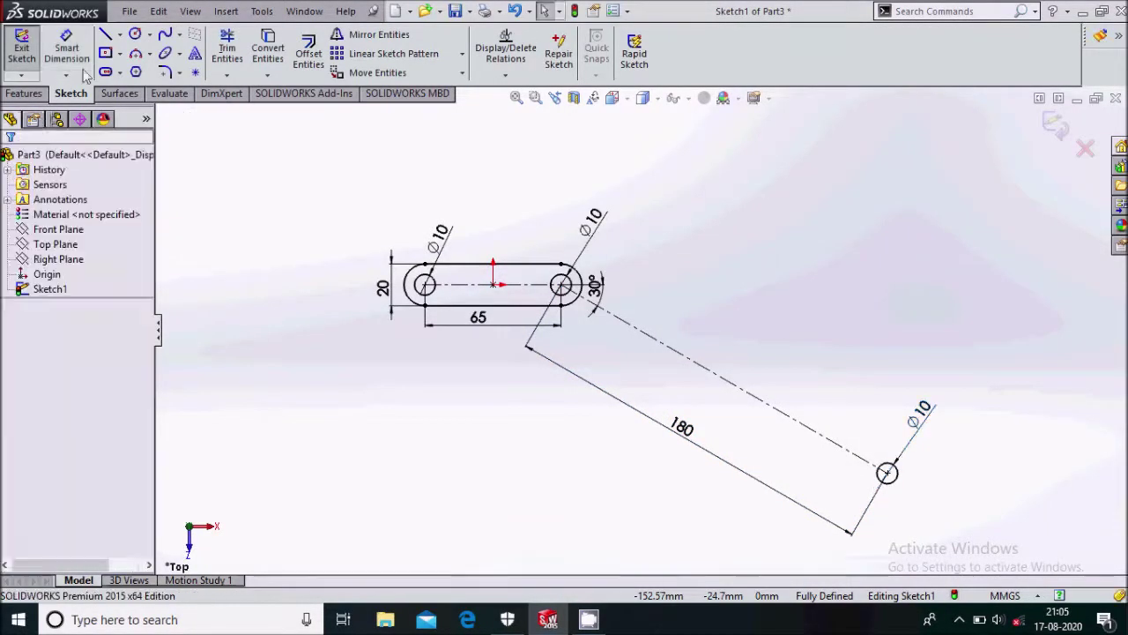
Step: Sketch a line about 188 mm long from the slot's lower right tangent point to just past the underside of the end circle
click(105, 33)
click(566, 308)
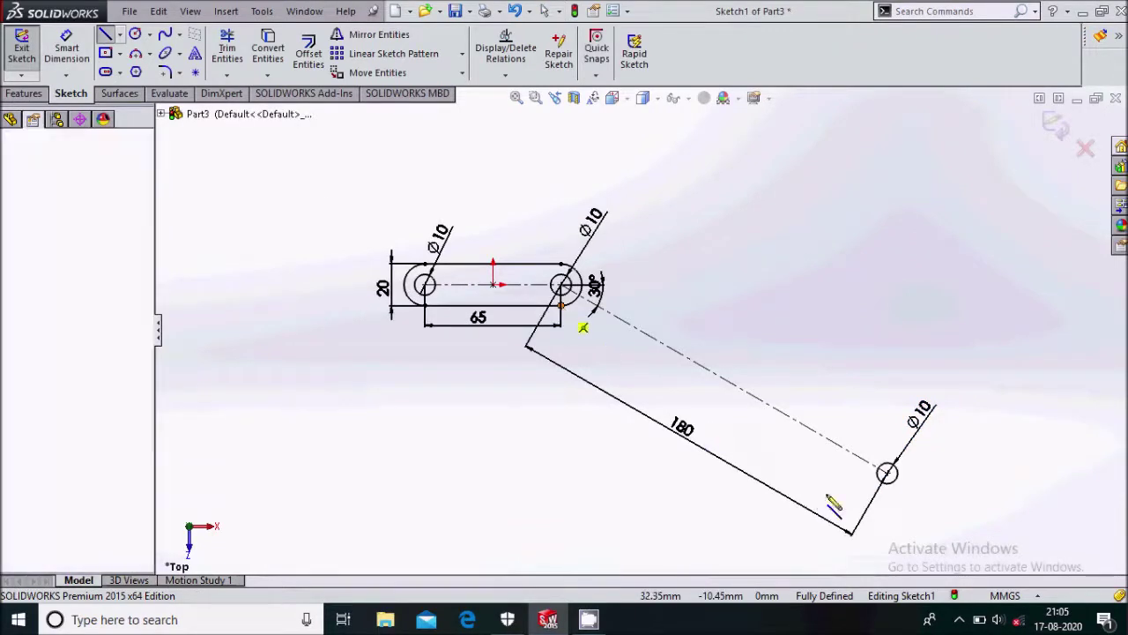
click(893, 518)
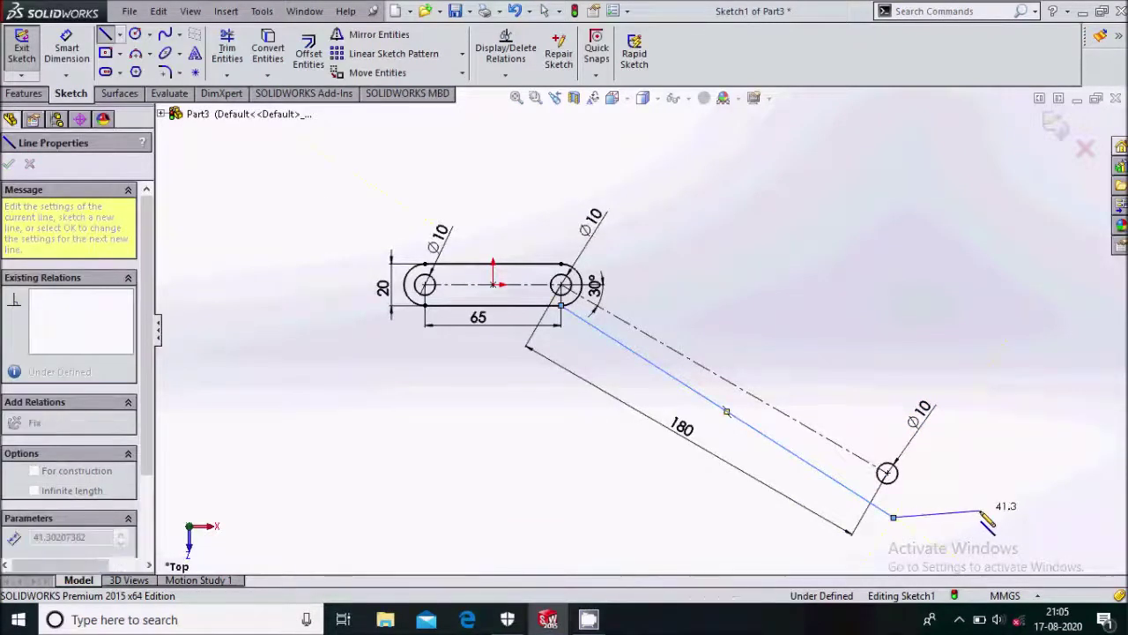
key(Escape)
scroll(887, 493, down, 5)
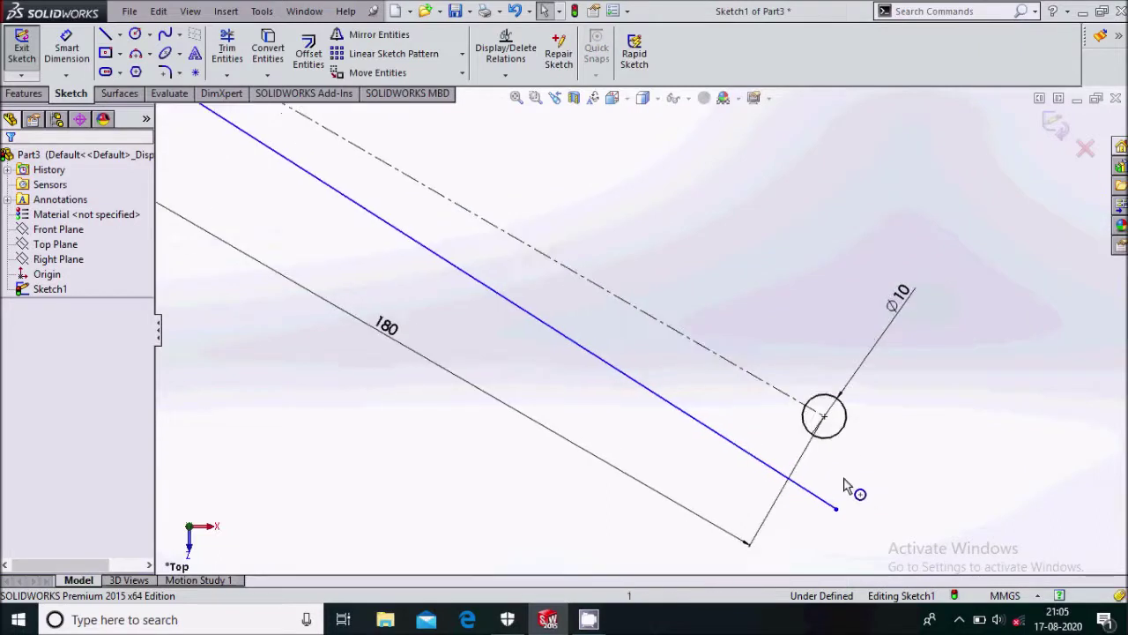
drag(740, 333, 609, 451)
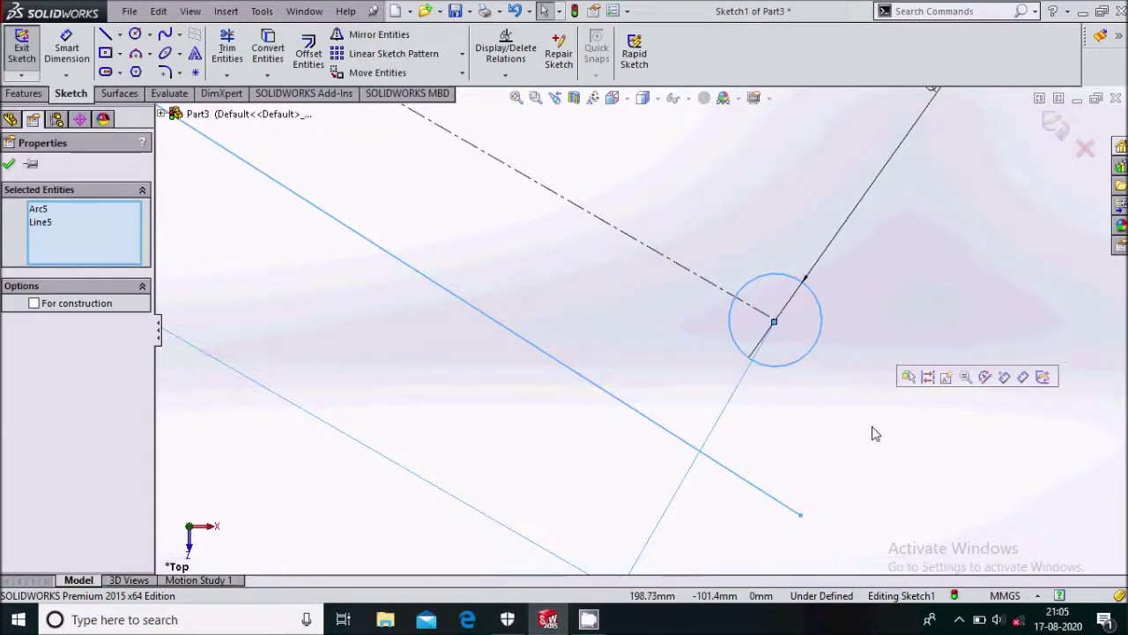
scroll(876, 434, up, 2)
key(Escape)
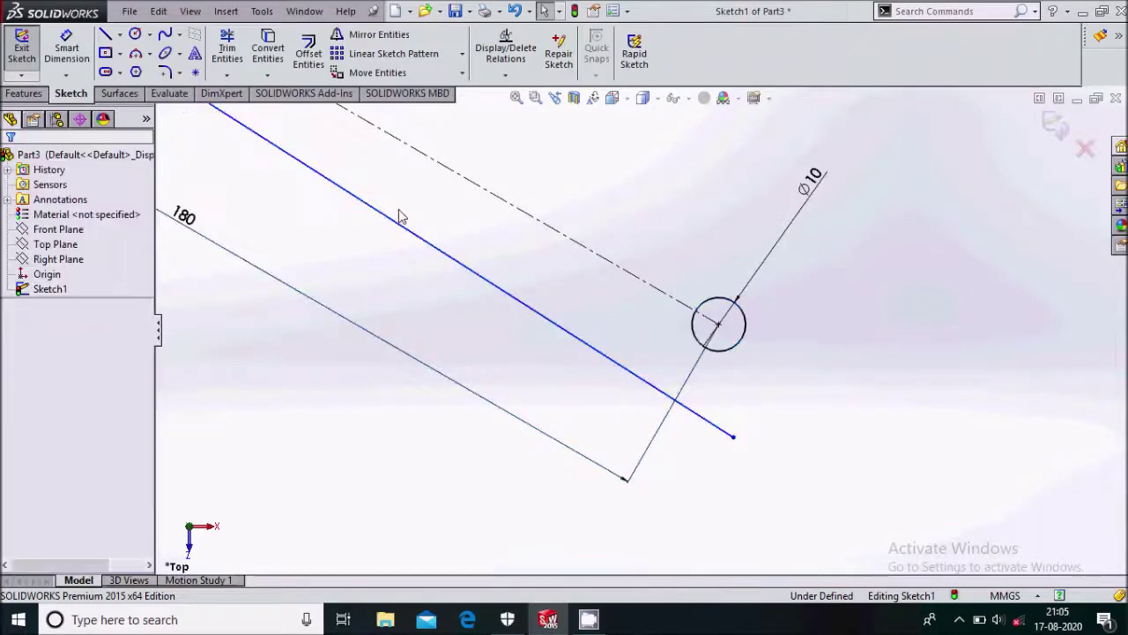
Step: Add a tangent relation between the lower sloping line and the end circle
scroll(705, 374, down, 3)
mouse_move(736, 324)
mouse_down()
mouse_move(728, 490)
mouse_move(726, 480)
mouse_up()
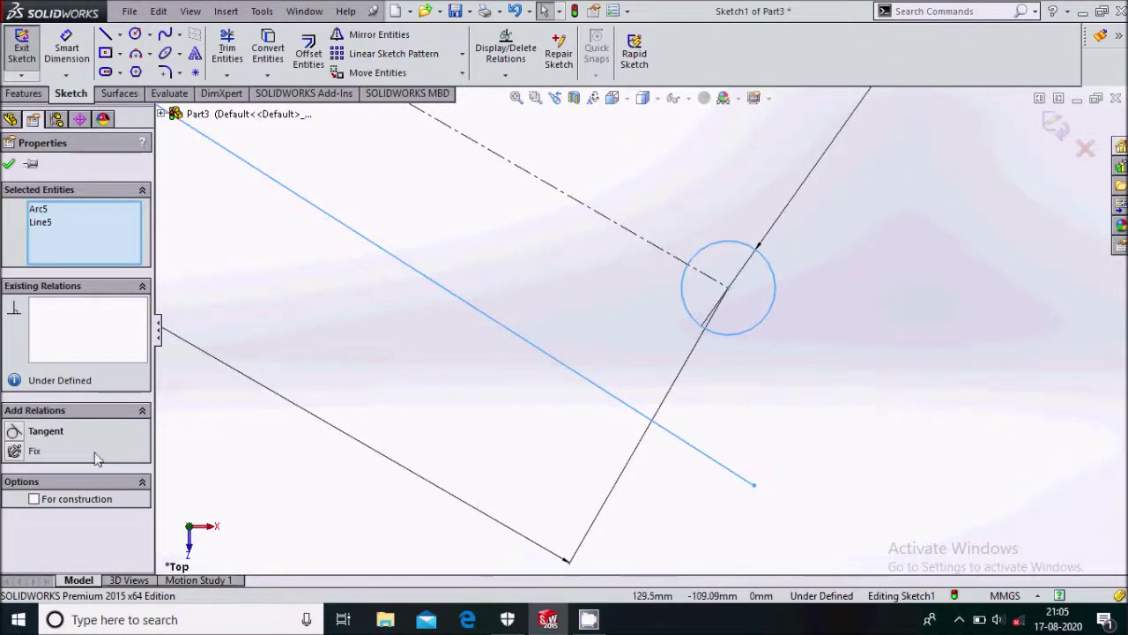
click(14, 432)
scroll(690, 473, up, 5)
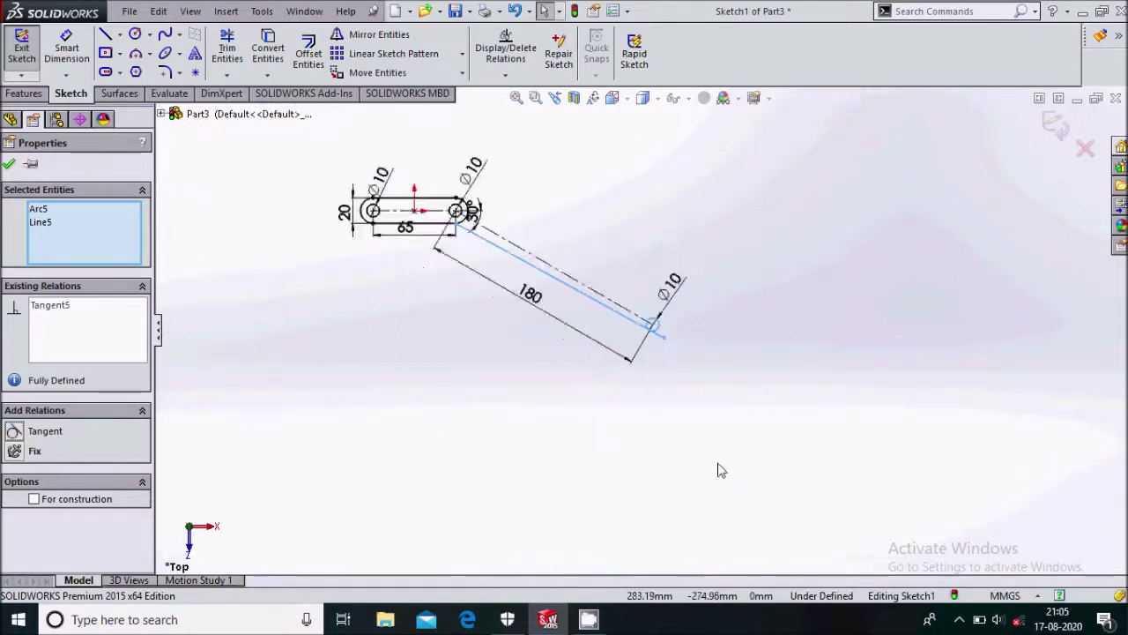
scroll(543, 282, down, 5)
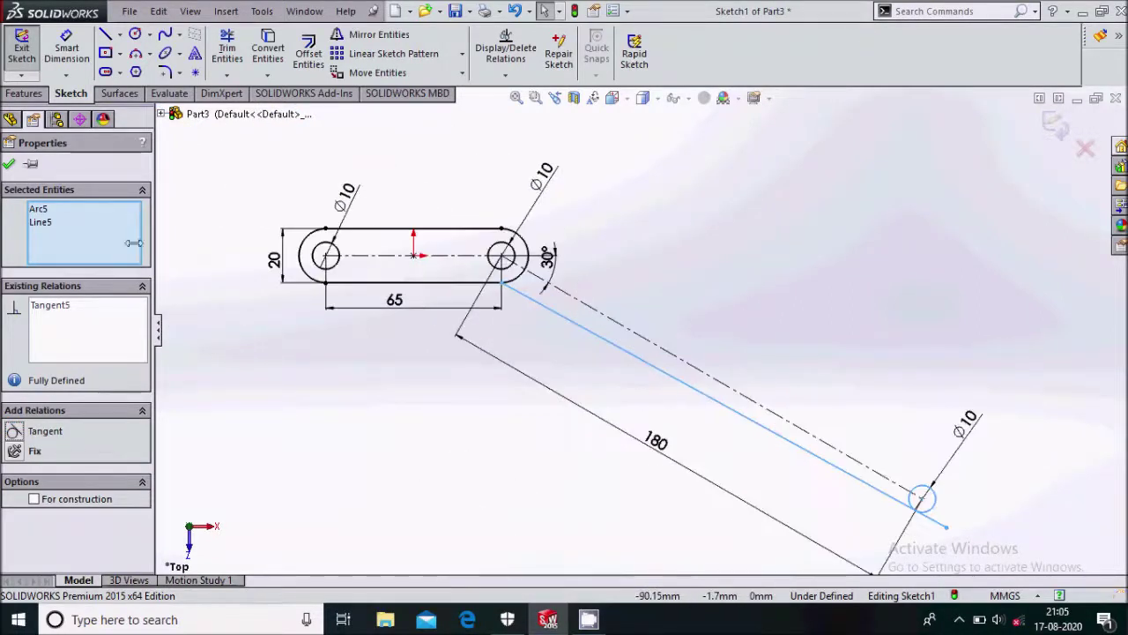
click(10, 166)
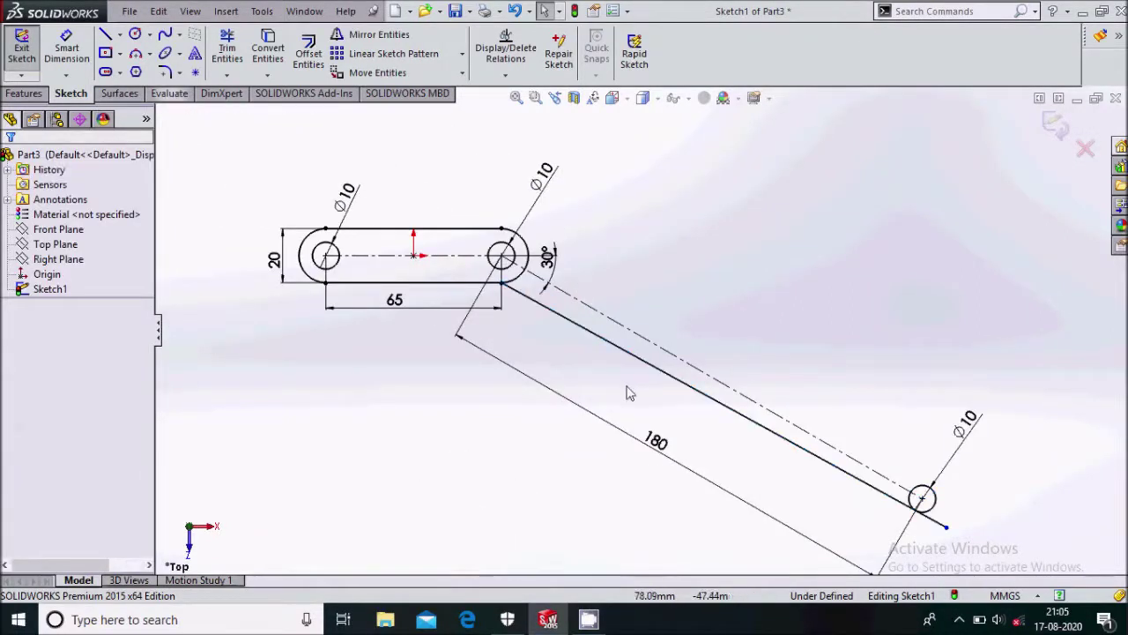
Step: Mirror the lower sloping line about the sloping centerline, keeping the original
scroll(667, 366, down, 2)
click(375, 35)
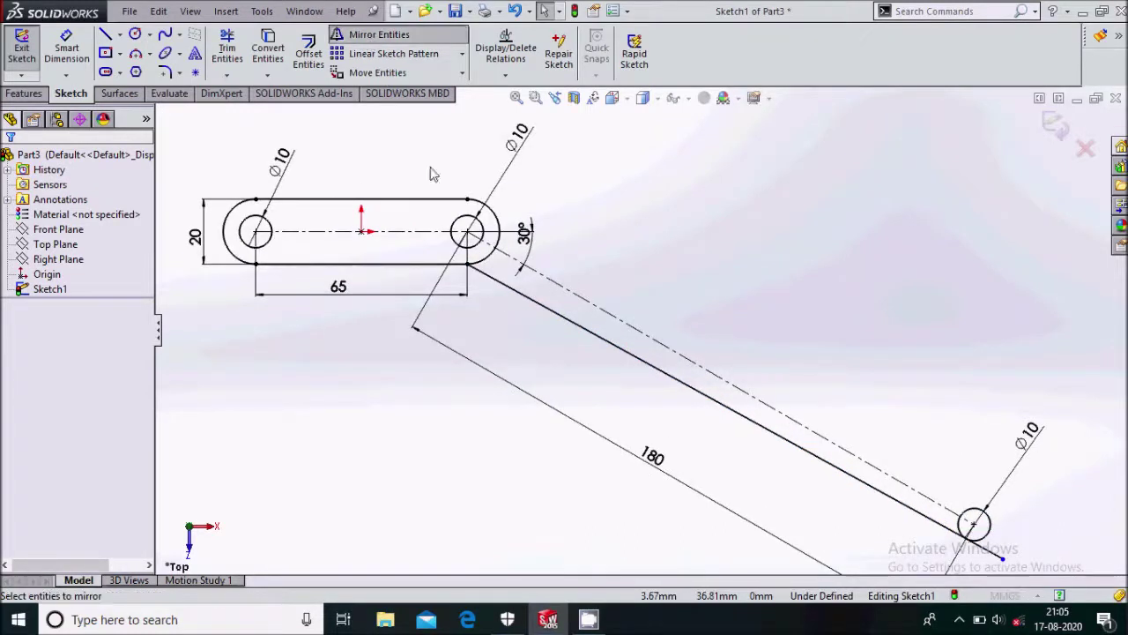
click(628, 355)
click(76, 378)
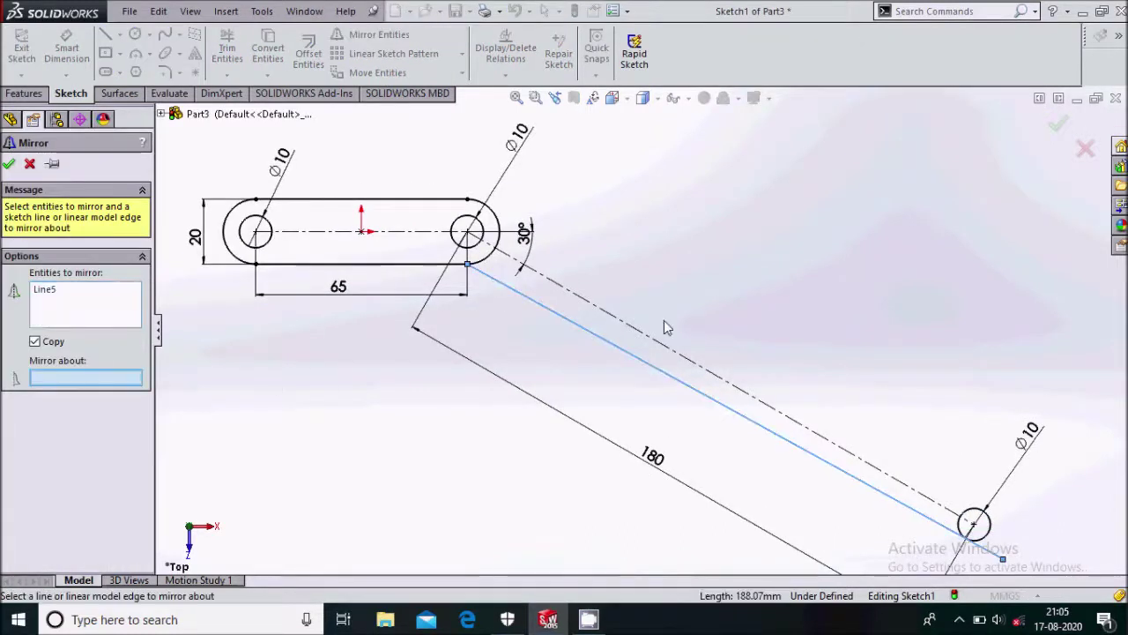
click(648, 343)
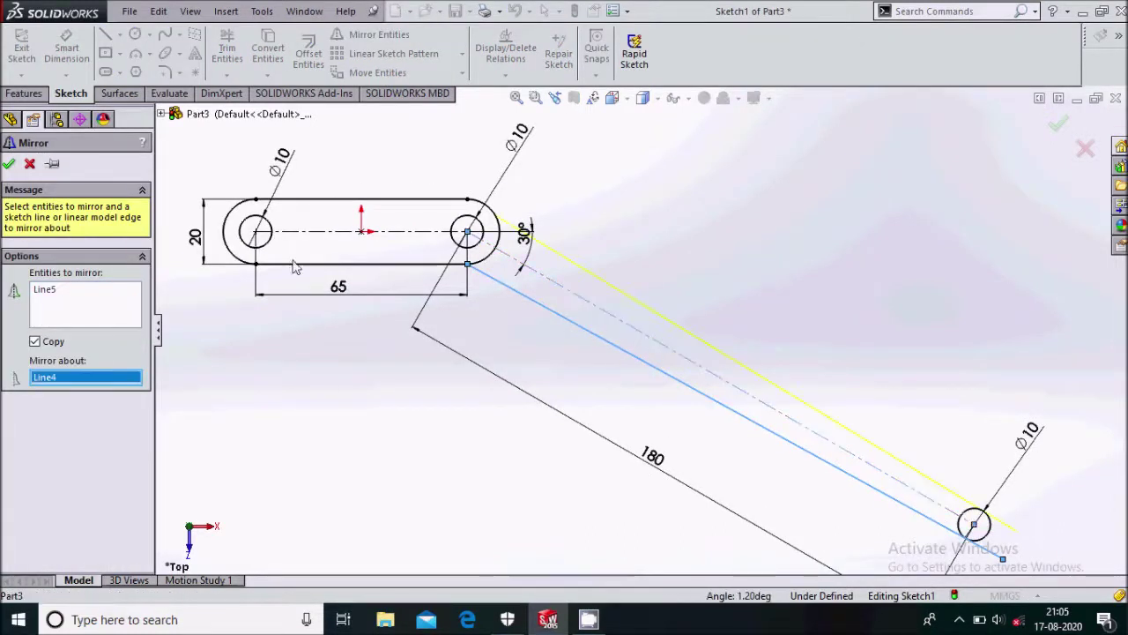
click(9, 165)
Step: Trim the ends of both sloping lines that overhang the end circle, using Trim to closest
scroll(640, 334, up, 2)
scroll(773, 399, down, 3)
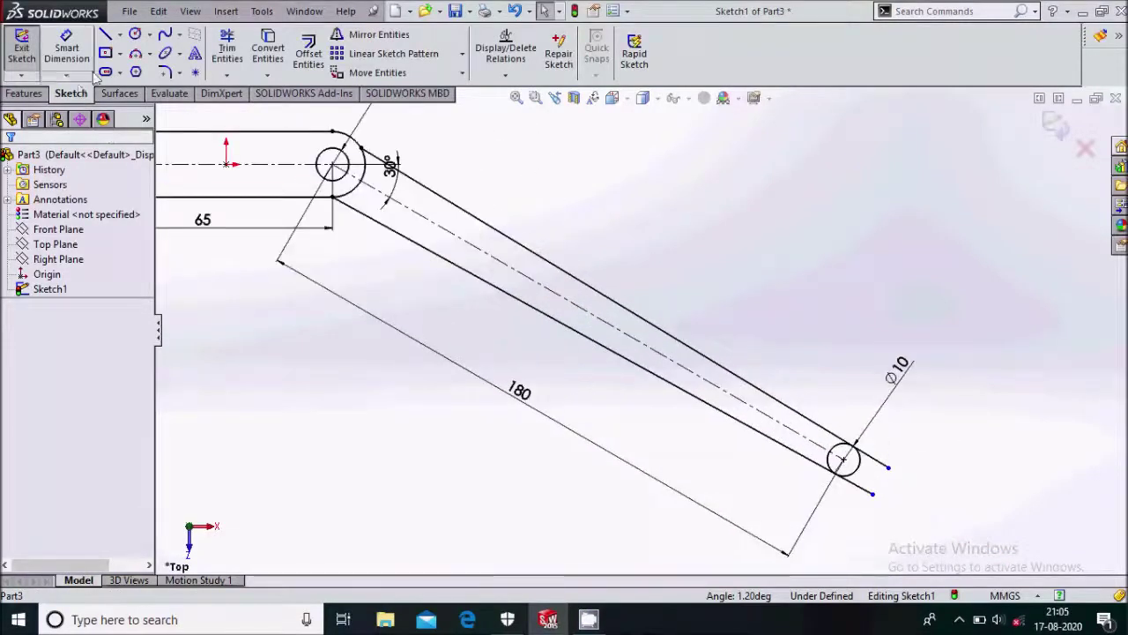
click(240, 56)
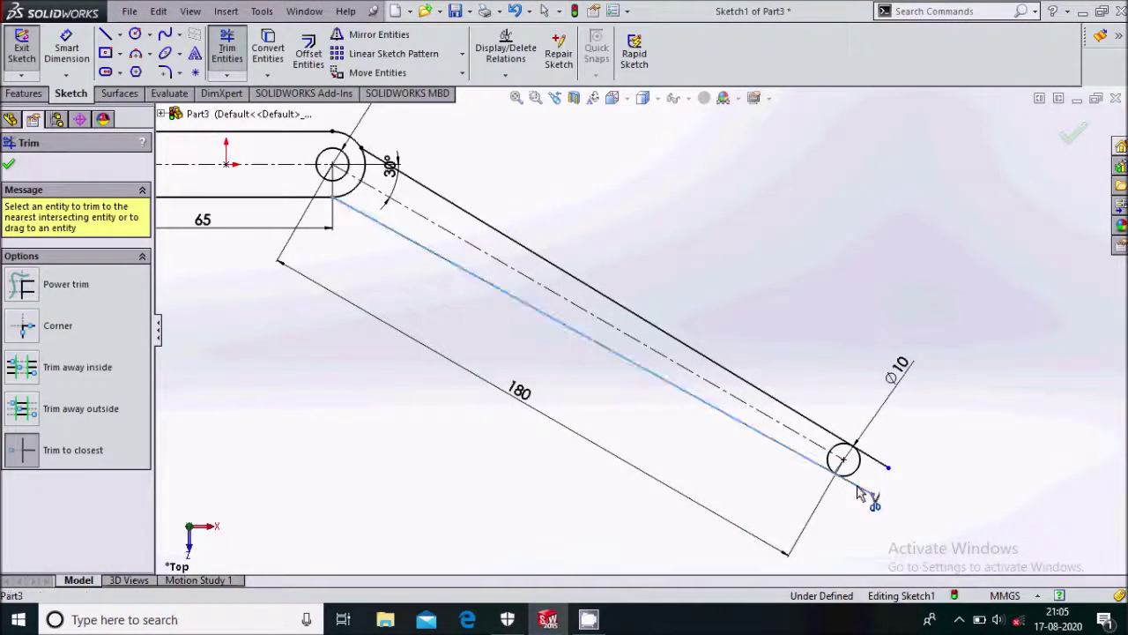
scroll(726, 423, up, 2)
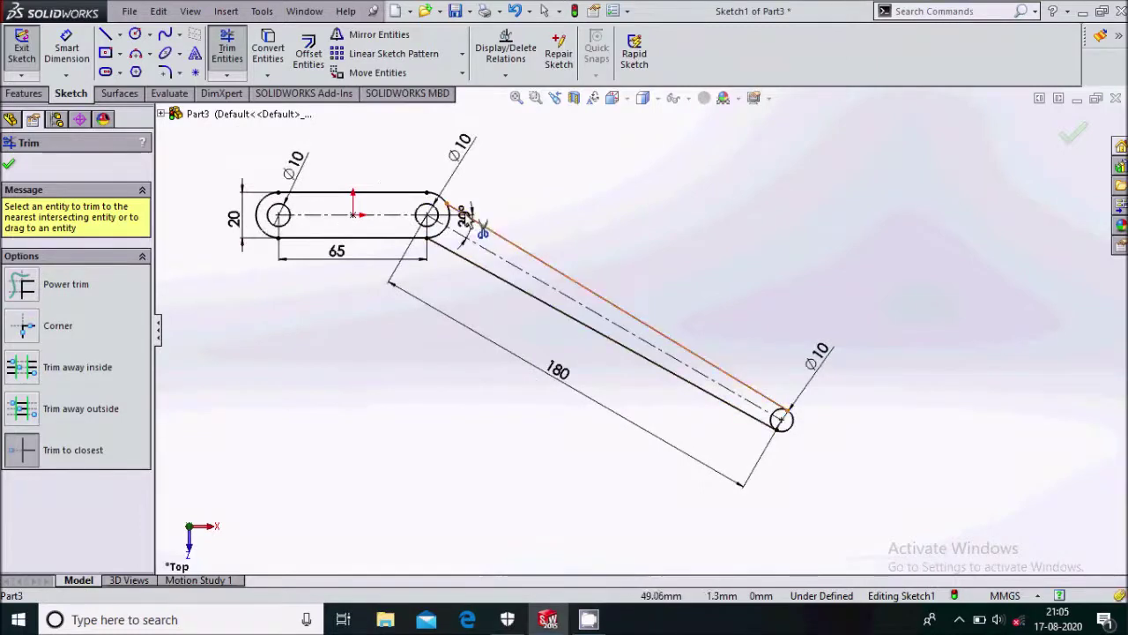
Step: Trim away the part of the slot's right end arc lying between the two sloping lines, accepting the loss of the slot entity
scroll(450, 295, down, 4)
click(454, 303)
click(601, 307)
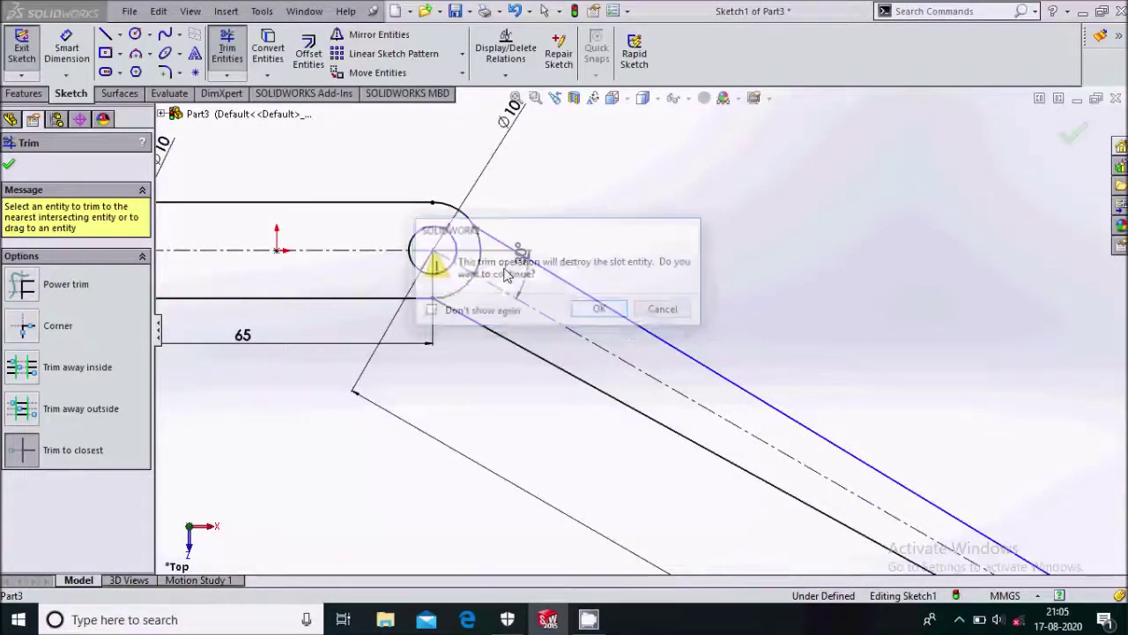
click(9, 166)
Step: Add a tangent relation between the remaining right slot arc and the upper sloping line
scroll(503, 244, down, 3)
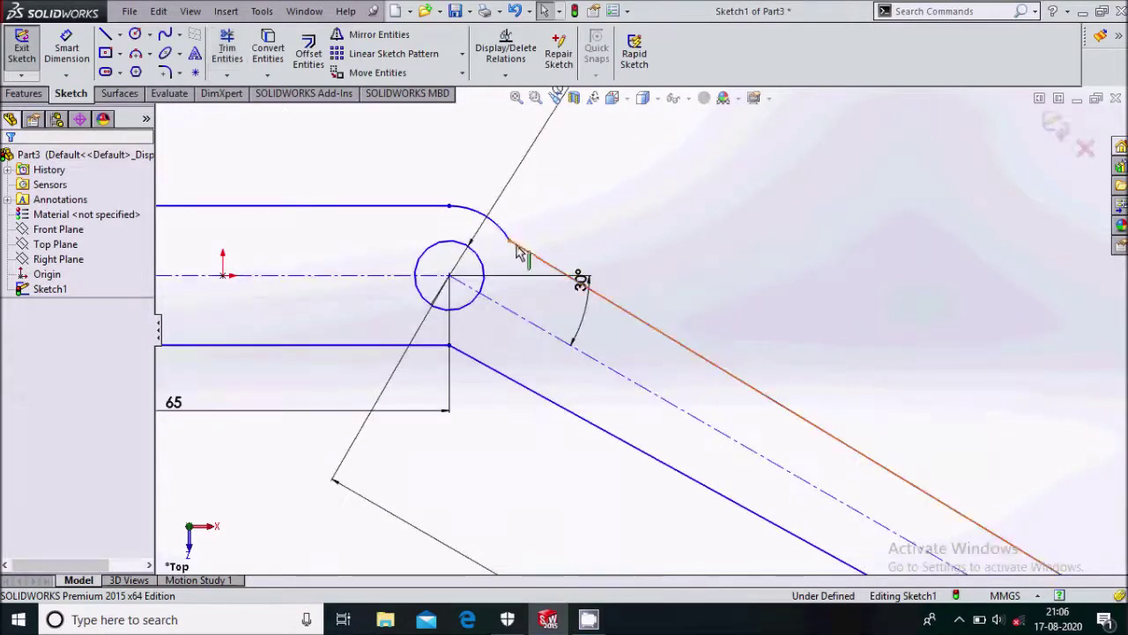
click(517, 247)
key(Escape)
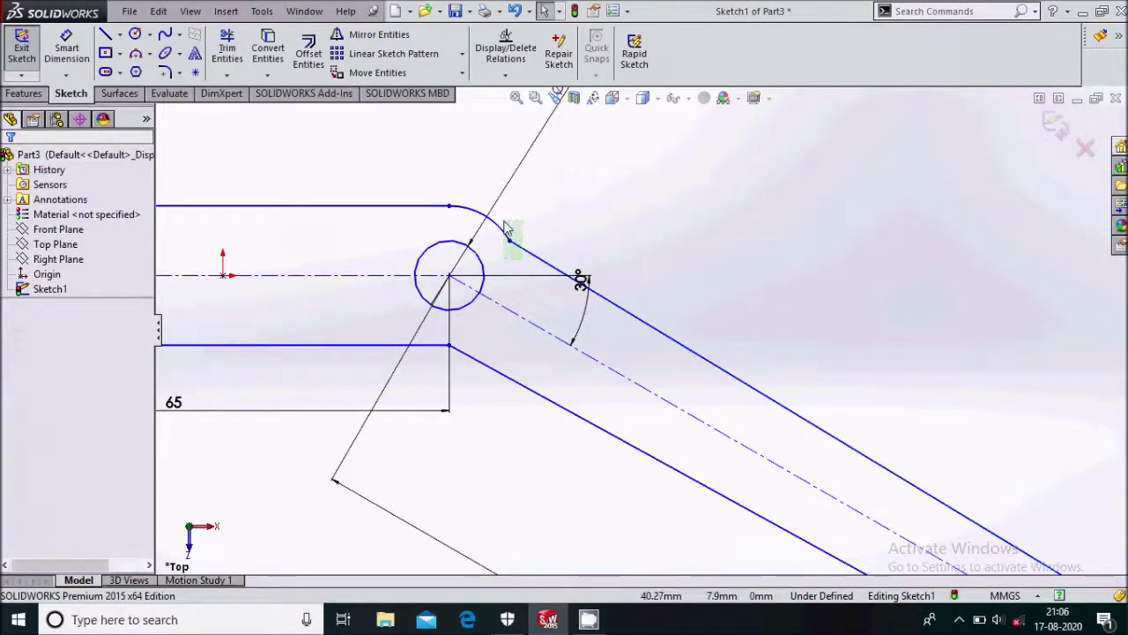
drag(523, 258, 507, 228)
key(z)
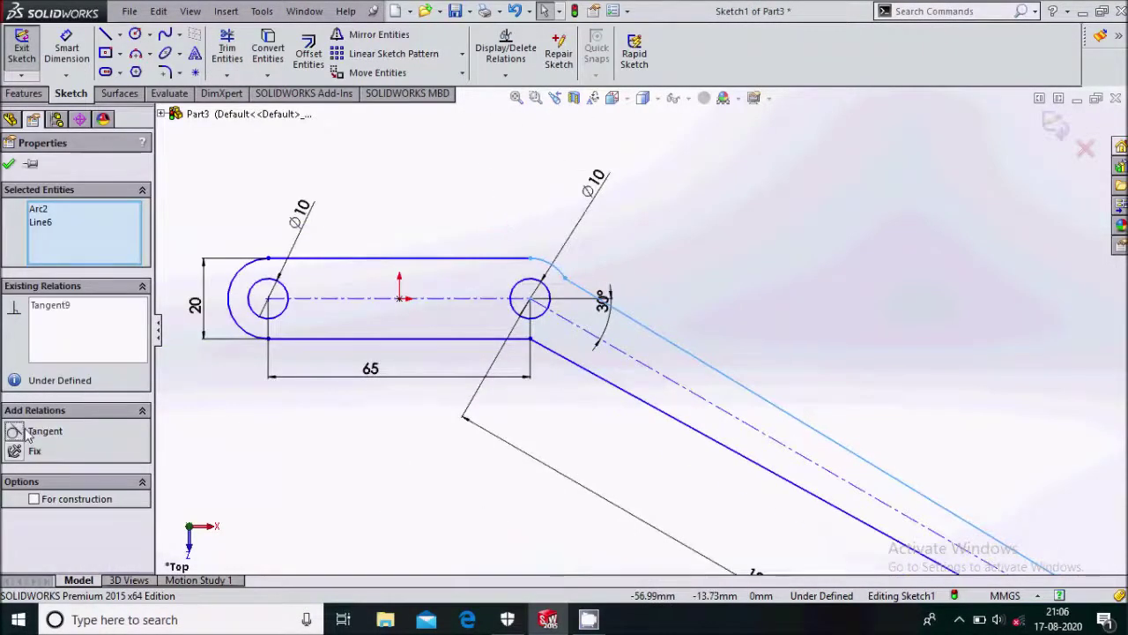
click(27, 432)
click(8, 163)
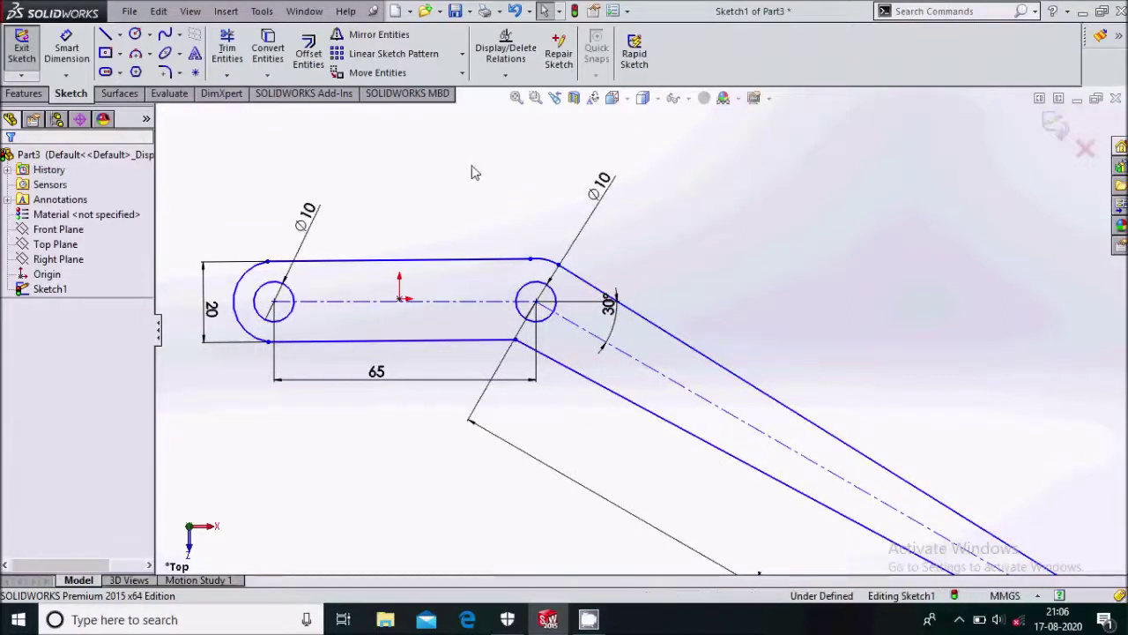
Step: Add a tangent relation between the remaining right slot arc and the slot's upper straight edge
key(f)
scroll(754, 438, down, 2)
scroll(749, 423, up, 3)
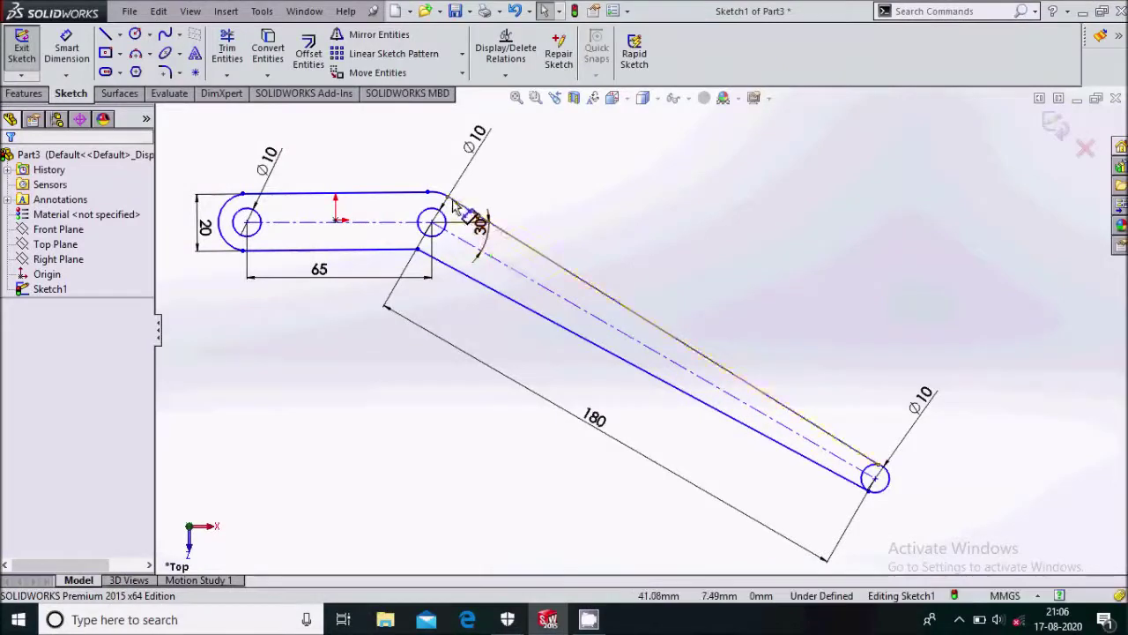
scroll(420, 187, up, 1)
drag(437, 208, 419, 187)
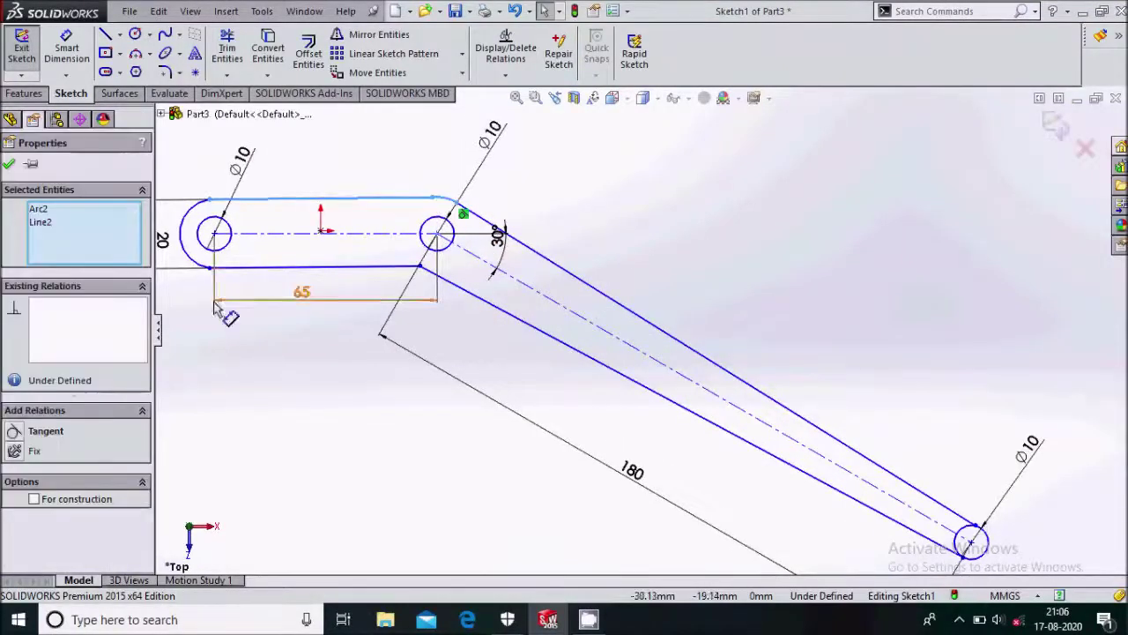
click(21, 434)
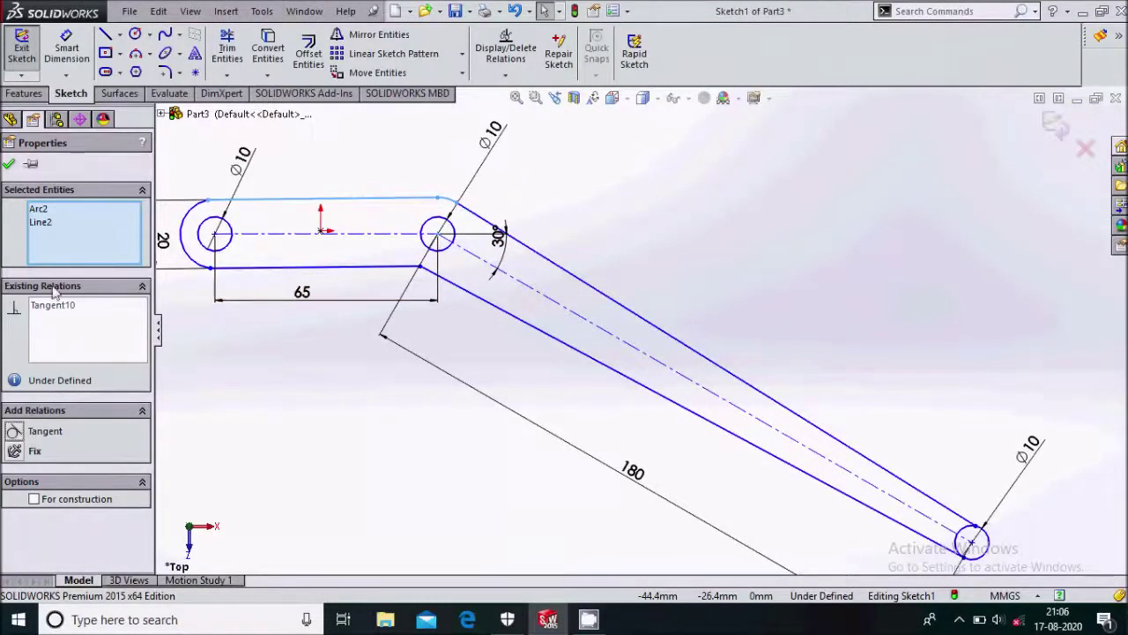
click(8, 164)
scroll(683, 335, up, 3)
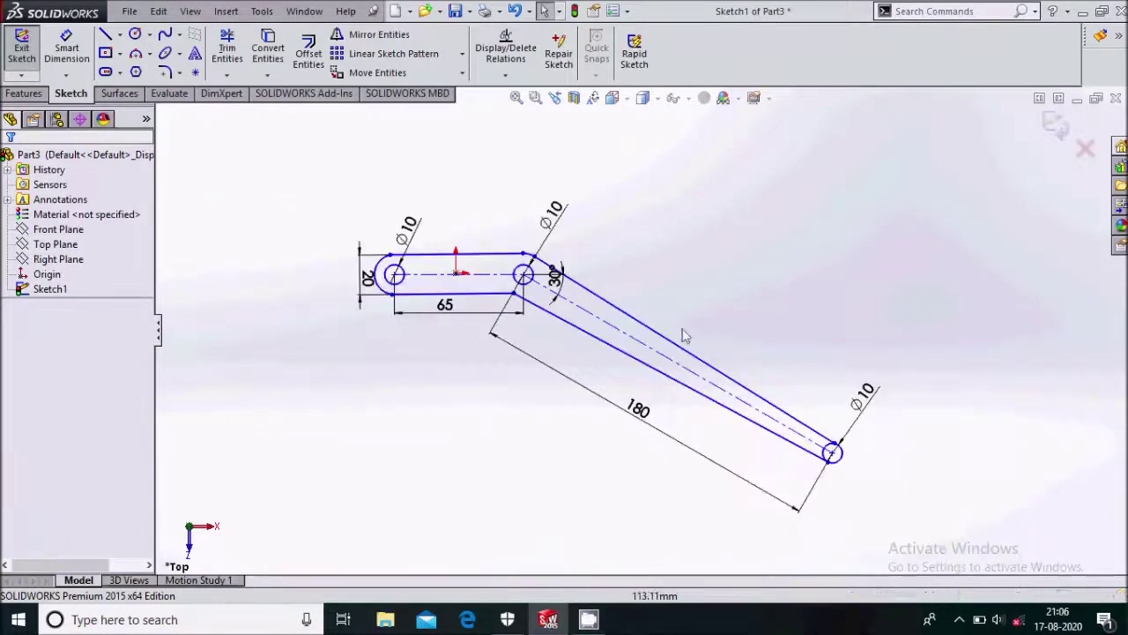
scroll(595, 371, down, 2)
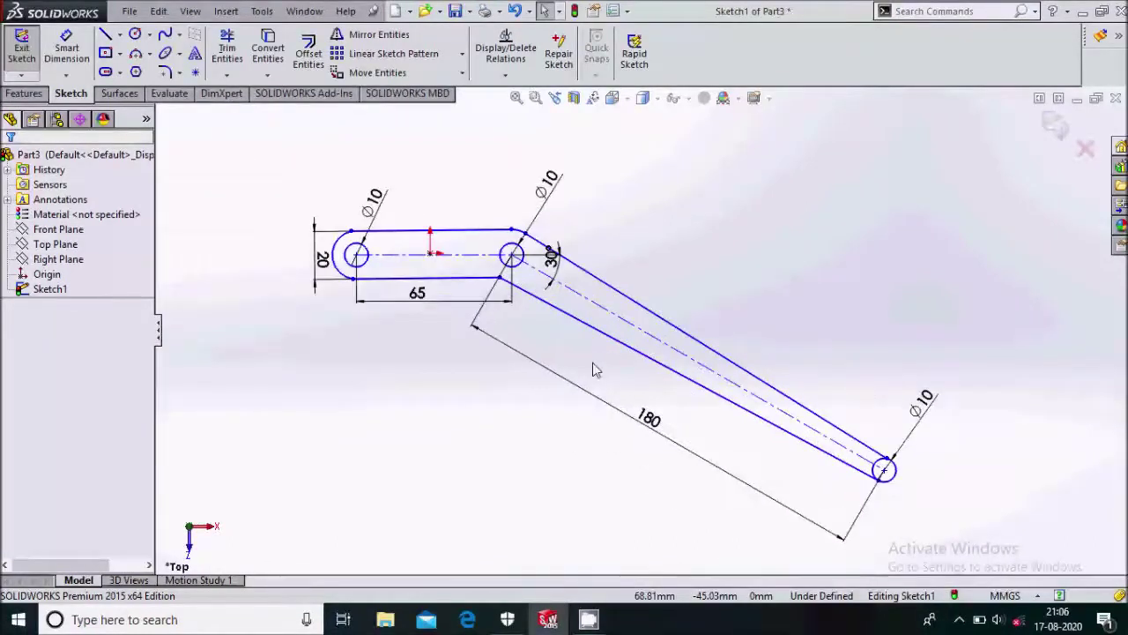
scroll(595, 371, down, 1)
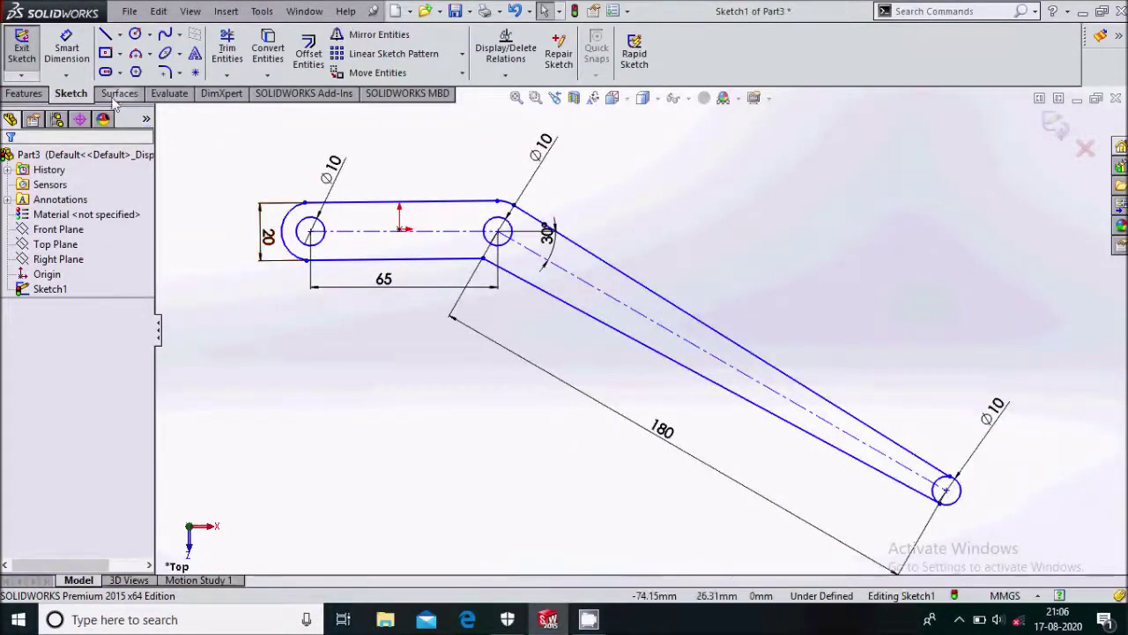
click(11, 96)
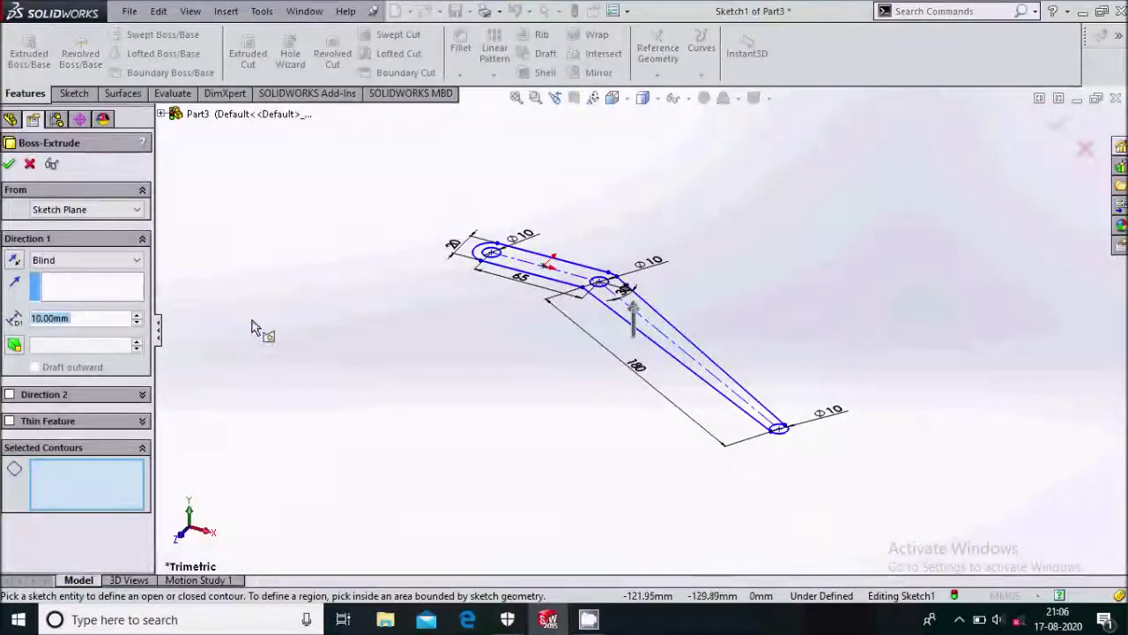
scroll(768, 407, down, 2)
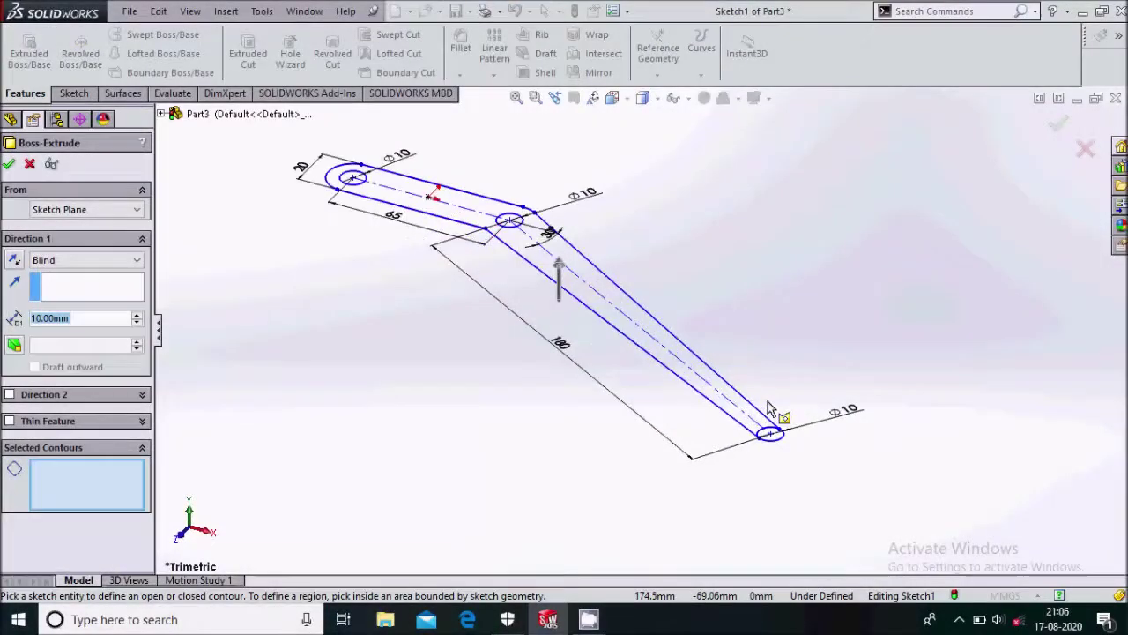
click(30, 164)
Step: Trim away the part of the handle's end circle lying between the two sloping lines, using Trim to closest
click(642, 97)
click(699, 186)
scroll(871, 407, down, 3)
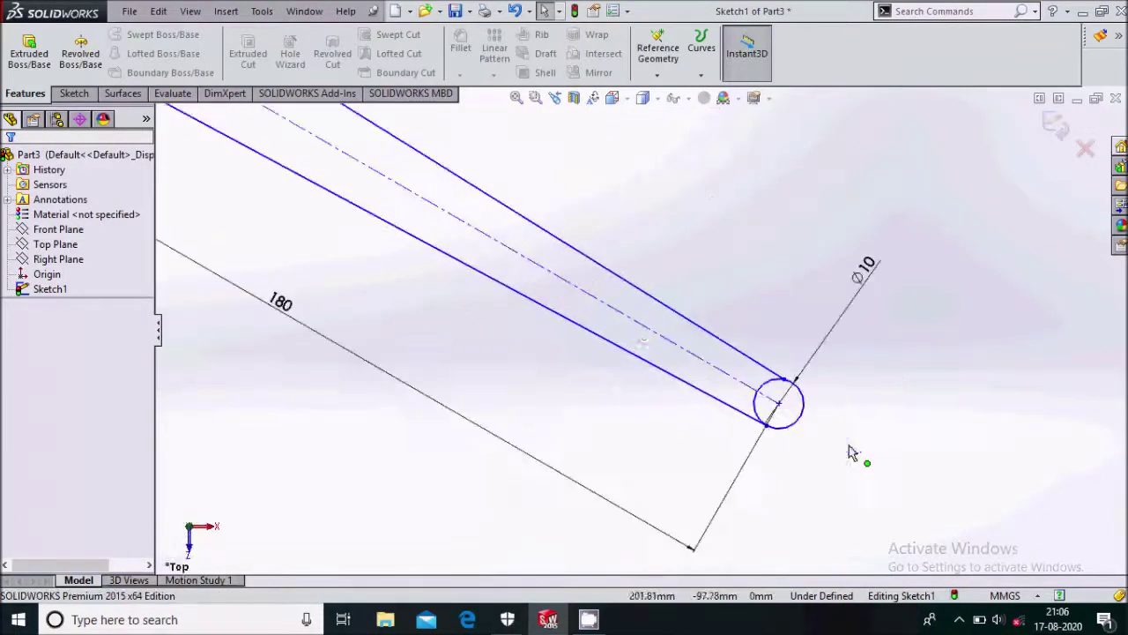
click(74, 93)
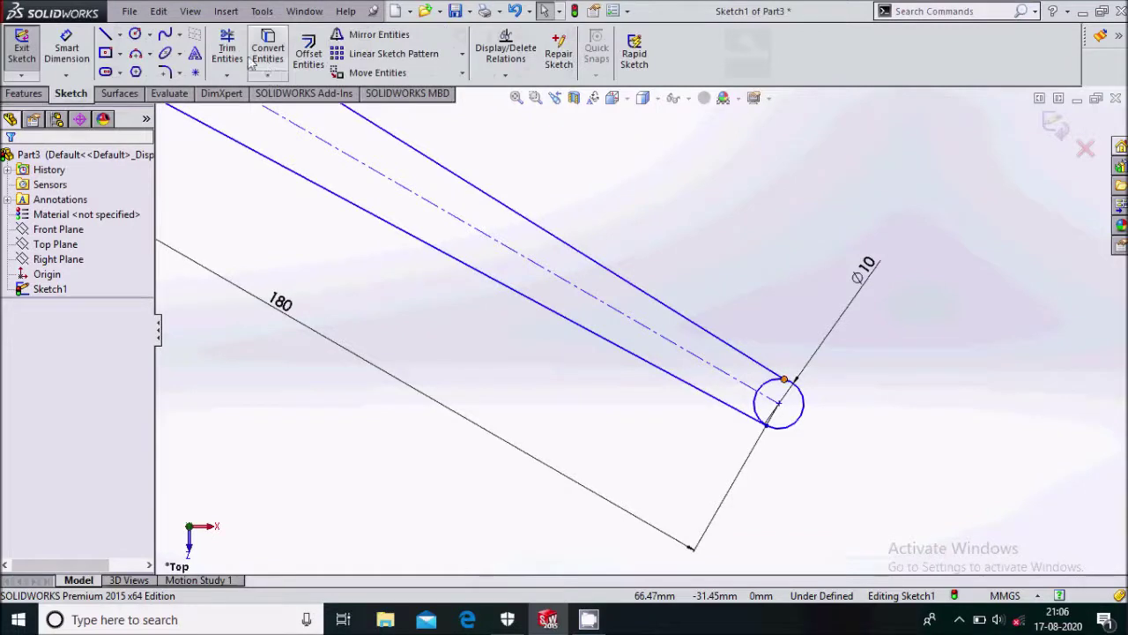
click(227, 48)
drag(769, 388, 760, 407)
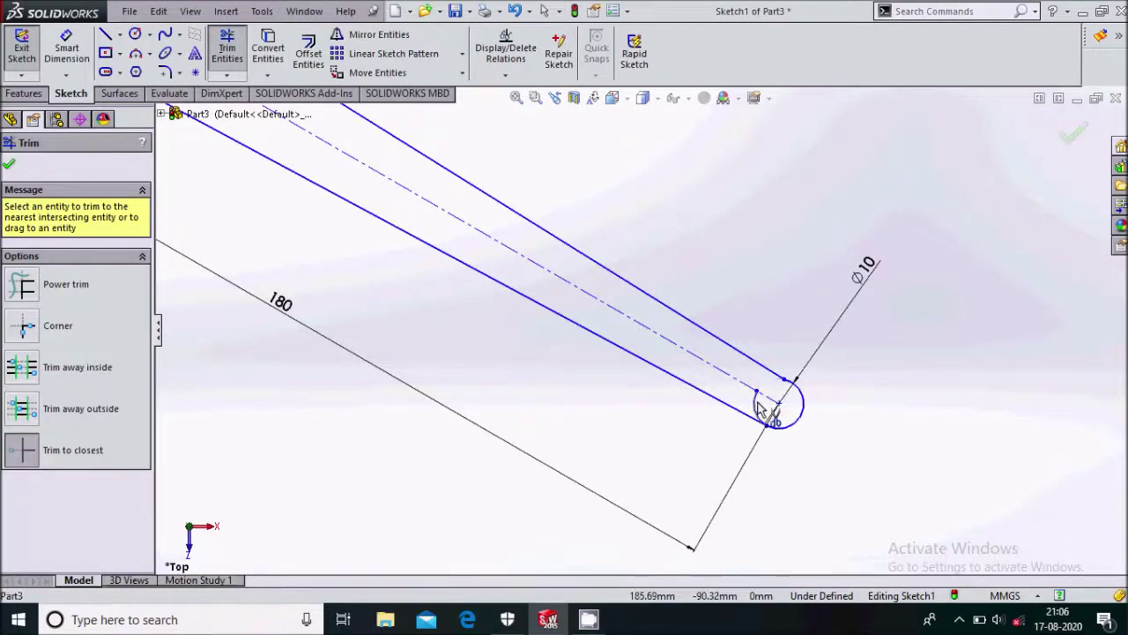
click(8, 166)
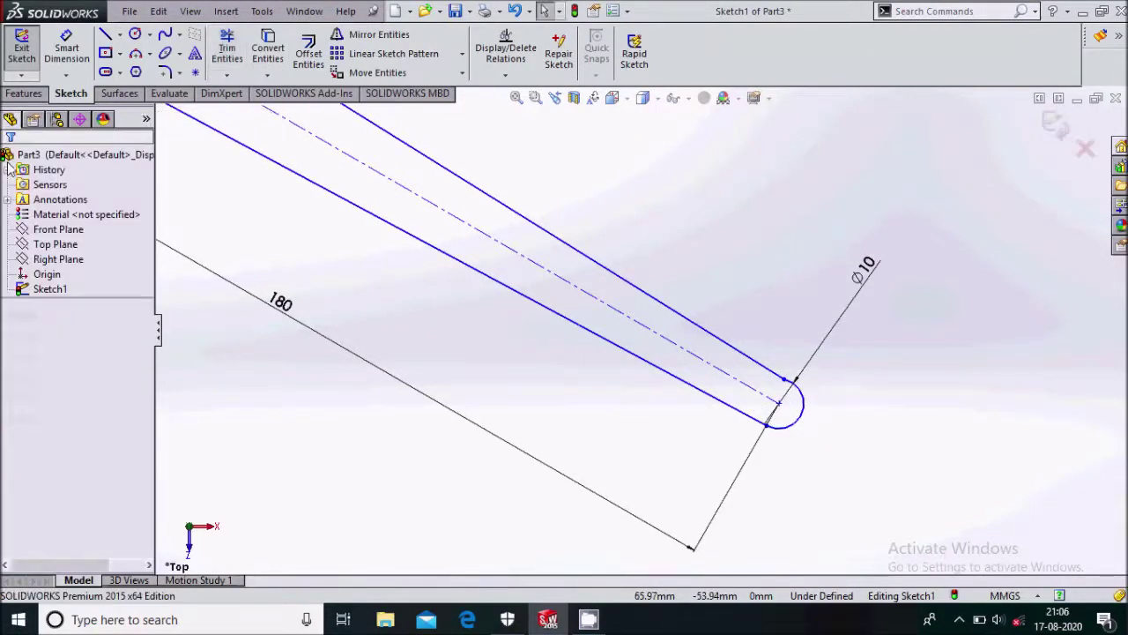
Step: Add a tangent relation between the trimmed end arc and the upper sloping line
scroll(765, 373, down, 3)
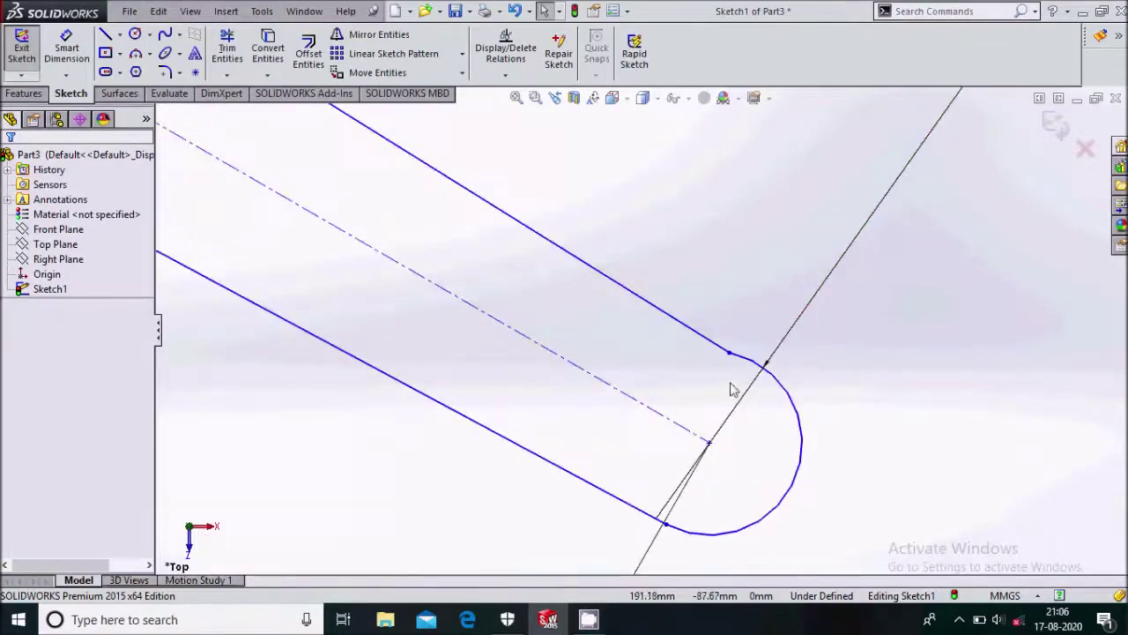
click(745, 363)
ctrl+click(709, 341)
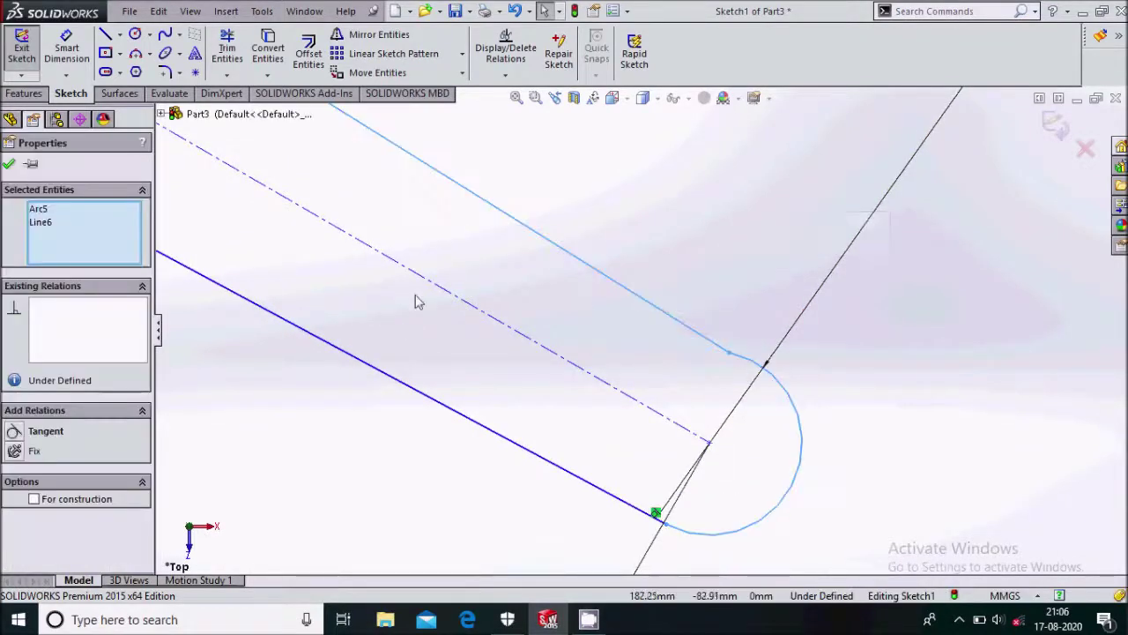
click(14, 432)
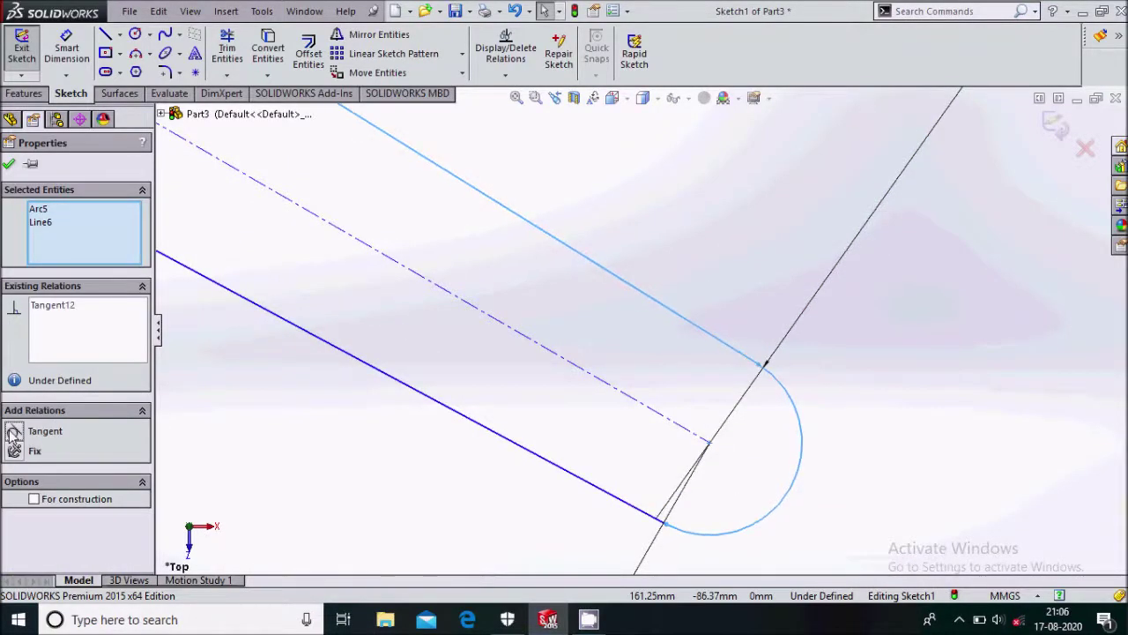
scroll(523, 408, up, 5)
scroll(590, 280, down, 2)
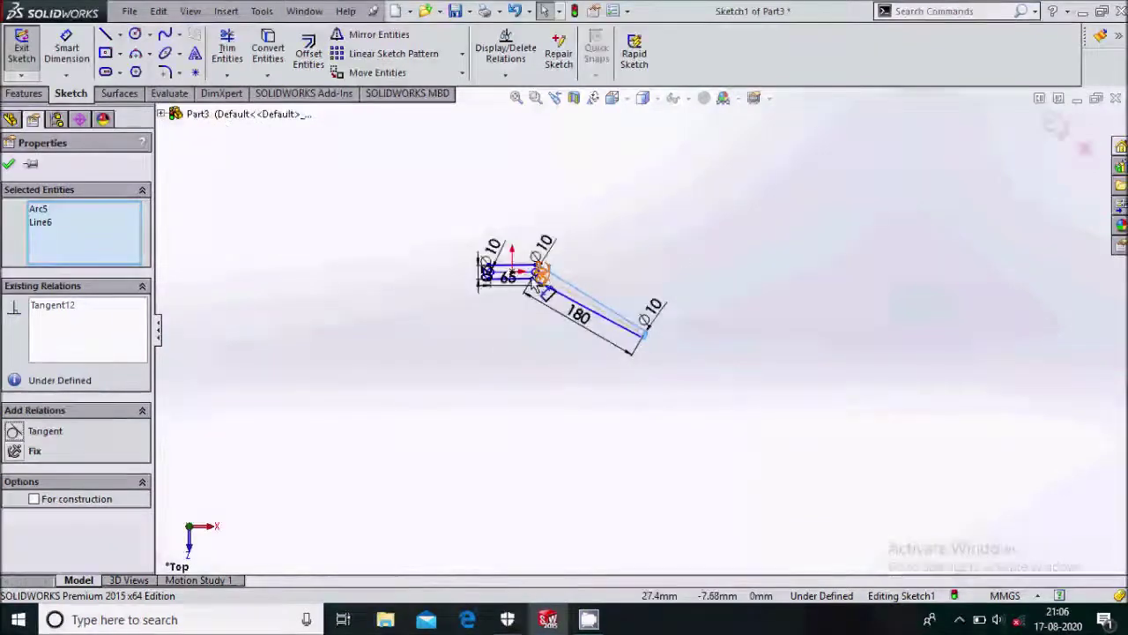
scroll(544, 245, down, 2)
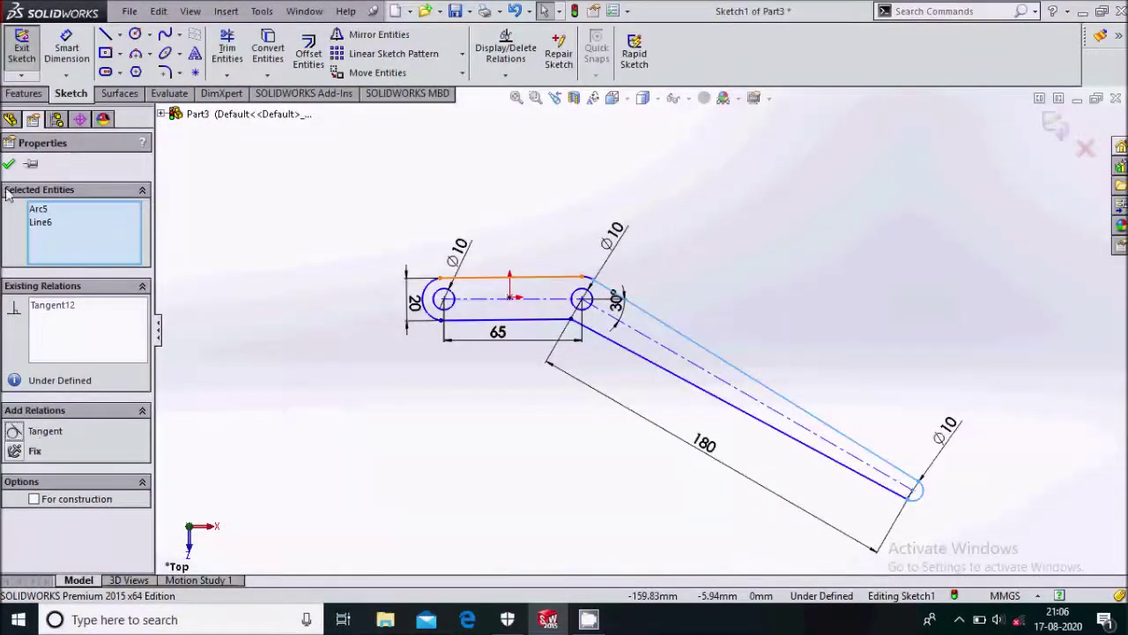
click(8, 163)
Step: Extrude the angled link profile as a blind boss 5 mm thick
click(23, 92)
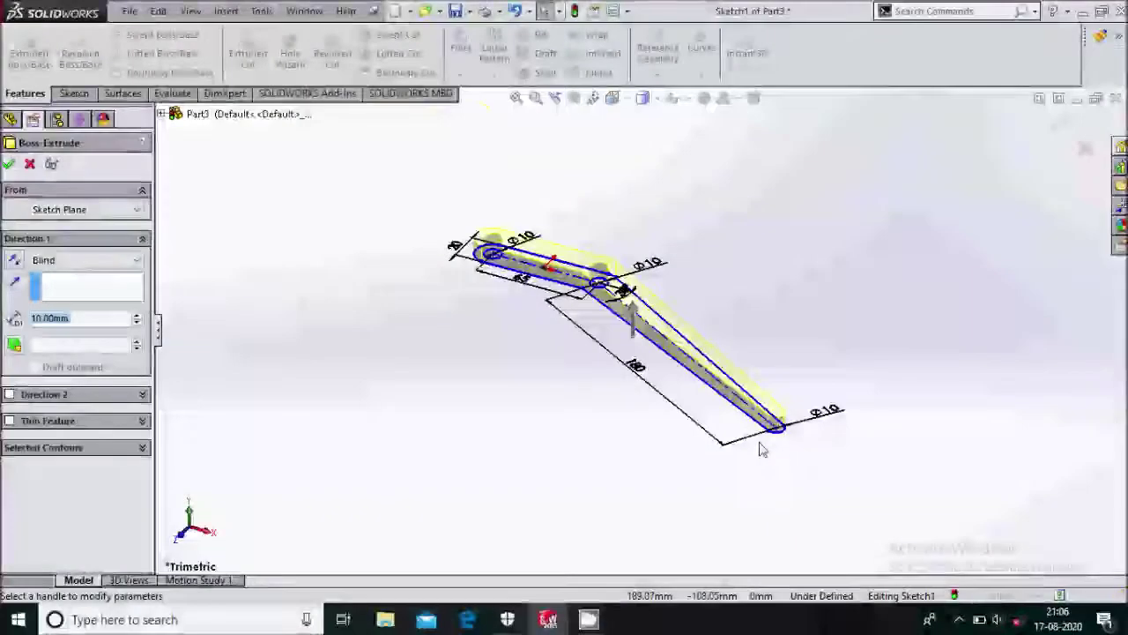
scroll(764, 414, down, 3)
scroll(802, 397, down, 3)
scroll(652, 343, up, 5)
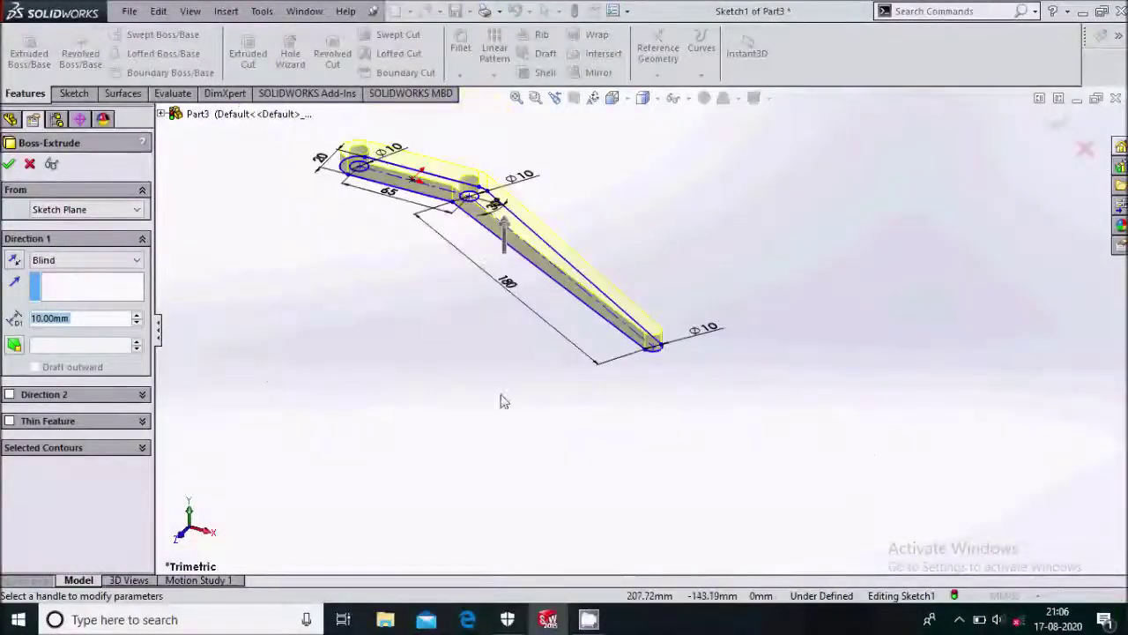
text(5)
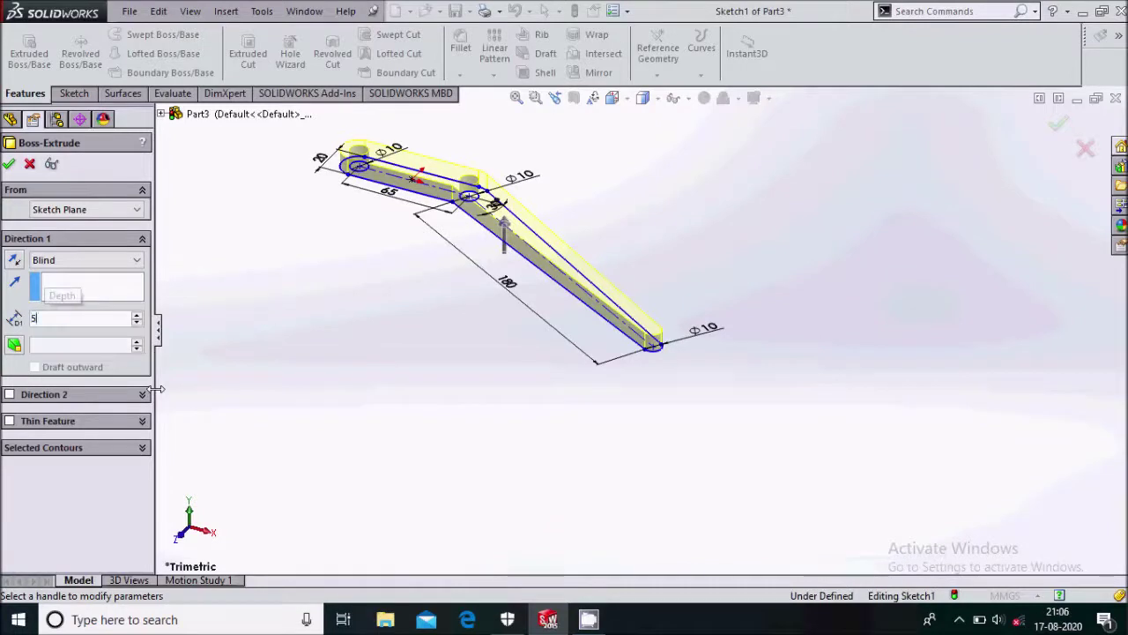
key(Return)
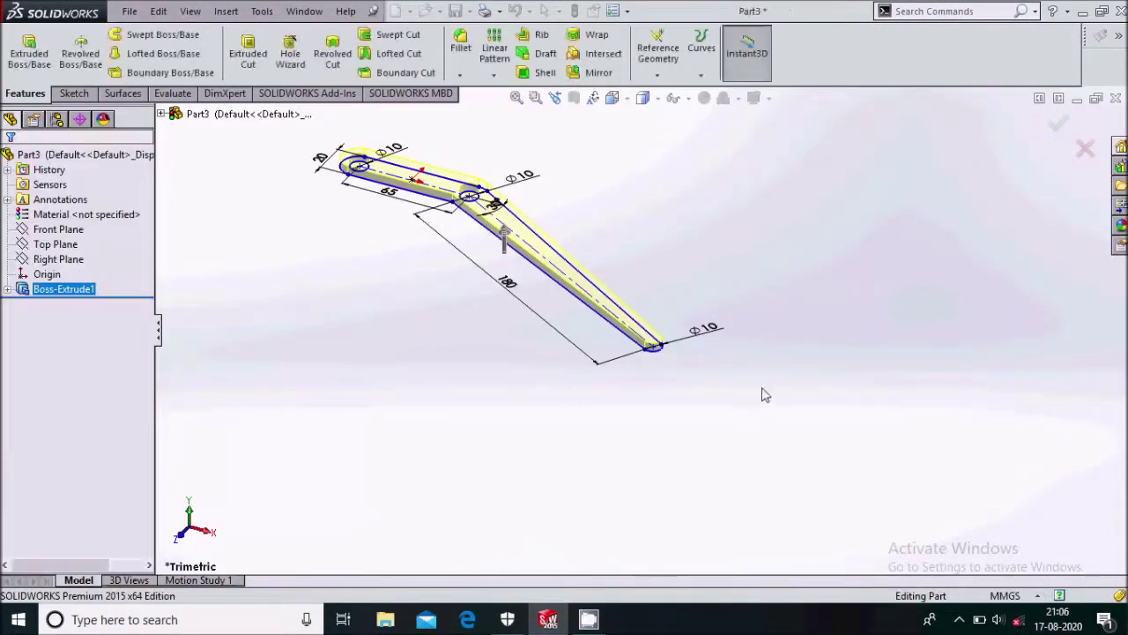
Step: Save the handle part in the hand pump folder and close its document
scroll(788, 385, up, 3)
scroll(730, 320, down, 4)
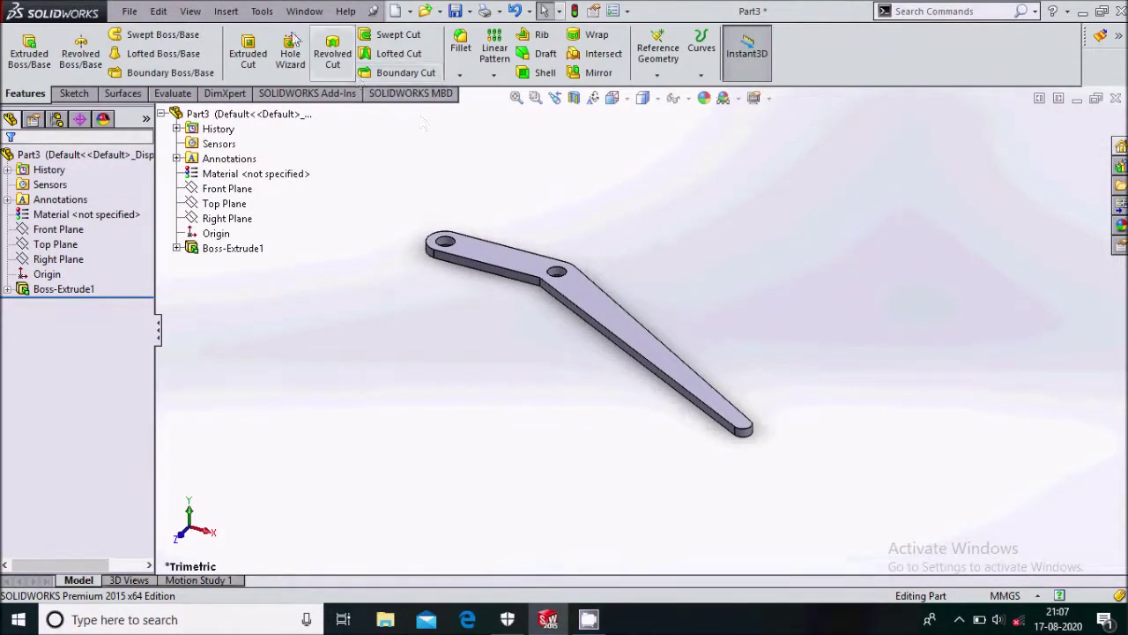
click(129, 13)
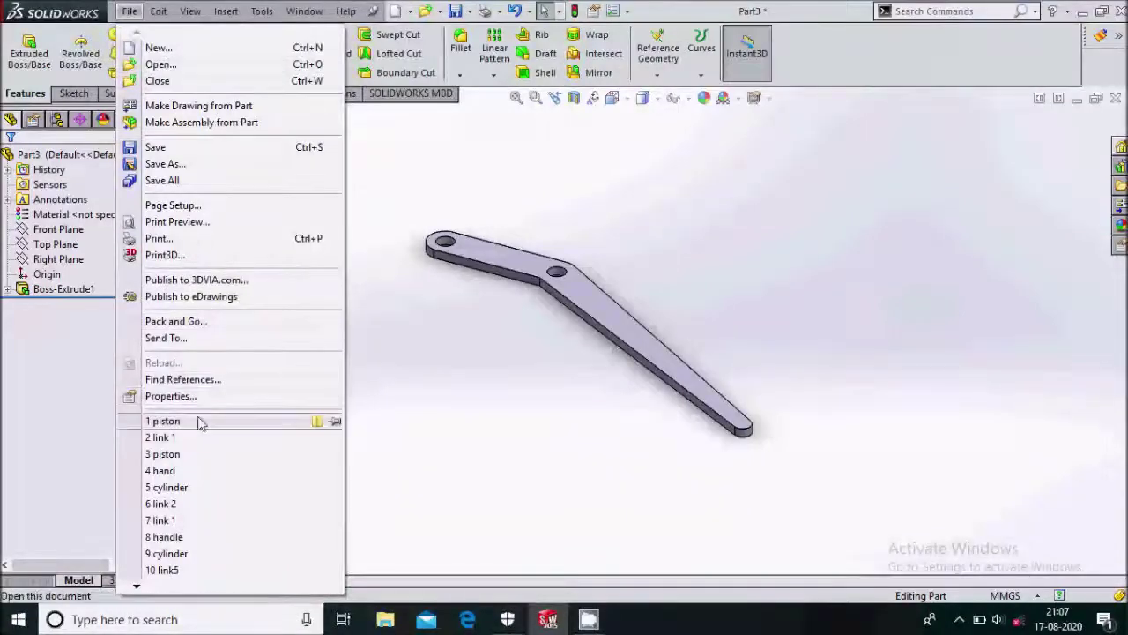
click(181, 147)
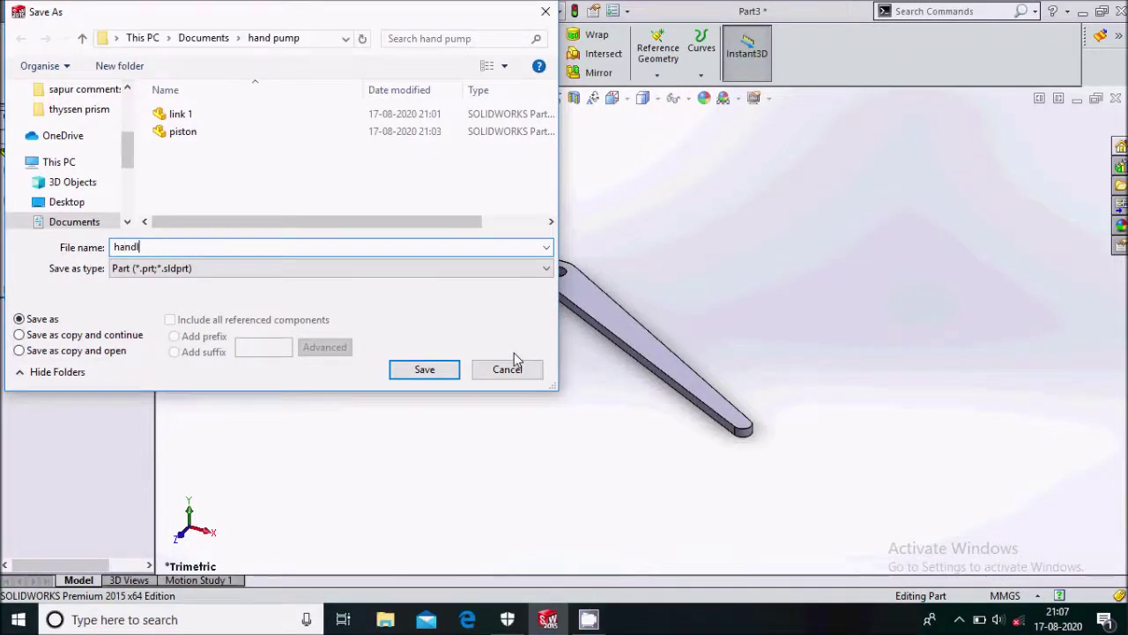
key(Escape)
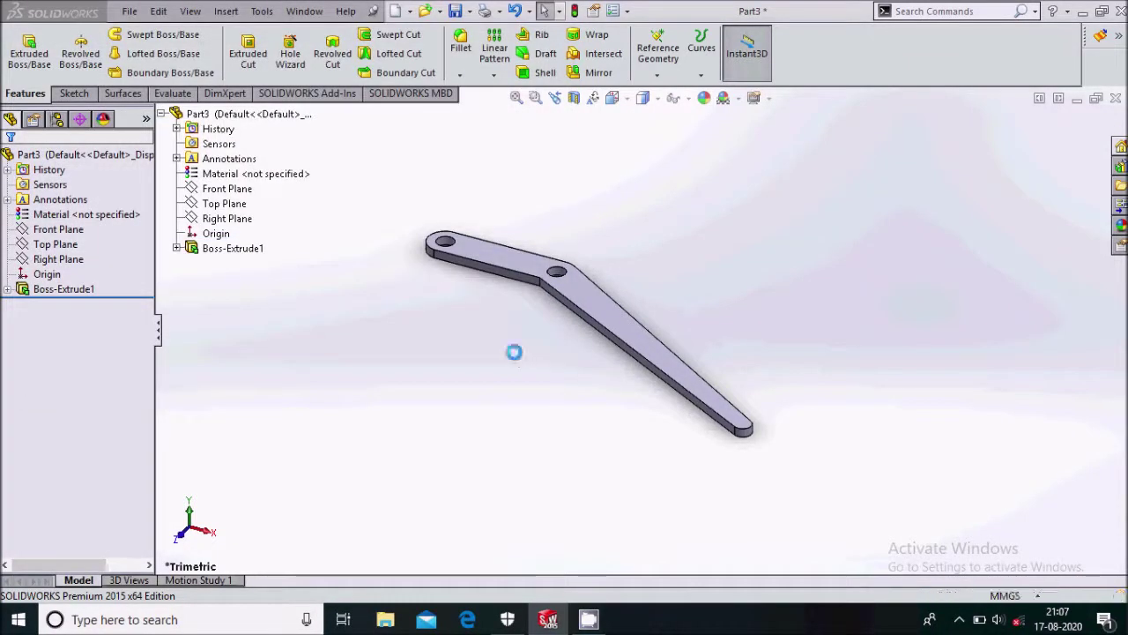
click(1115, 99)
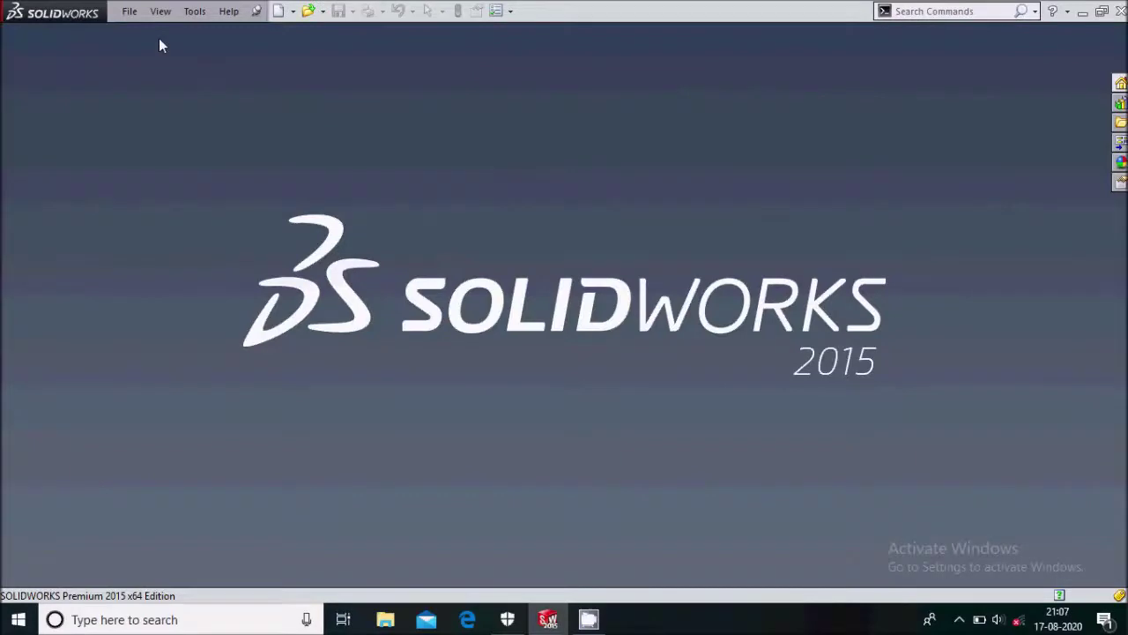
Step: Create a new part document and start a sketch on the Top Plane
click(136, 17)
click(161, 33)
click(570, 548)
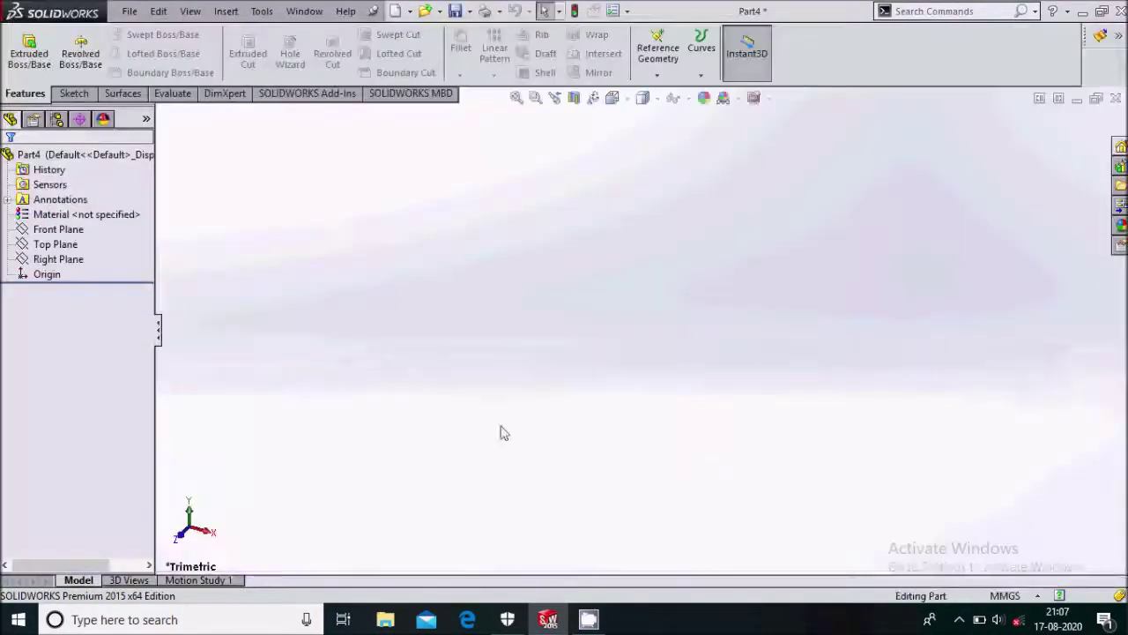
click(86, 244)
click(85, 218)
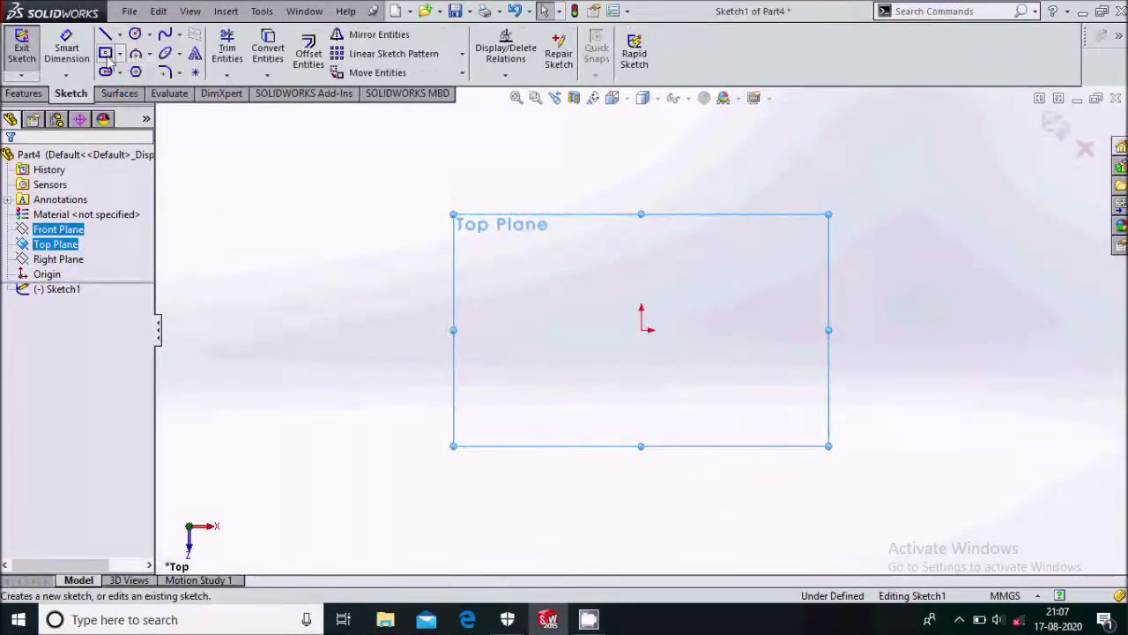
click(105, 53)
click(119, 53)
key(Escape)
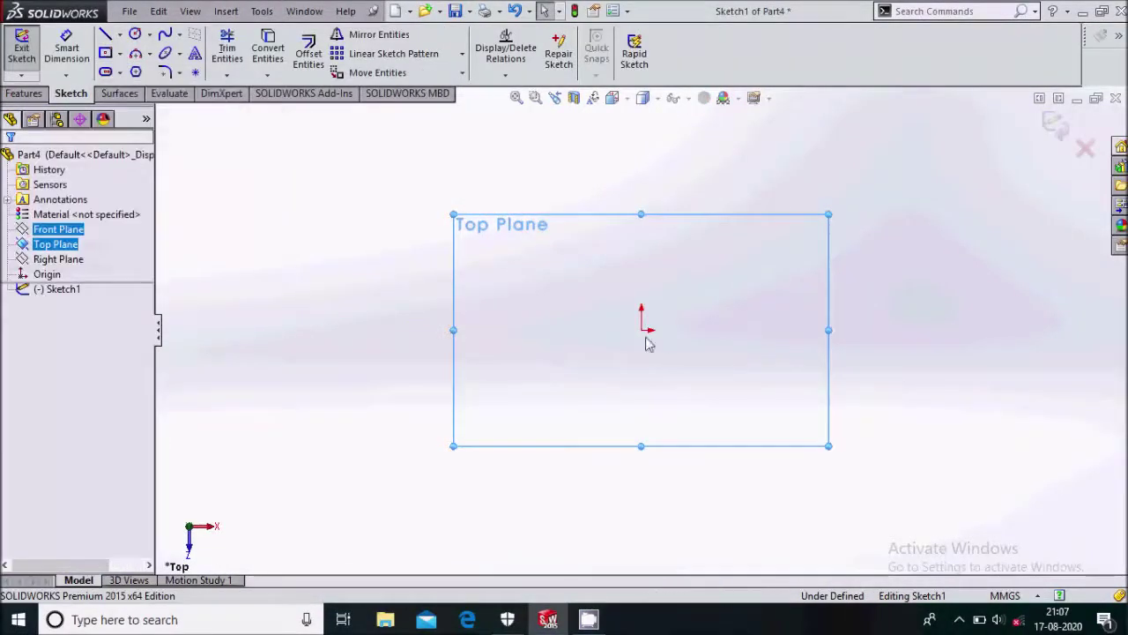
click(643, 331)
Step: Sketch a center rectangle about 99 mm wide, centred on the origin
click(119, 54)
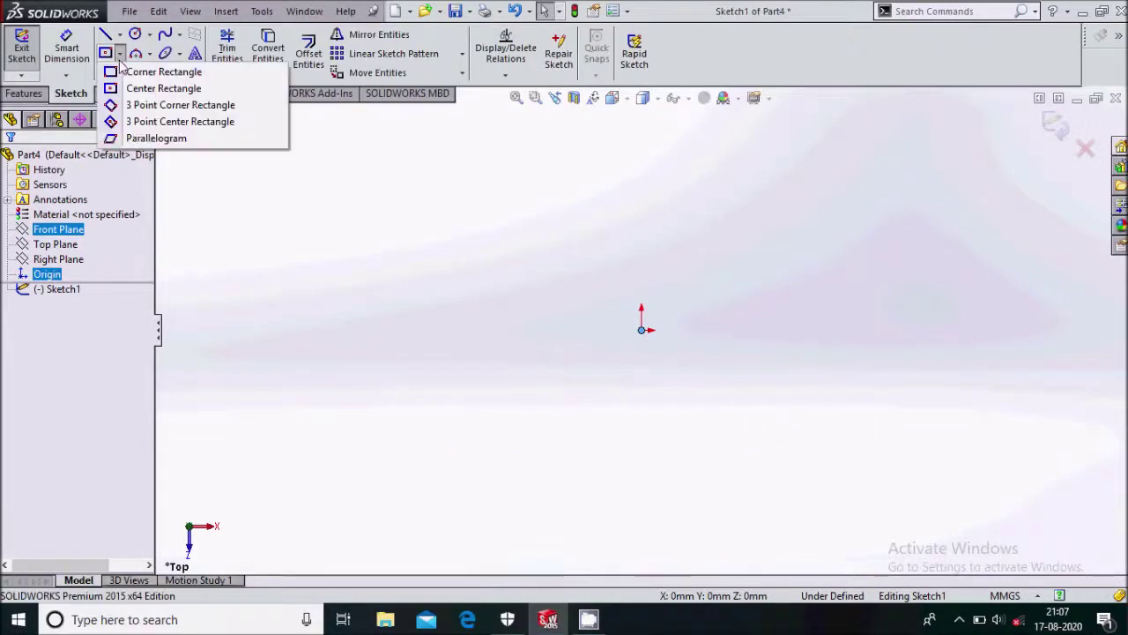
click(128, 71)
click(119, 54)
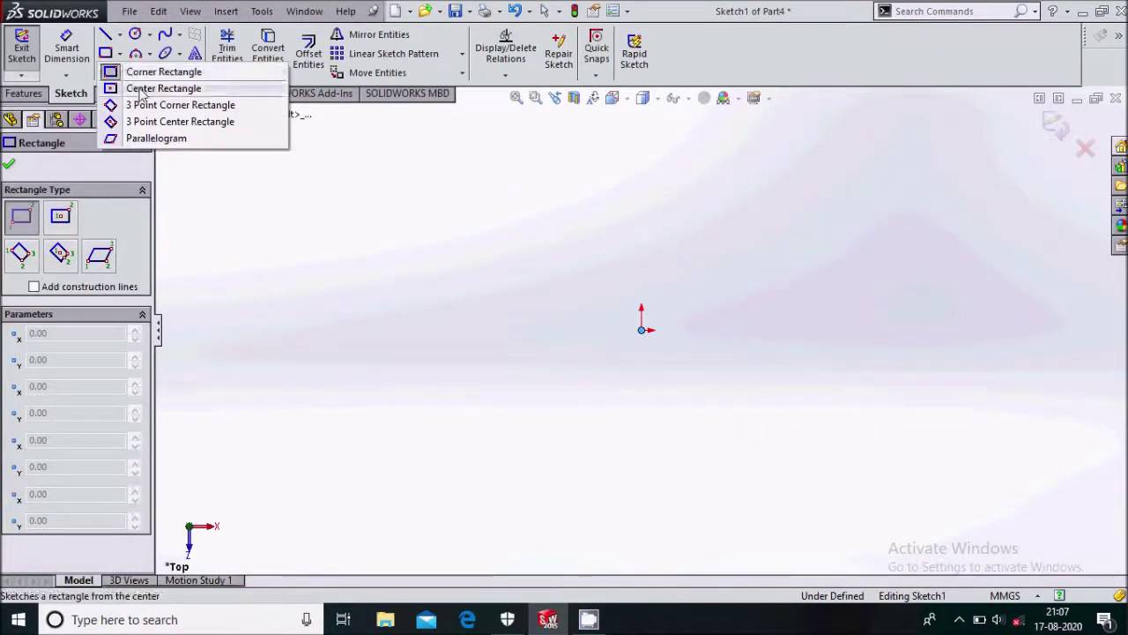
click(154, 88)
click(642, 330)
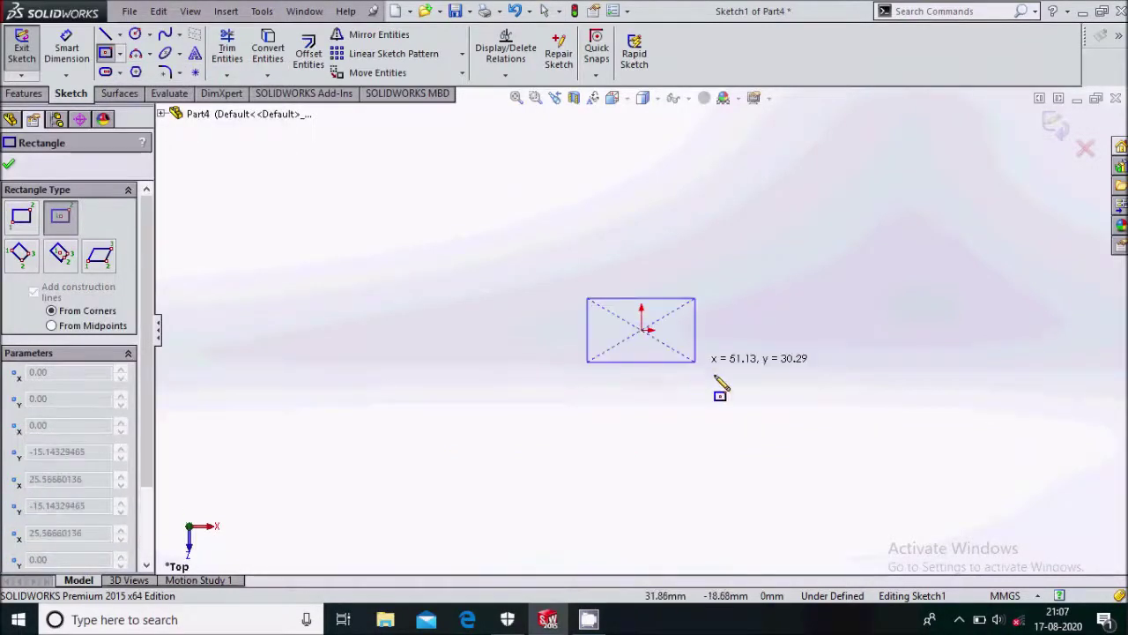
click(745, 414)
Step: Dimension the rectangle's upper edge and its right edge to 150 mm each
click(69, 55)
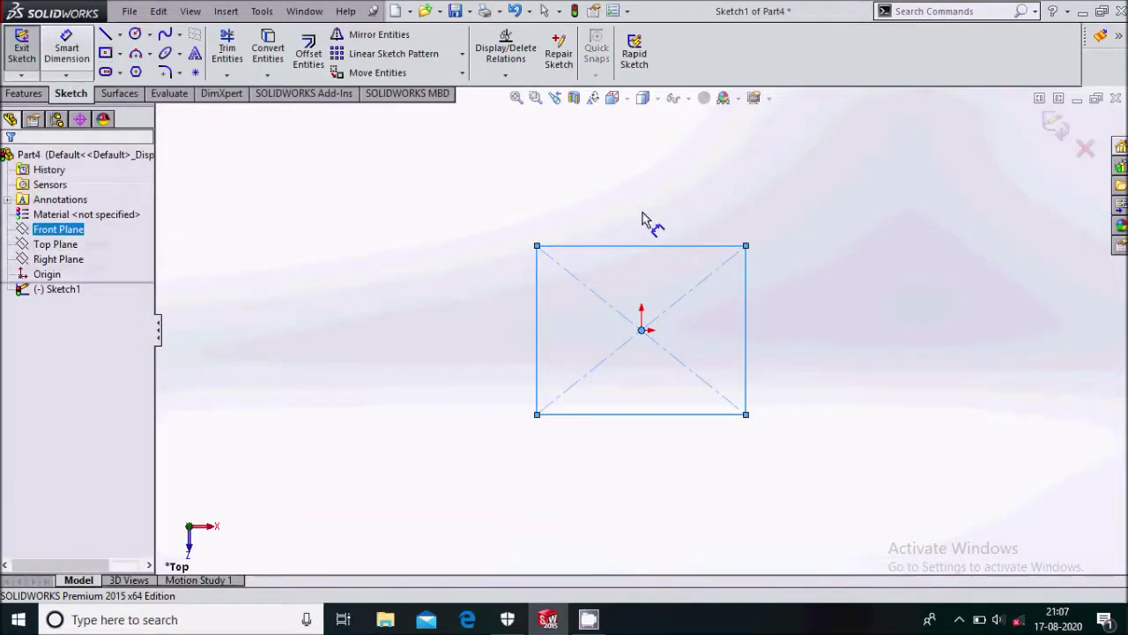
click(684, 210)
click(688, 211)
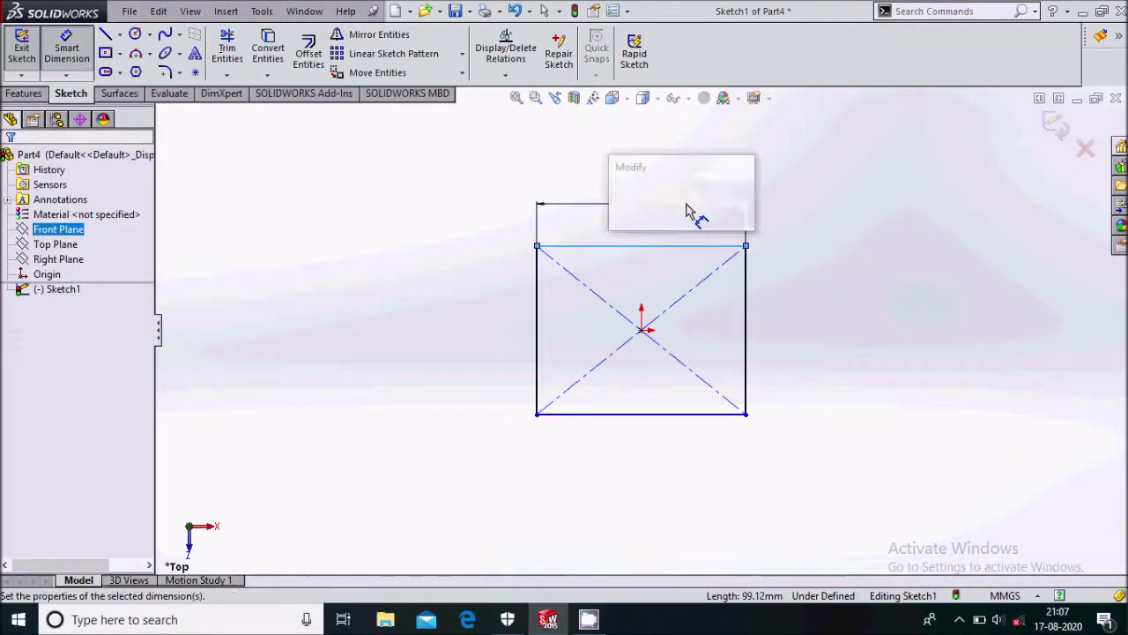
text(150)
key(Return)
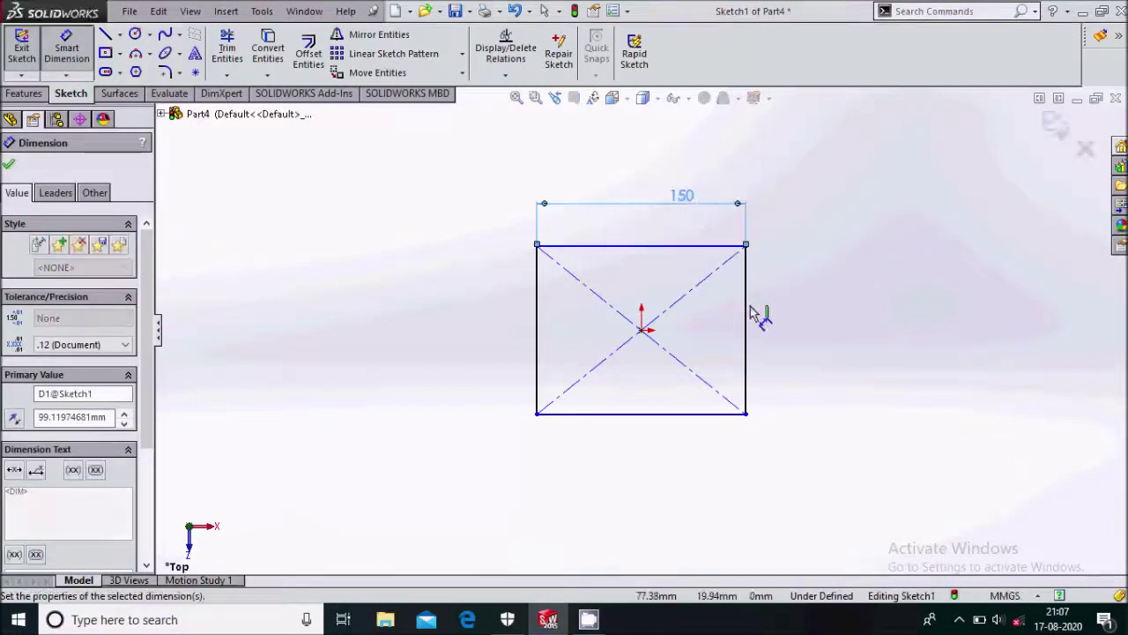
click(745, 318)
click(800, 323)
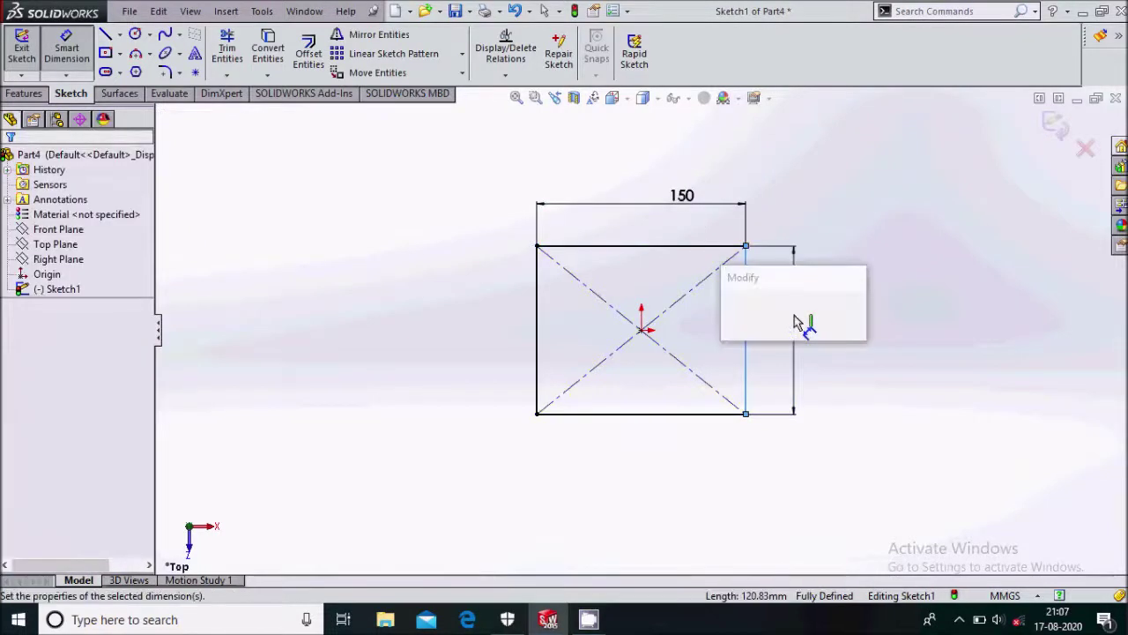
text(150)
key(Return)
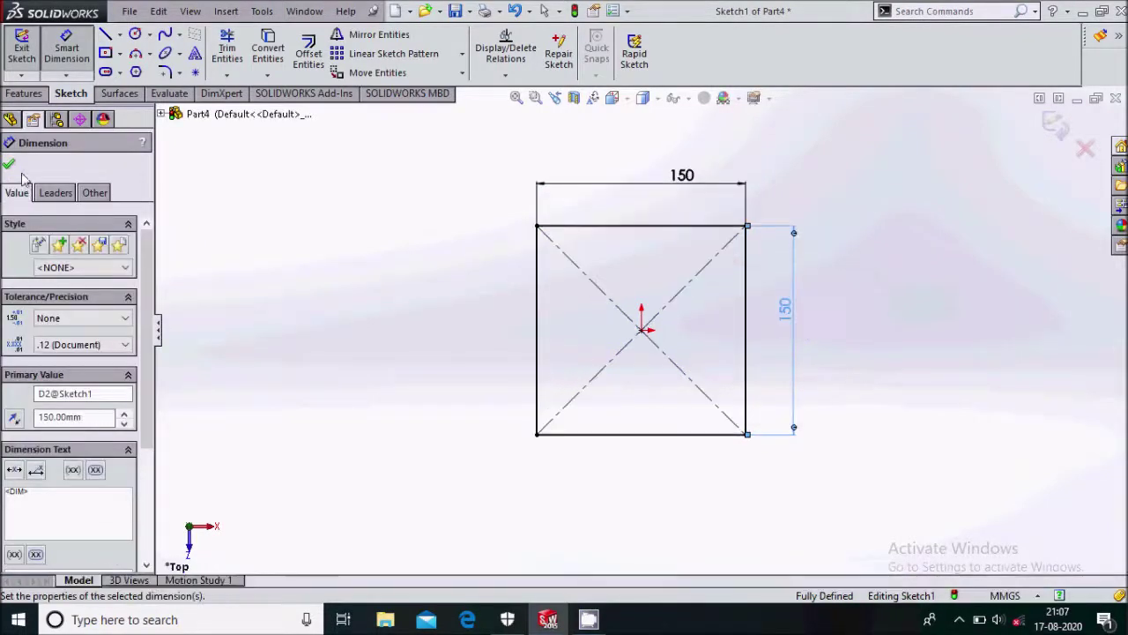
click(9, 164)
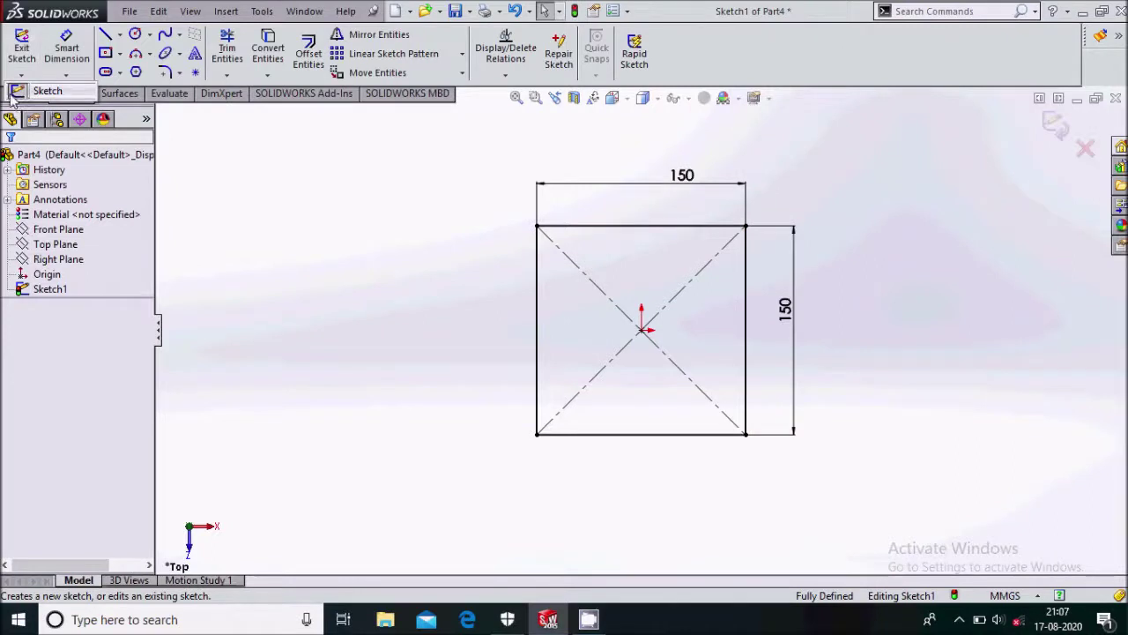
Step: Extrude the 150 mm square sketch 5 mm to form the base plate
click(12, 94)
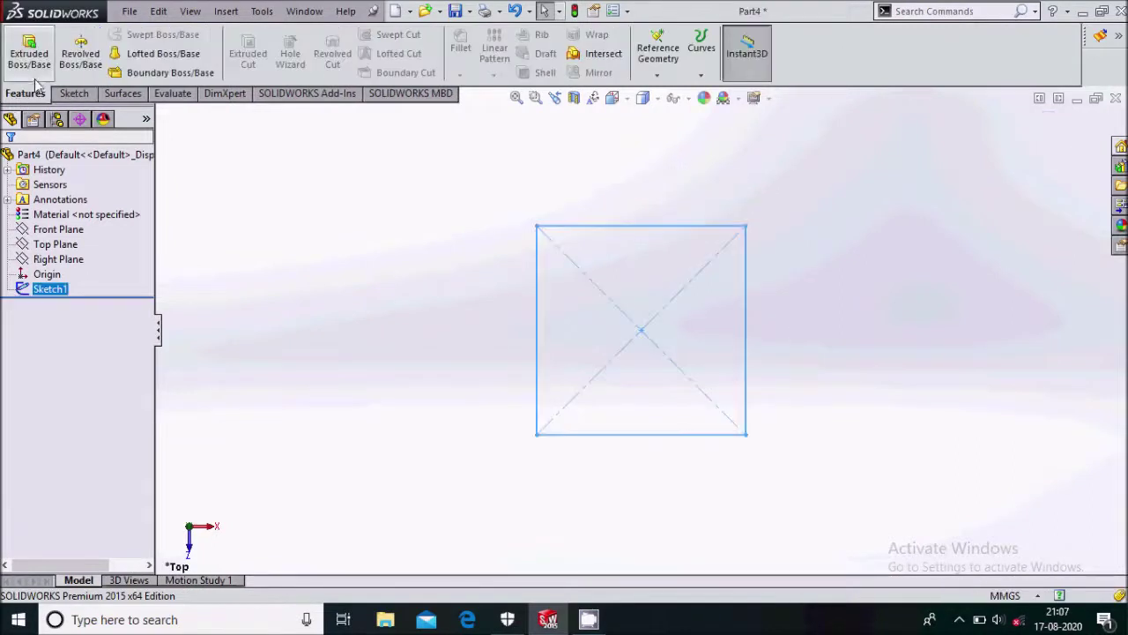
click(29, 55)
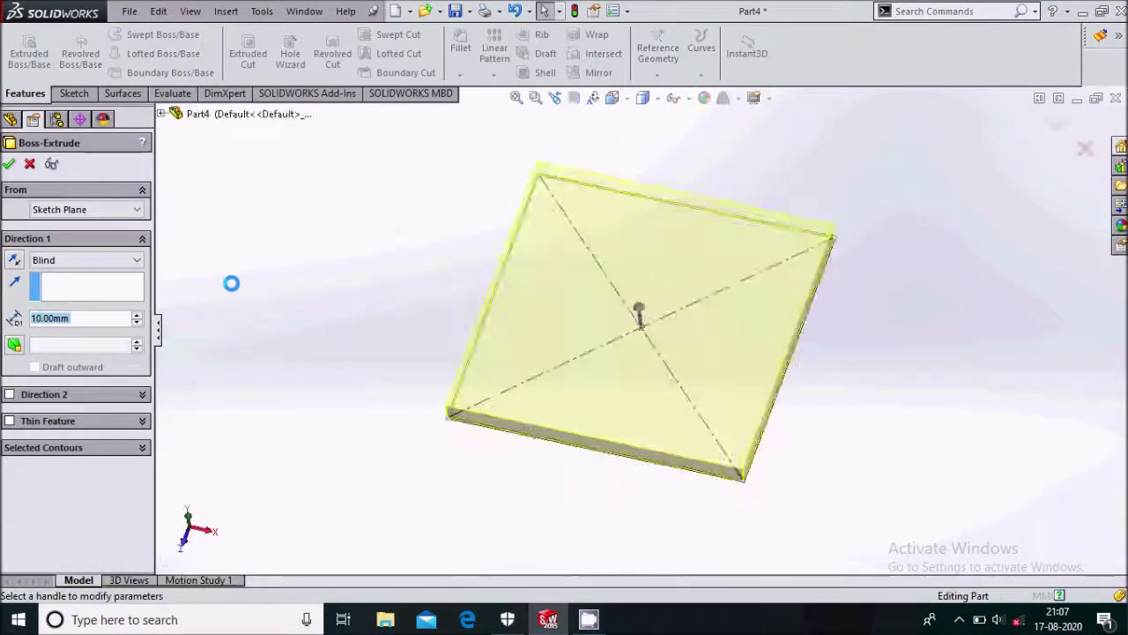
text(5)
key(Return)
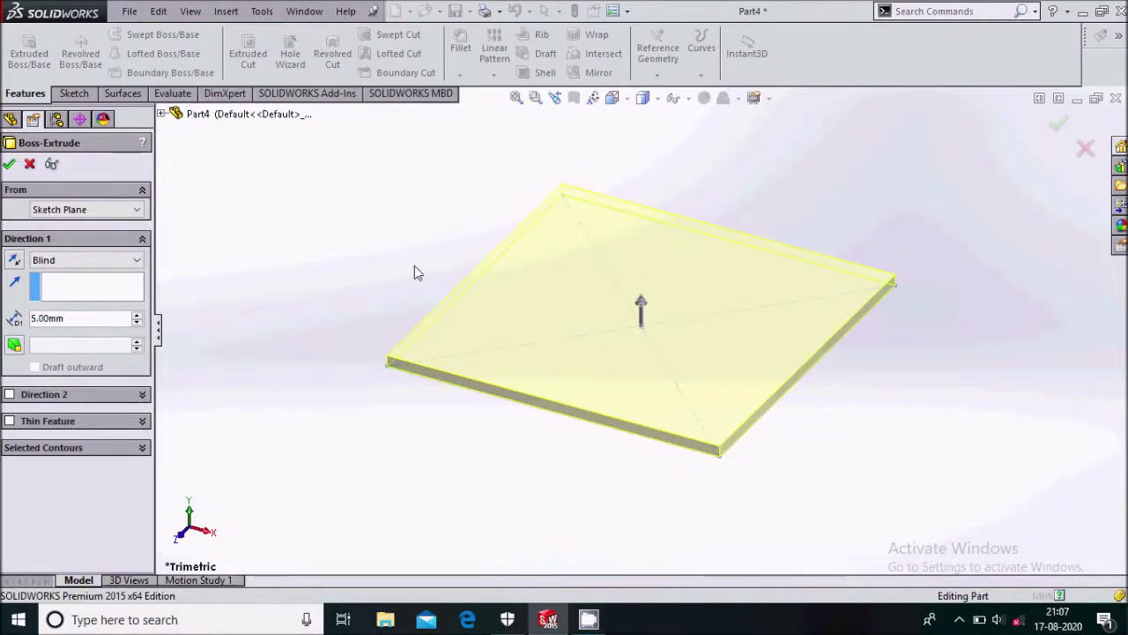
Step: Start a sketch on the underside of the base plate
middle_drag(639, 458, 654, 334)
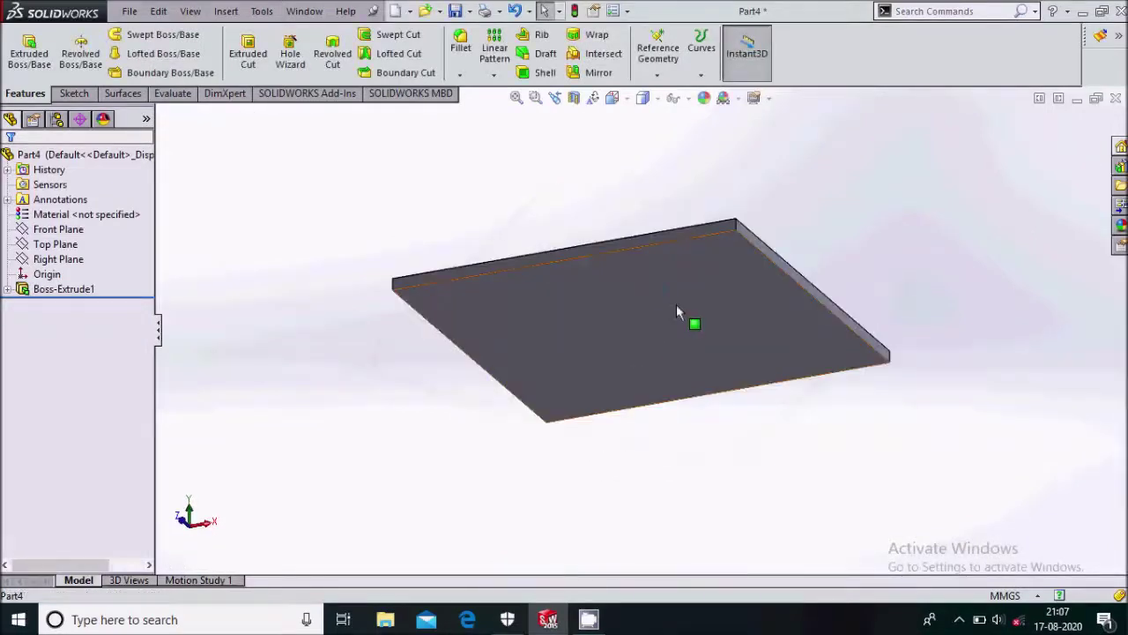
click(655, 332)
click(721, 280)
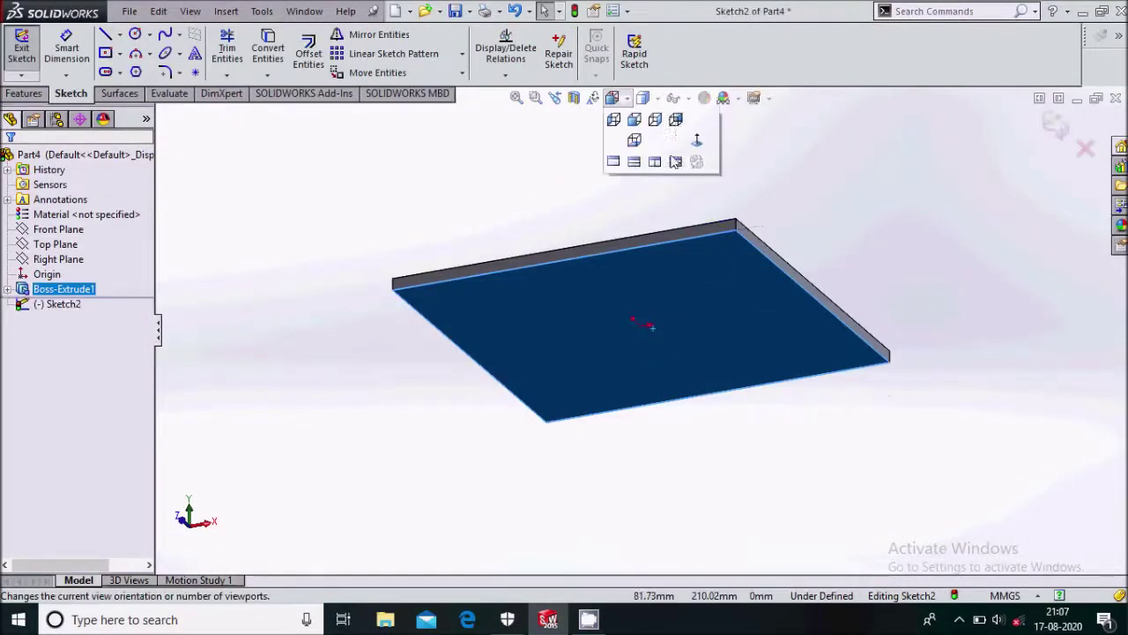
click(135, 34)
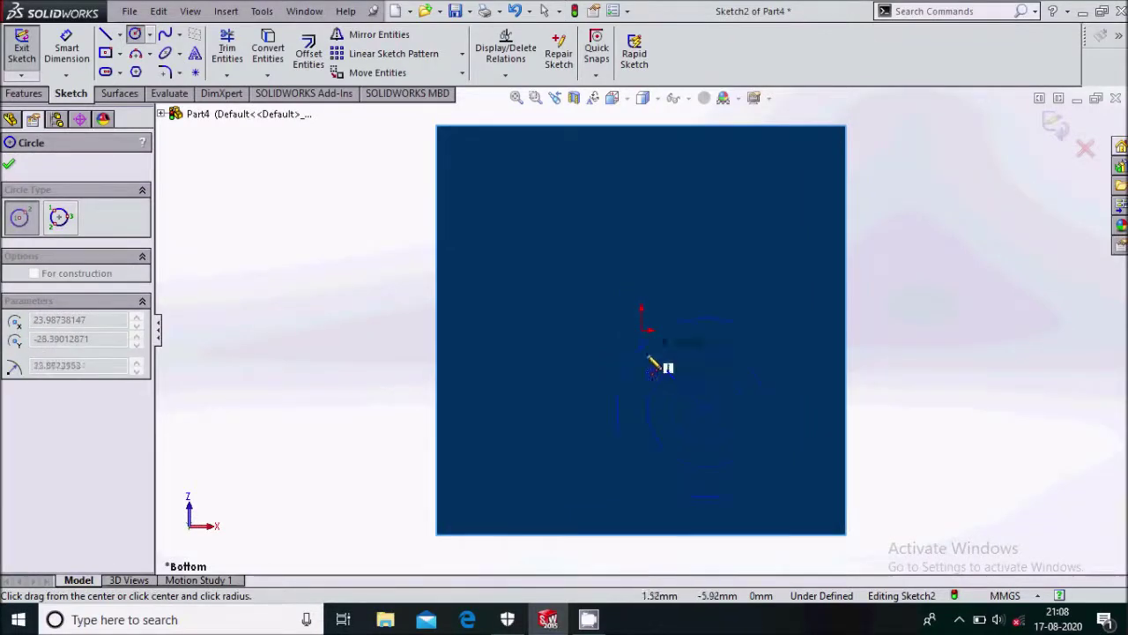
click(644, 332)
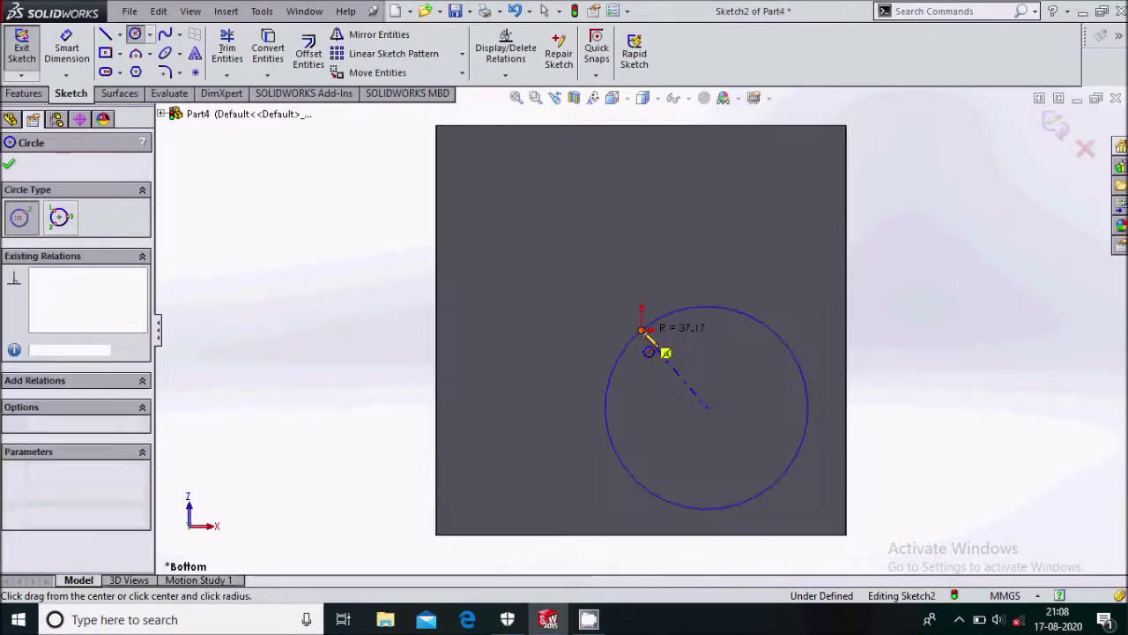
key(Escape)
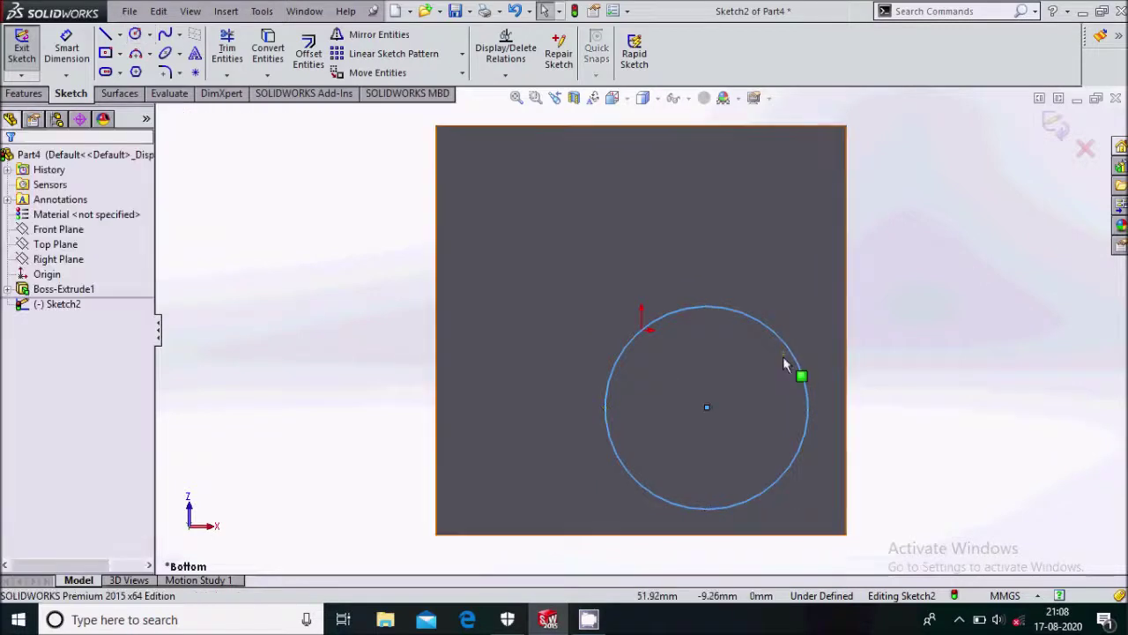
click(803, 340)
key(Delete)
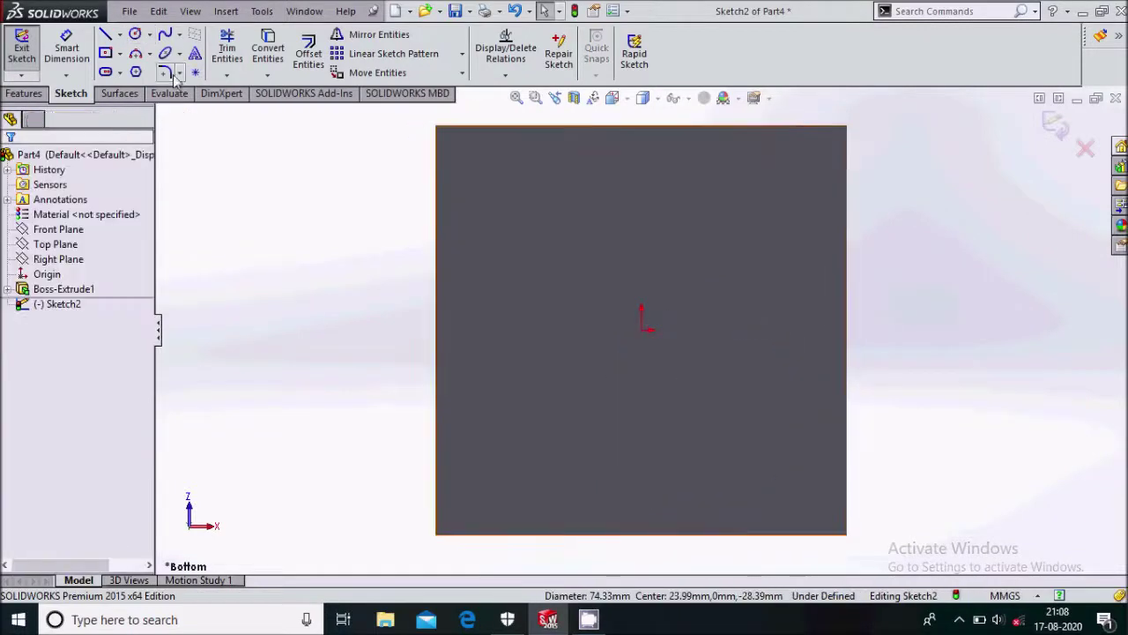
Step: Sketch two concentric circles centred on the origin, about 107 mm and 62 mm in diameter
click(135, 33)
click(641, 331)
click(725, 448)
click(641, 331)
click(696, 394)
key(Escape)
Step: Dimension the outer circle to 85 mm and the inner circle to 75 mm in diameter
key(d)
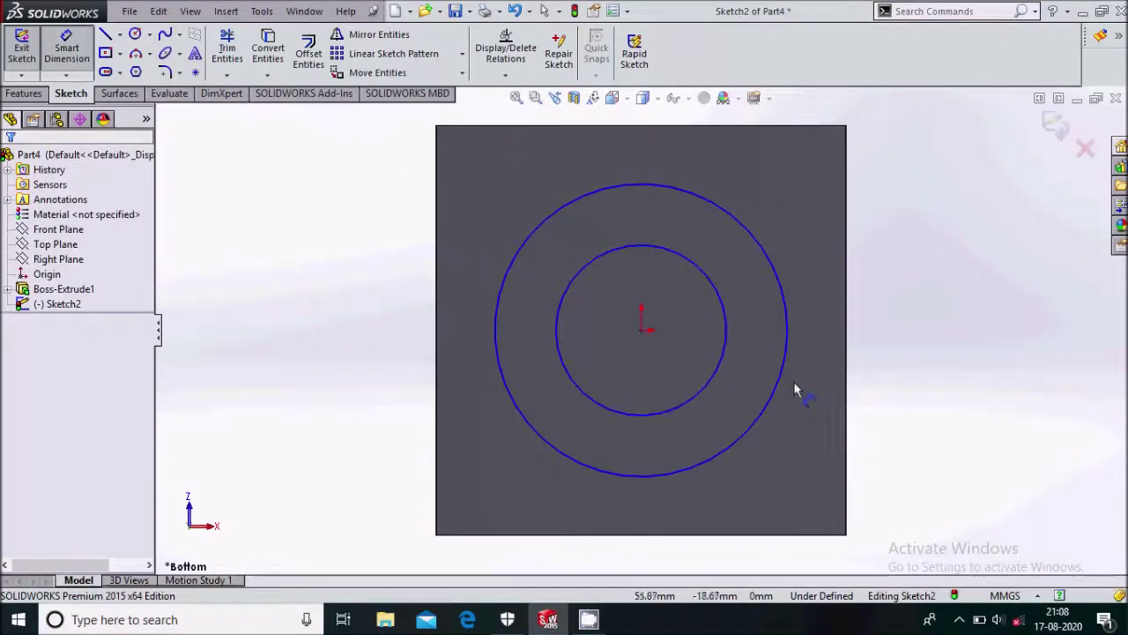
click(788, 382)
click(901, 344)
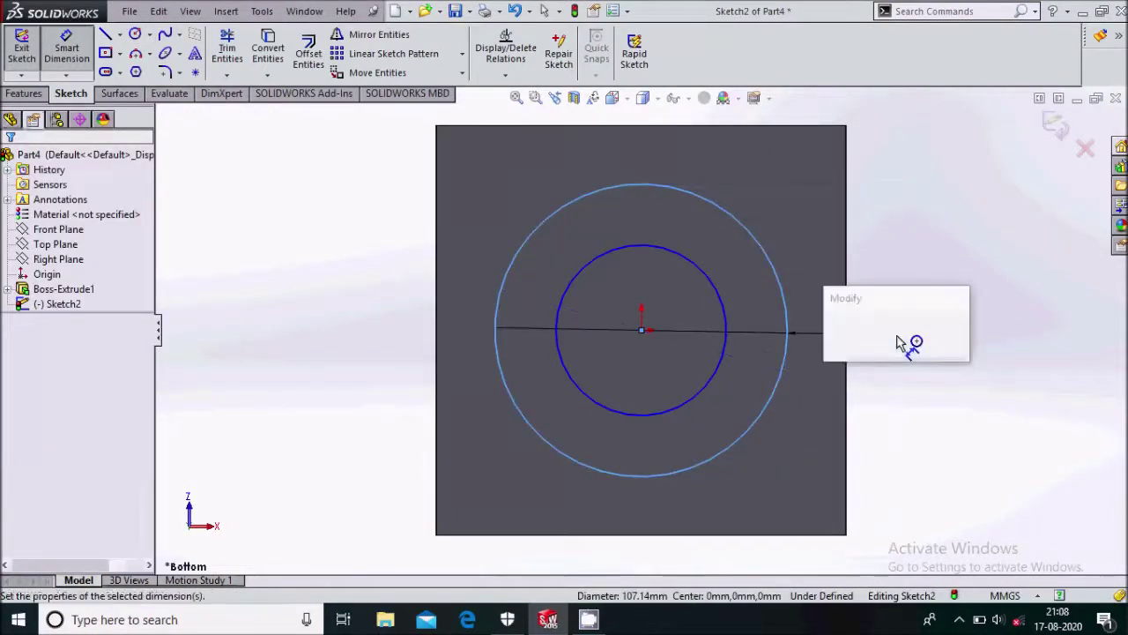
click(726, 330)
click(913, 351)
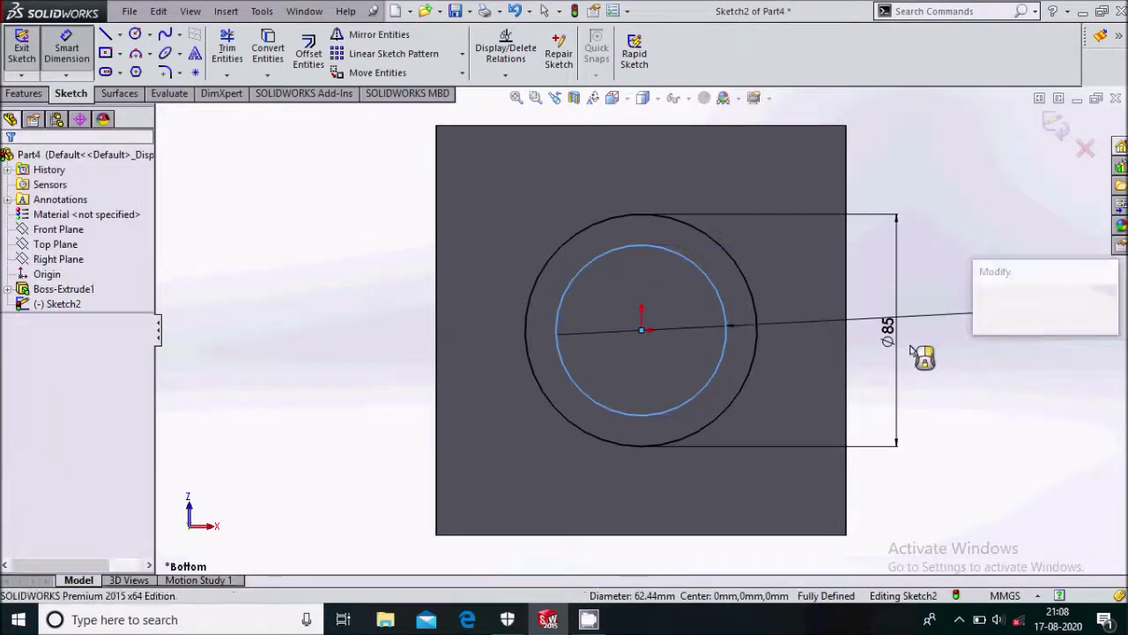
text(75)
key(Return)
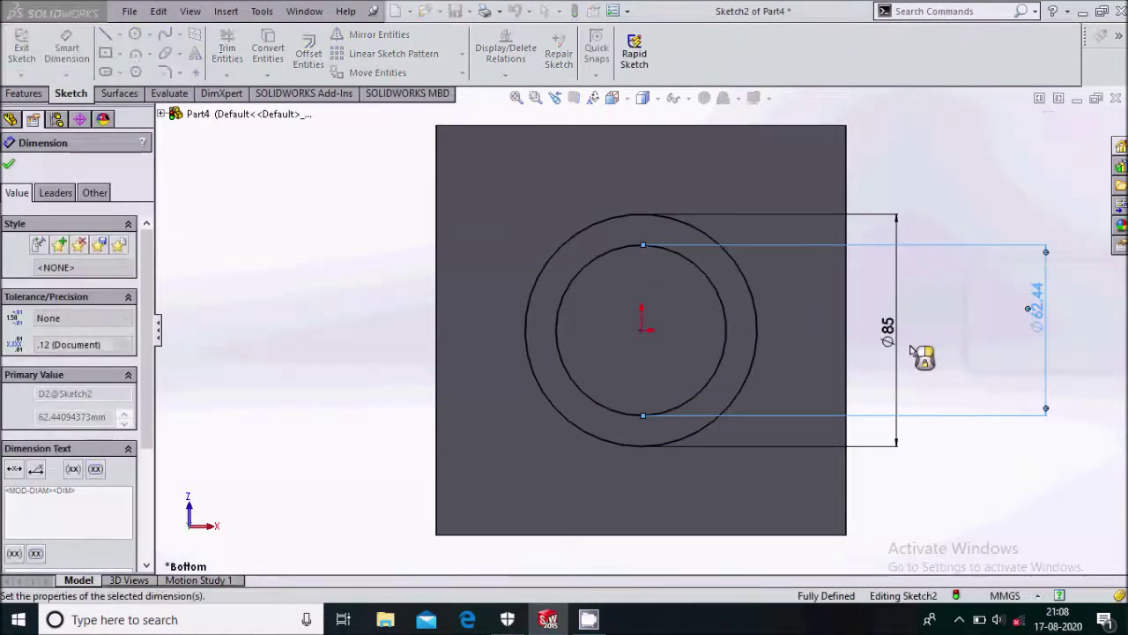
click(9, 163)
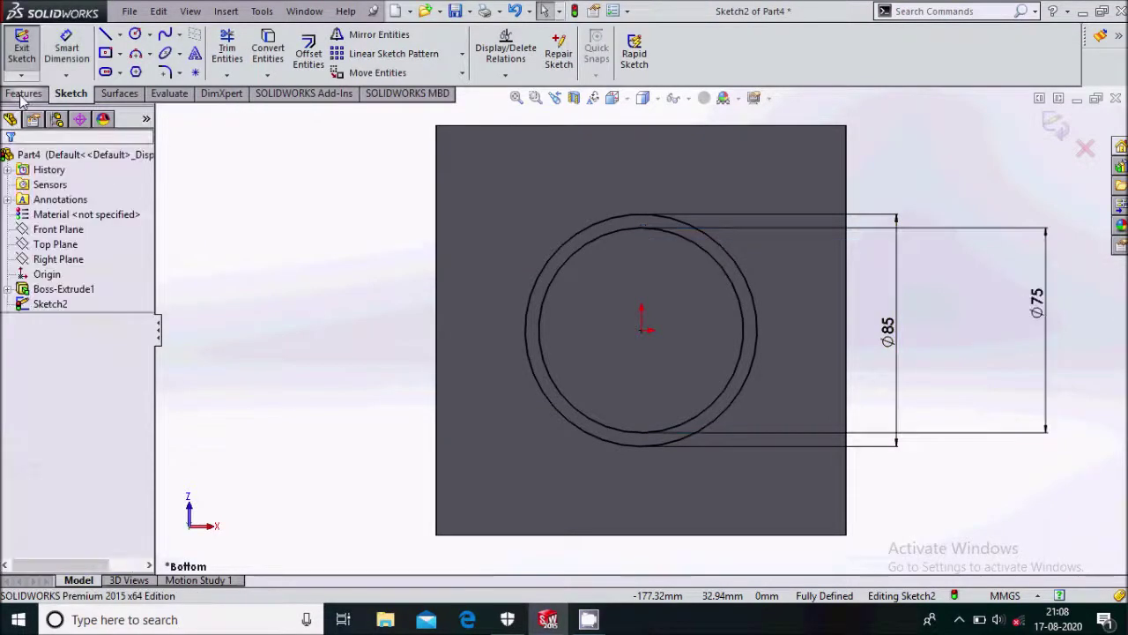
Step: Extrude the ring between the two circles 140 mm as a tube merged with the plate
click(24, 93)
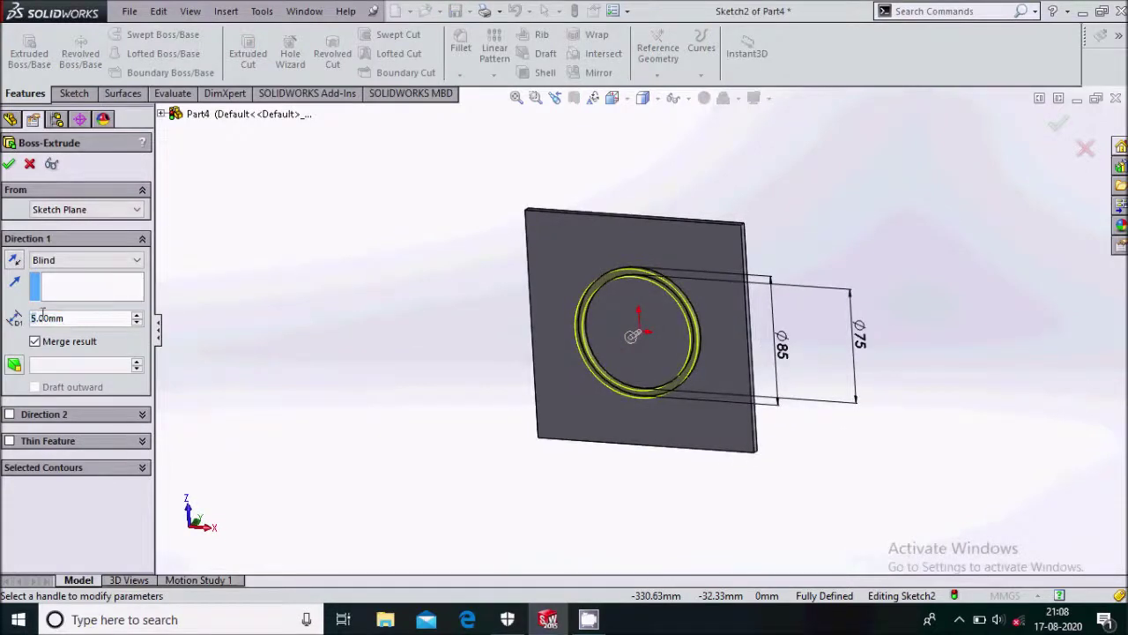
text(40)
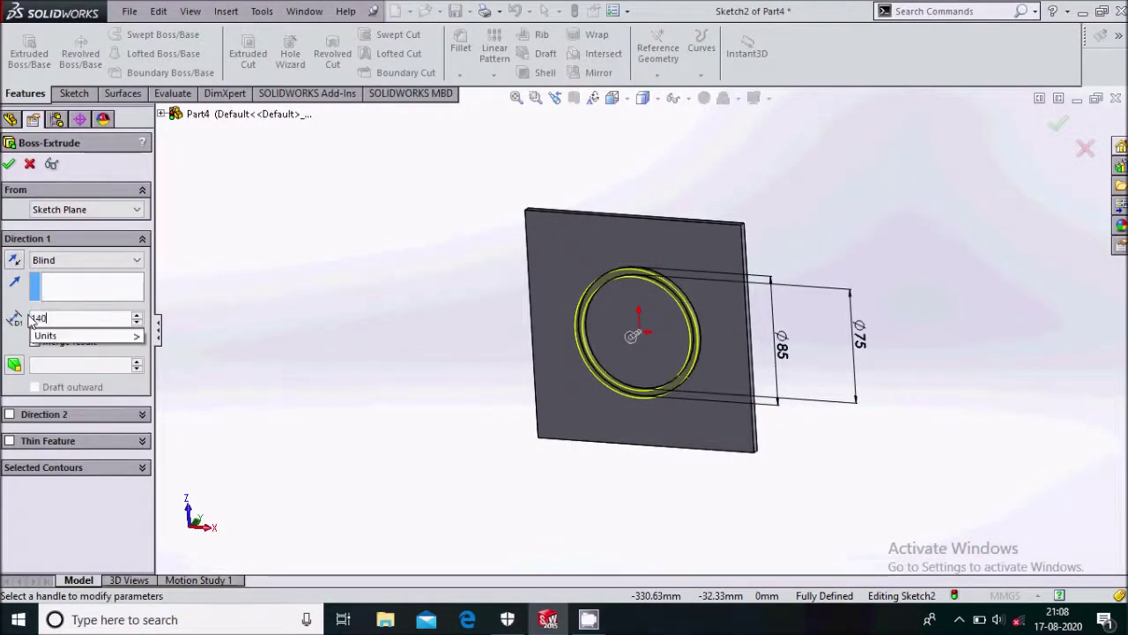
key(Return)
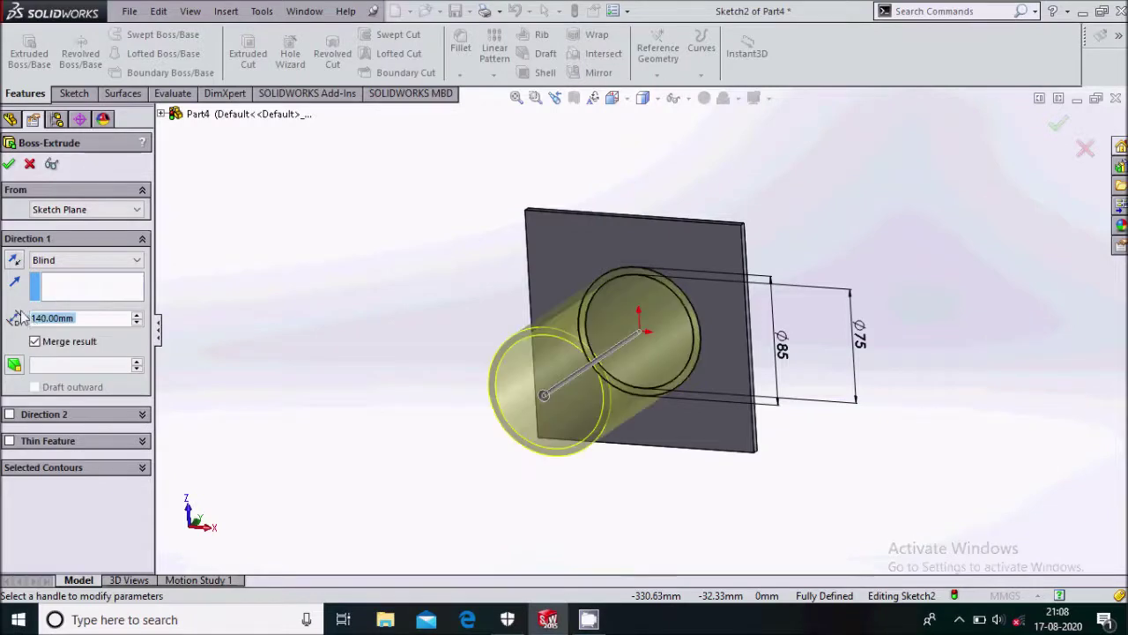
click(10, 165)
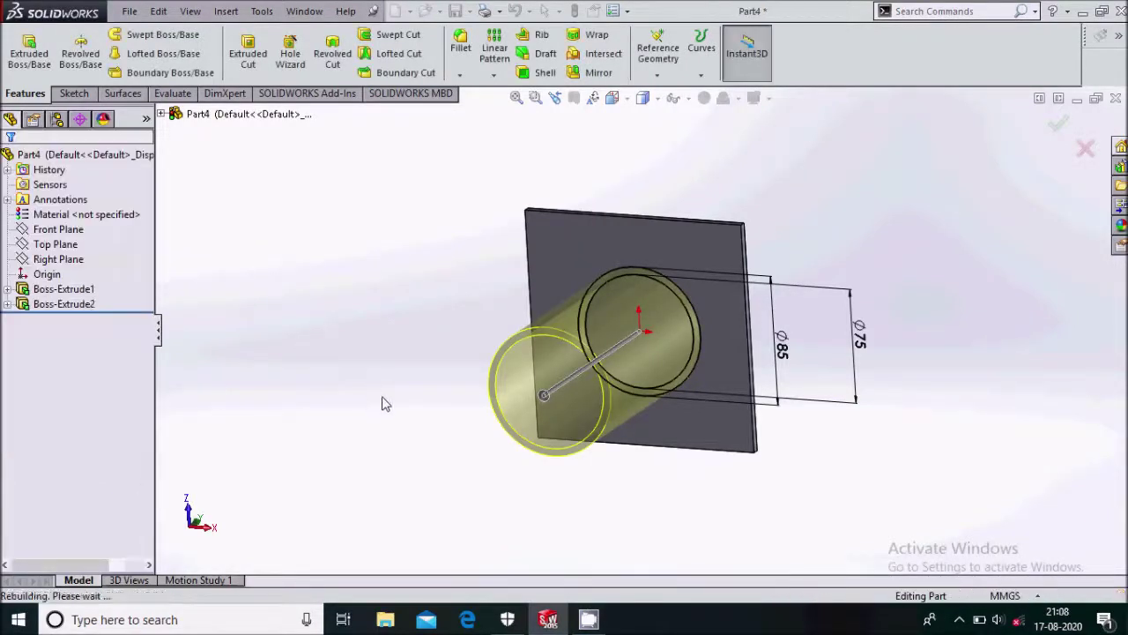
Step: Start a sketch on the plate face inside the tube and view it straight on
middle_drag(397, 403, 599, 360)
click(599, 360)
click(655, 275)
click(612, 97)
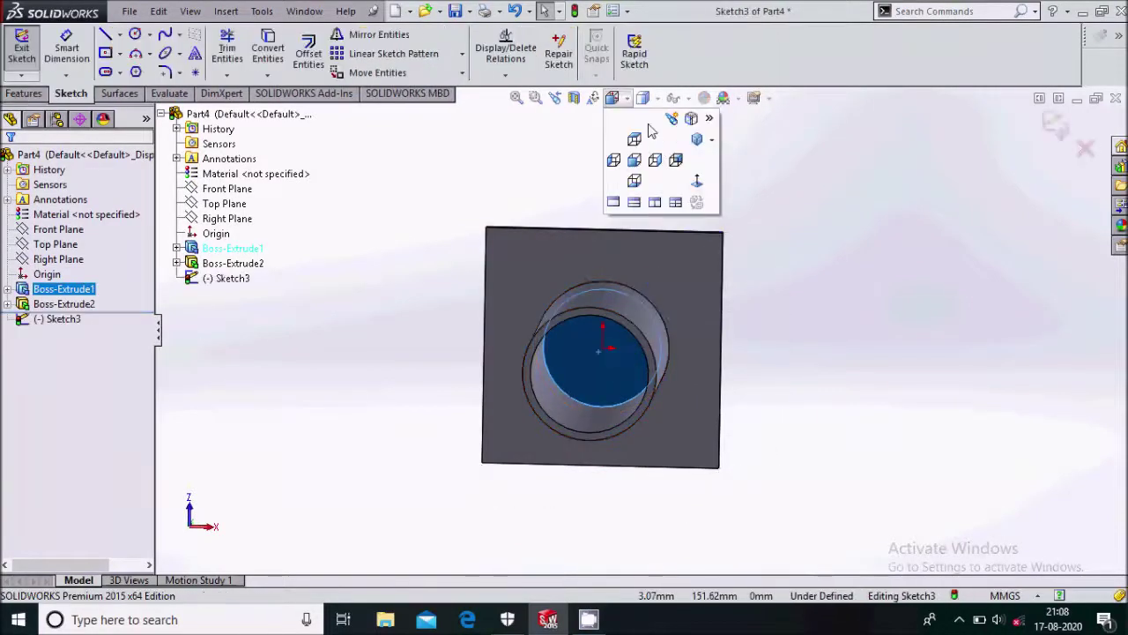
click(691, 180)
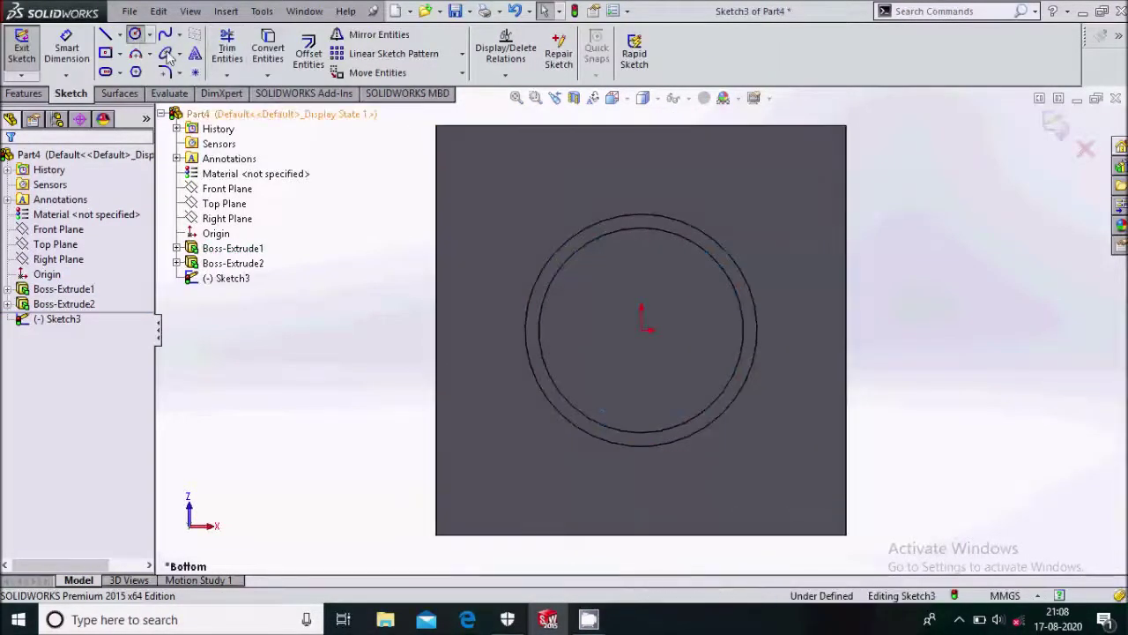
Step: Sketch a circle about 75 mm in diameter, centred on the origin and meeting the tube's inner edge
click(136, 36)
click(642, 331)
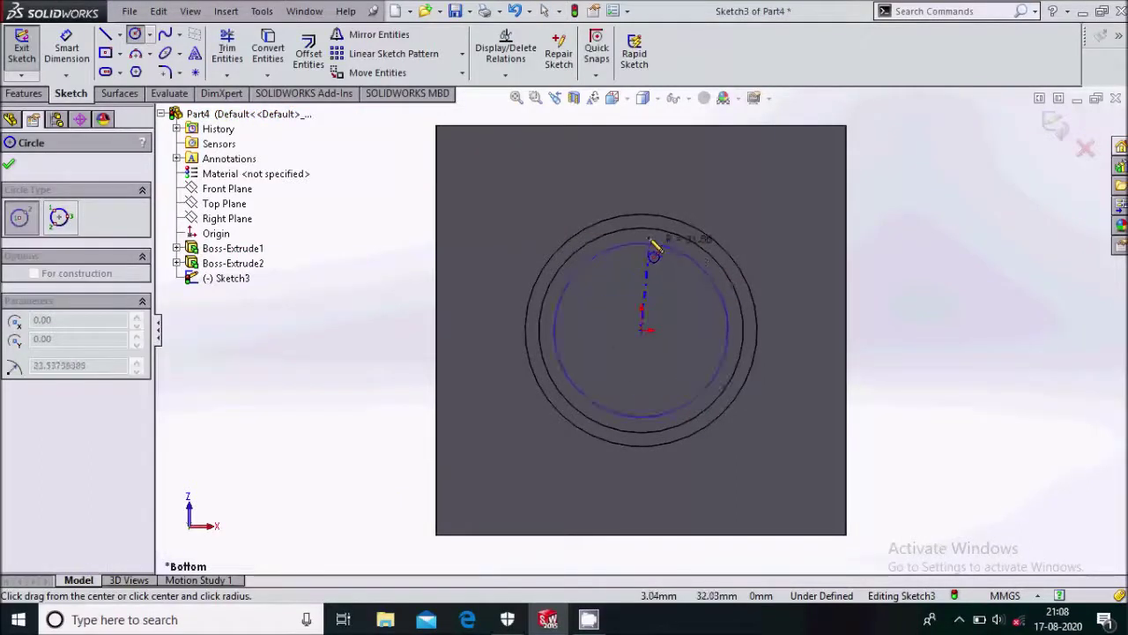
click(647, 236)
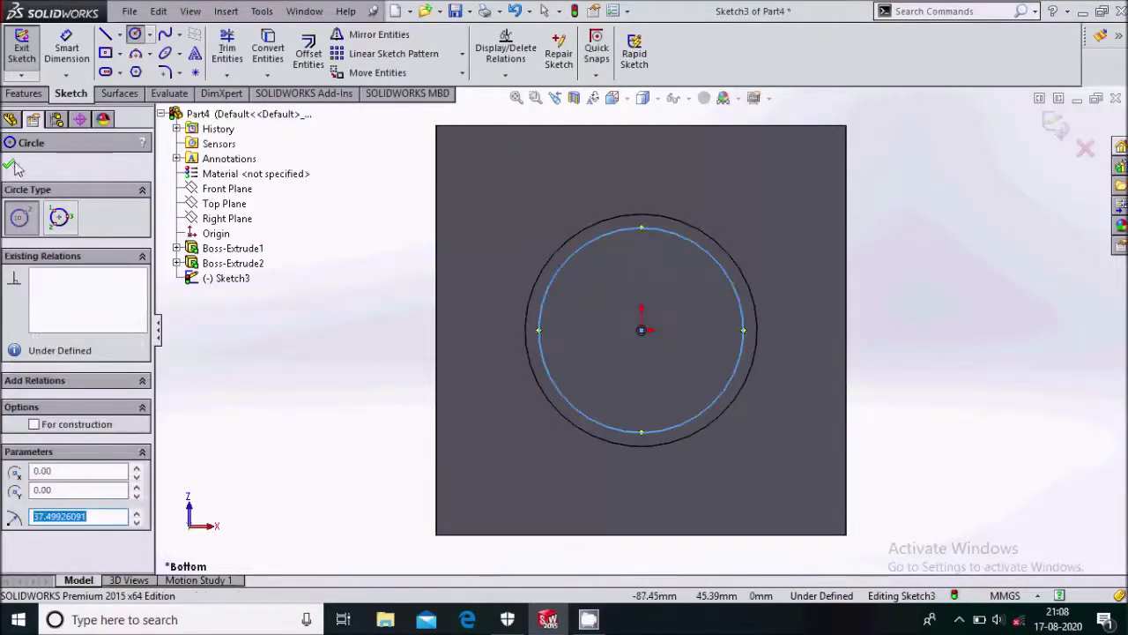
key(Escape)
Step: Dimension the diameter of the circle inside the tube, accepting its drawn size
scroll(625, 263, down, 6)
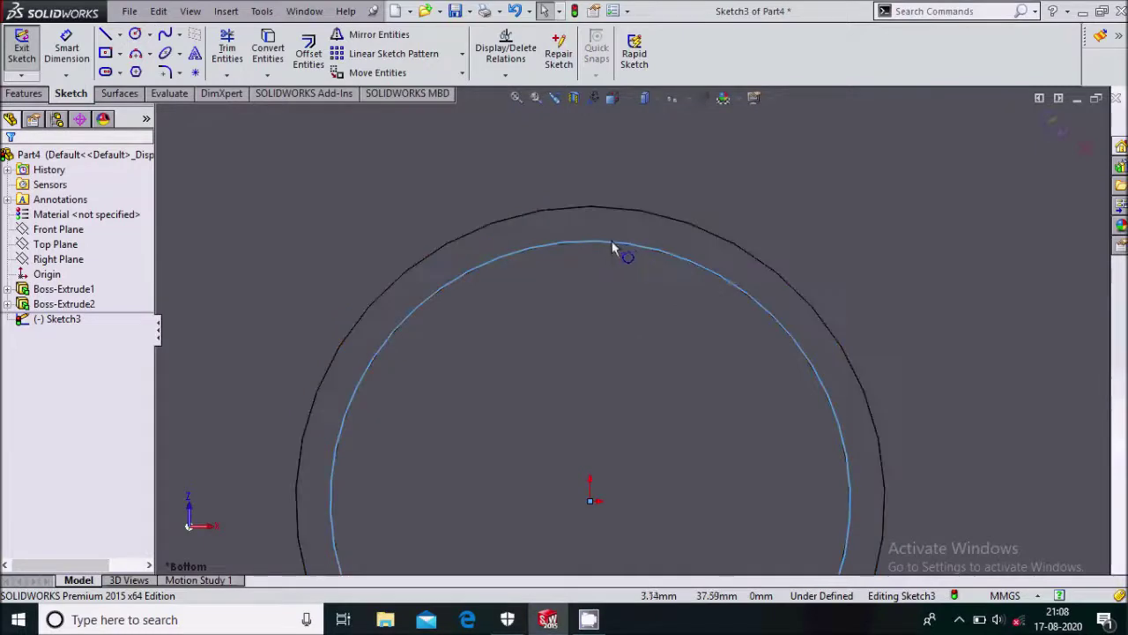
scroll(600, 285, up, 6)
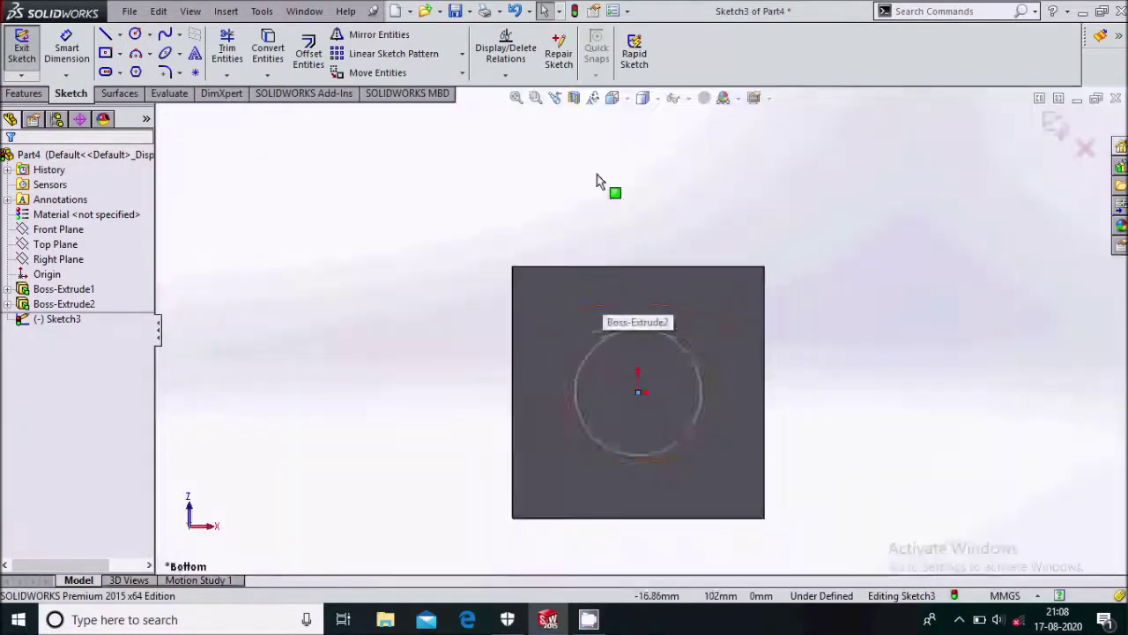
click(76, 56)
click(675, 348)
click(829, 264)
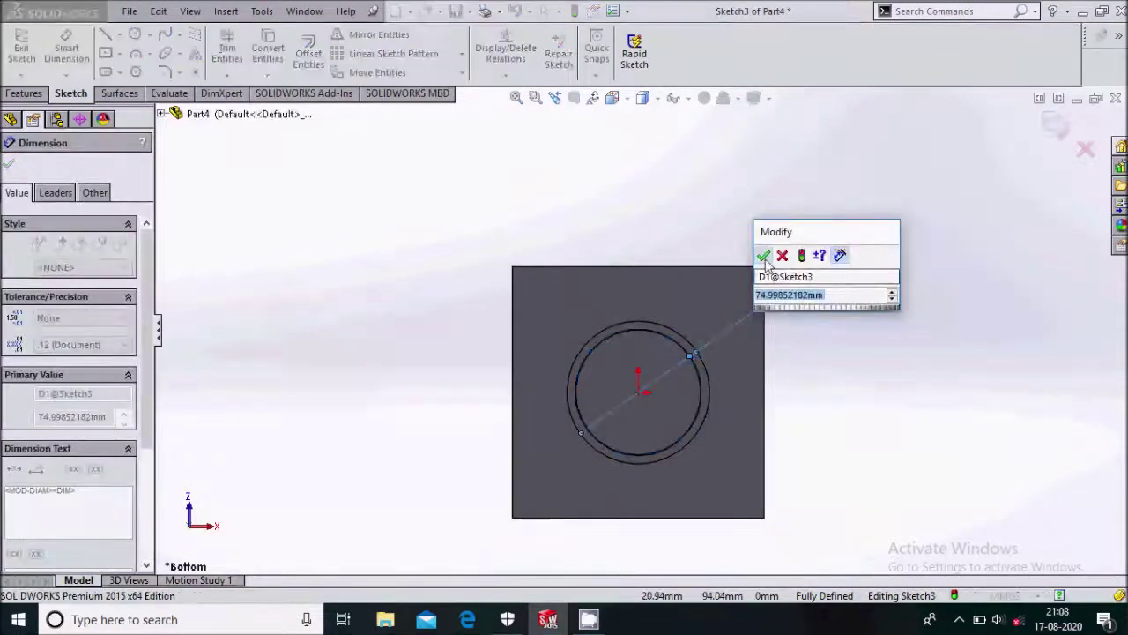
click(762, 255)
key(Escape)
Step: Cut the circle through the base plate with a 140 mm blind extruded cut
click(27, 95)
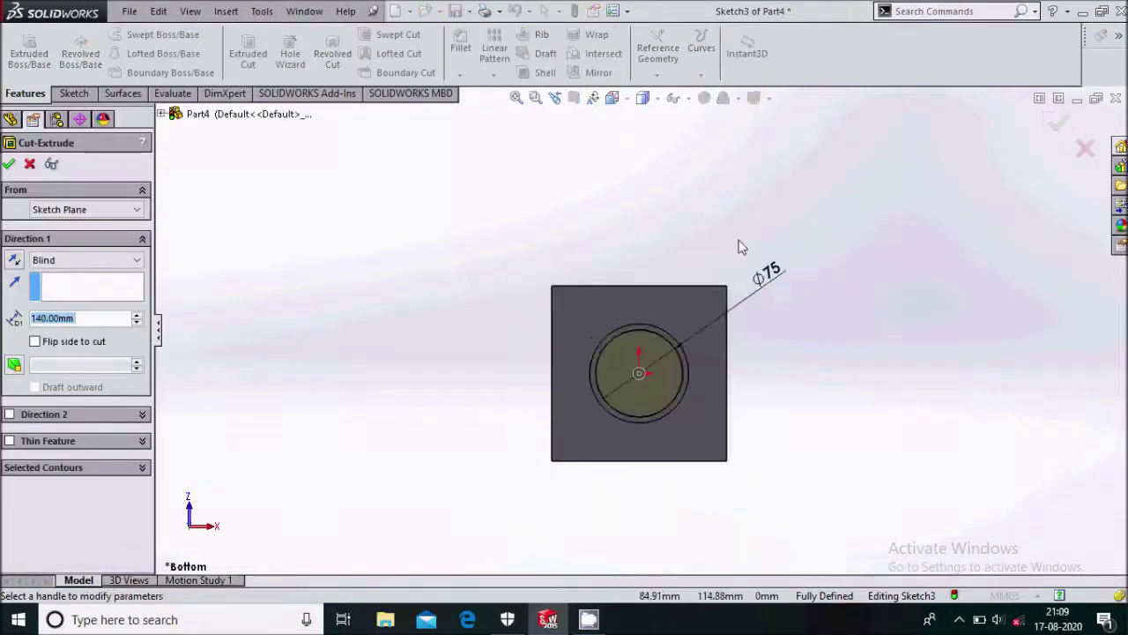
click(9, 163)
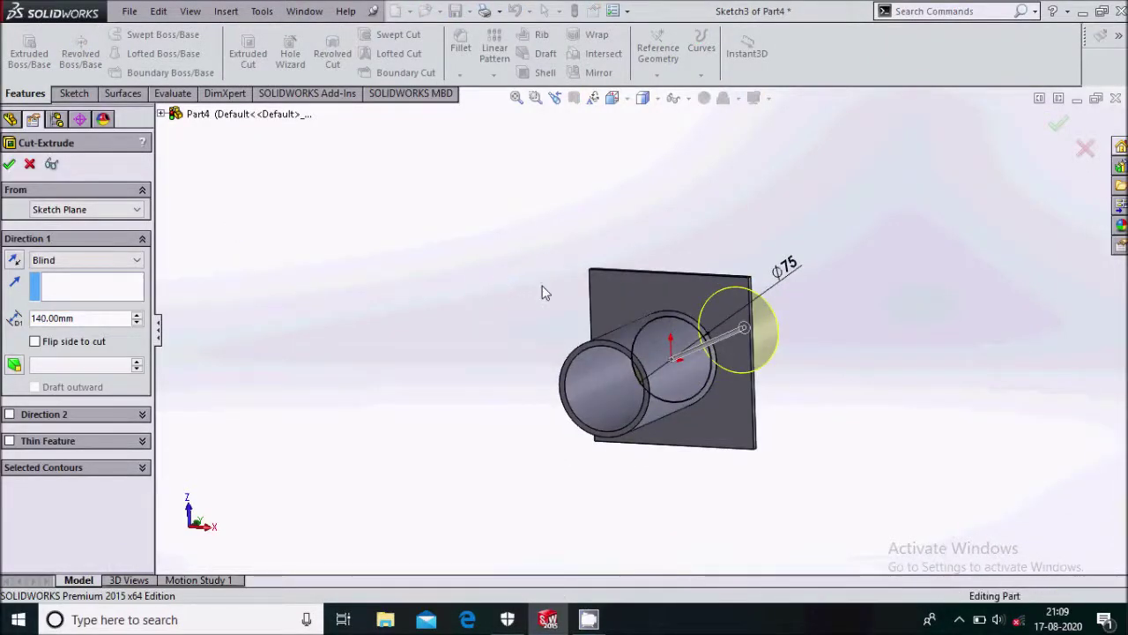
middle_drag(555, 370, 709, 333)
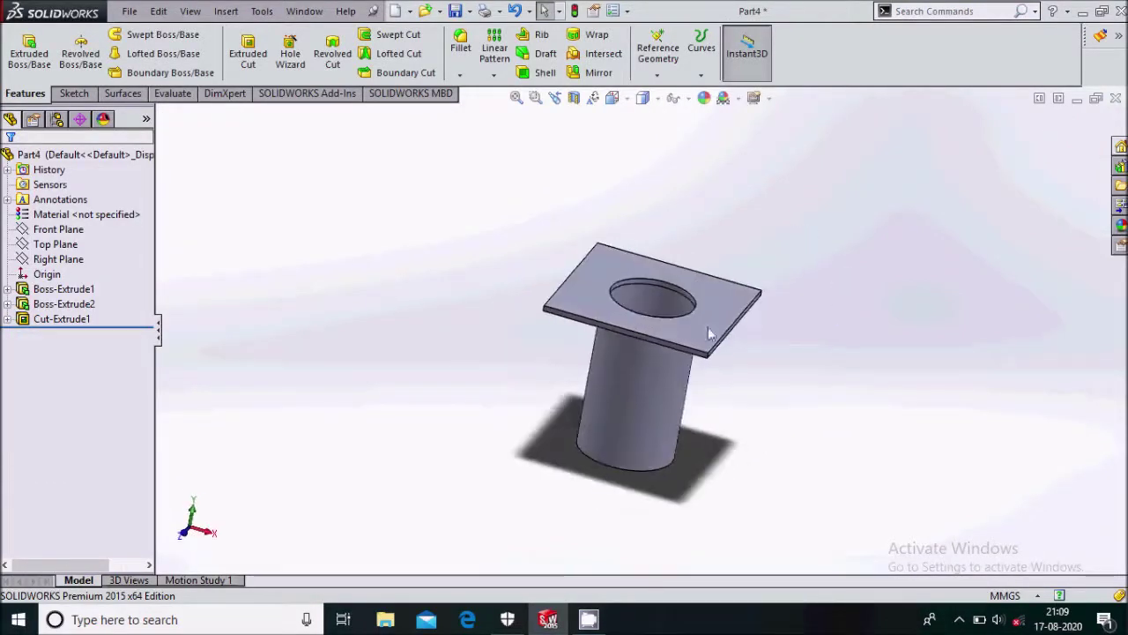
Step: Start a sketch on the Front Plane and view it straight on around the base plate
click(64, 231)
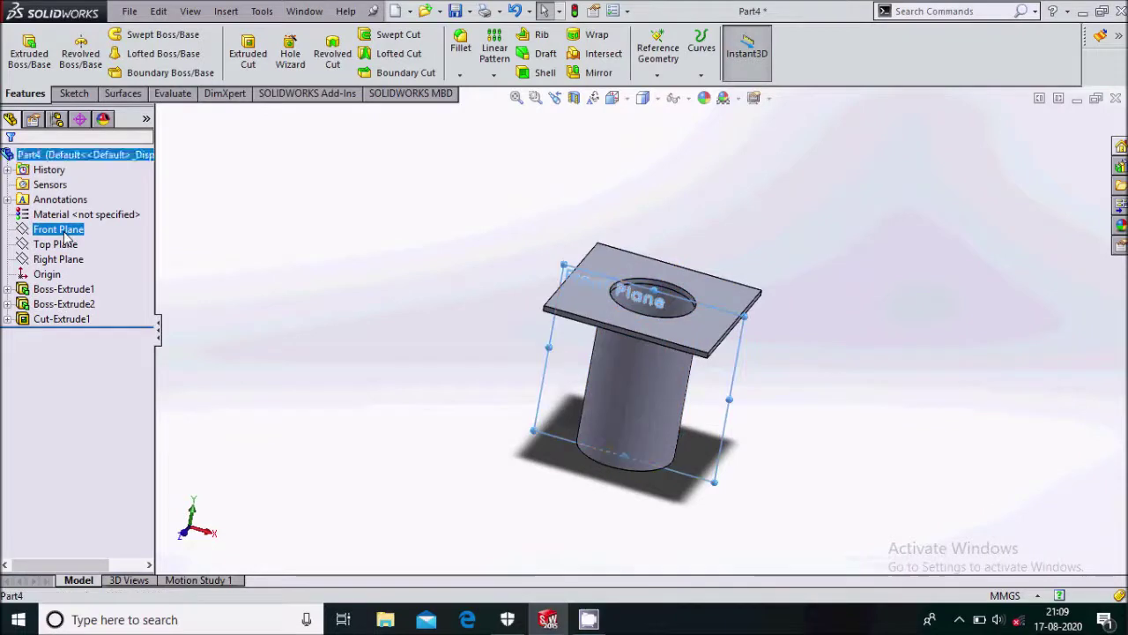
click(77, 212)
click(611, 97)
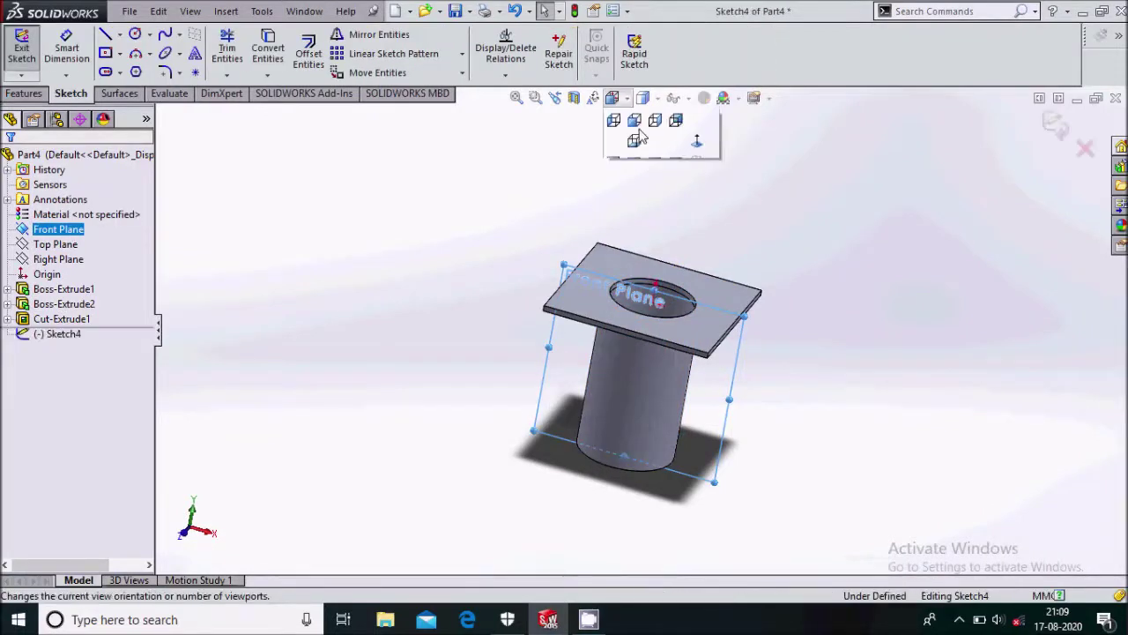
click(635, 139)
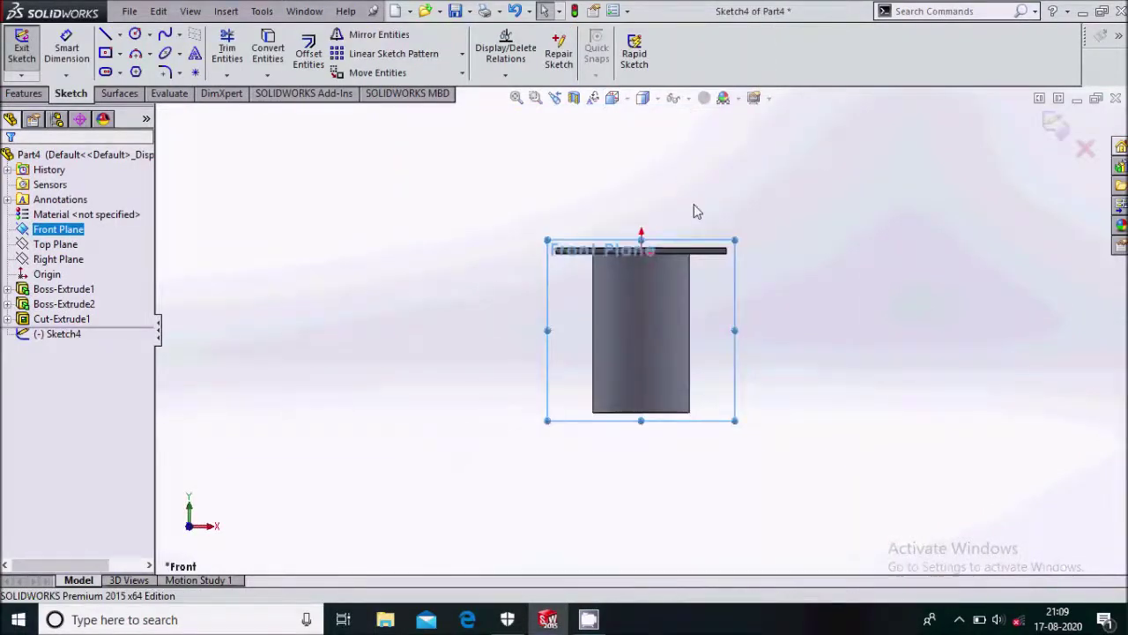
scroll(696, 212, down, 5)
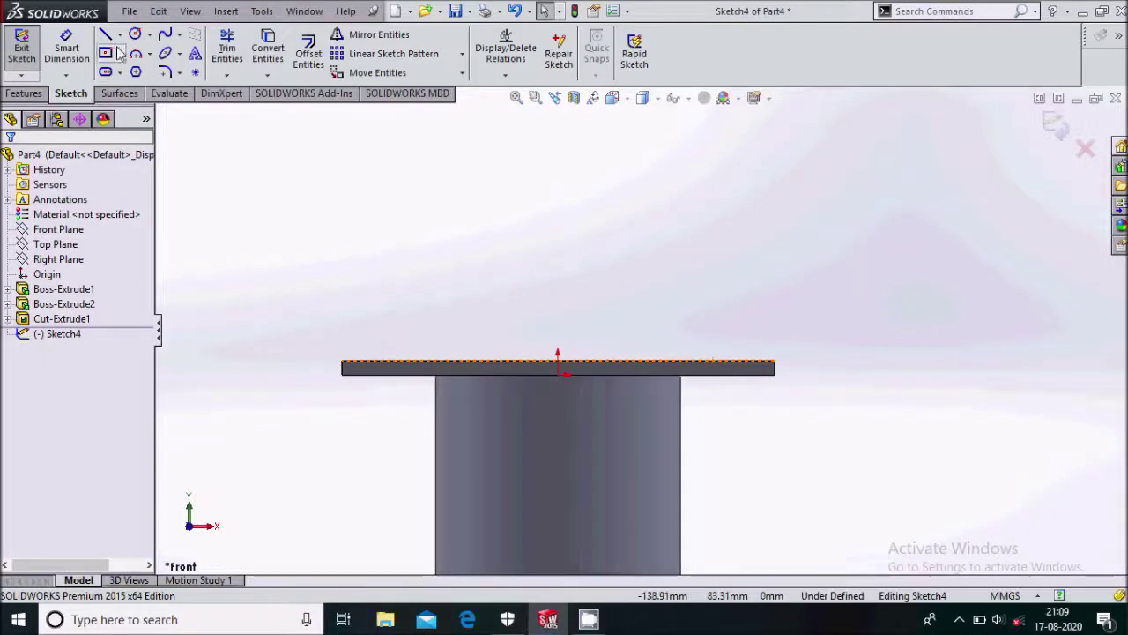
Step: Sketch a slanted line rising outward from the plate's top edge, starting just outside the tube on the positive X side
key(l)
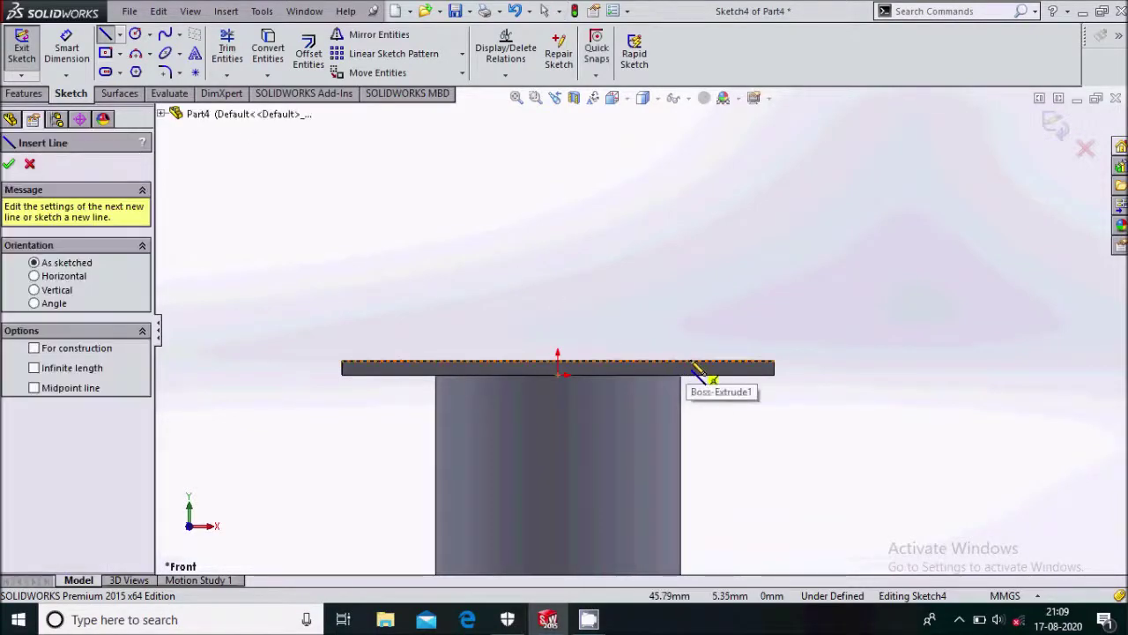
click(695, 362)
click(726, 205)
key(Escape)
key(Escape)
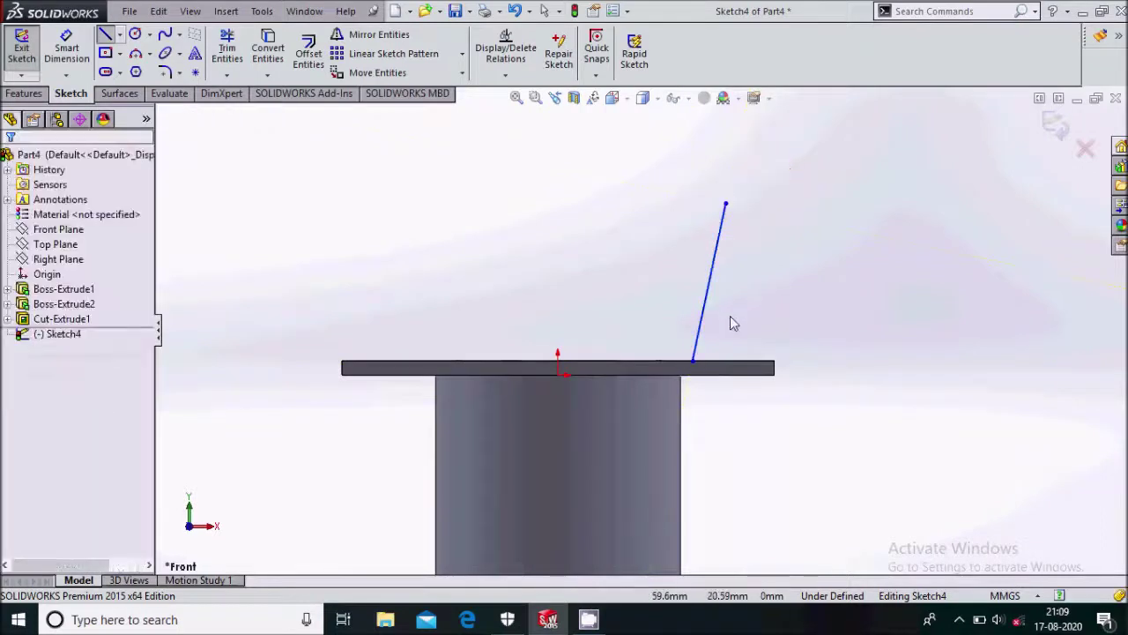
scroll(736, 348, down, 2)
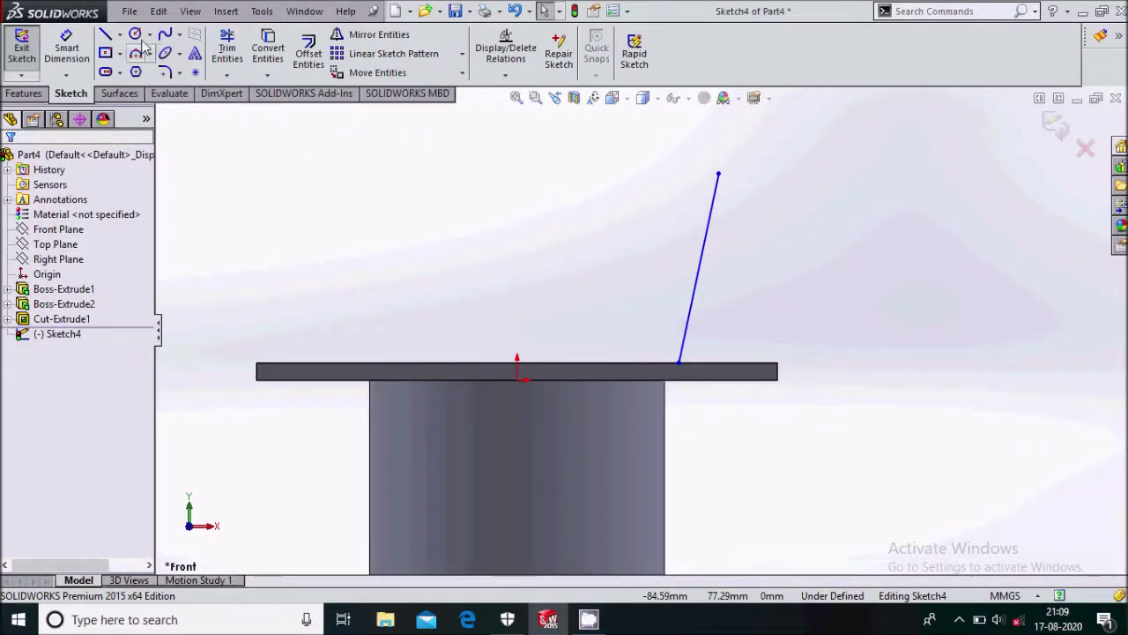
Step: Sketch a circle of about 13 mm radius passing through the upper end of the slanted line, centred outward from it
key(z)
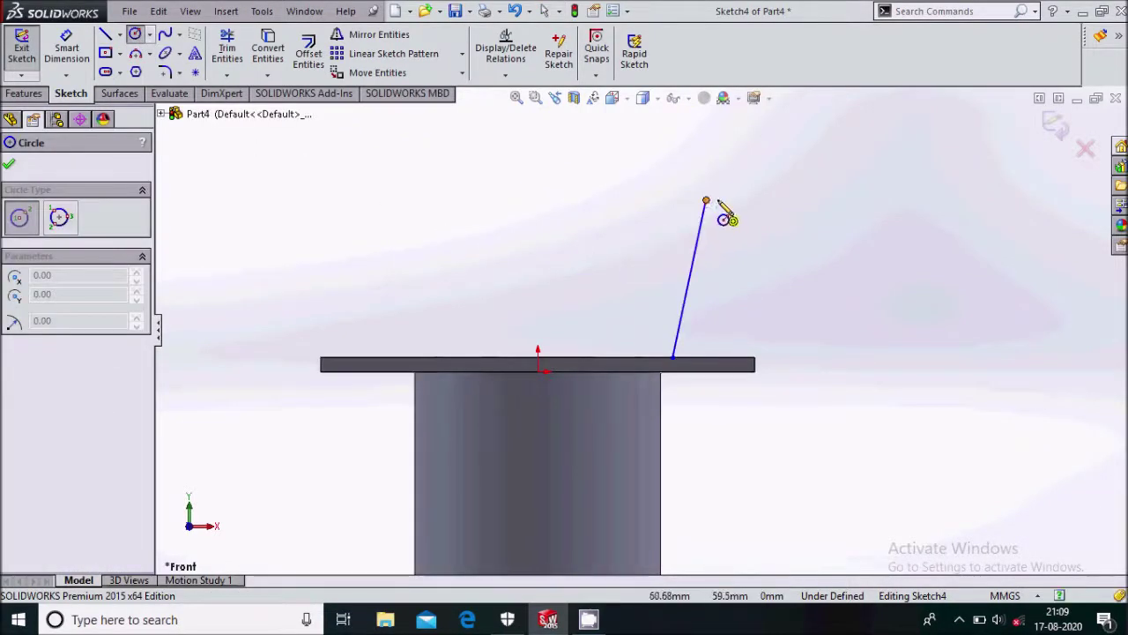
click(745, 201)
click(705, 201)
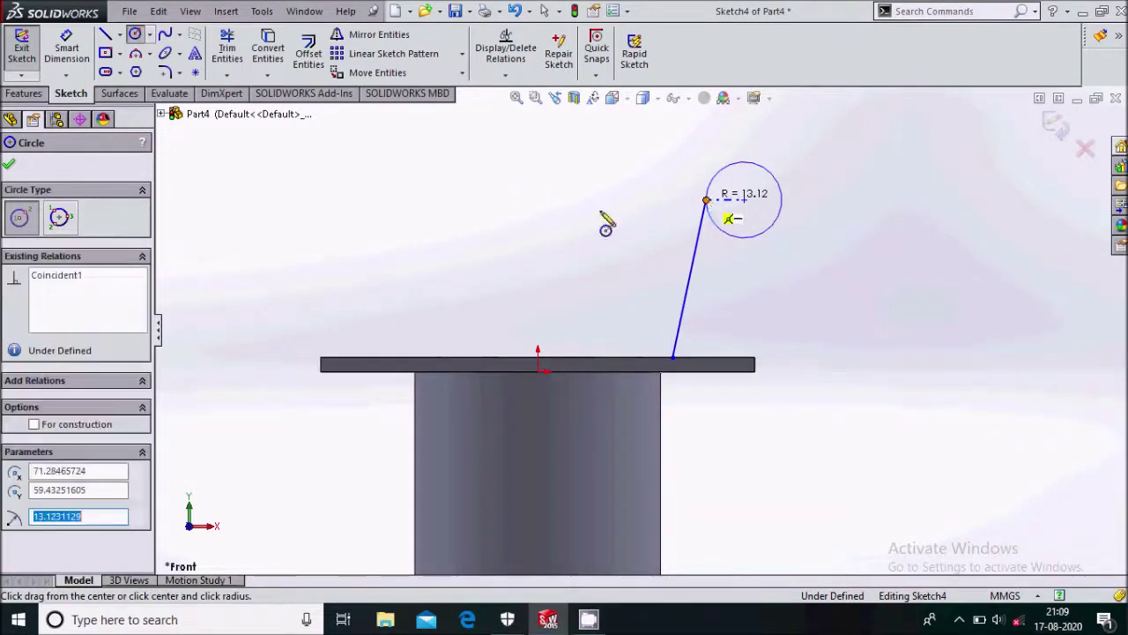
Step: Dimension the horizontal distance from the slanted line's lower end to the plate's outer corner as 31 mm
click(66, 48)
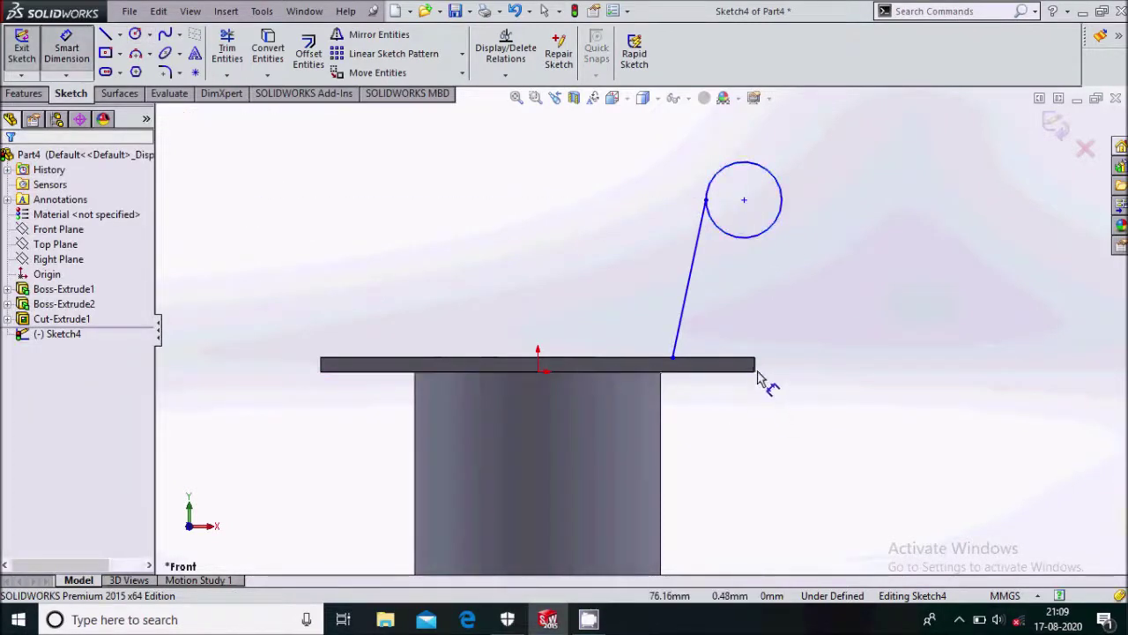
click(755, 374)
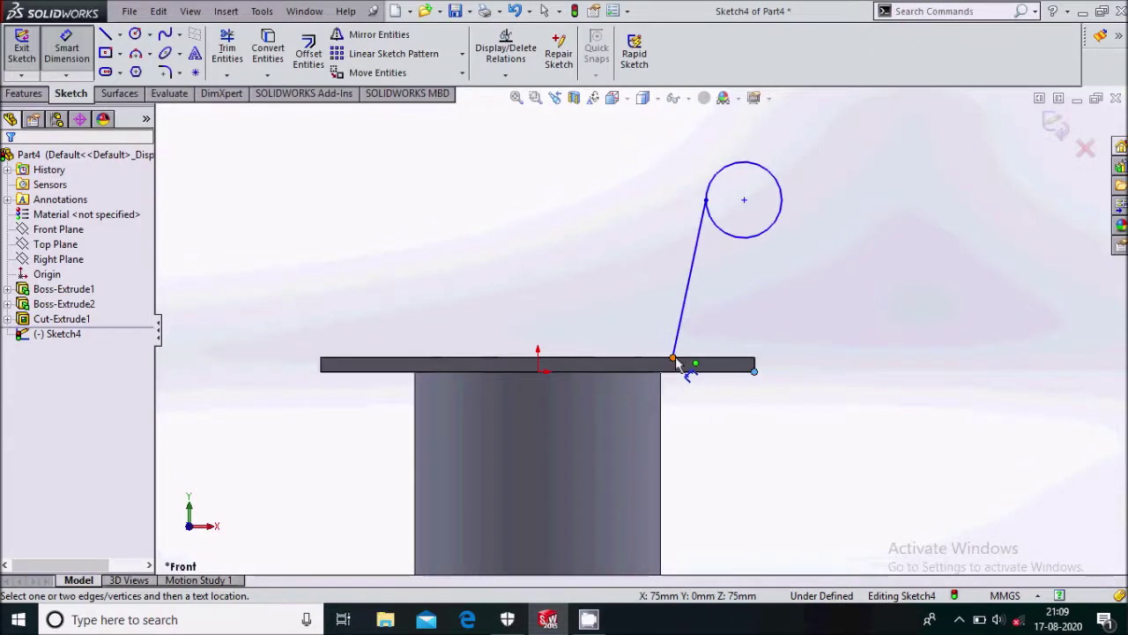
click(674, 362)
click(712, 430)
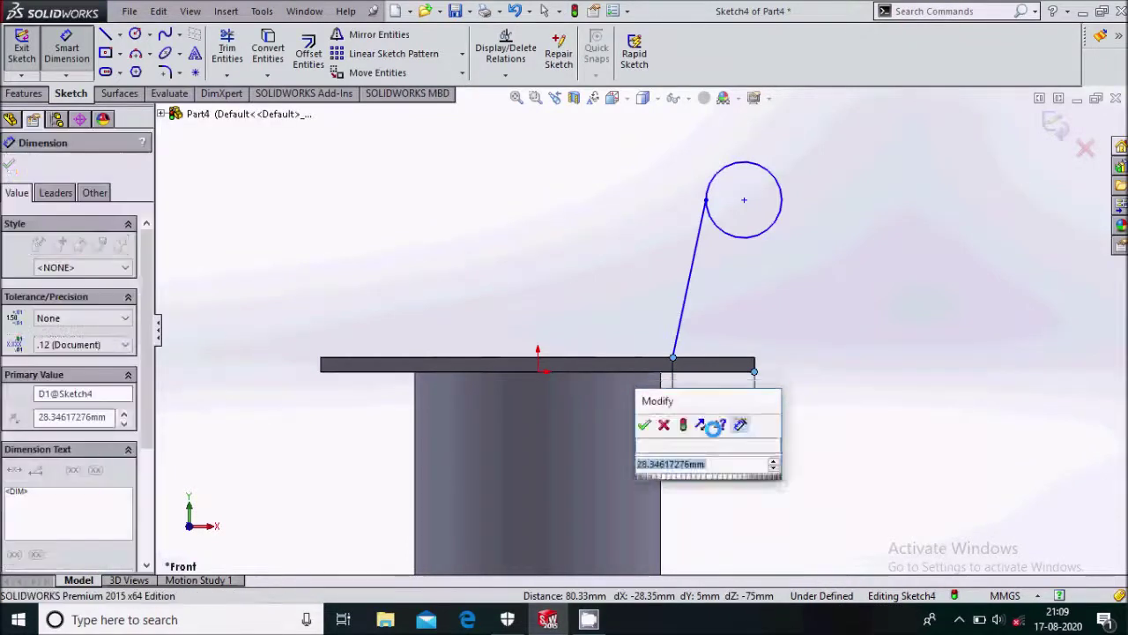
text(31)
key(Return)
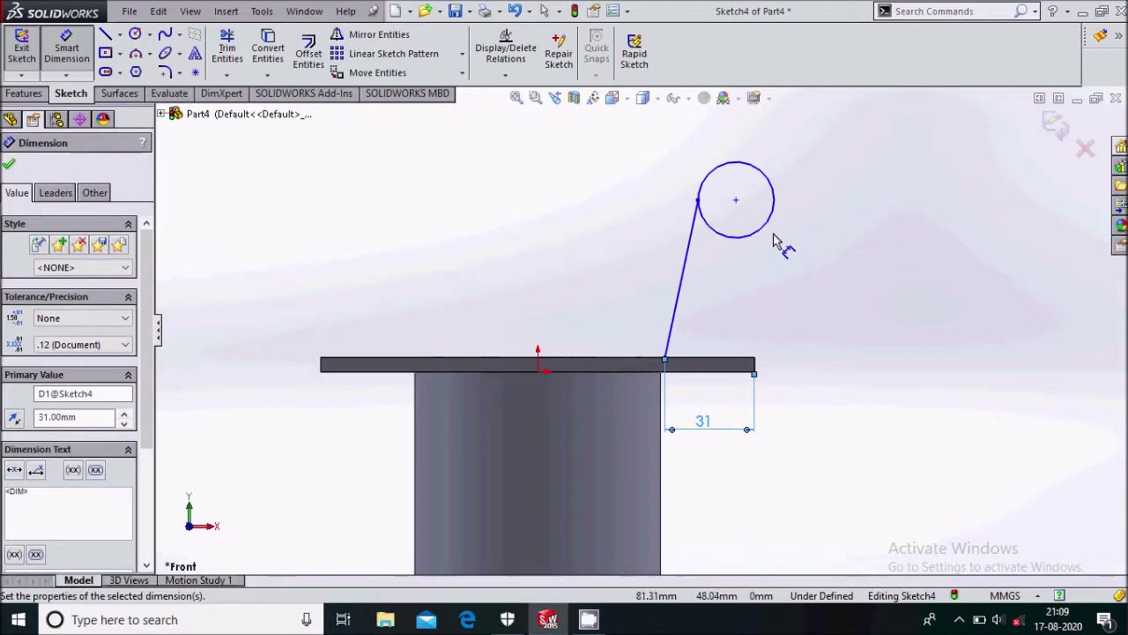
Step: Dimension the horizontal offset between the slanted line's two ends, accepting its drawn size
scroll(776, 240, down, 1)
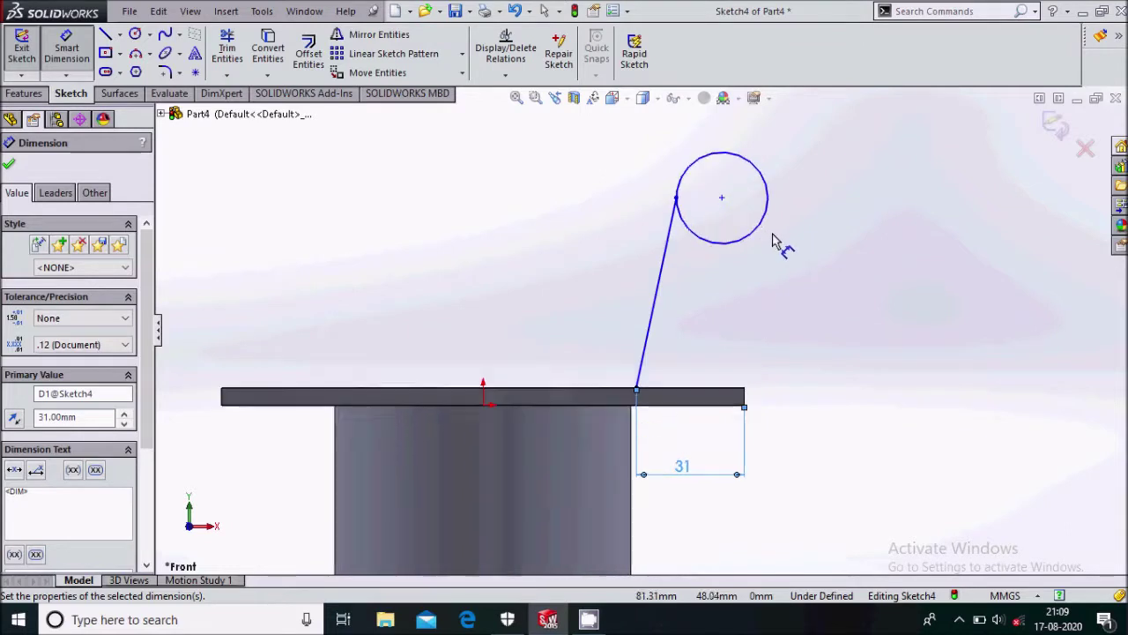
click(661, 293)
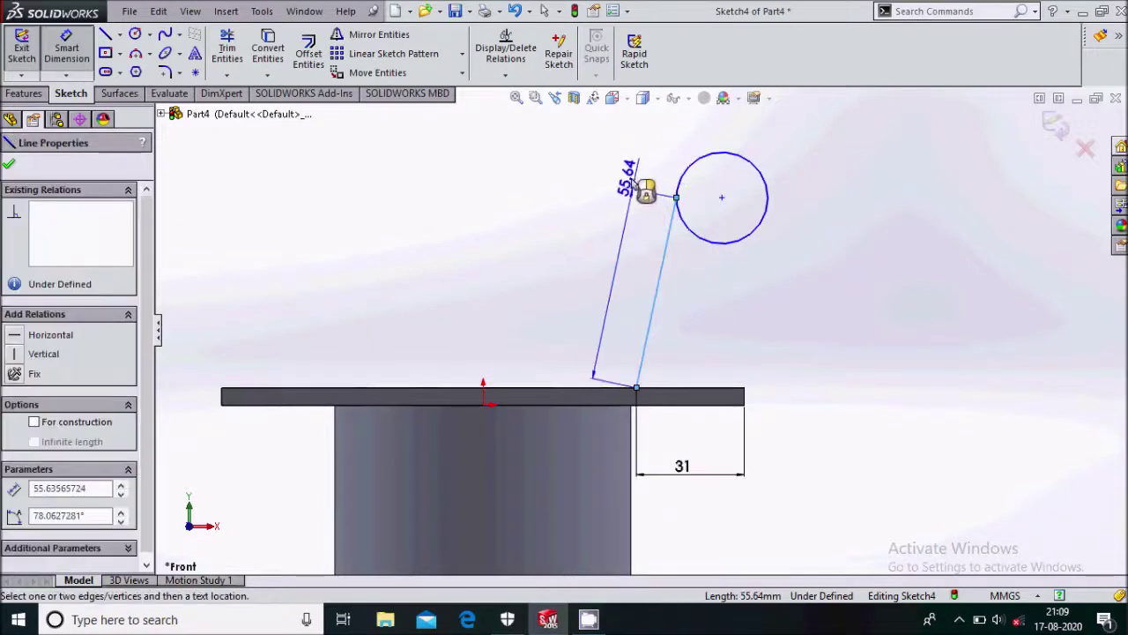
click(646, 169)
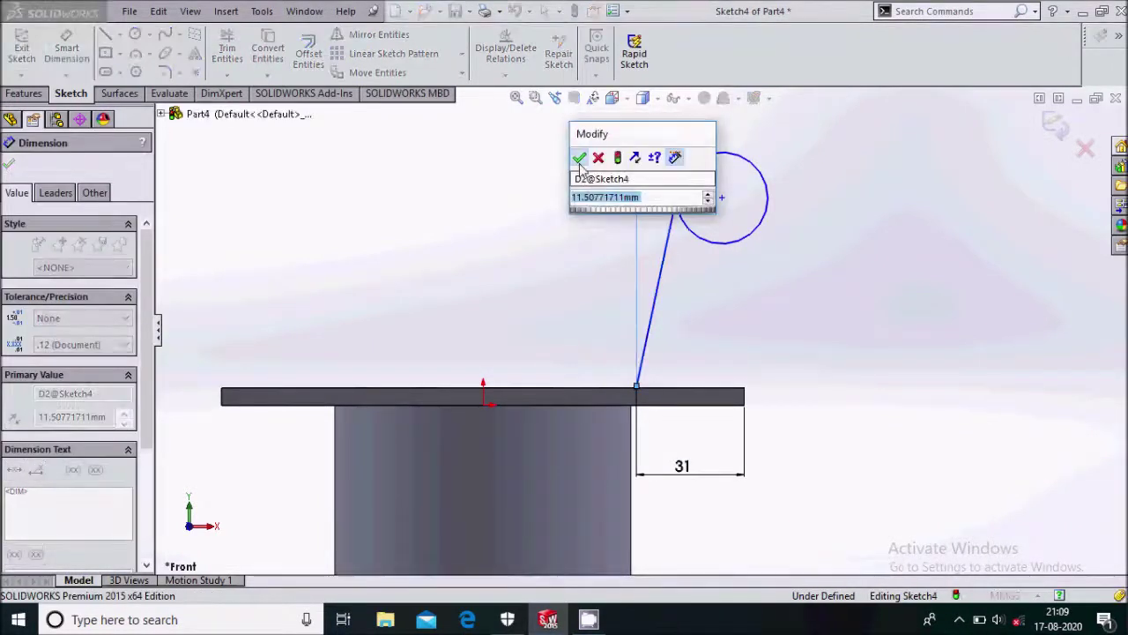
click(578, 157)
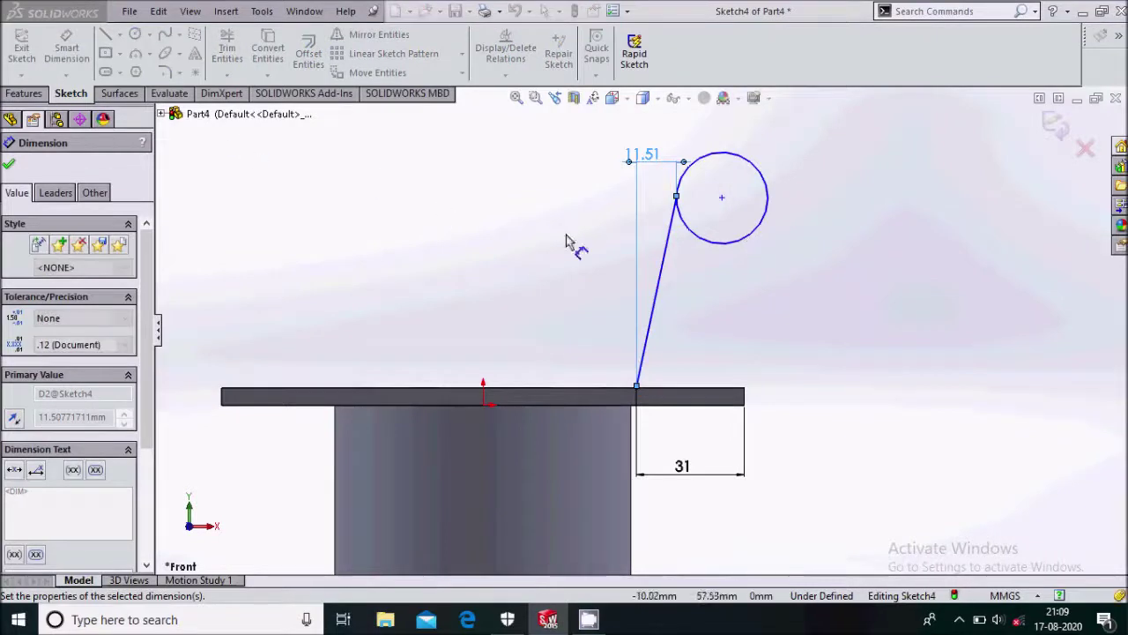
Step: Dimension the circle at the upper end of the slanted line with a 20 mm diameter
click(745, 241)
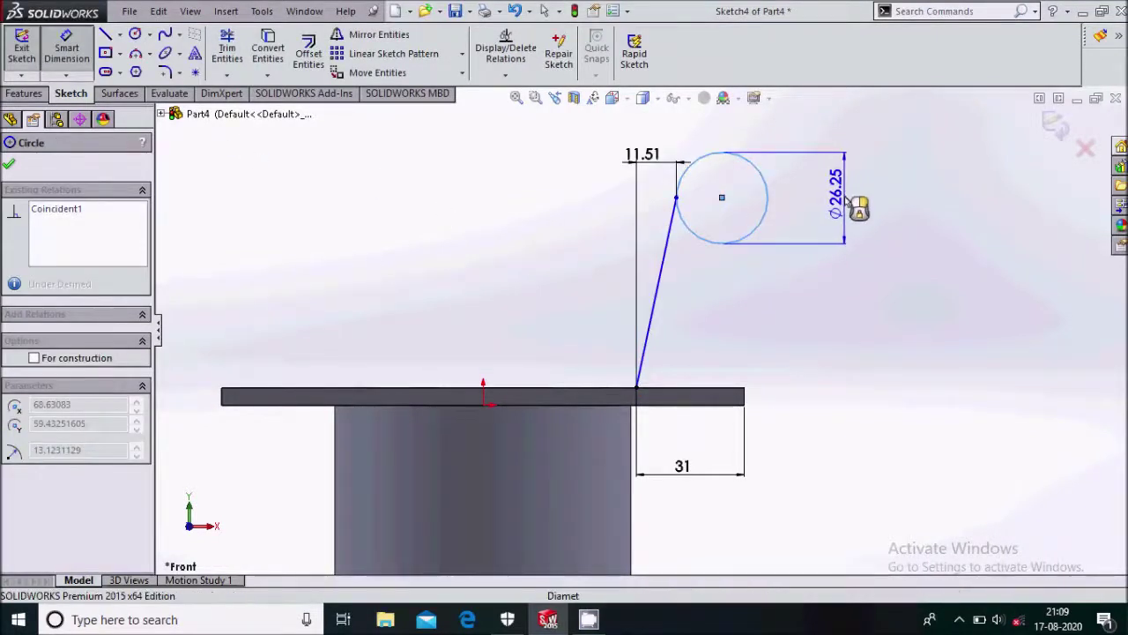
click(853, 207)
text(32)
key(BackSpace)
key(BackSpace)
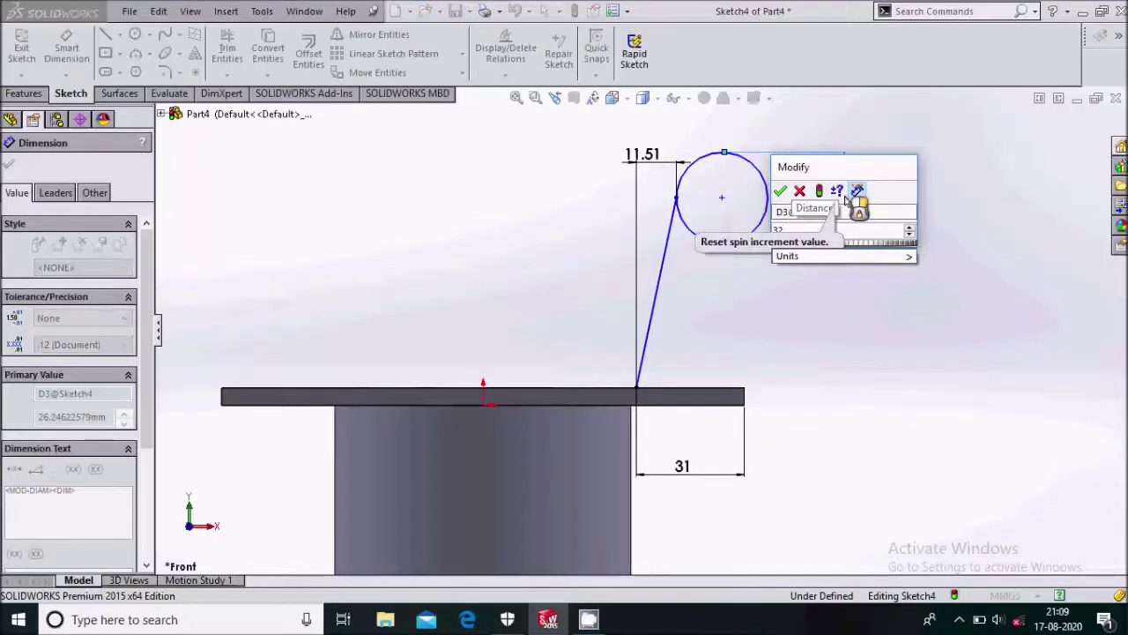
text(20)
key(Return)
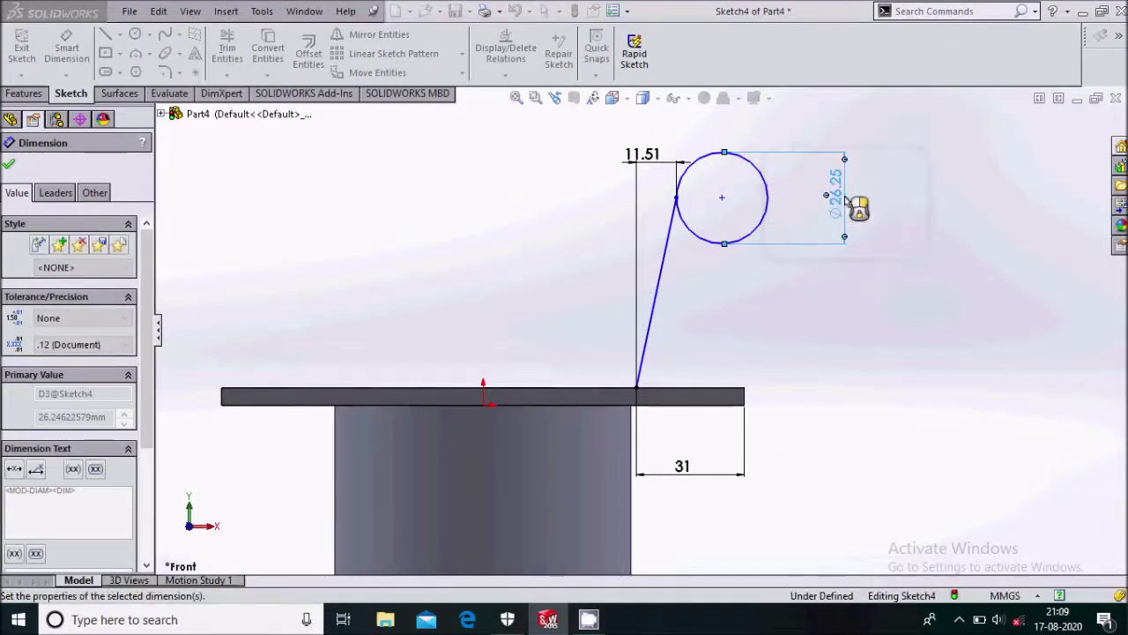
Step: Sketch a smaller concentric circle inside the 20 mm circle and set its diameter to 10 mm
click(135, 33)
click(711, 197)
click(721, 210)
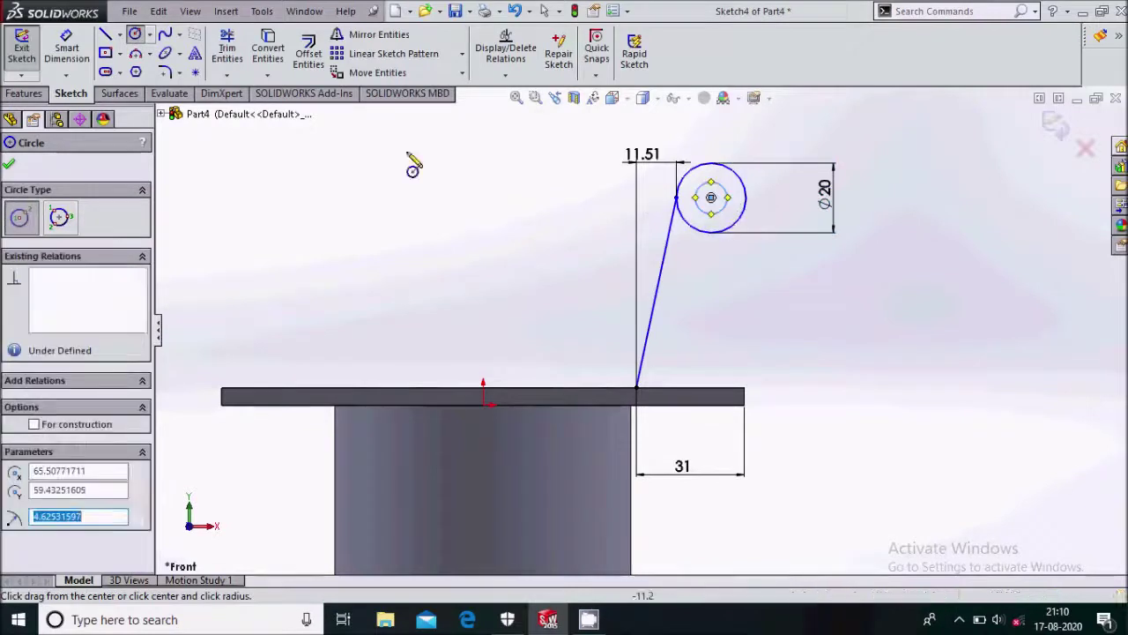
click(66, 48)
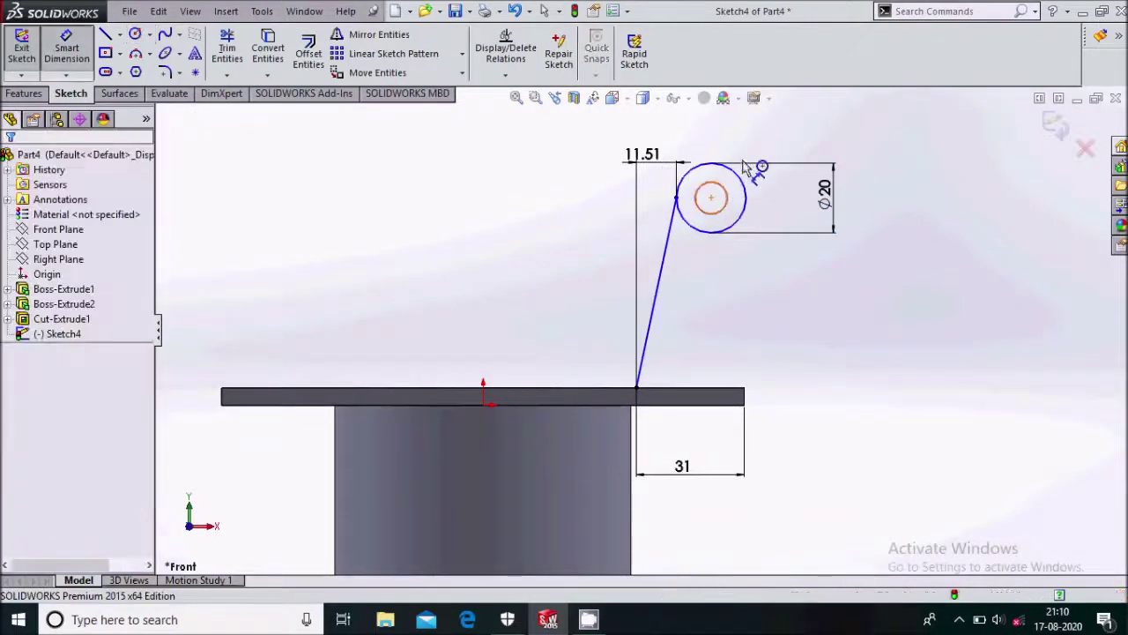
click(723, 185)
click(751, 154)
text(10)
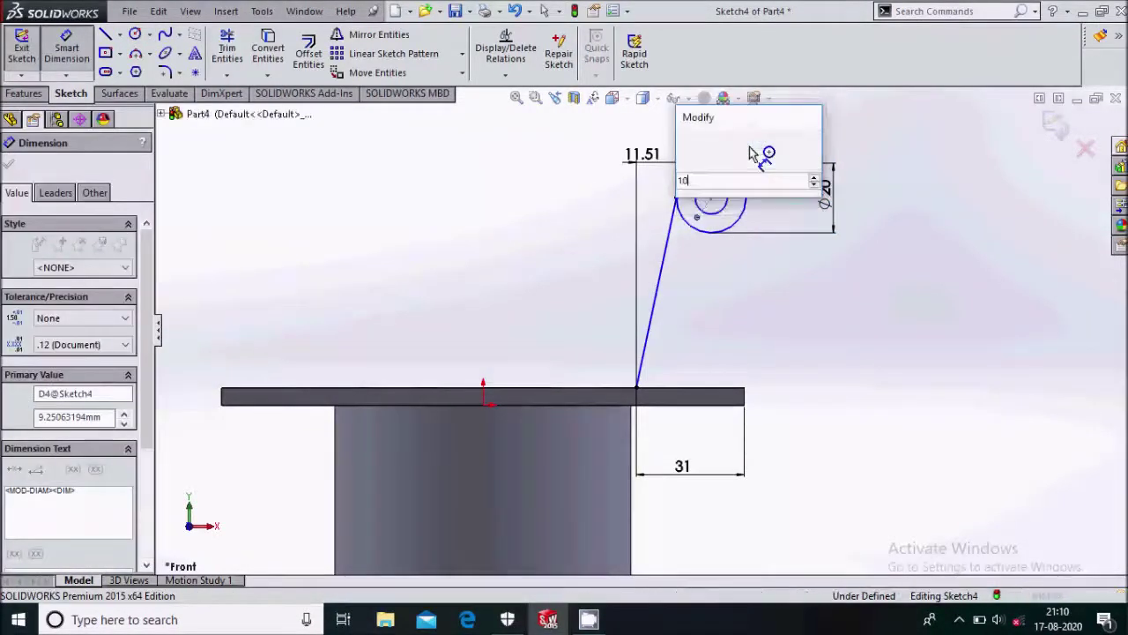
key(Return)
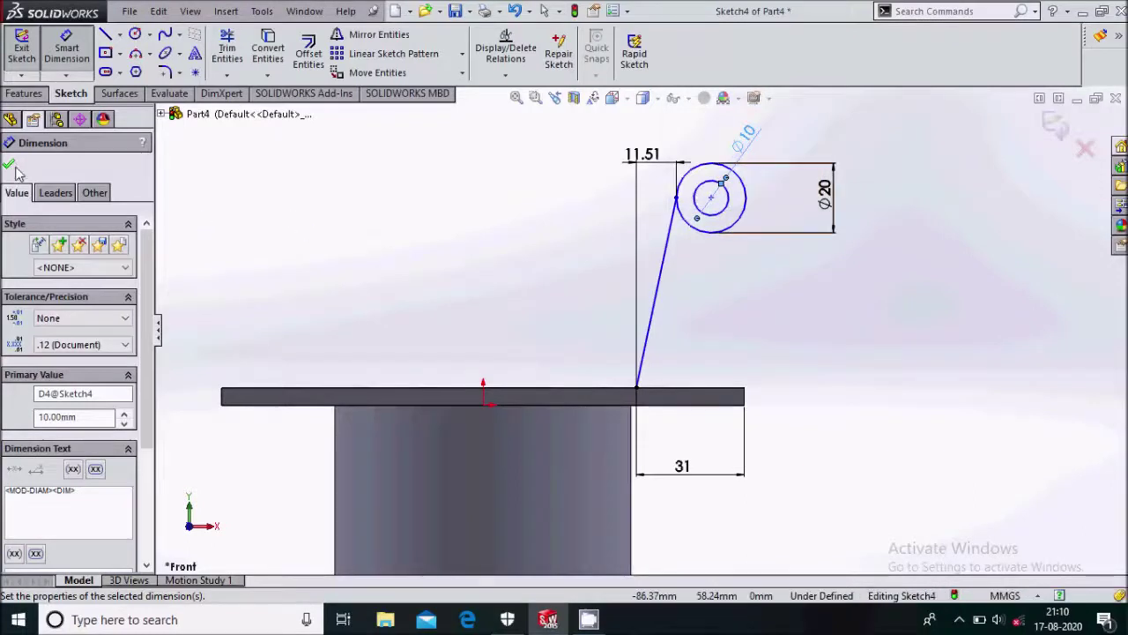
click(8, 164)
Step: Draw a slanted centerline about 56 mm long from the circles' centre down to the plate's top edge
click(116, 34)
click(149, 68)
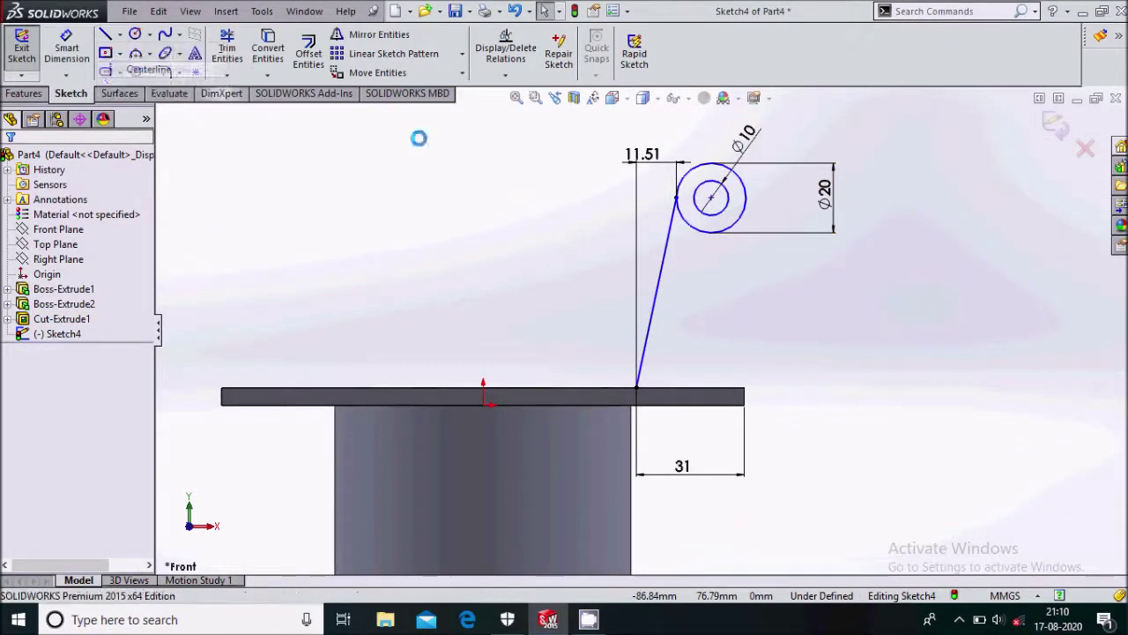
click(712, 199)
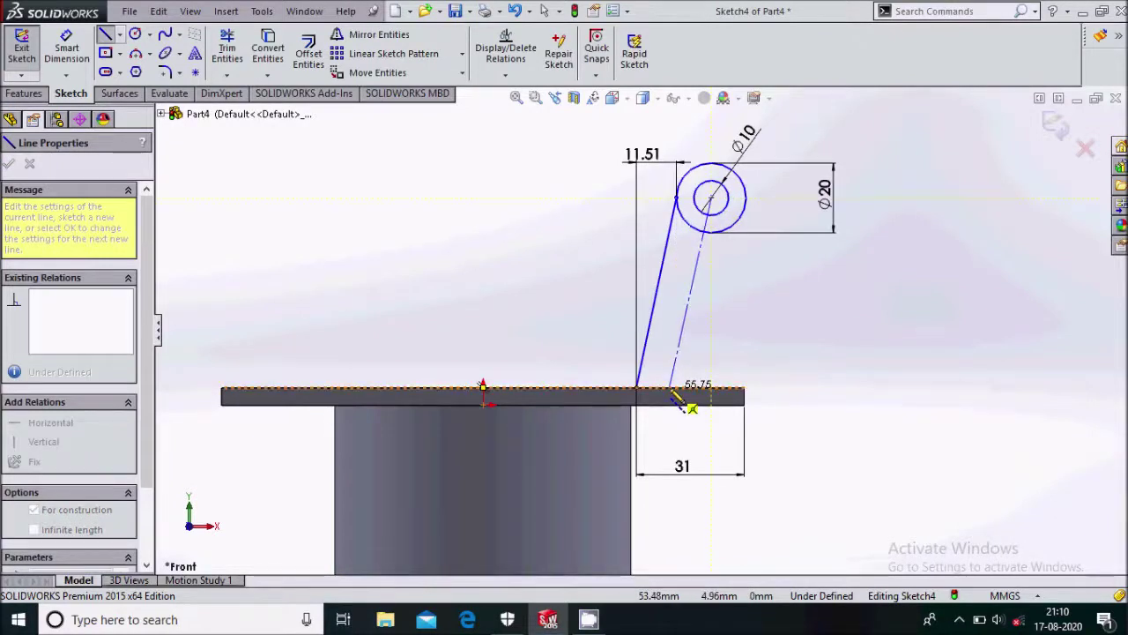
click(677, 389)
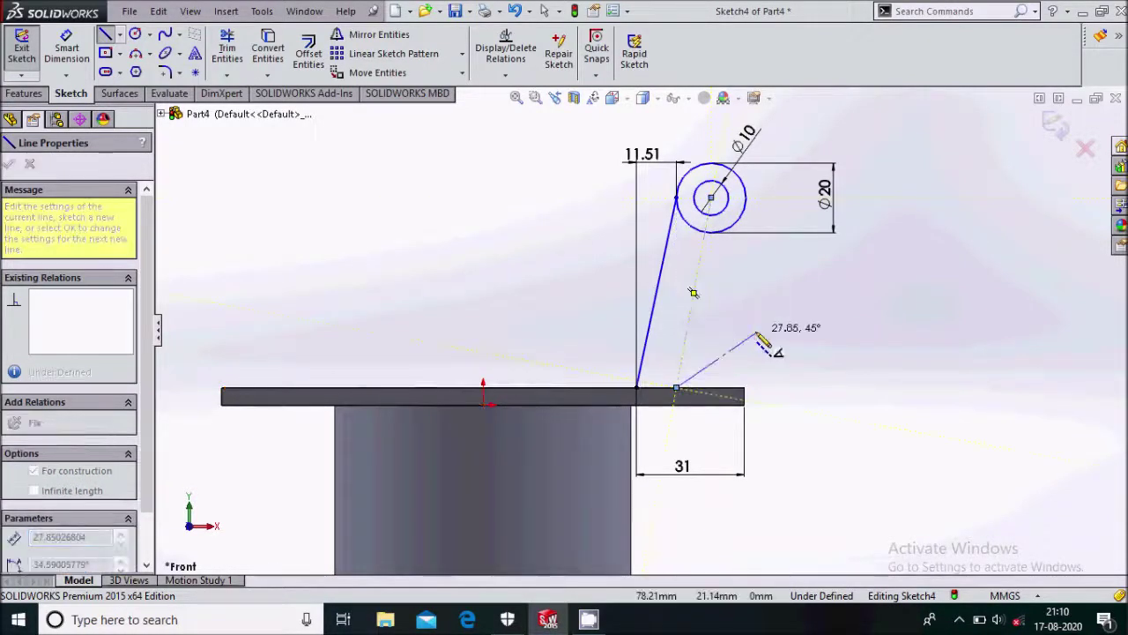
key(Escape)
key(Escape)
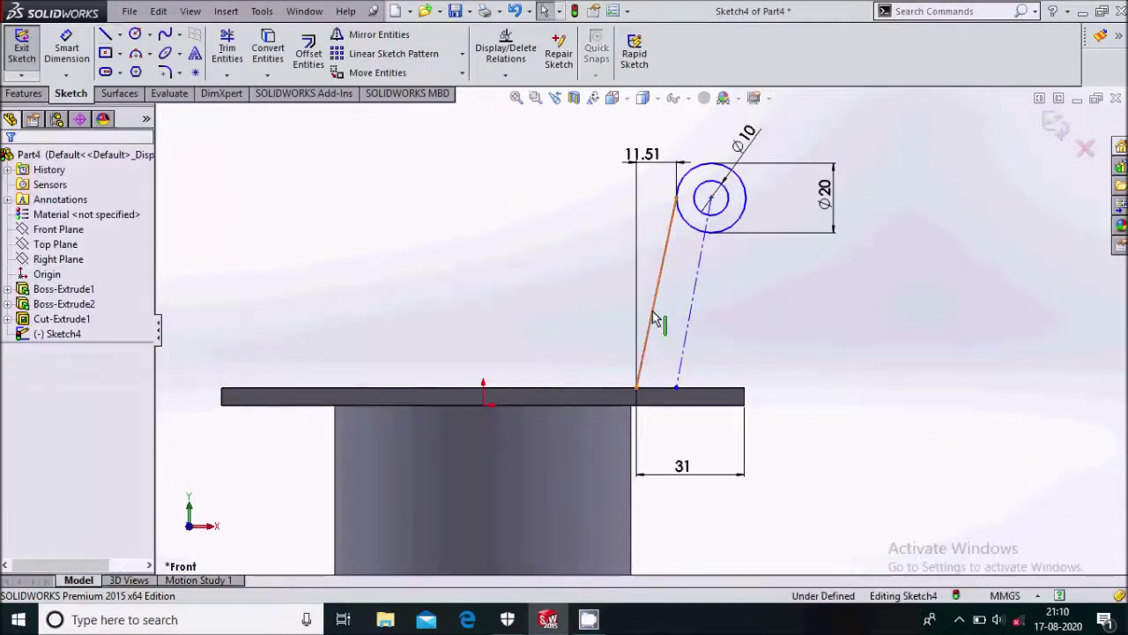
Step: Mirror the slanted line about the centerline, keeping the original
click(653, 319)
click(388, 37)
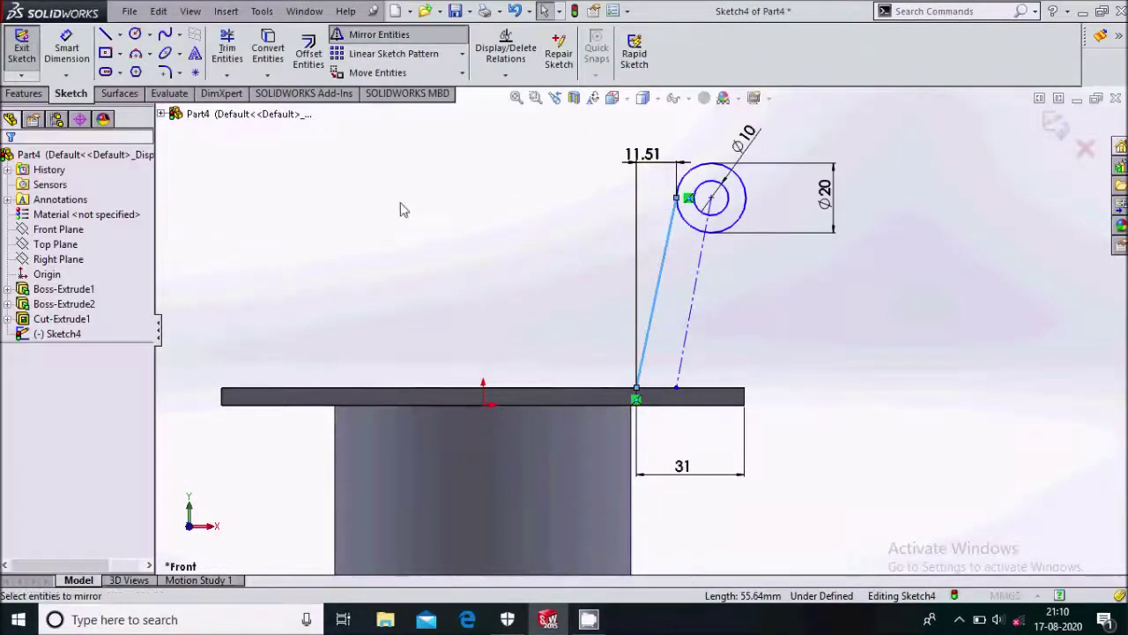
click(122, 379)
click(683, 348)
click(9, 164)
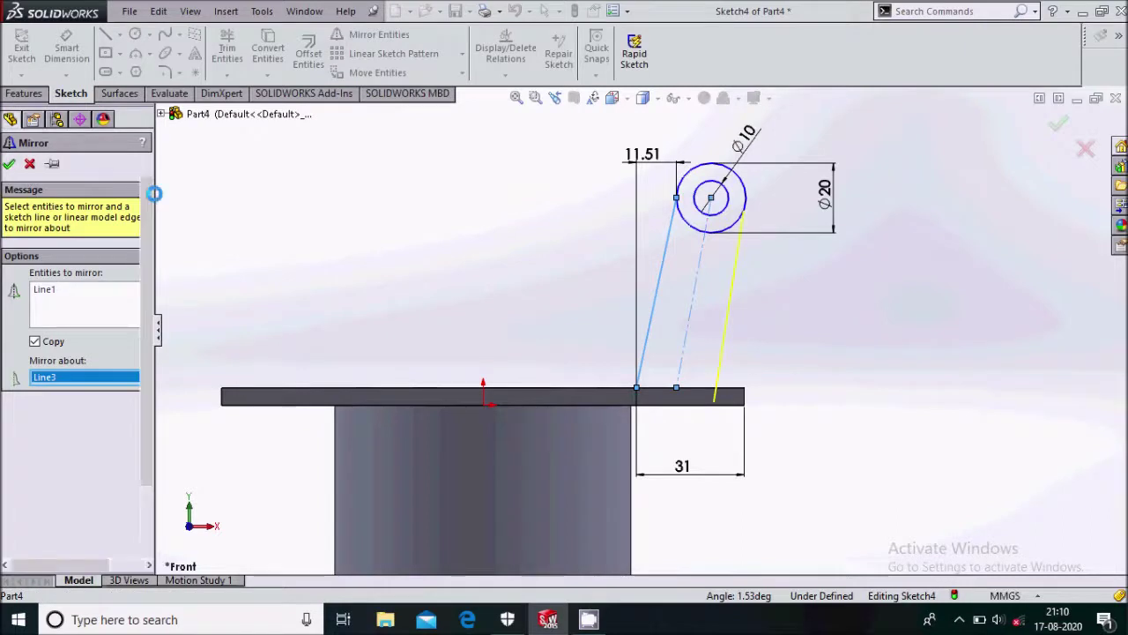
Step: Add a tangent relation between the mirrored line and the outer circle
scroll(767, 221, down, 2)
click(724, 211)
ctrl+click(720, 231)
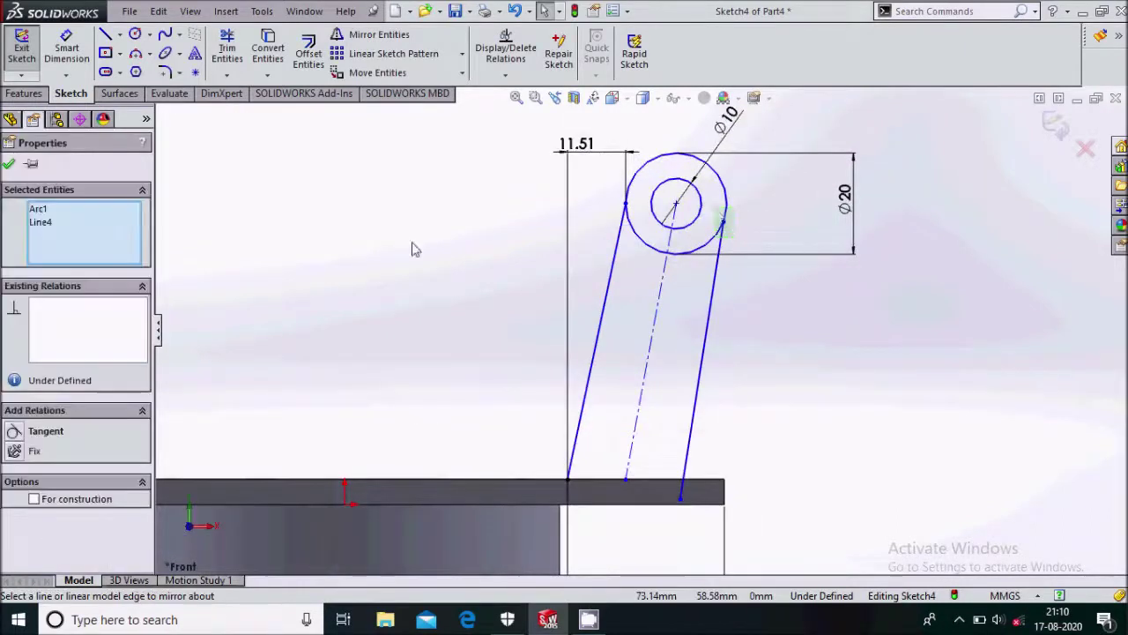
click(15, 430)
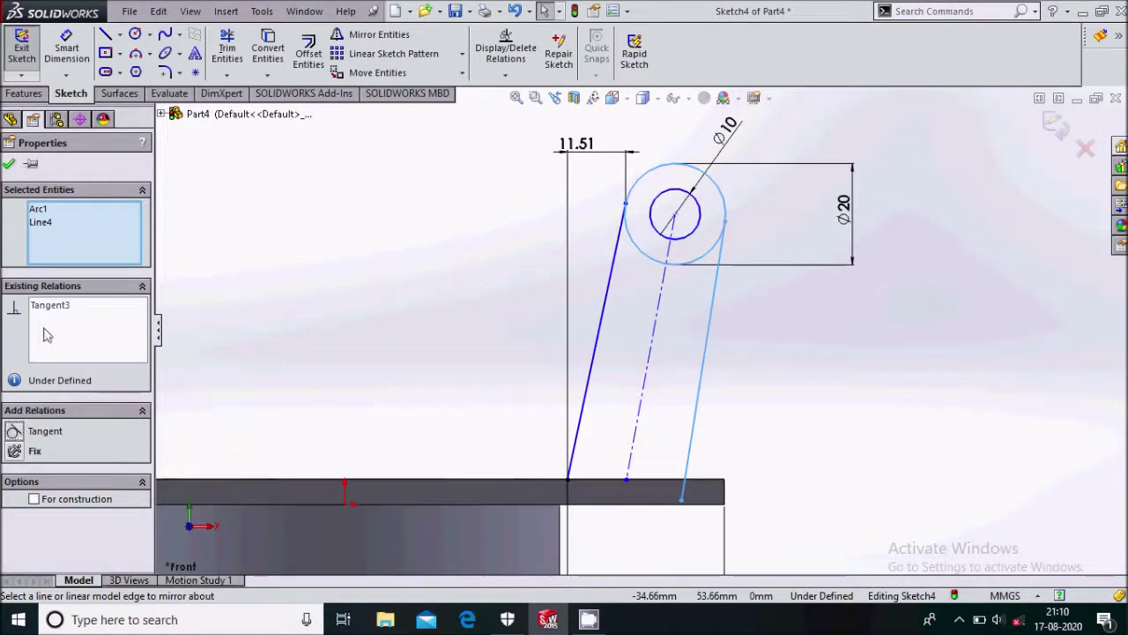
click(9, 165)
Step: Try to trim the end of the mirrored line that overlaps the plate, and undo the trim
click(66, 48)
click(227, 48)
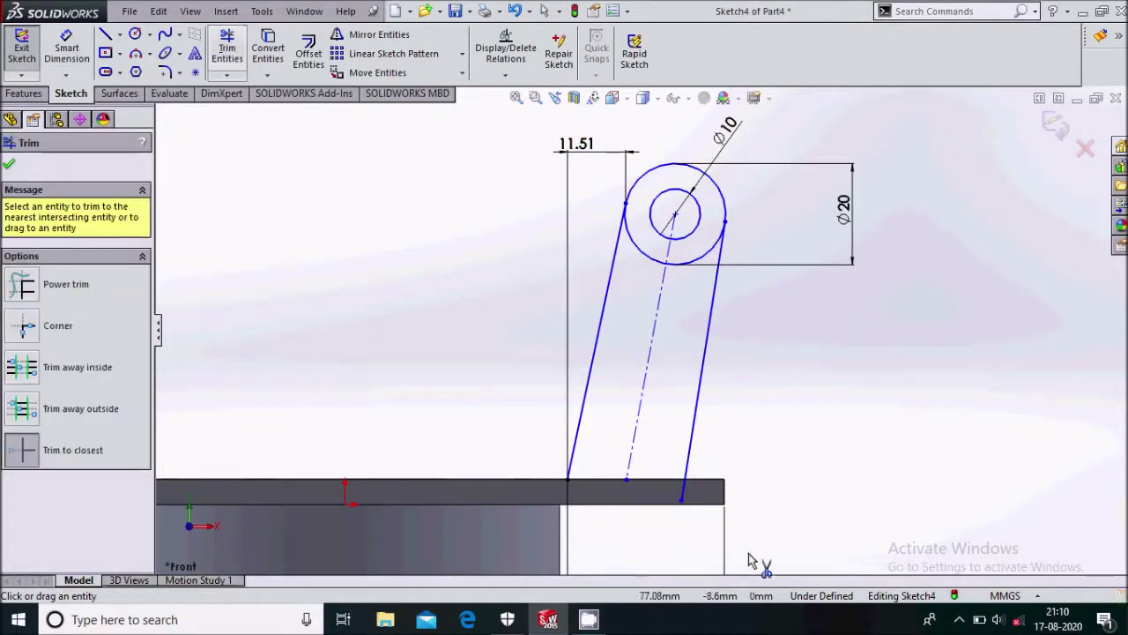
click(680, 500)
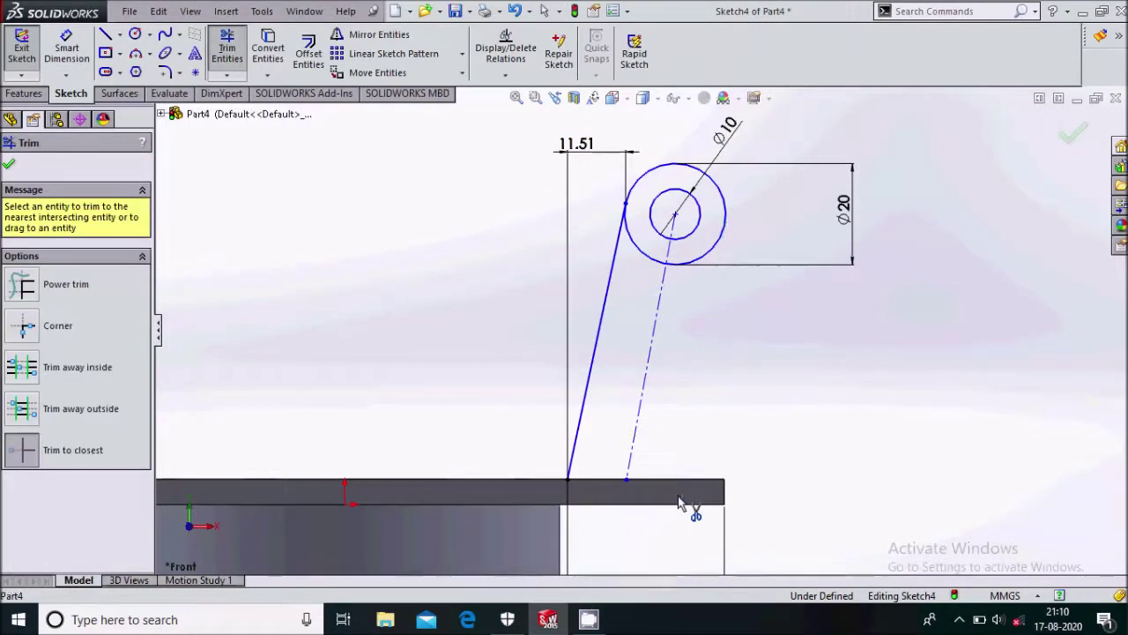
key(ctrl+z)
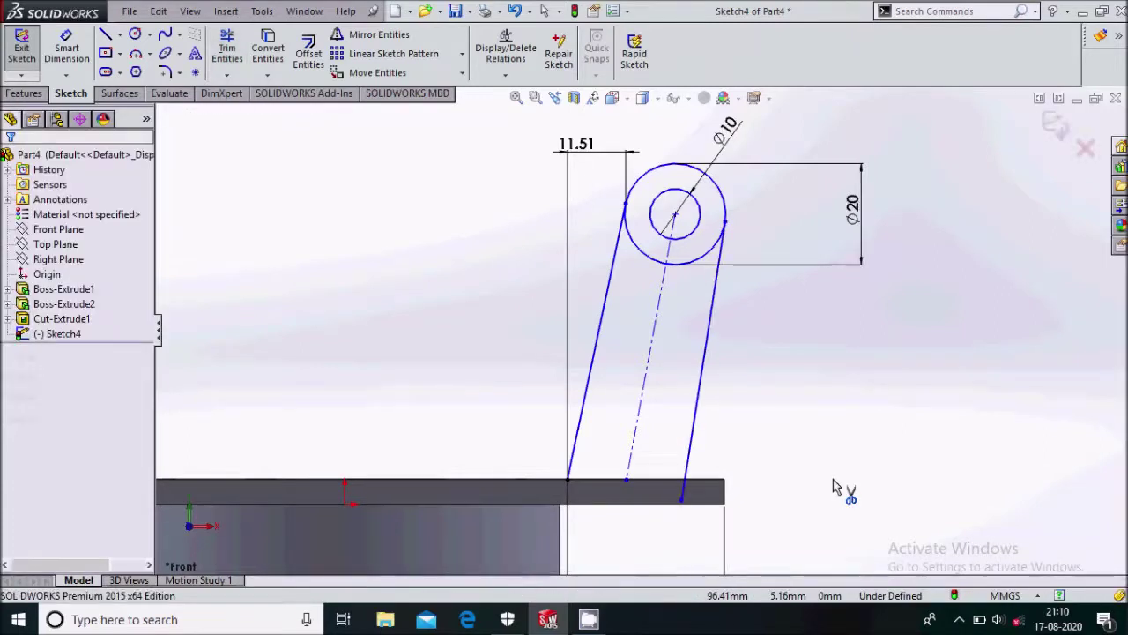
Step: Draw a line about 23 mm long along the plate's top edge between the two slanted lines, and trim the mirrored line's end below it
click(567, 479)
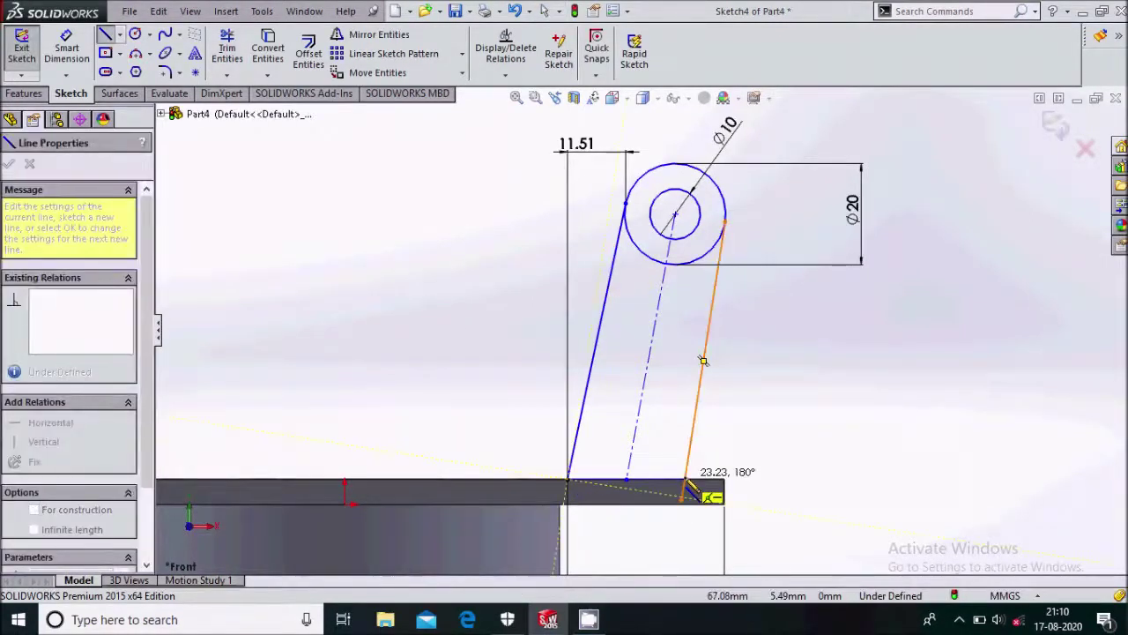
click(685, 482)
key(Escape)
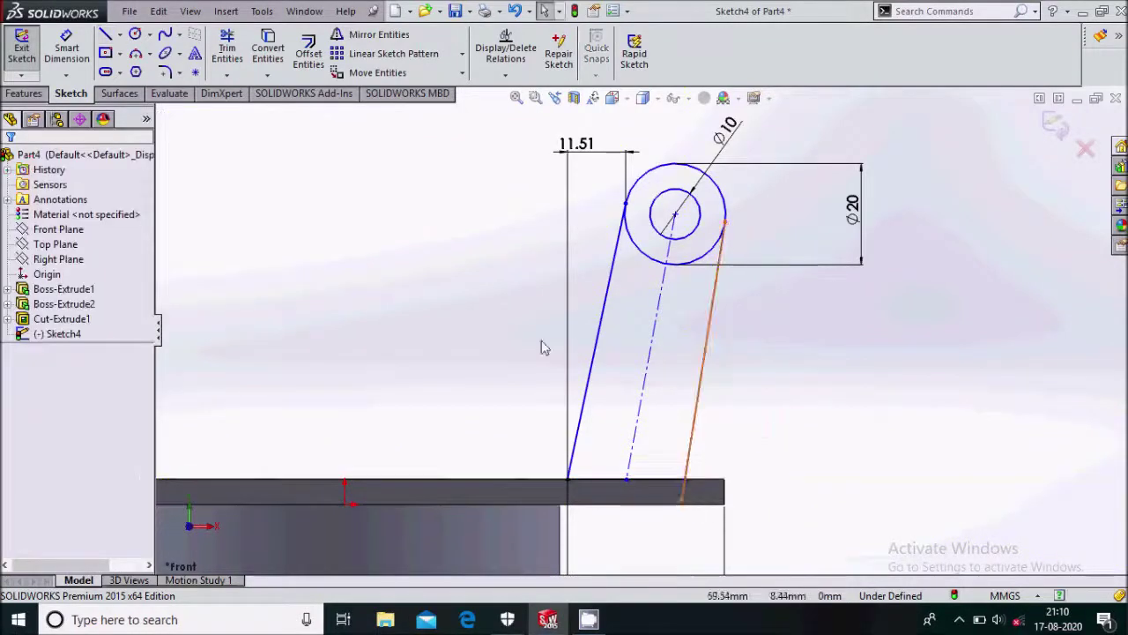
click(226, 49)
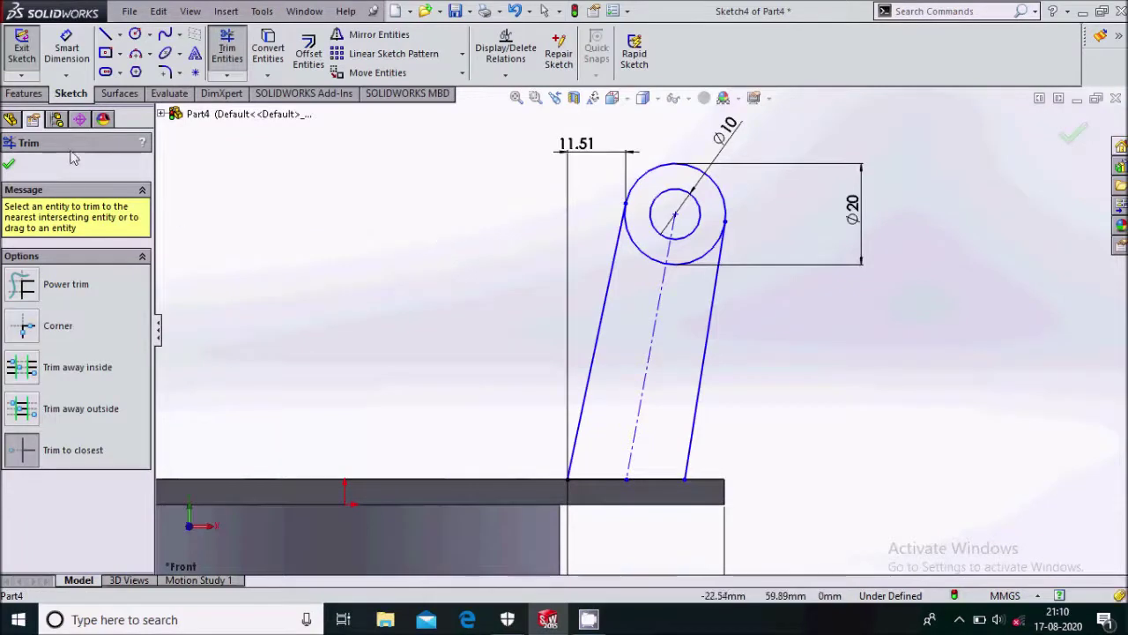
Step: Dimension the height of the circles' centre above the plate's lower edge as 50 mm
click(78, 68)
click(702, 504)
click(675, 215)
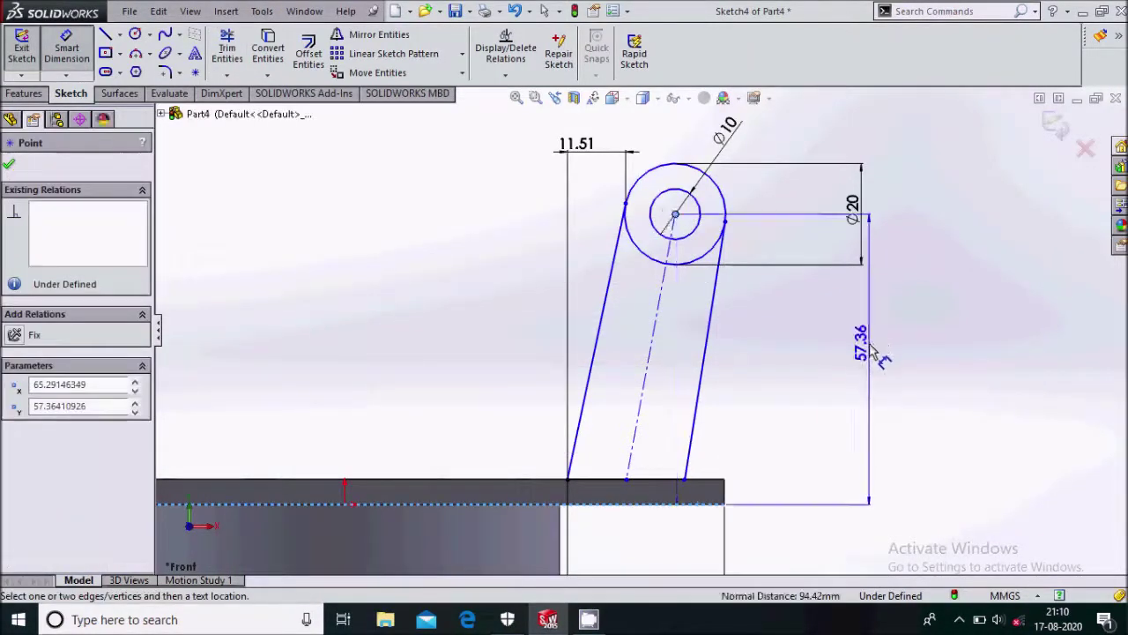
click(872, 350)
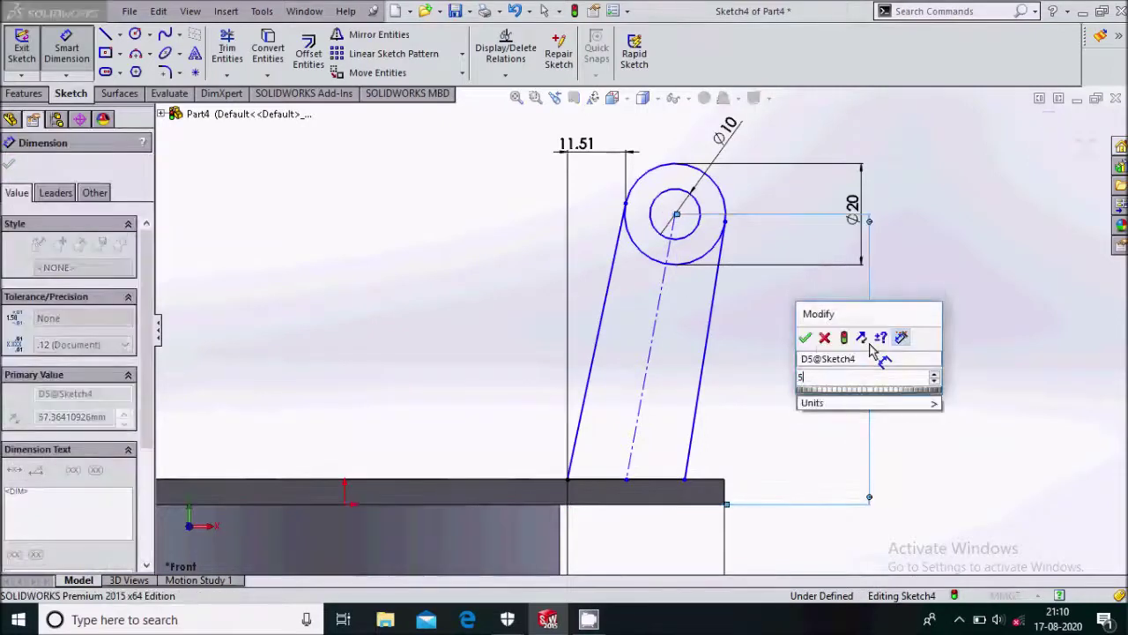
text(50)
key(Return)
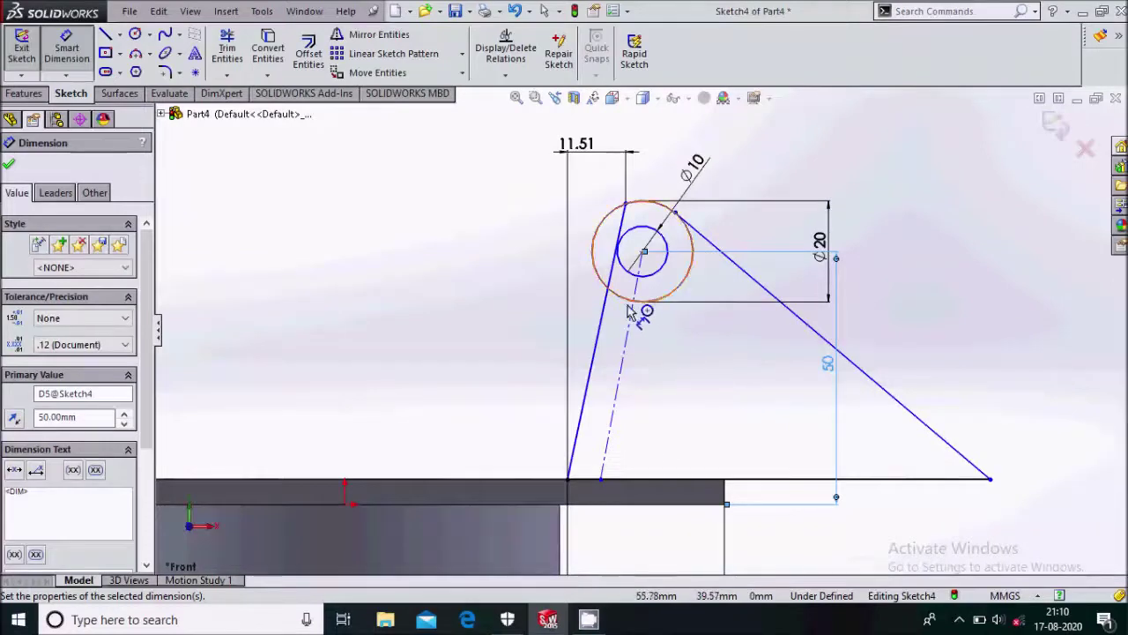
key(Escape)
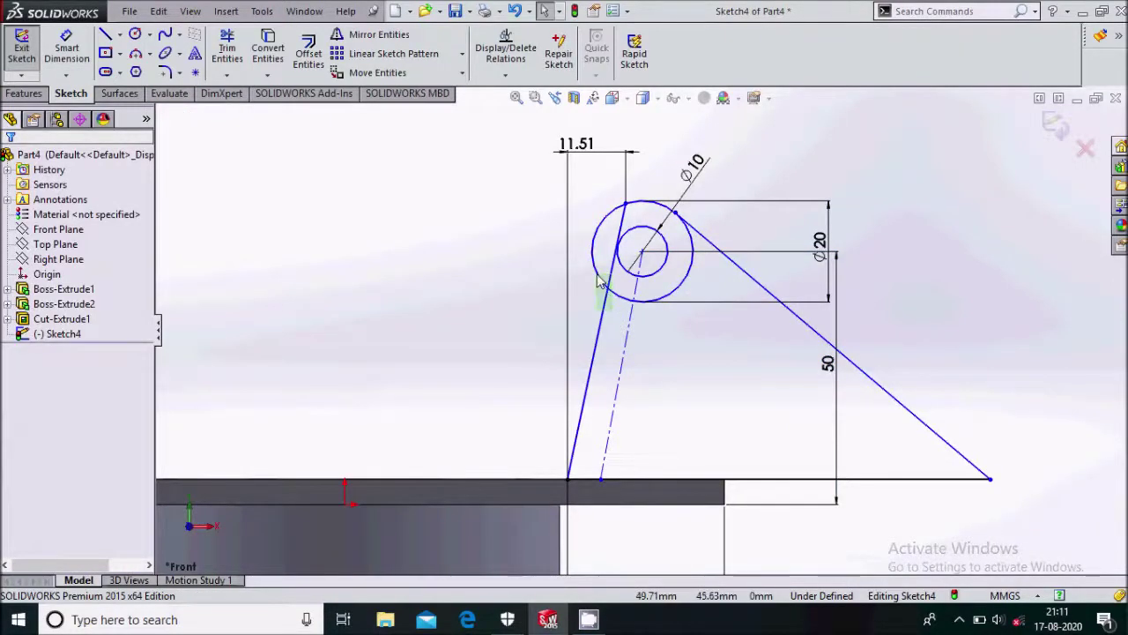
Step: Add a tangent relation between the outer circle and the lug's left slanted line
drag(600, 282, 518, 301)
click(15, 431)
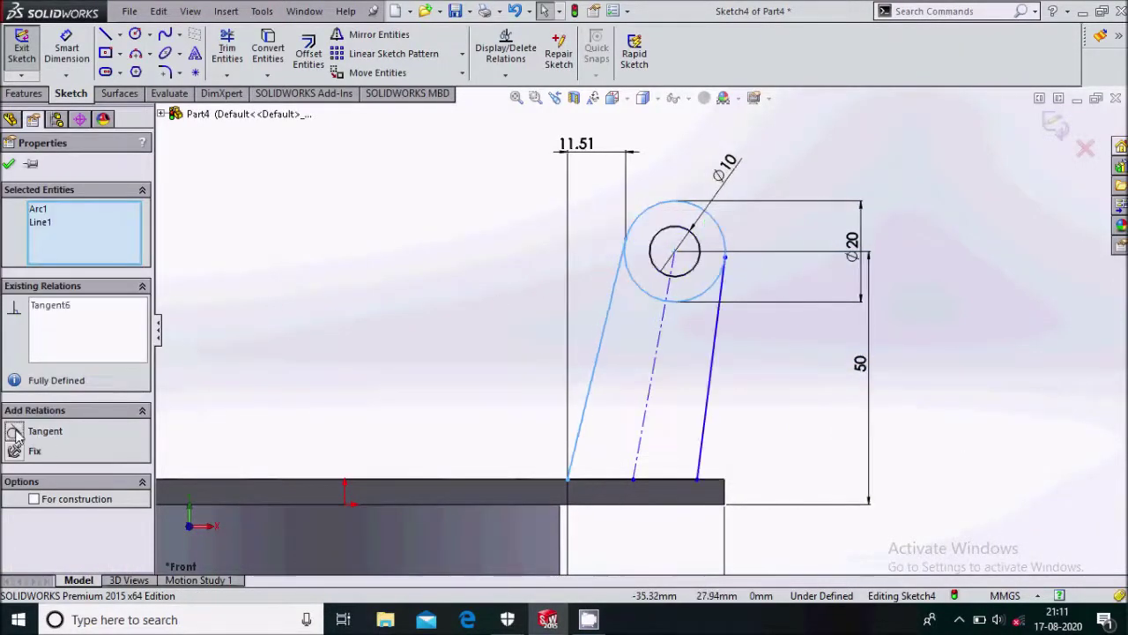
key(Escape)
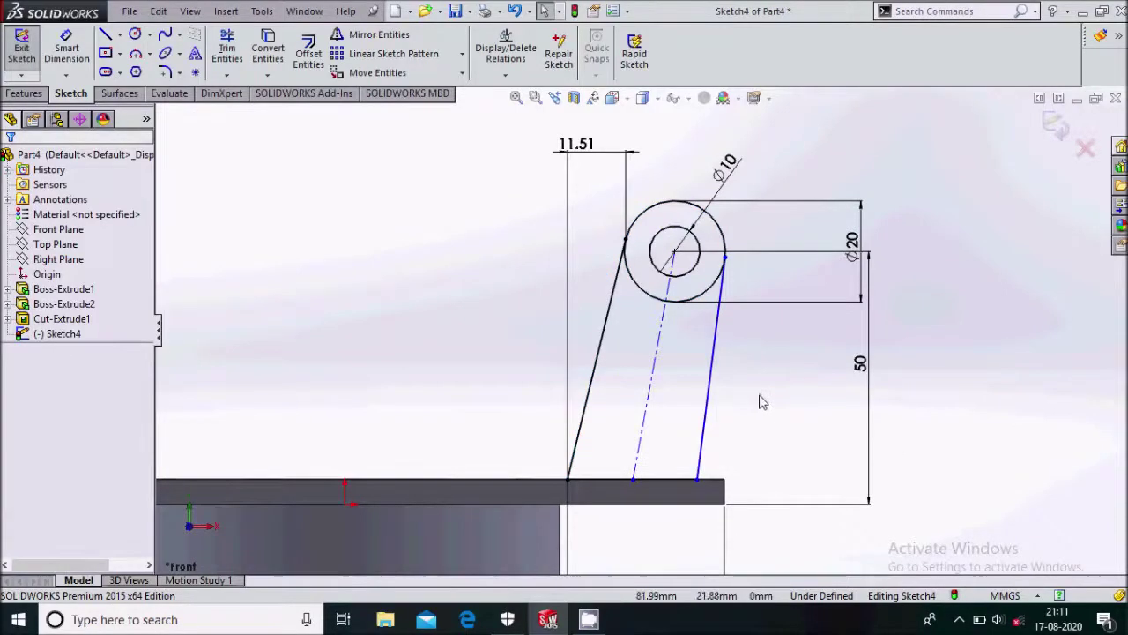
Step: Dimension the lug's base line along the plate's top edge as 20 mm
click(66, 49)
scroll(633, 343, up, 1)
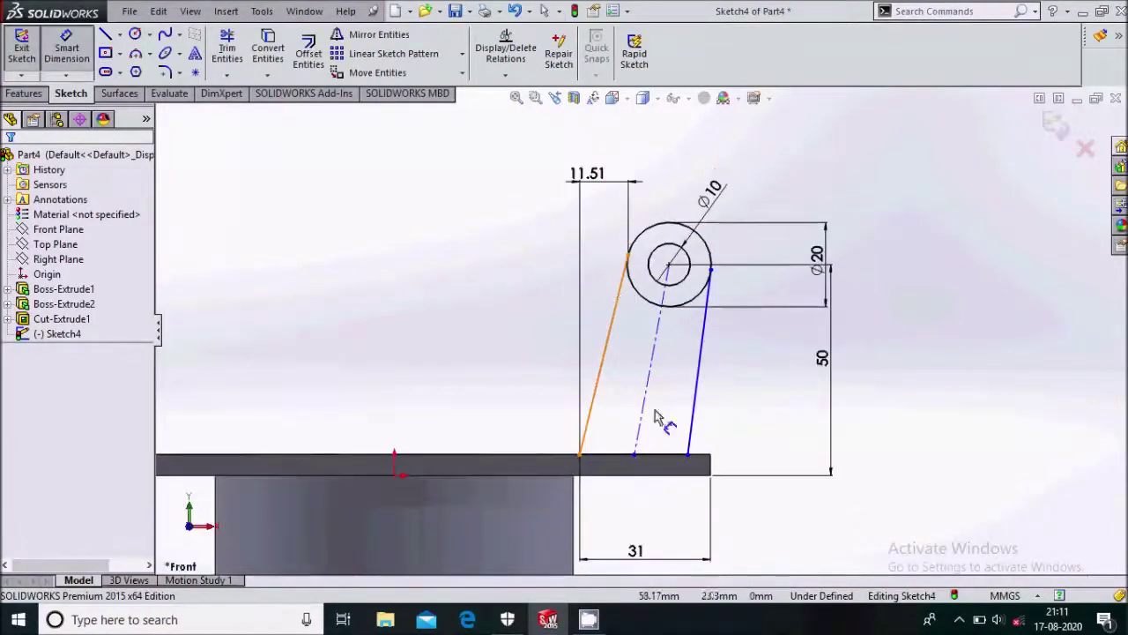
click(659, 479)
click(640, 519)
text(20)
key(Return)
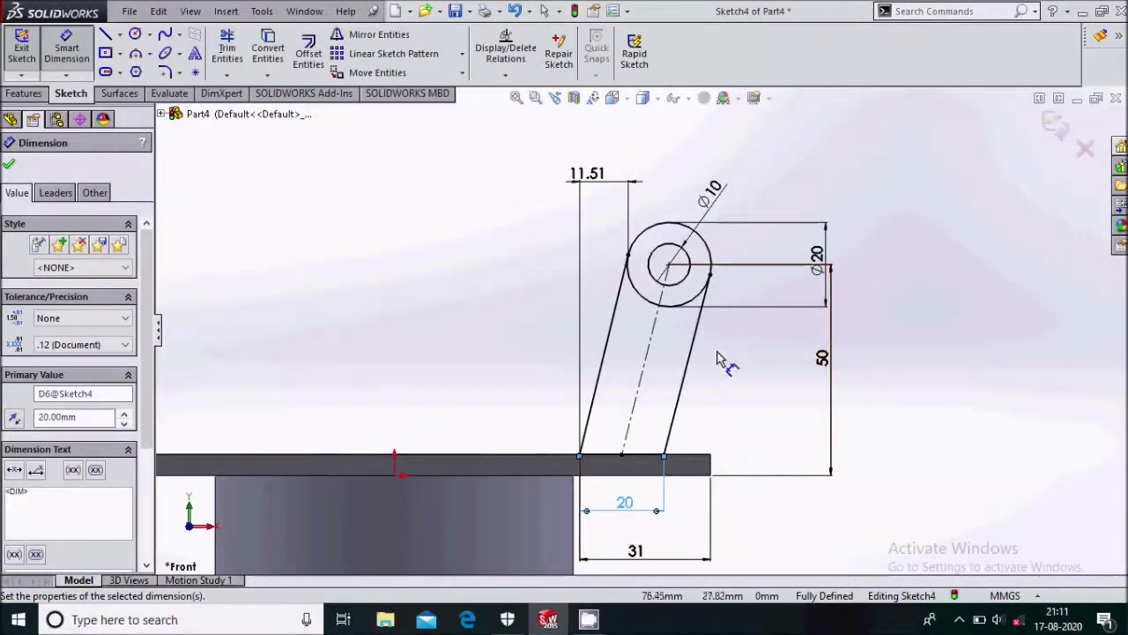
click(606, 370)
click(642, 375)
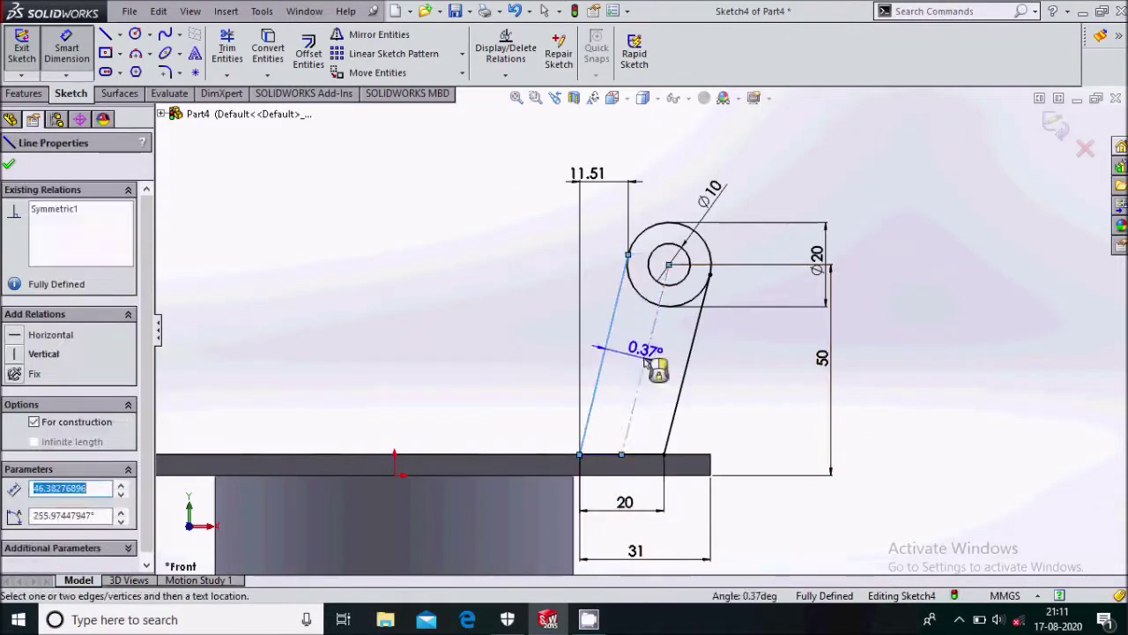
click(621, 467)
scroll(608, 493, down, 2)
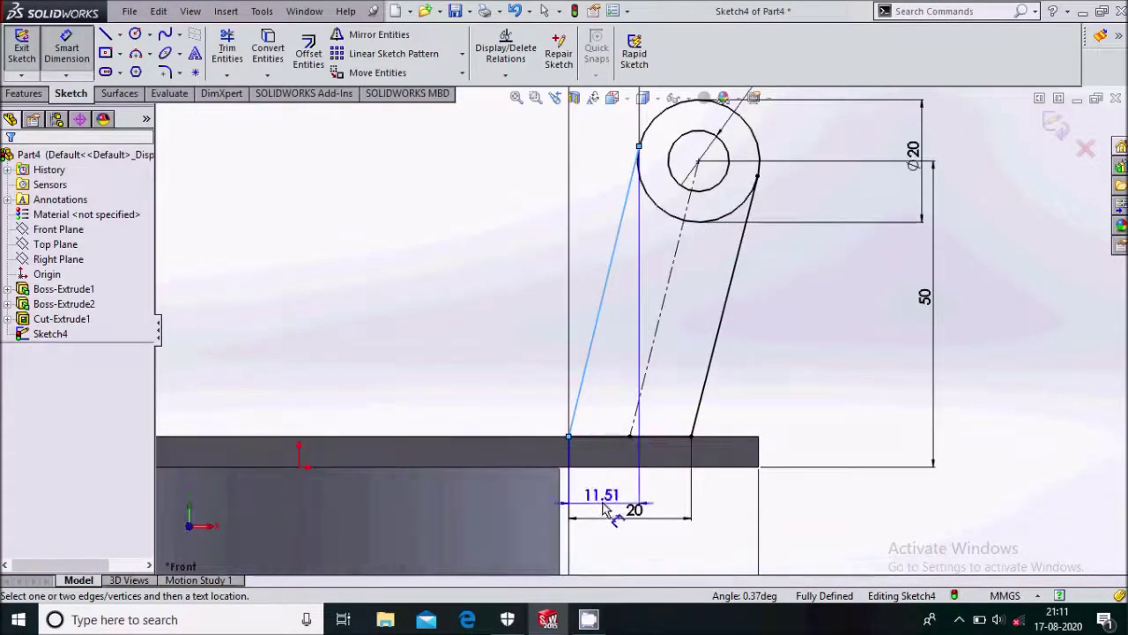
key(Escape)
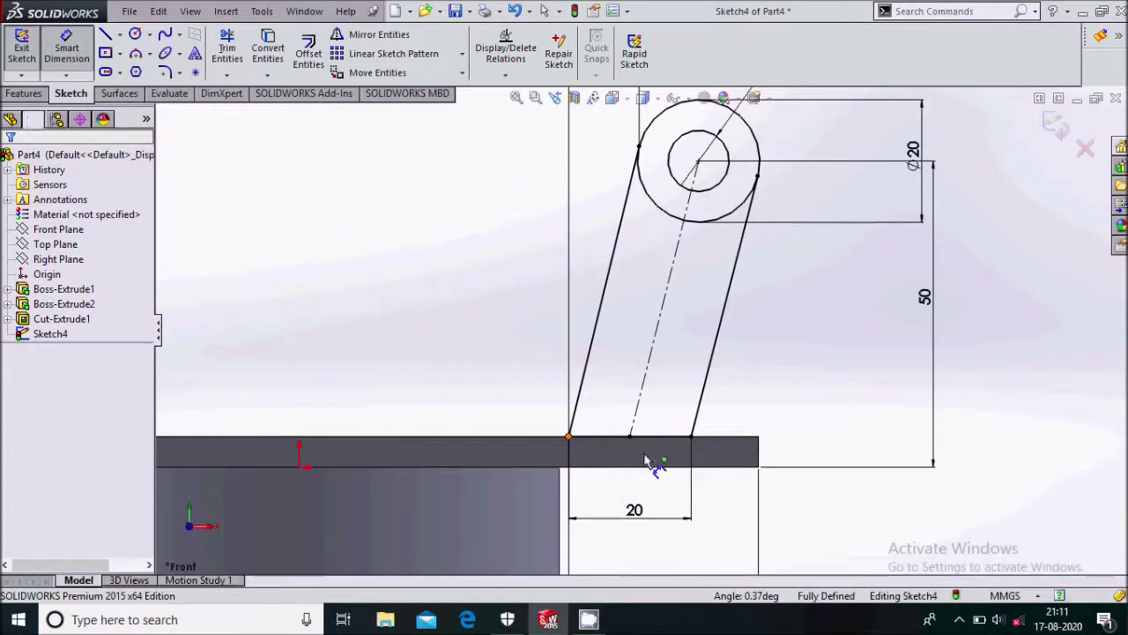
Step: Try to dimension the distance between the lower ends of the left slanted line and the centreline
click(630, 440)
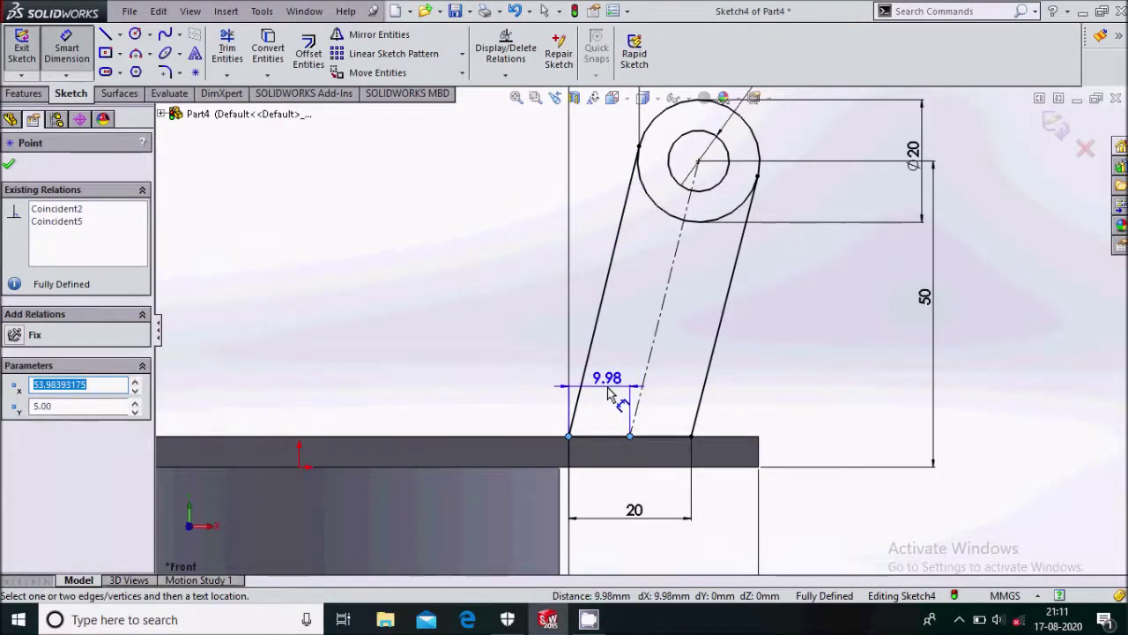
click(608, 395)
click(690, 237)
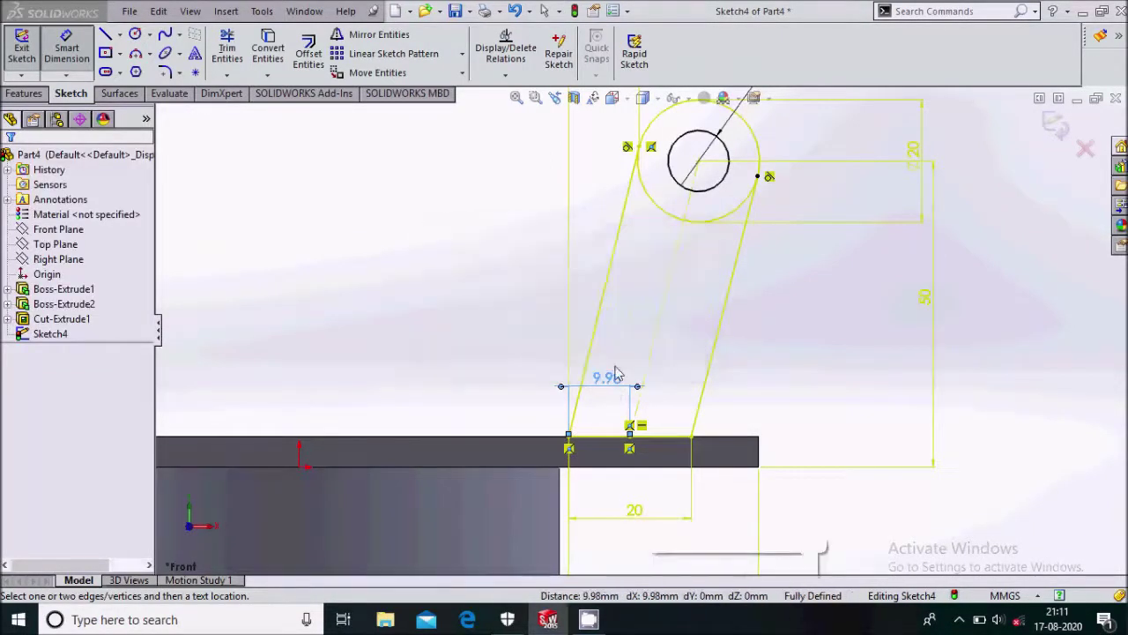
scroll(696, 388, up, 3)
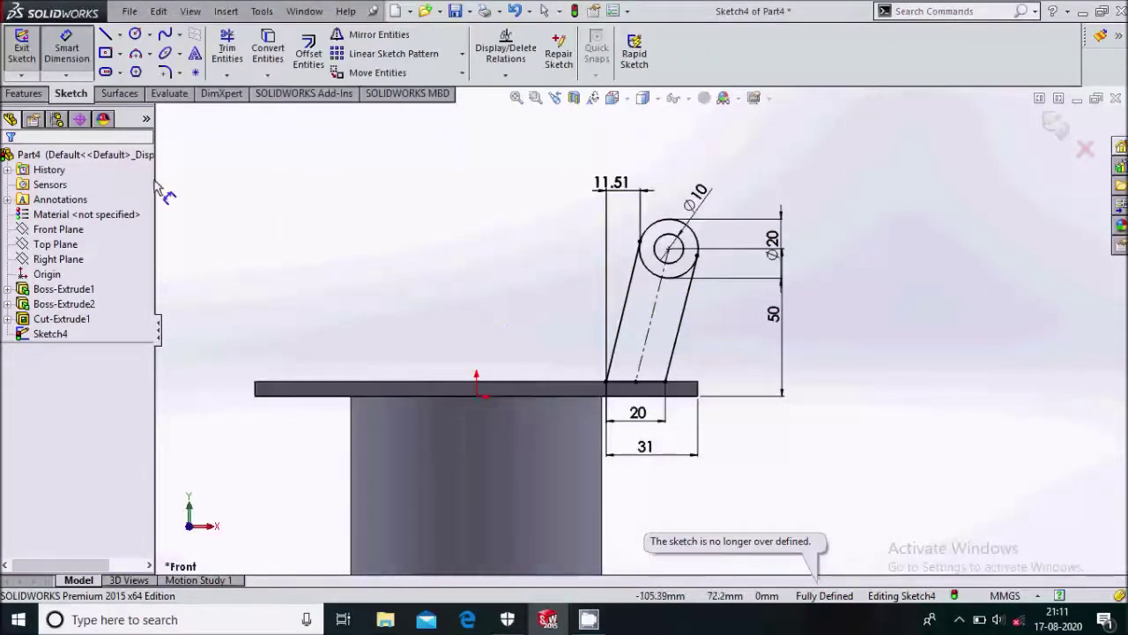
Step: Trim away the lower arc of the 20 mm circle between the two slanted lines
click(224, 55)
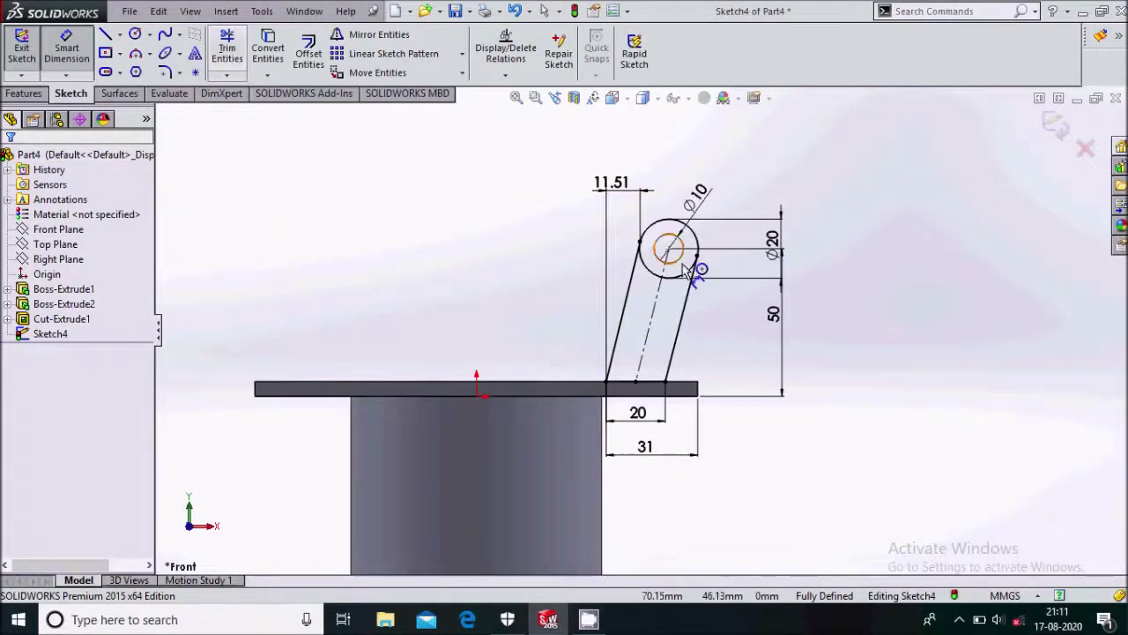
scroll(687, 272, down, 3)
click(688, 287)
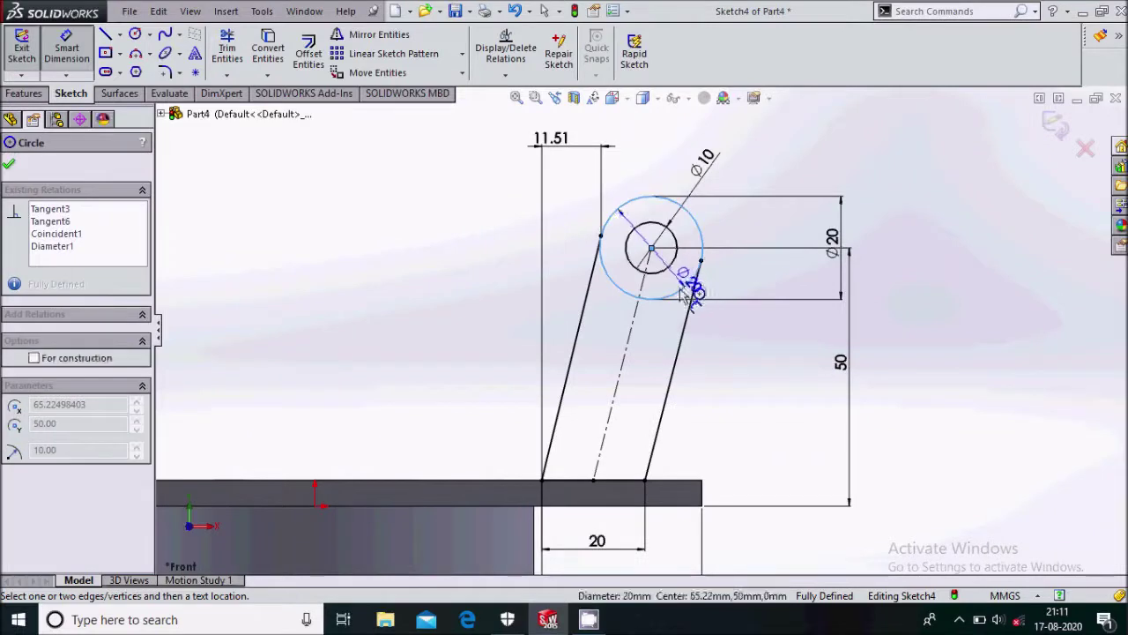
key(Escape)
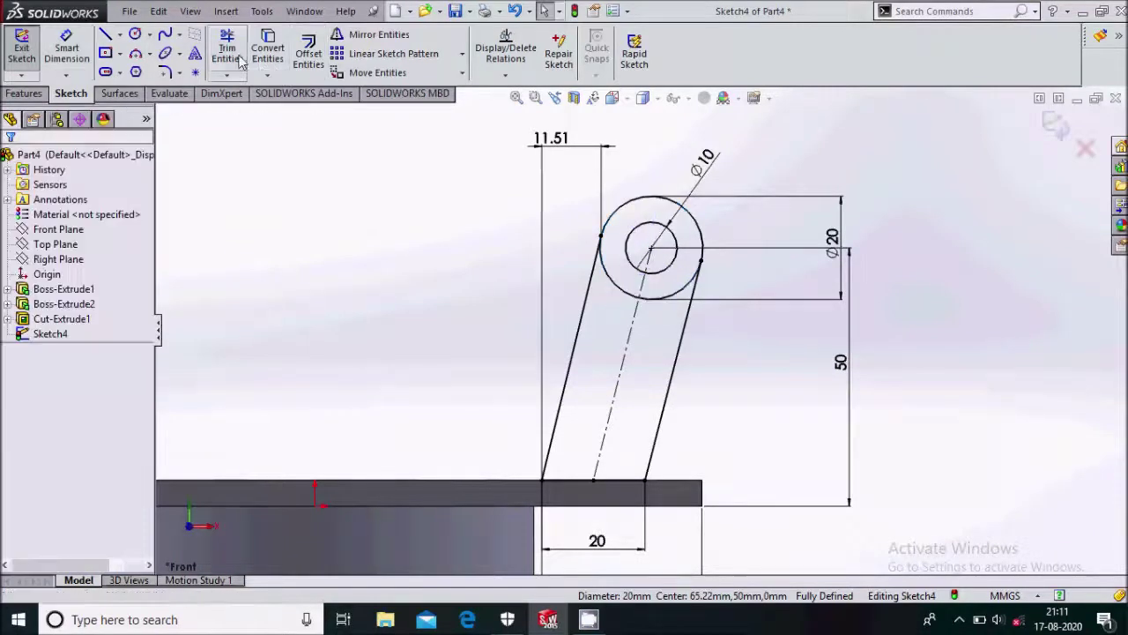
key(Return)
click(641, 300)
scroll(635, 331, up, 1)
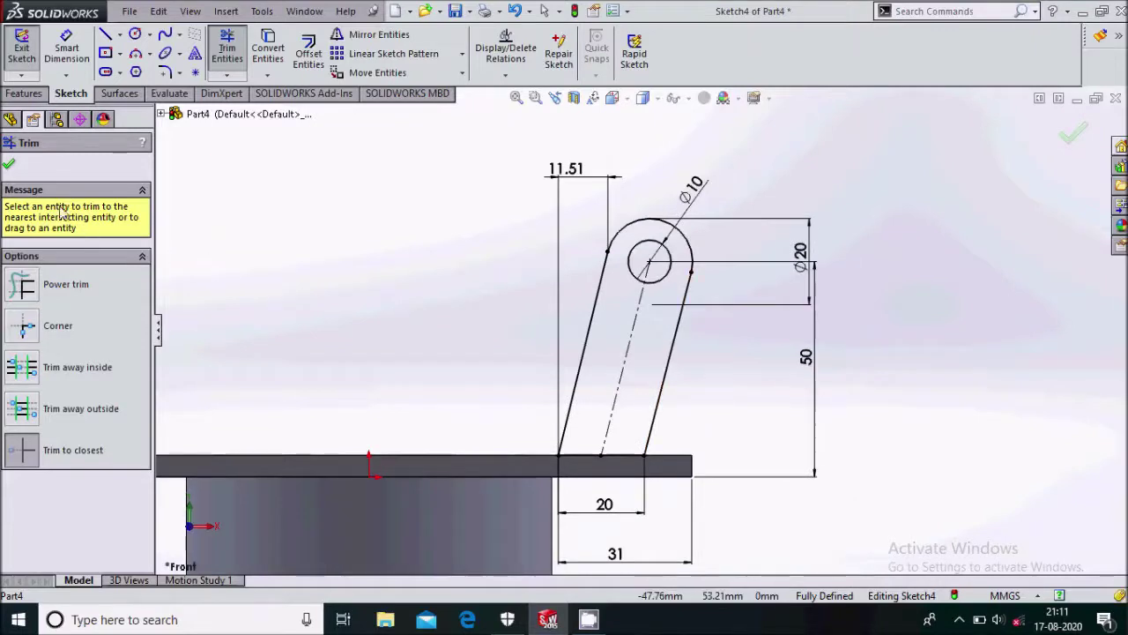
click(9, 166)
Step: Extrude the lug profile 15 mm with the Mid Plane end condition
click(26, 93)
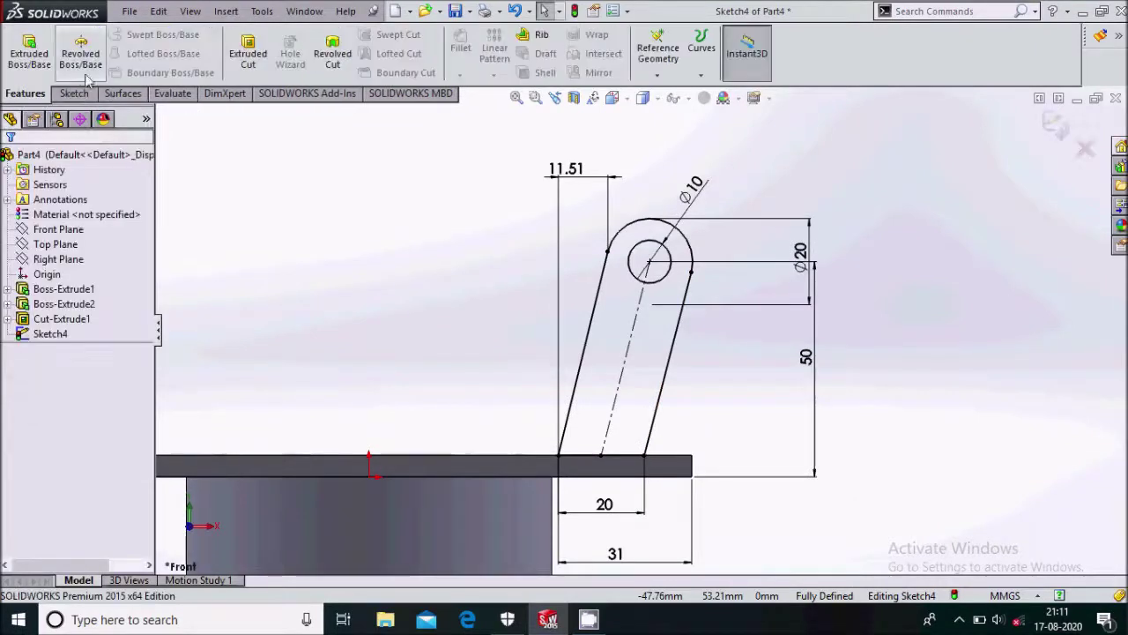
click(40, 68)
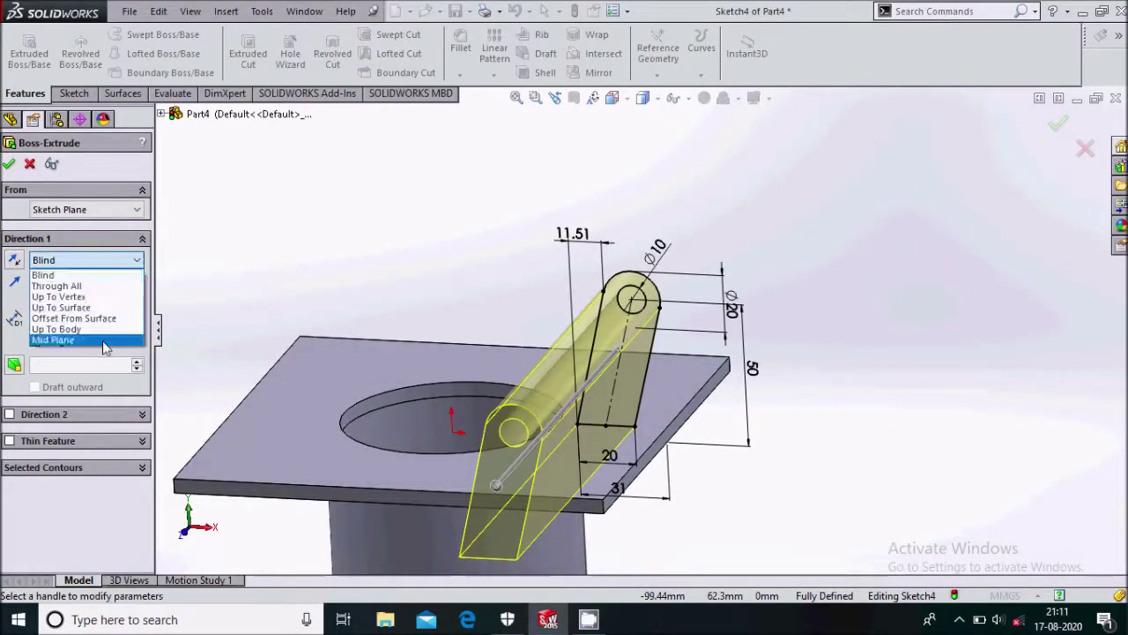
click(101, 342)
text(15)
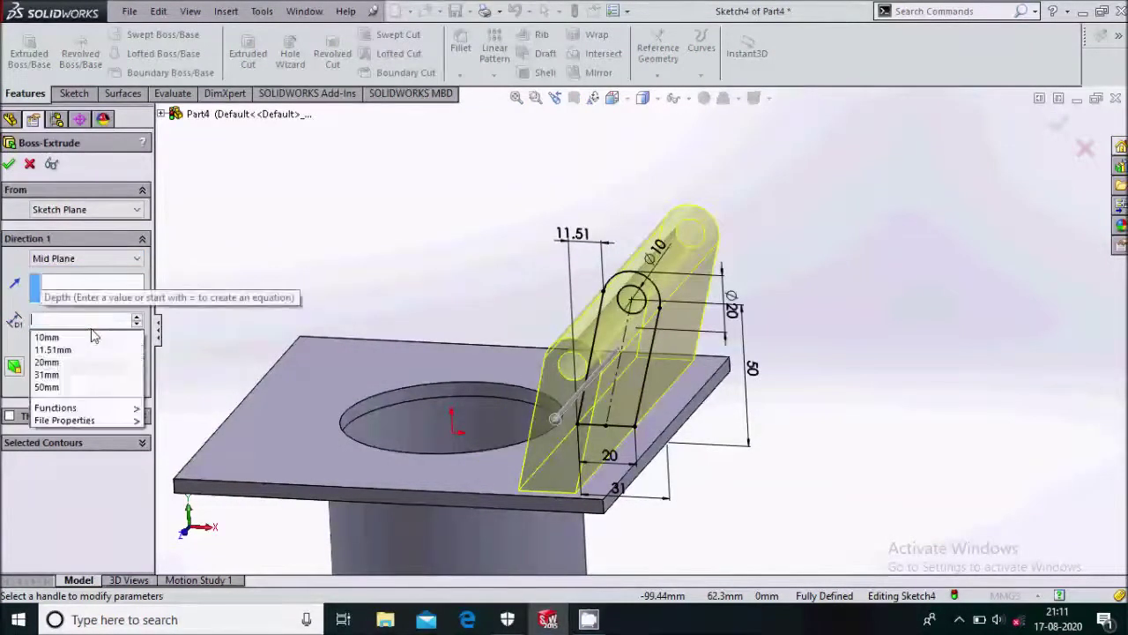
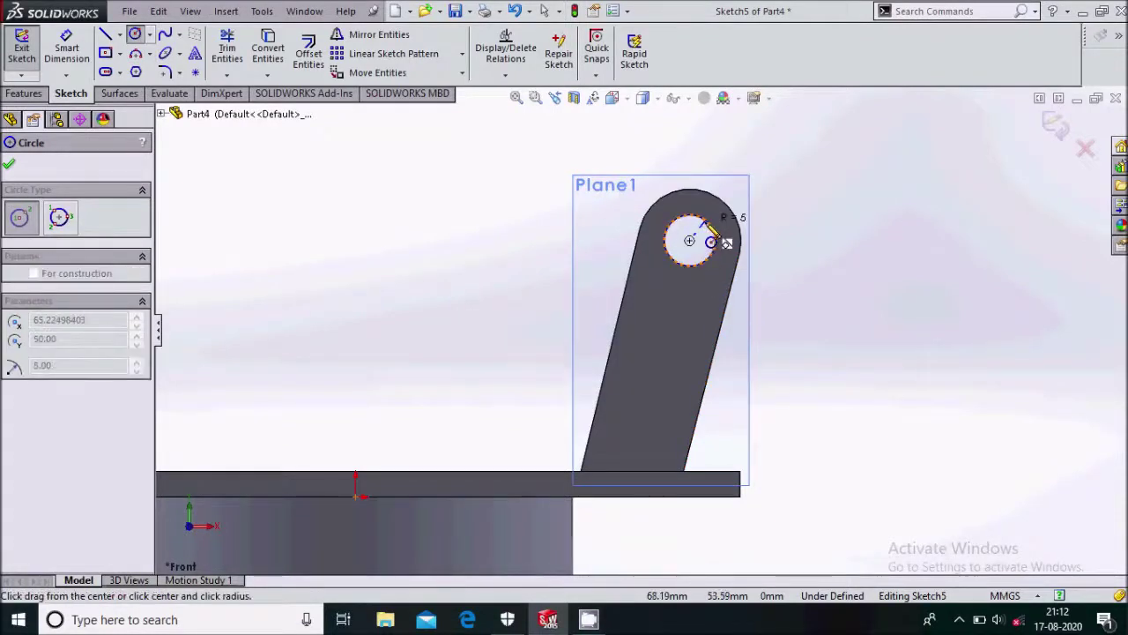
Step: Sketch a 5 mm radius circle over the lug's pivot hole on Plane1, and convert the lug's rounded top edge into a sketch arc
click(698, 261)
click(689, 240)
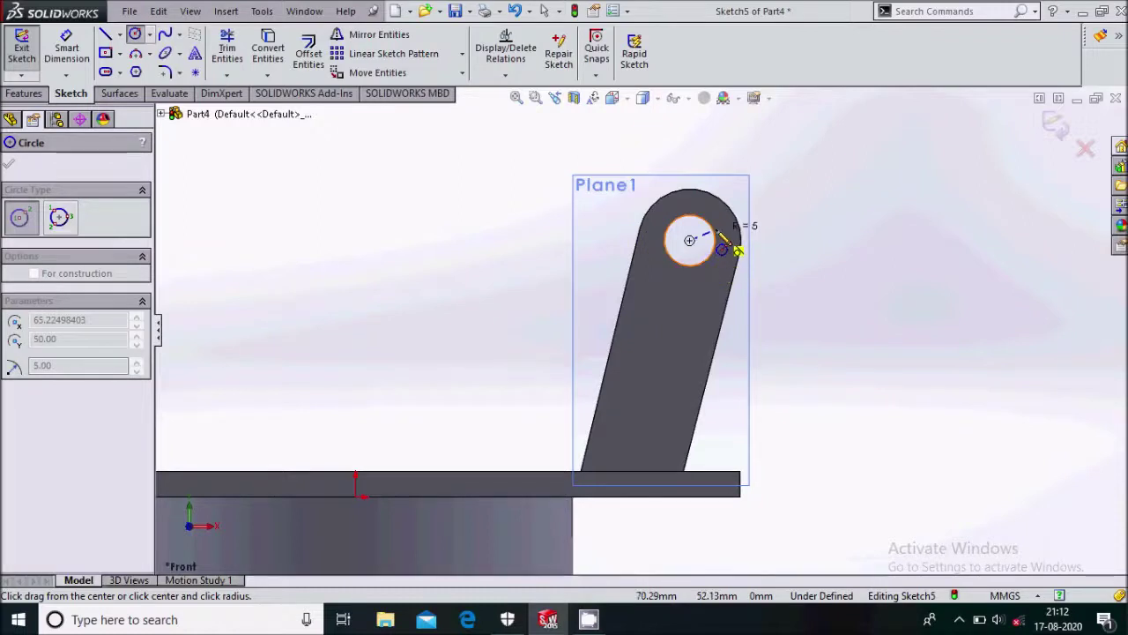
key(Escape)
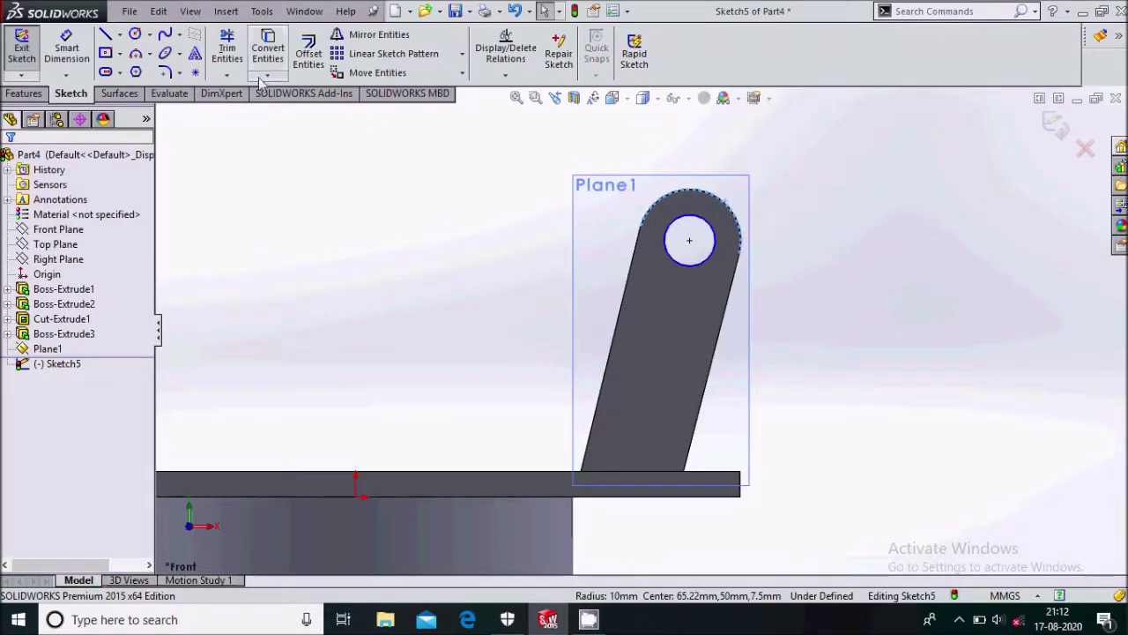
click(268, 64)
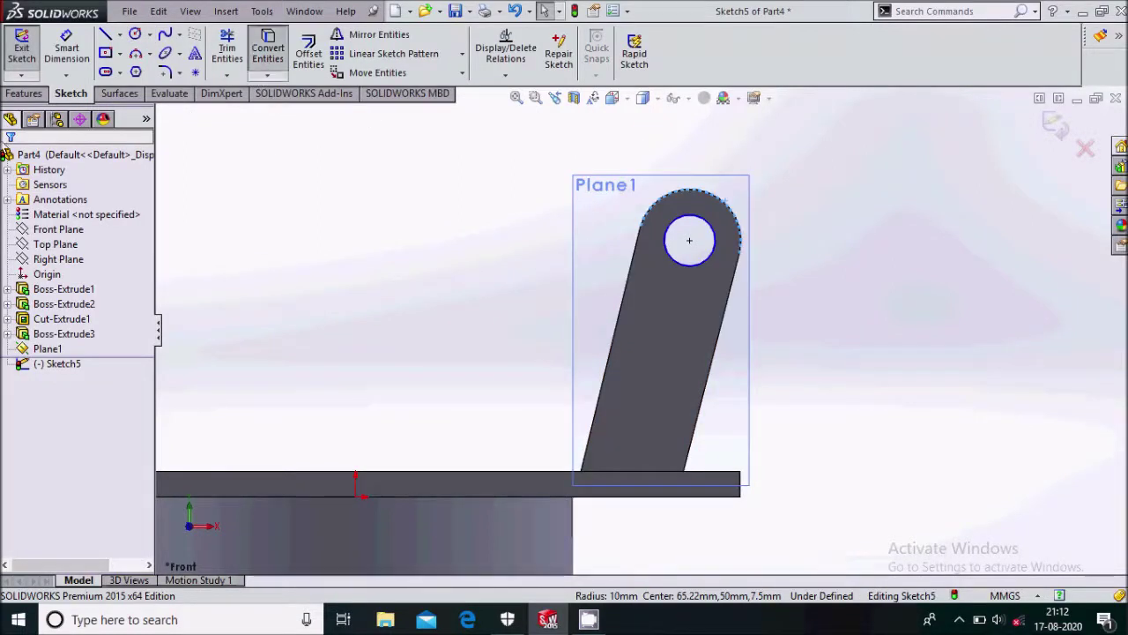
Step: Close the profile with lines about 33 mm long along both lug sides and a perpendicular line about 19 mm long across the lug
click(105, 35)
click(640, 229)
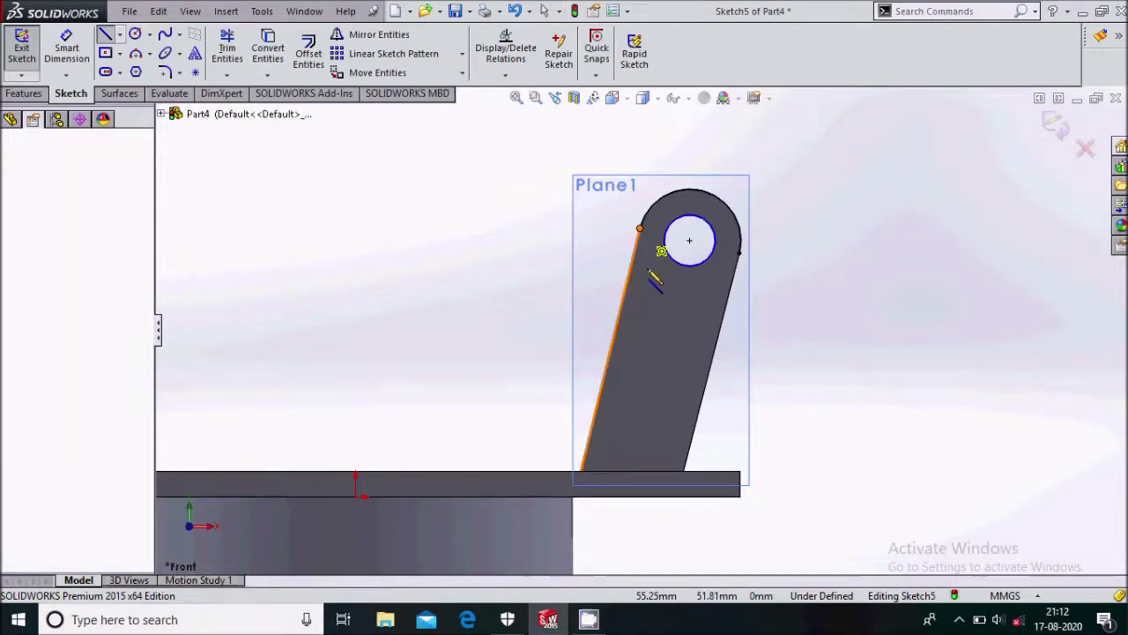
click(600, 393)
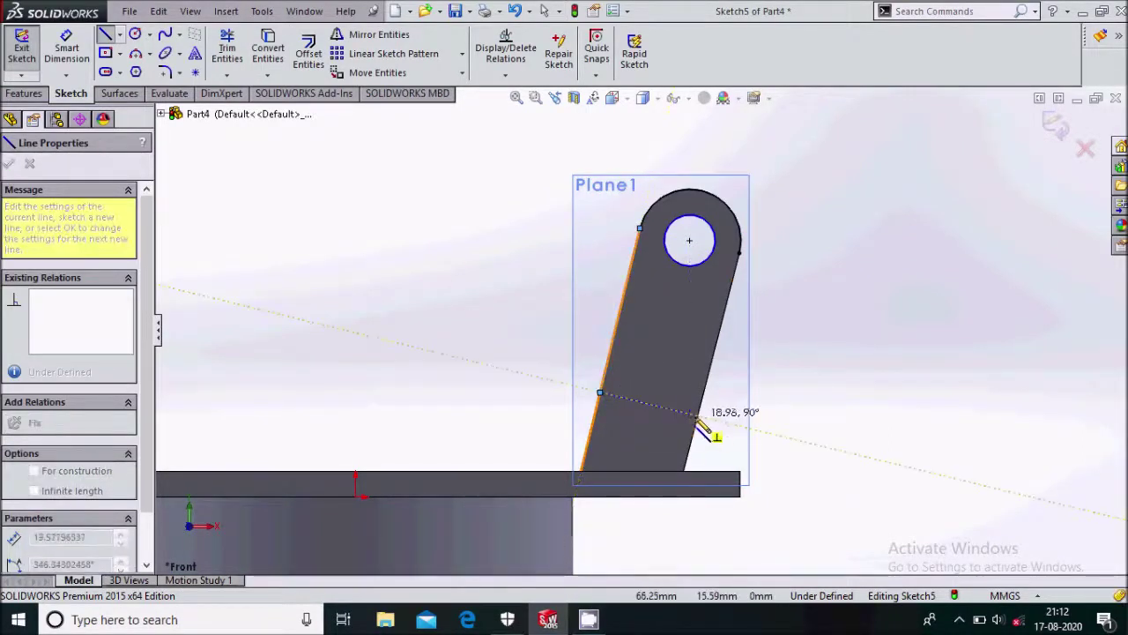
click(697, 416)
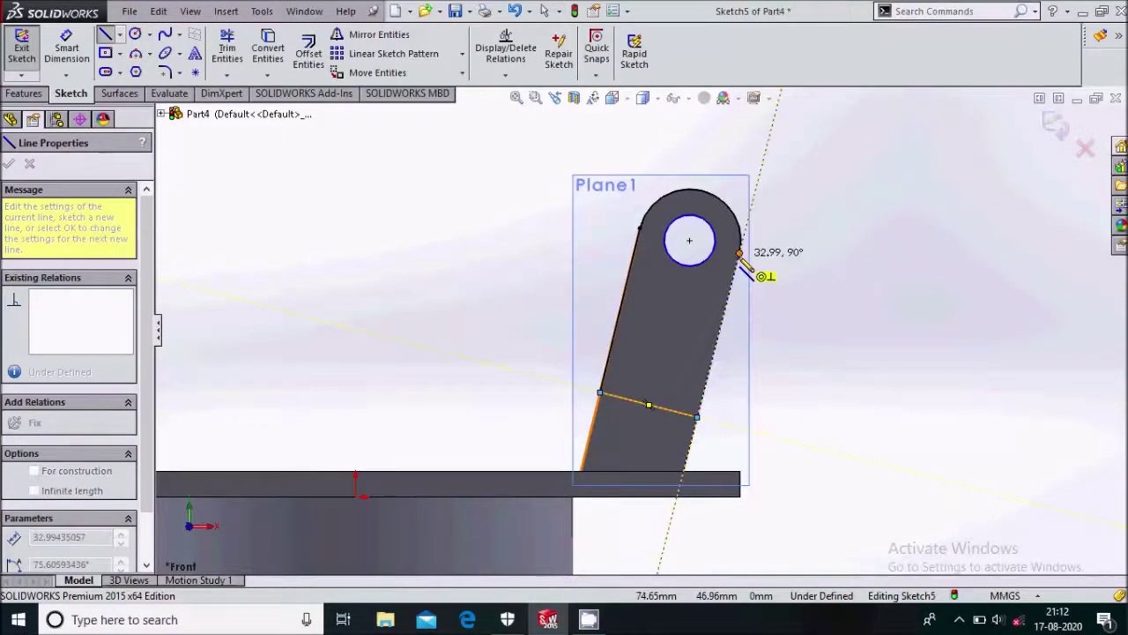
click(742, 254)
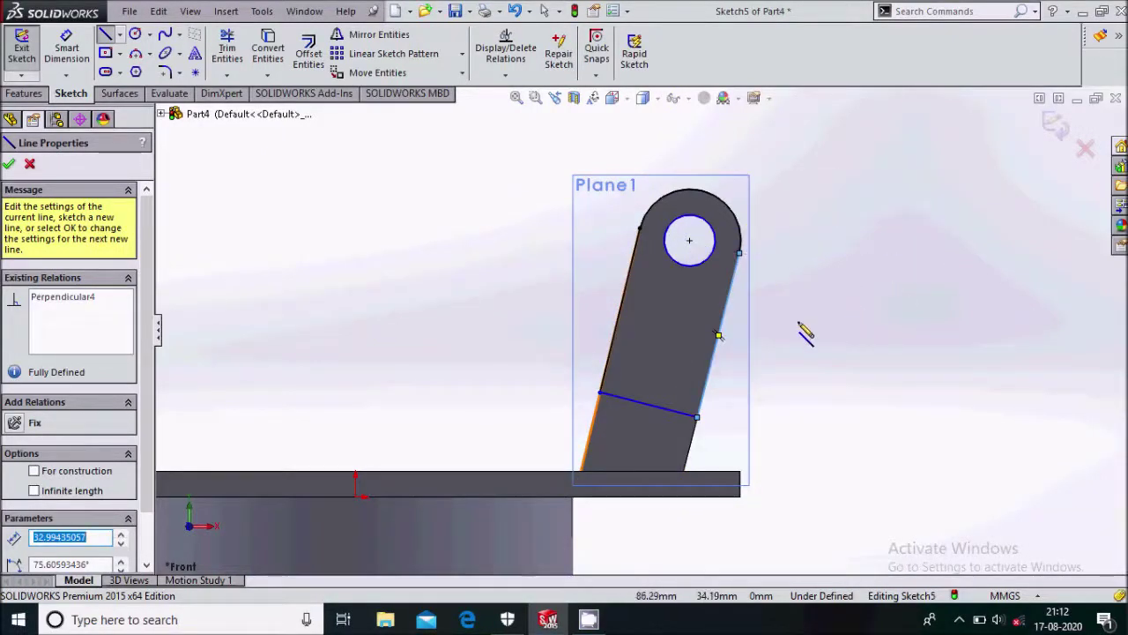
key(Escape)
key(Escape)
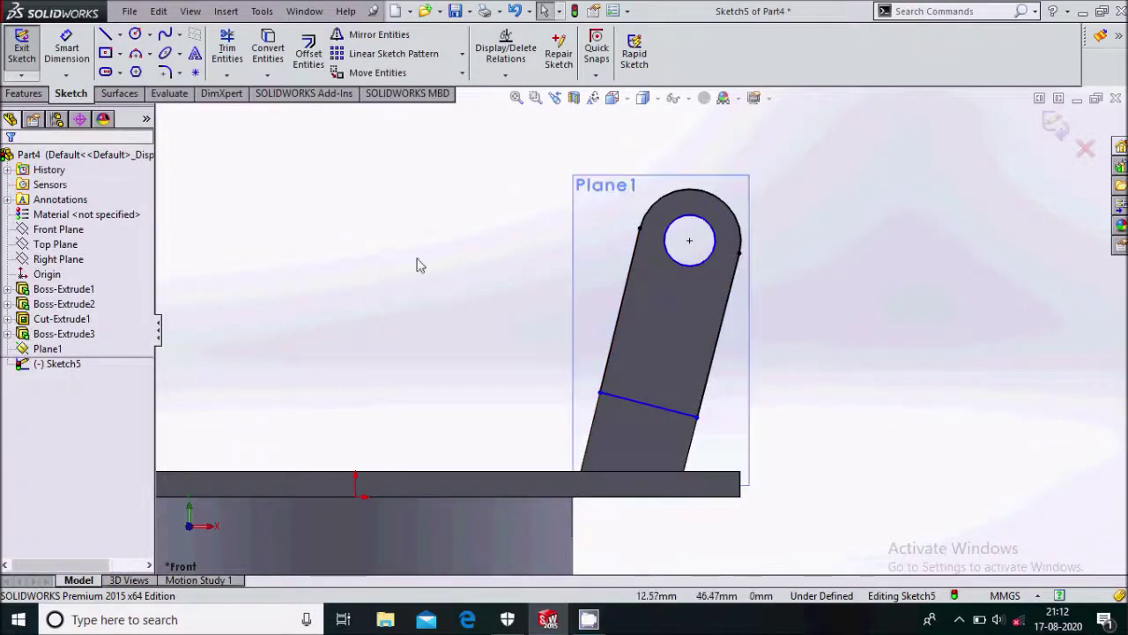
Step: Cut the slot profile 5 mm deep into the lug with a Blind Extruded Cut, and hide the reference plane
click(24, 94)
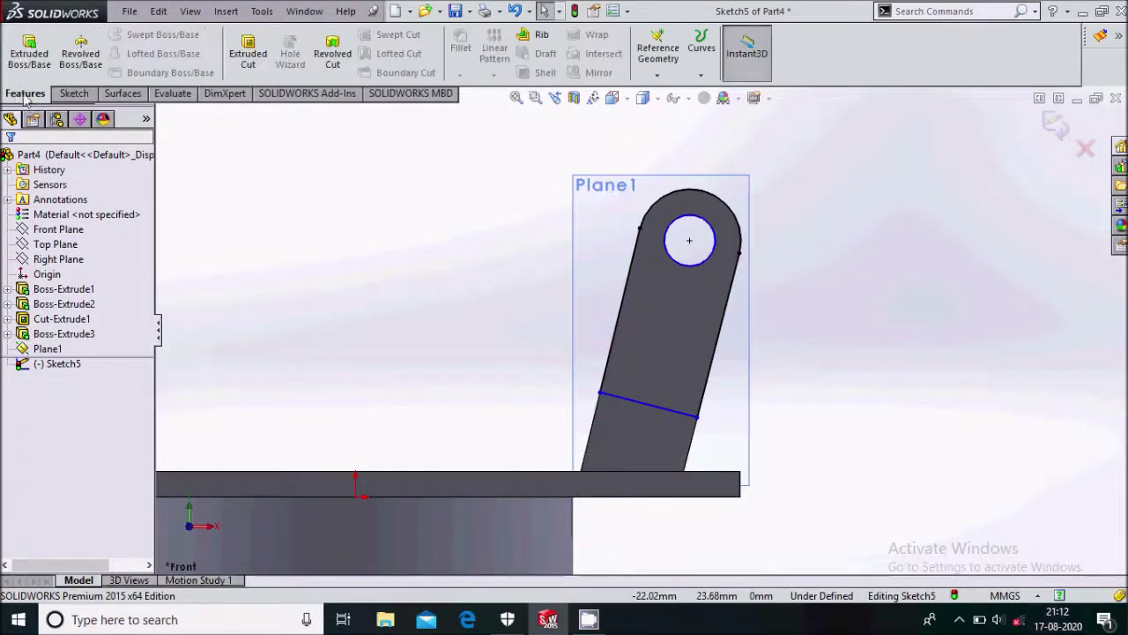
click(238, 65)
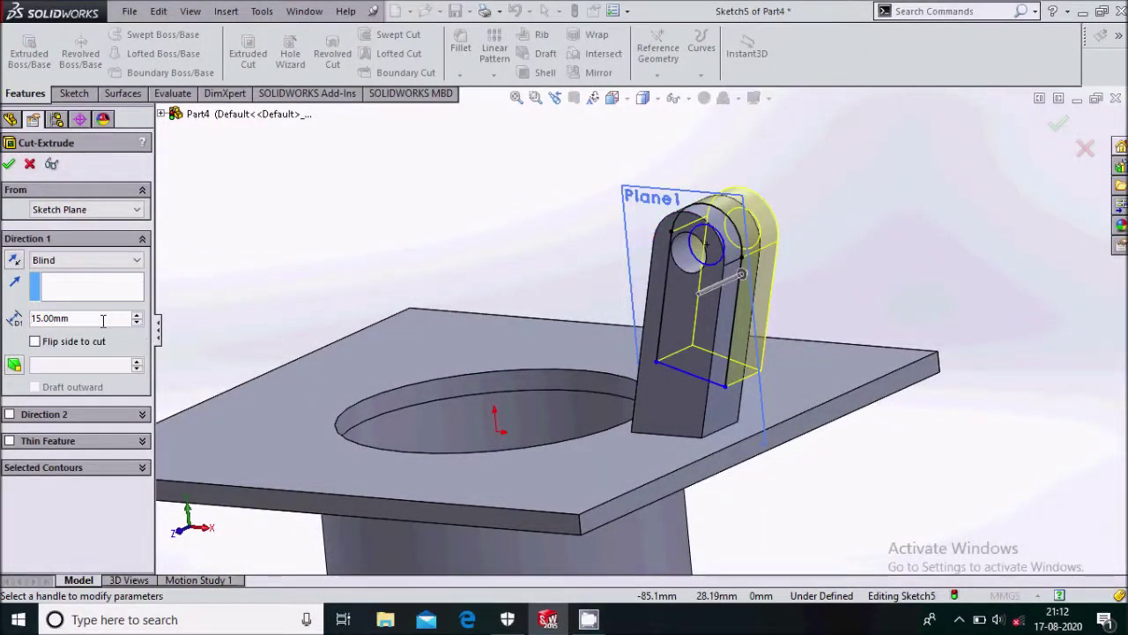
text(5)
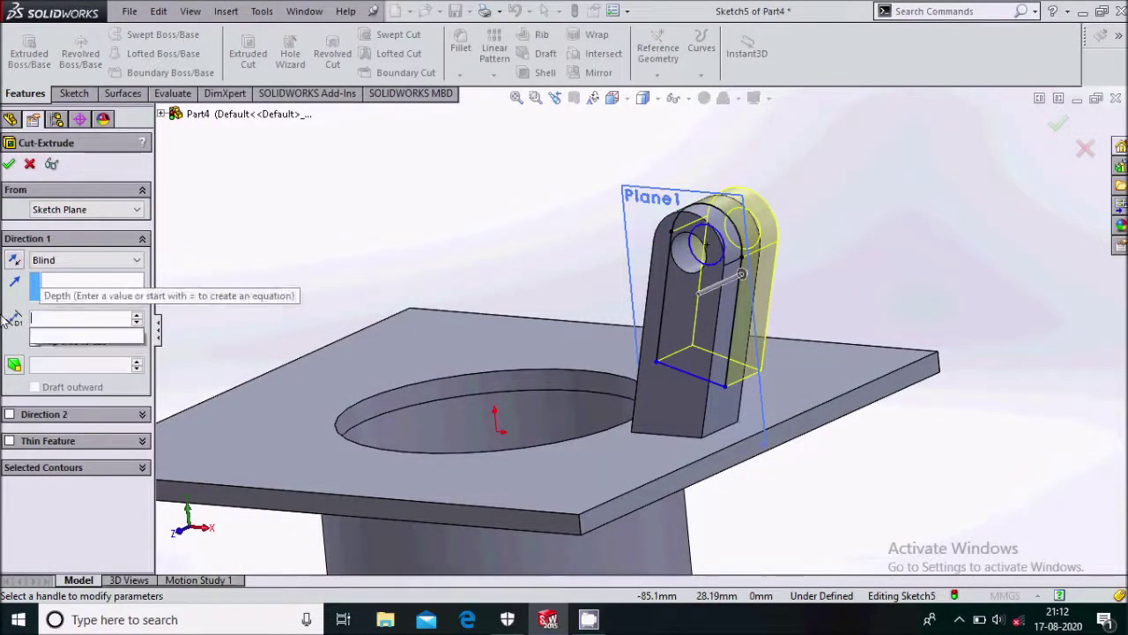
key(Return)
middle_drag(494, 187, 132, 181)
click(8, 164)
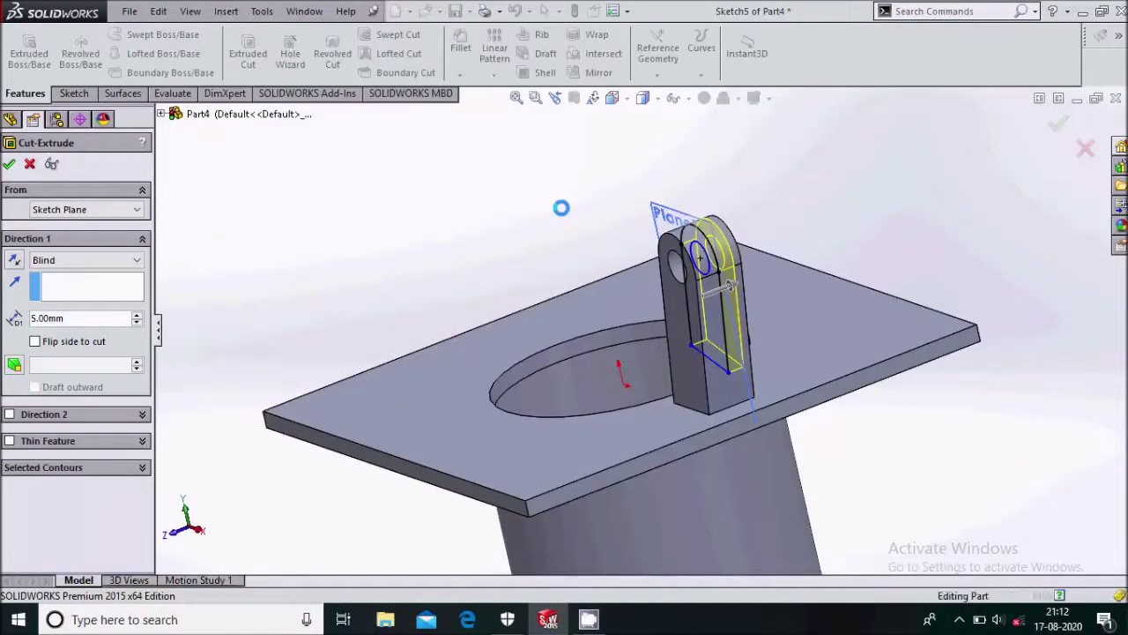
click(679, 212)
click(839, 198)
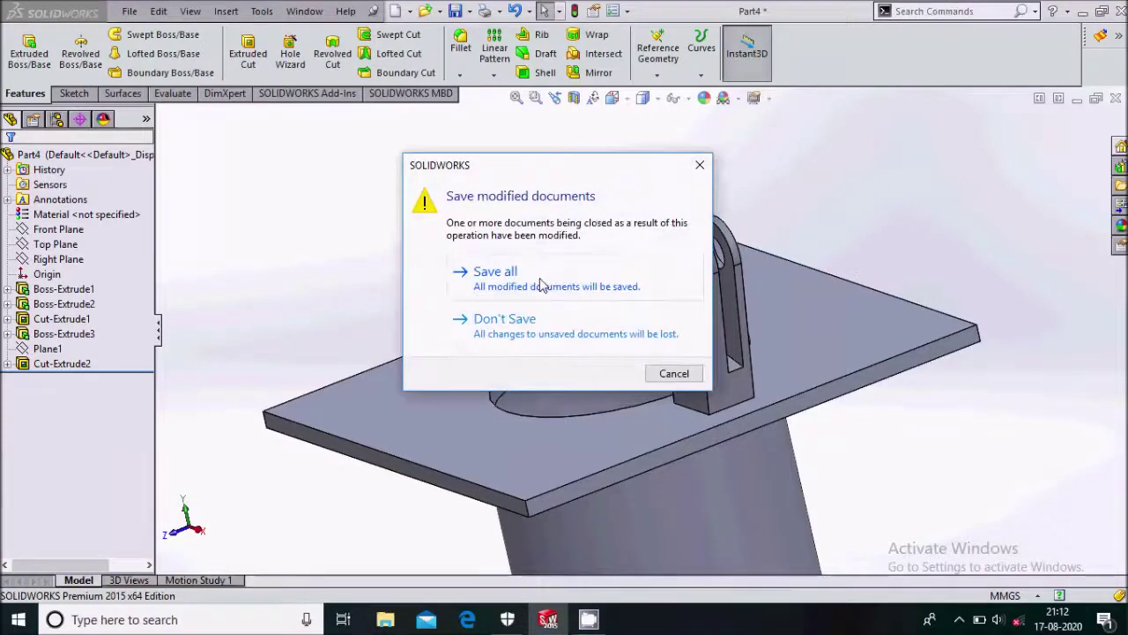
Step: Dismiss the prompt about modified documents, save the part as "cylinder" in the hand pump folder, and close it
click(699, 166)
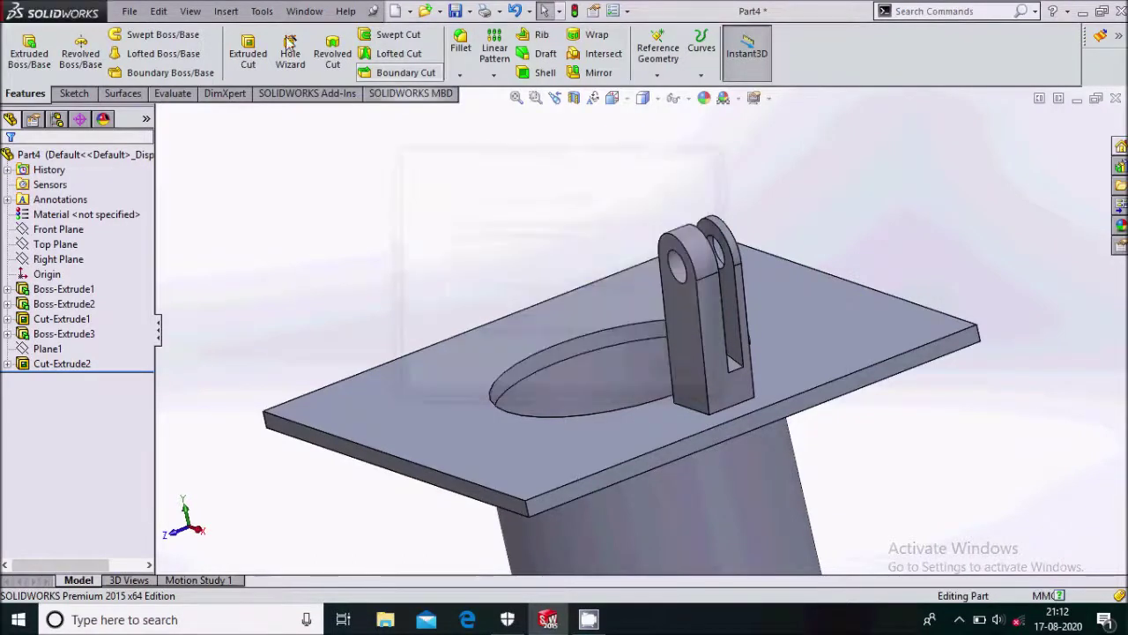
click(129, 11)
click(165, 165)
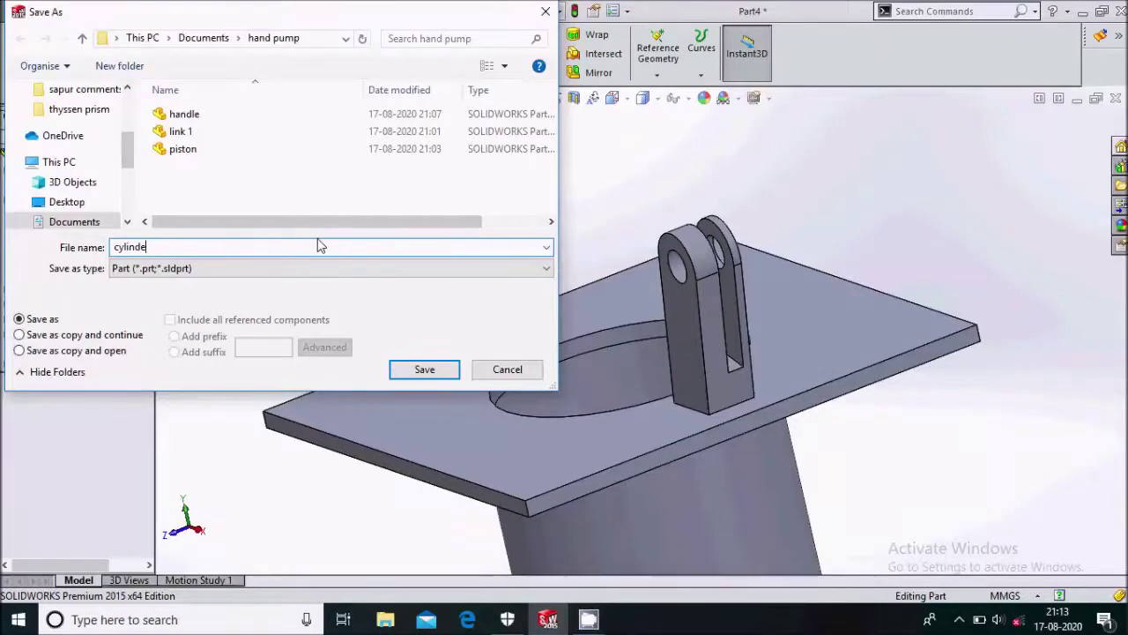
key(Return)
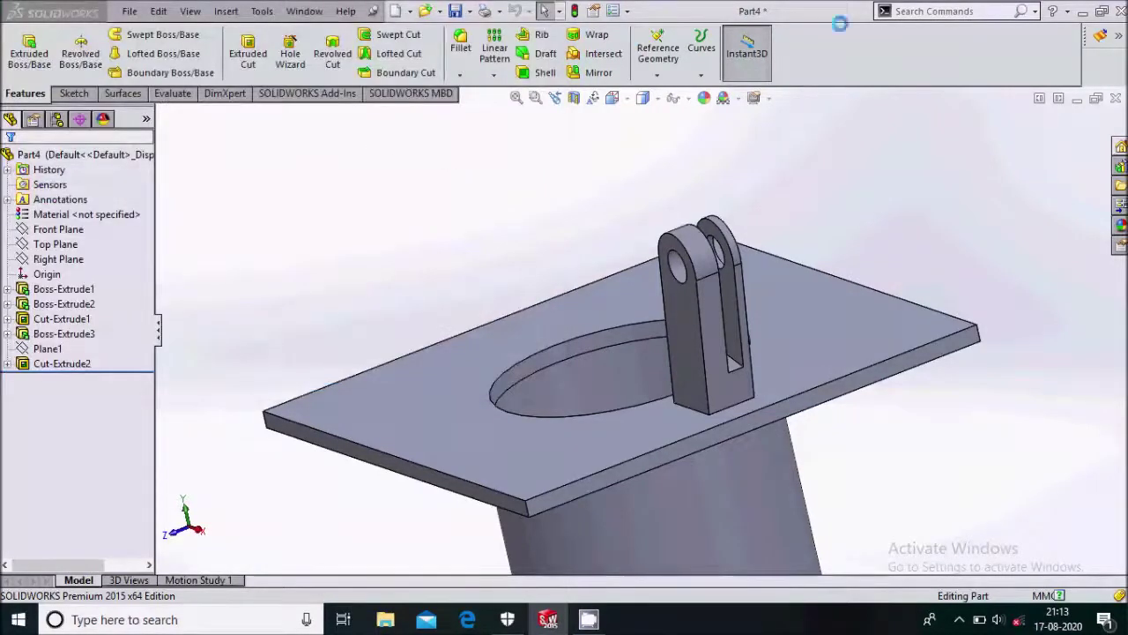
click(1115, 98)
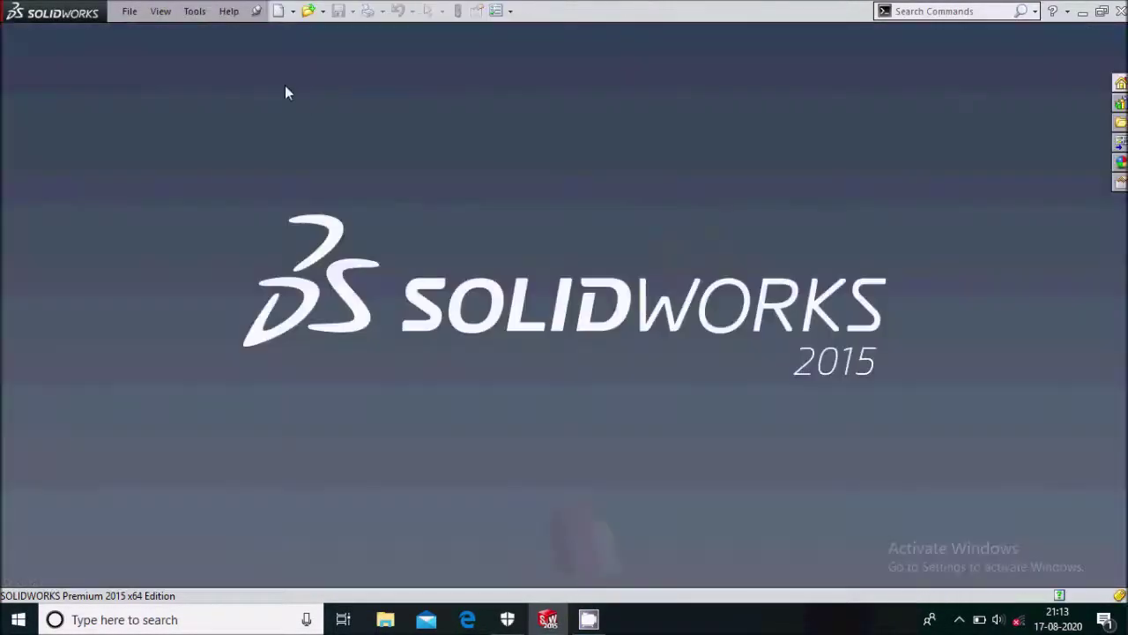
Step: Create a new assembly and load the cylinder, handle, link 1 and piston parts from the hand pump folder for insertion
click(129, 12)
click(134, 30)
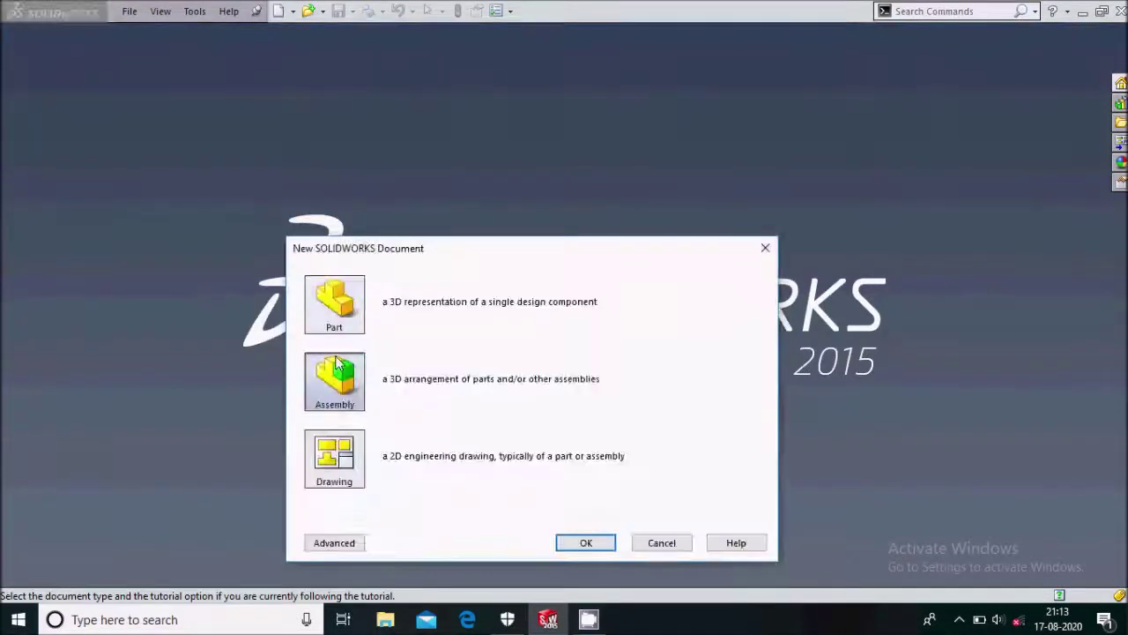
click(582, 543)
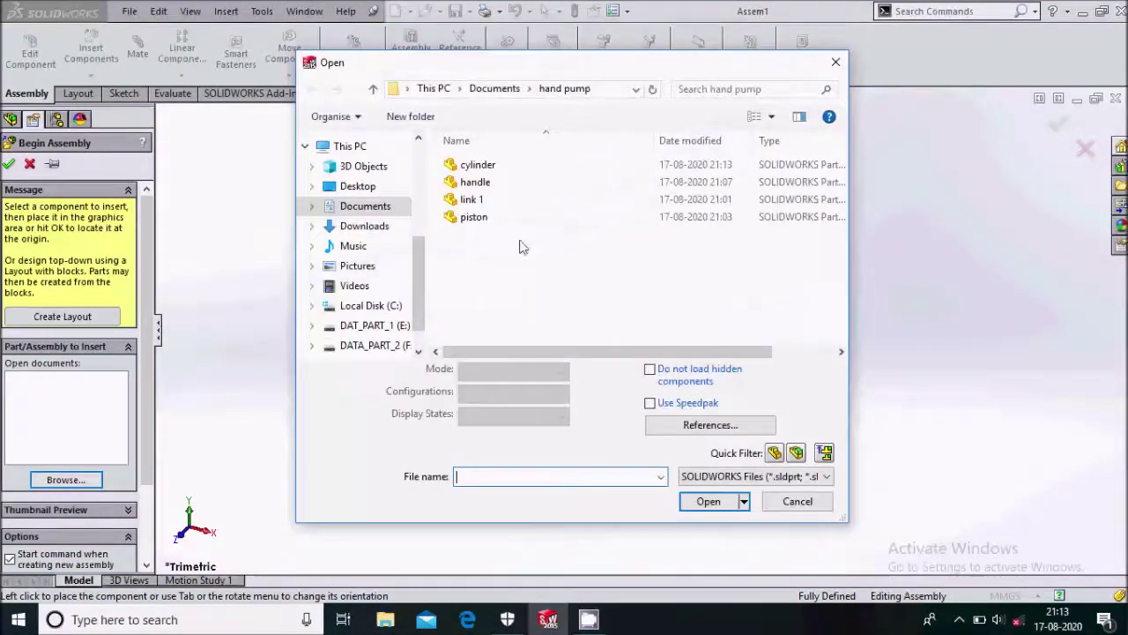
drag(526, 237, 491, 161)
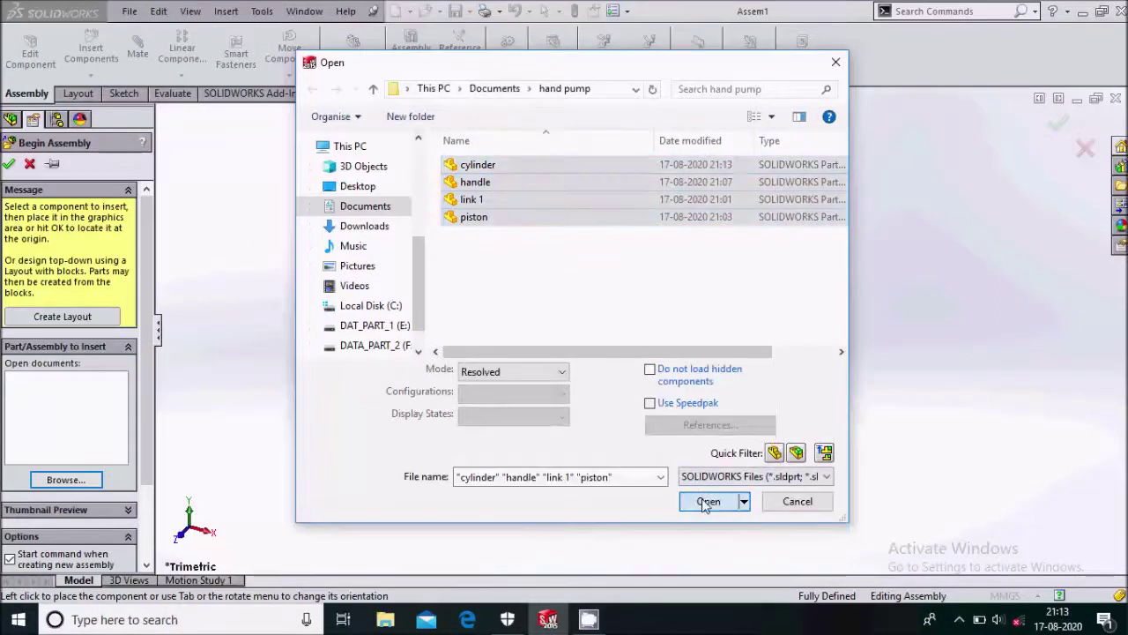
click(712, 431)
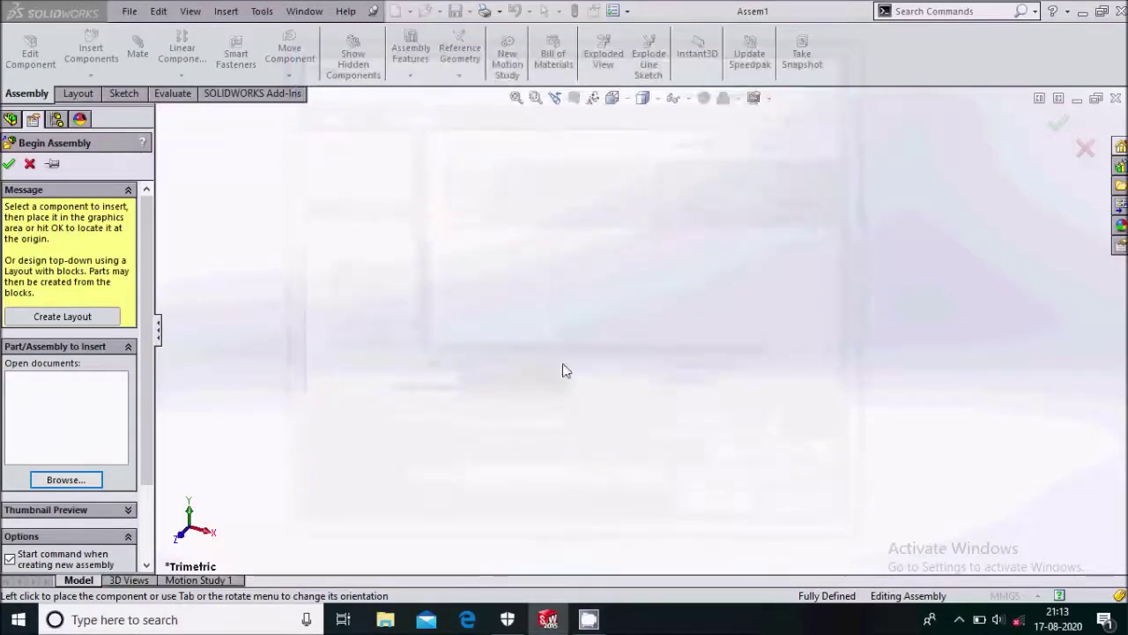
Step: Place the cylinder in the assembly, followed by the handle, link 1 and piston at separate free spots around it
click(528, 335)
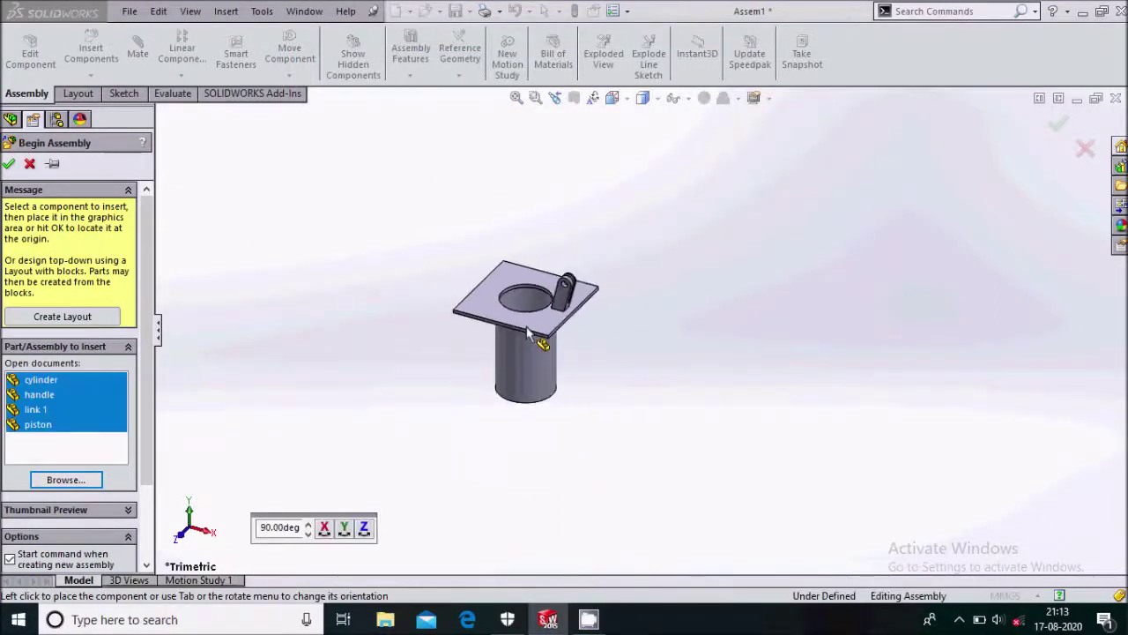
click(715, 311)
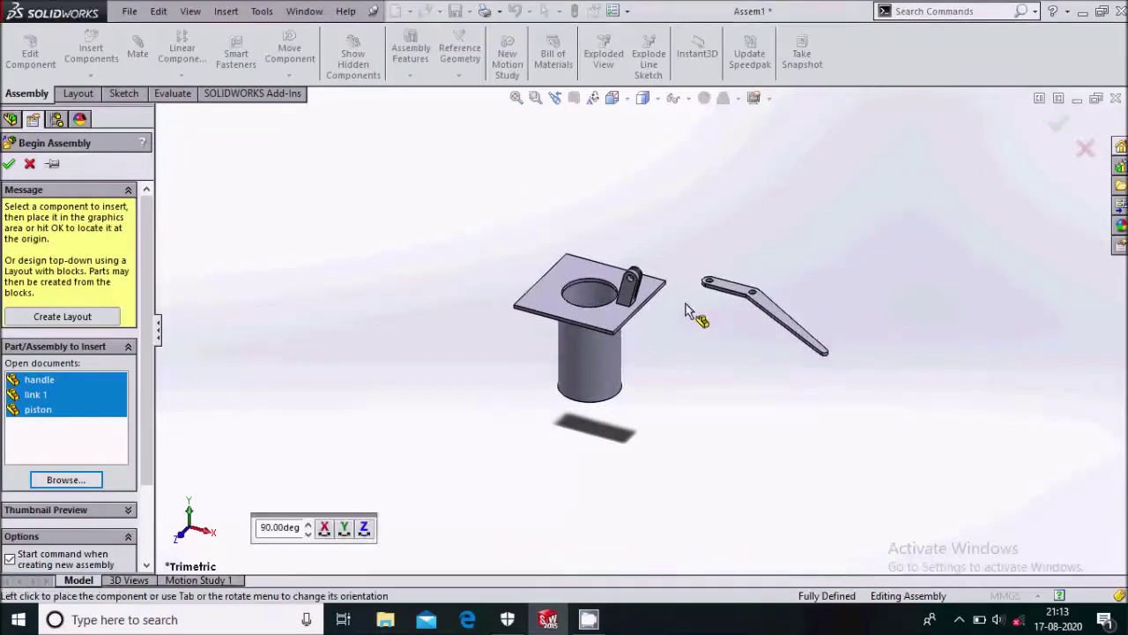
click(715, 250)
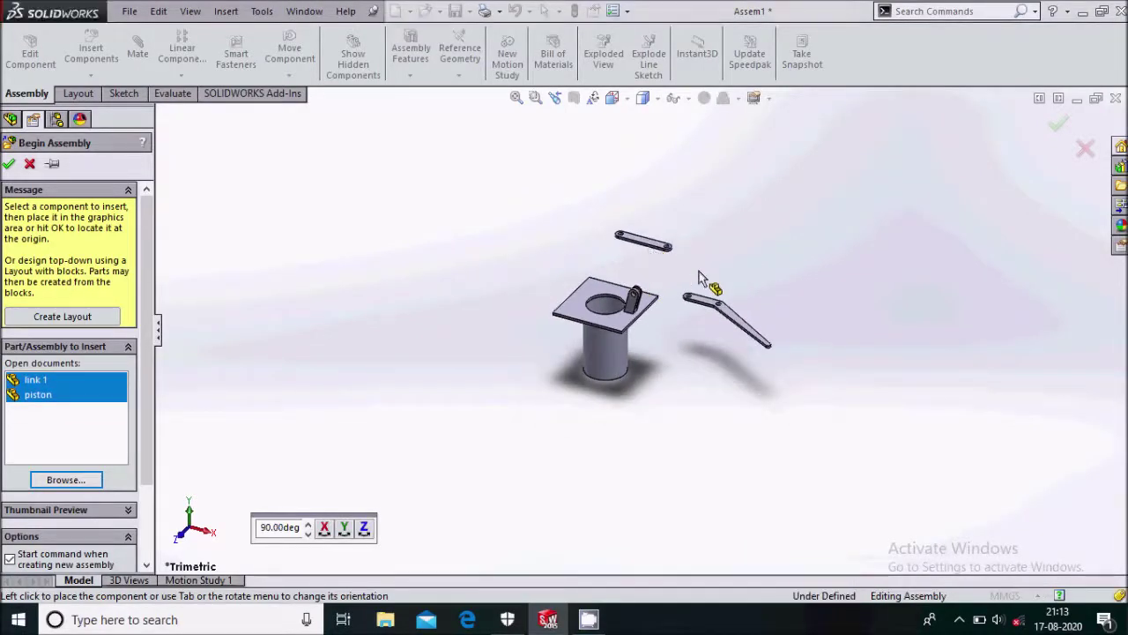
click(716, 242)
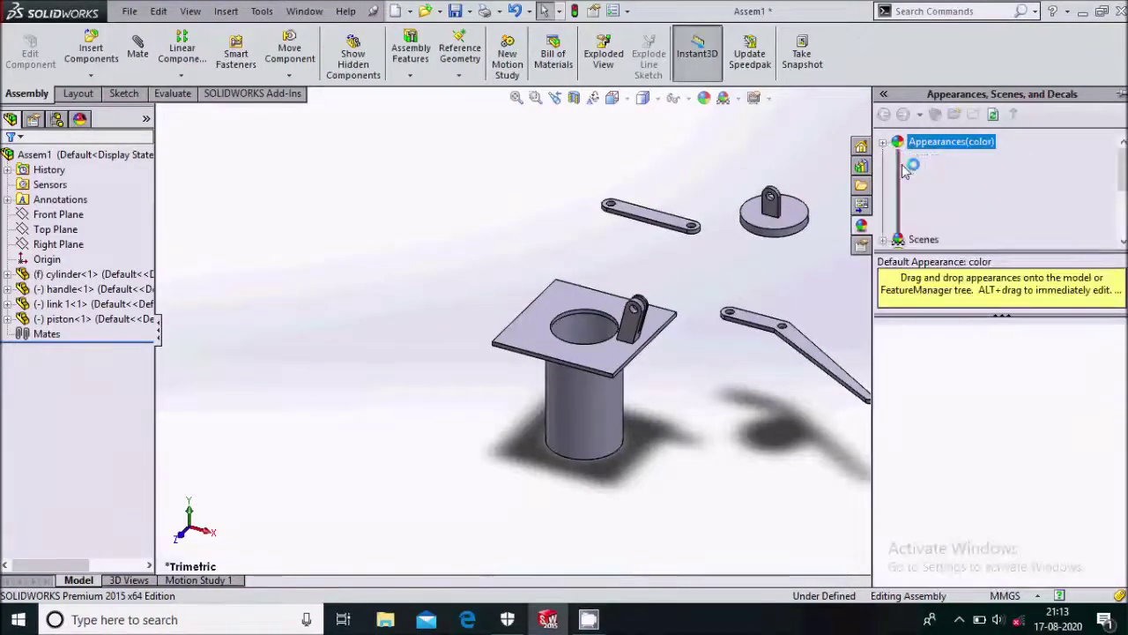
Step: Apply the green glass appearance from the Glass > Gloss collection to the whole cylinder
scroll(921, 228, down, 2)
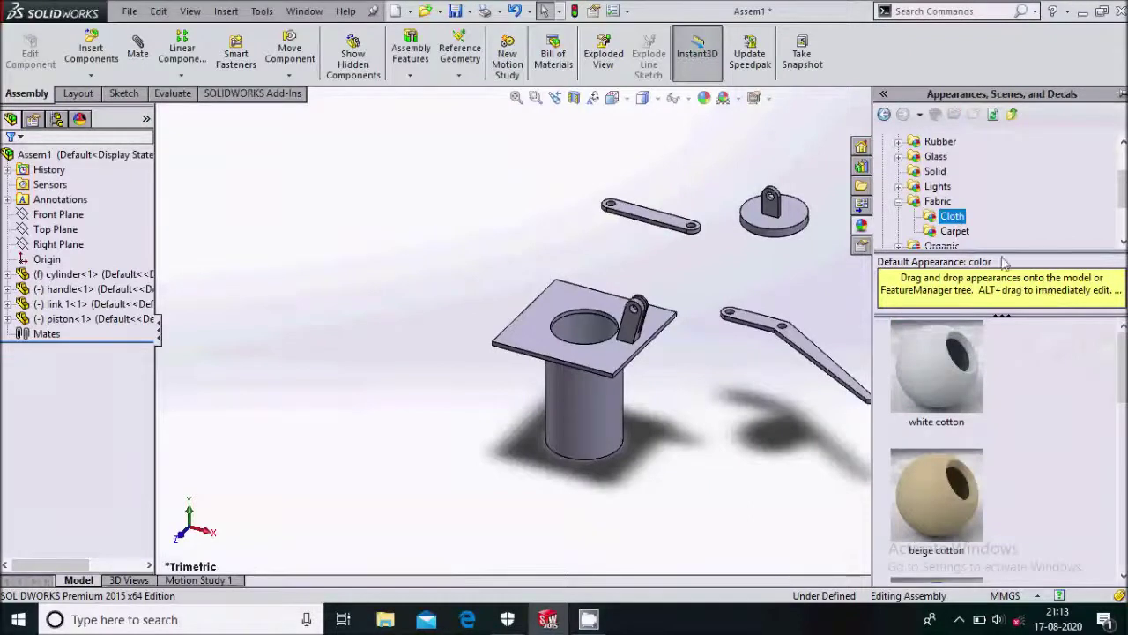
scroll(926, 203, down, 1)
scroll(921, 196, up, 1)
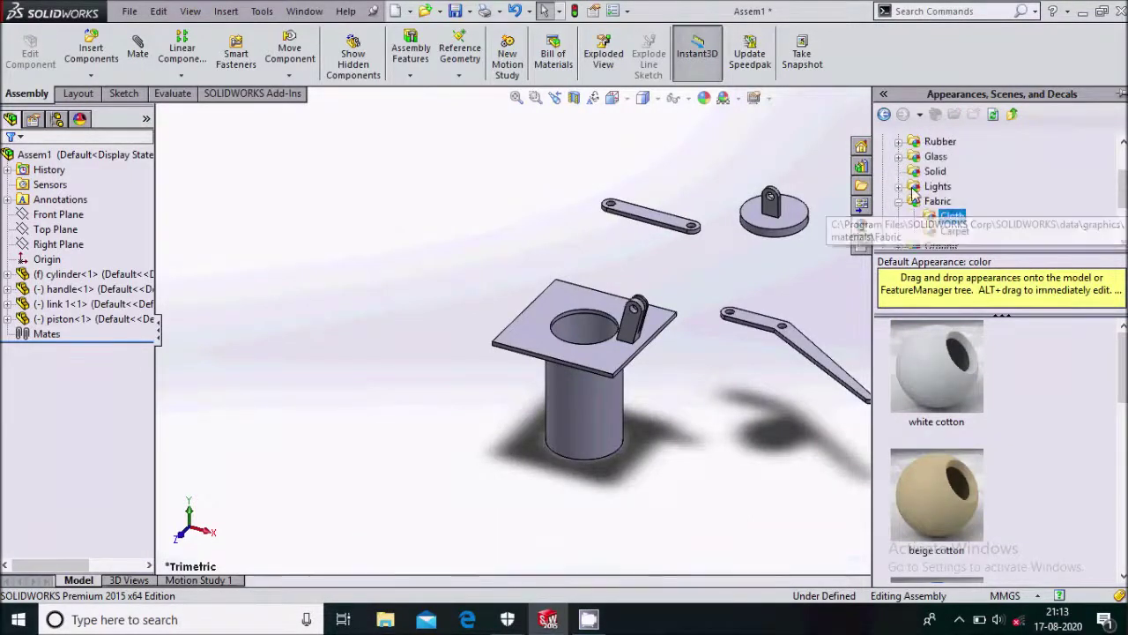
double_click(914, 159)
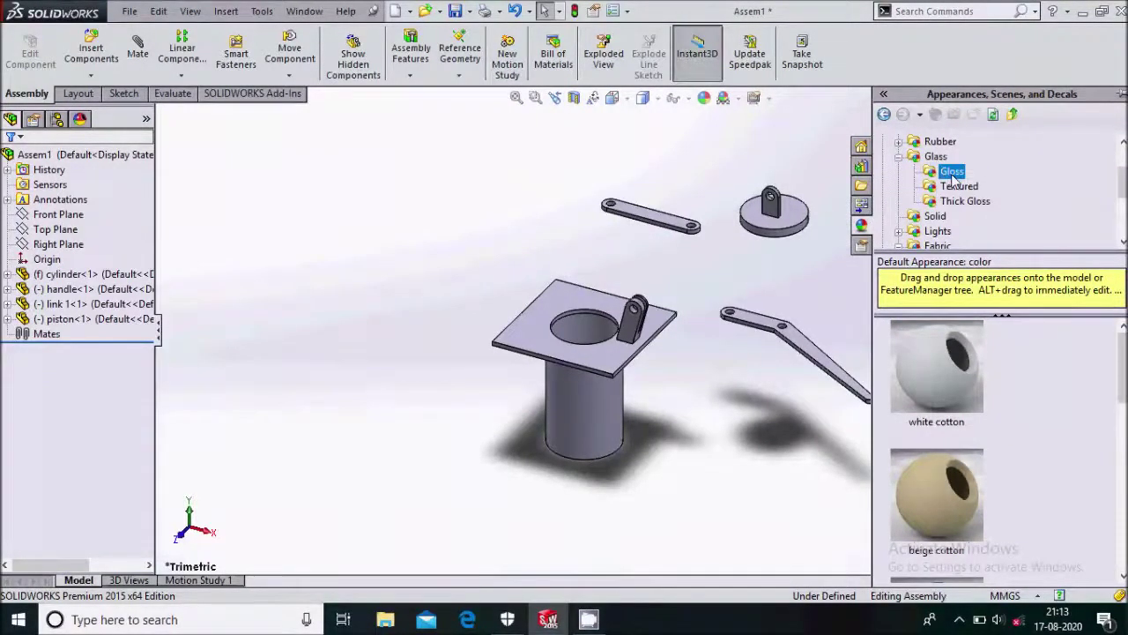
scroll(937, 440, down, 2)
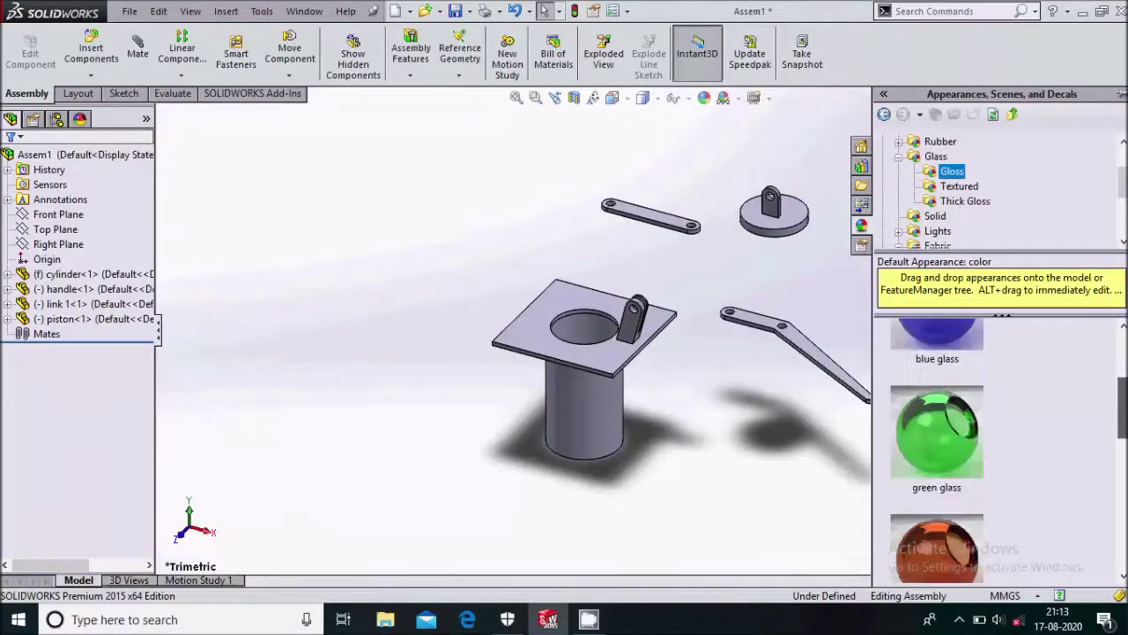
drag(927, 465, 600, 354)
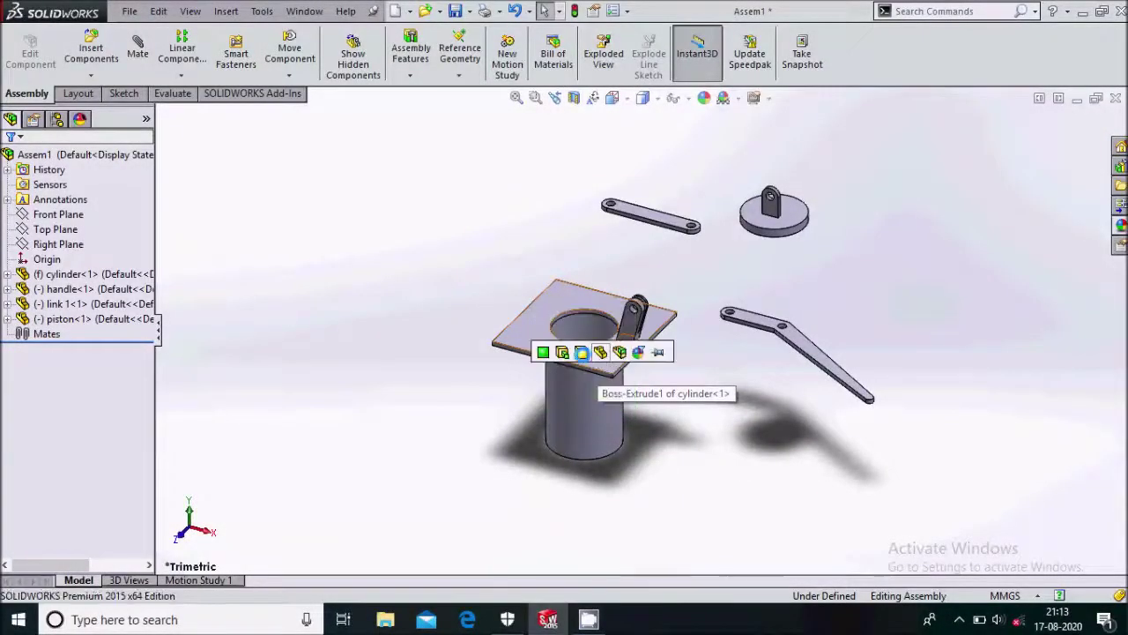
click(582, 353)
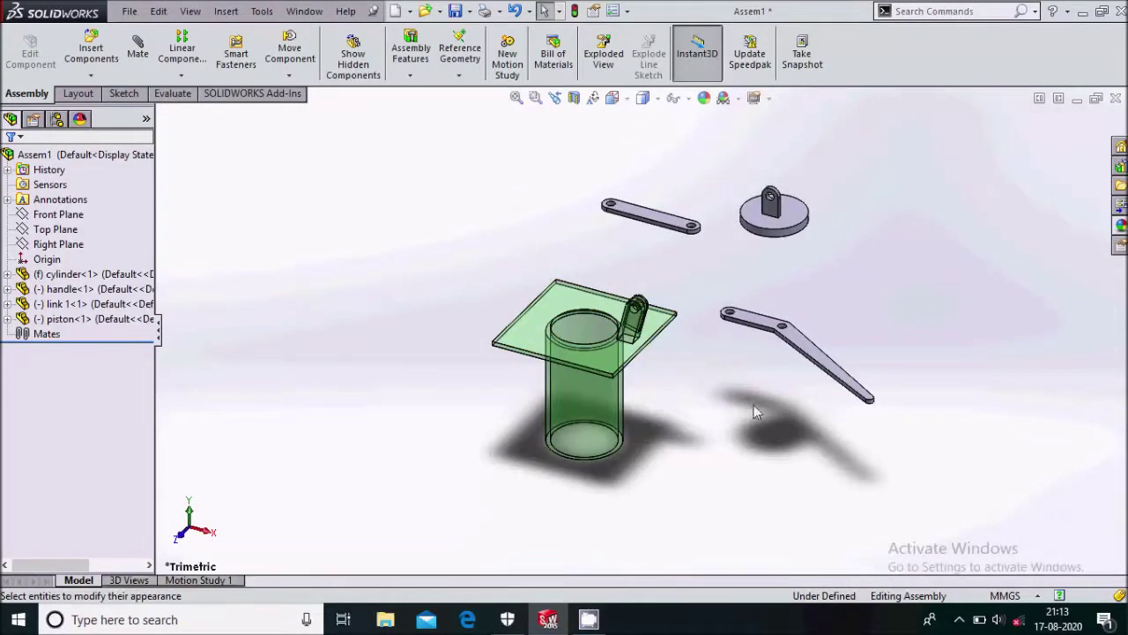
Step: Add a Concentric mate between the piston's outer rim and the cylinder bore, and slide the piston down inside the bore
scroll(785, 387, up, 2)
scroll(793, 335, down, 1)
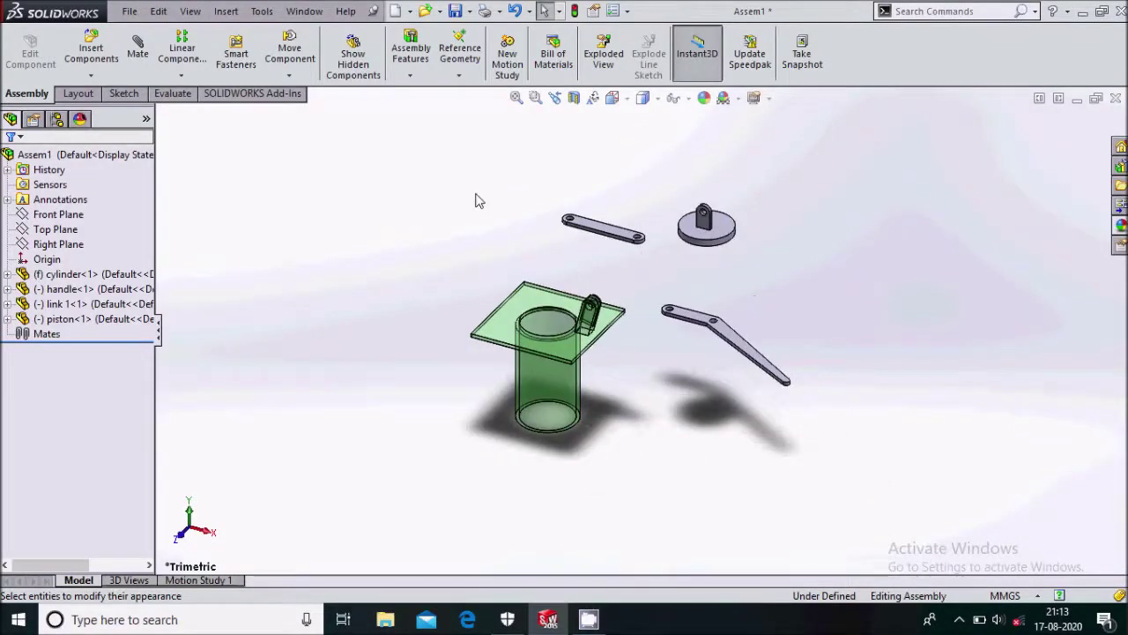
click(138, 49)
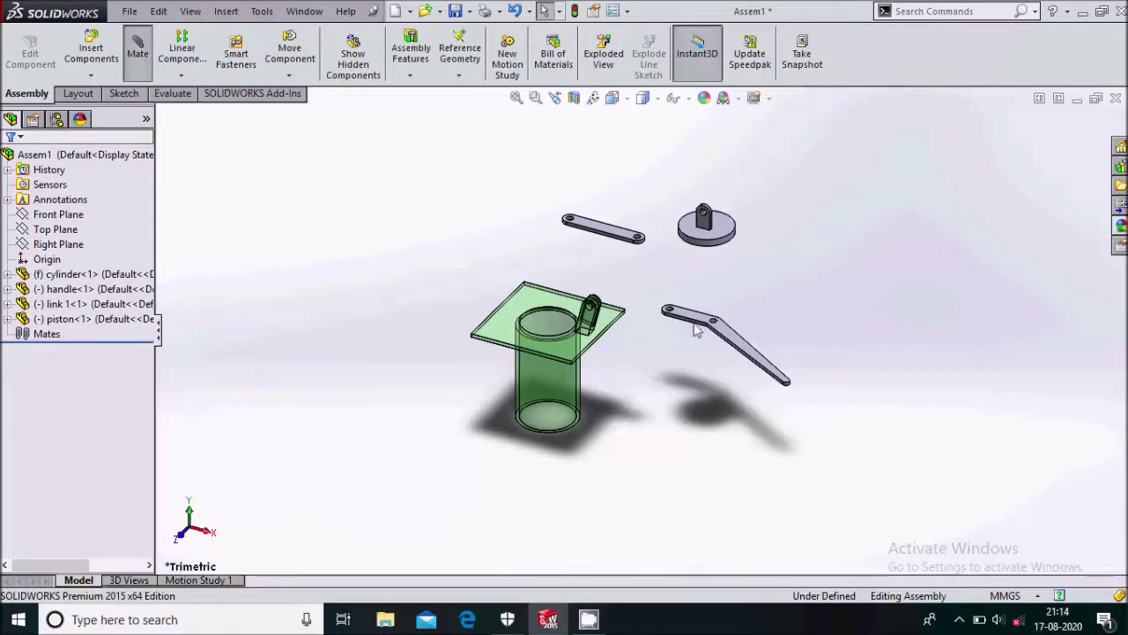
scroll(709, 242, down, 2)
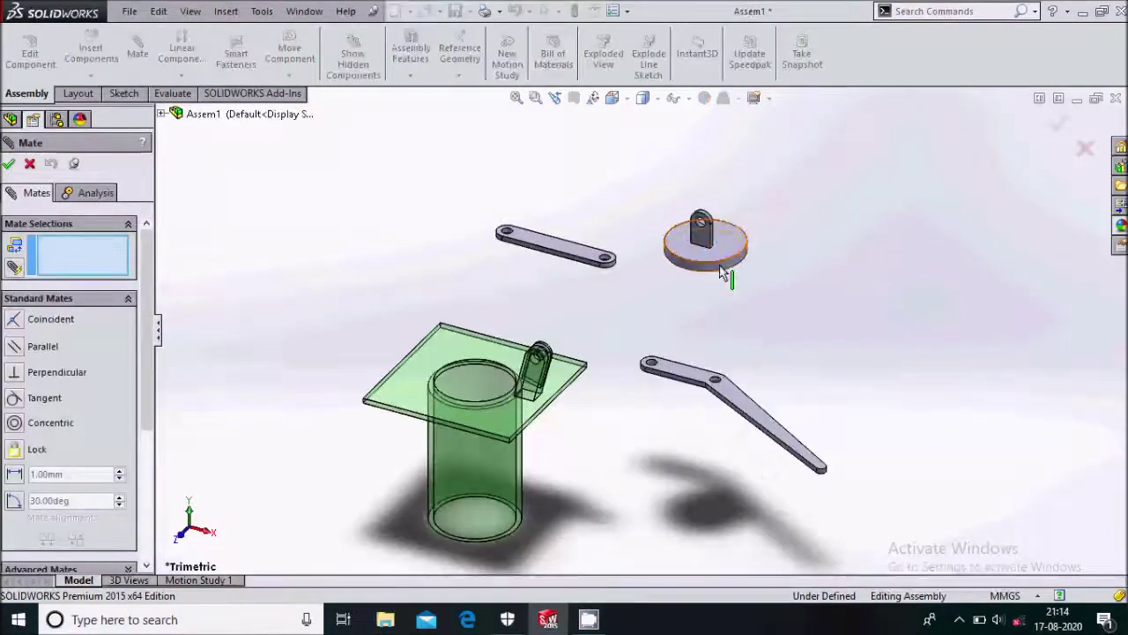
click(724, 271)
scroll(503, 399, down, 2)
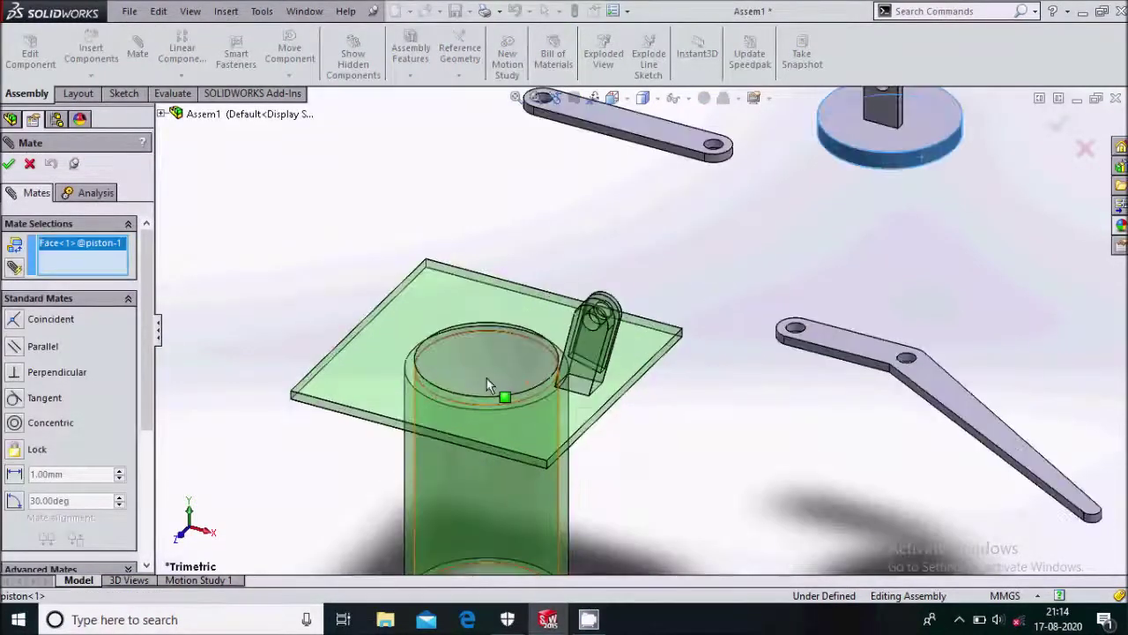
click(484, 374)
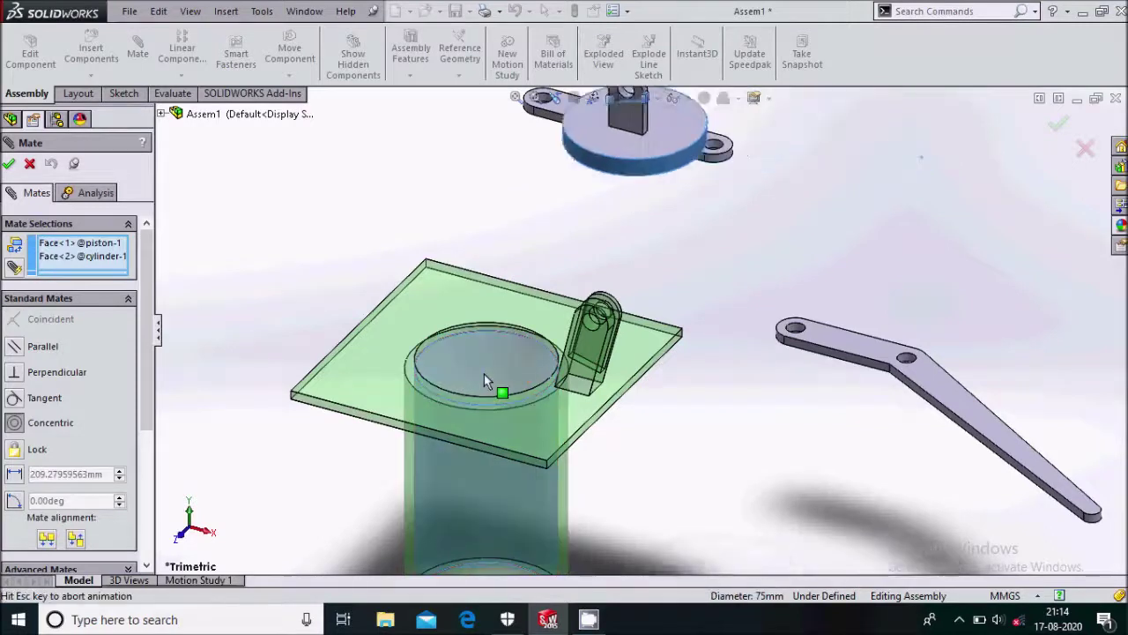
click(463, 400)
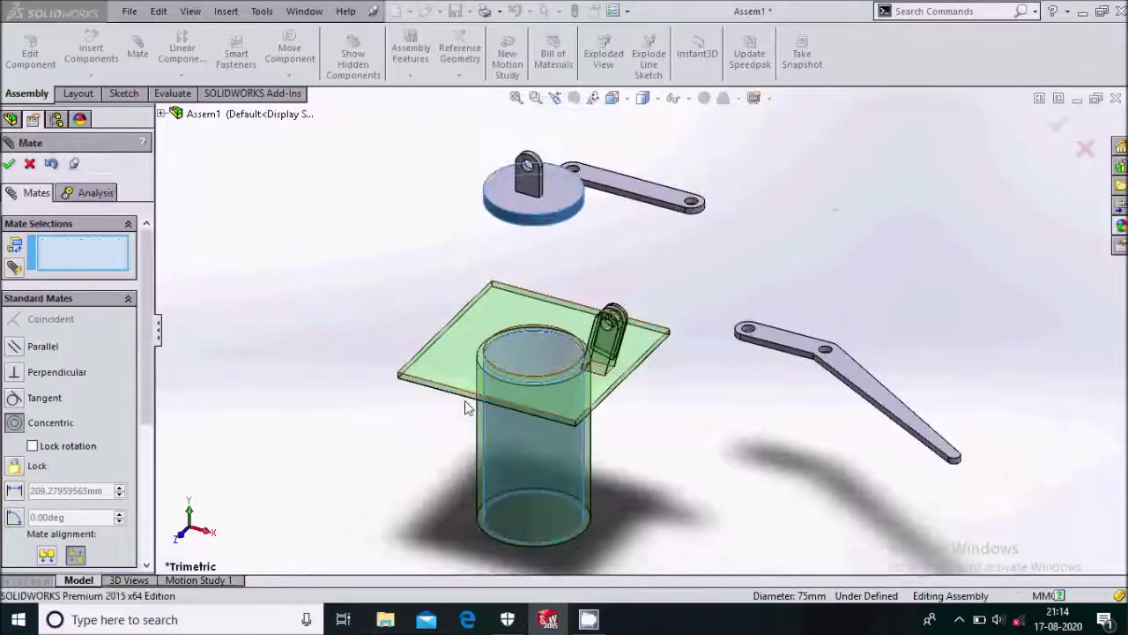
scroll(479, 391, up, 2)
scroll(582, 278, down, 2)
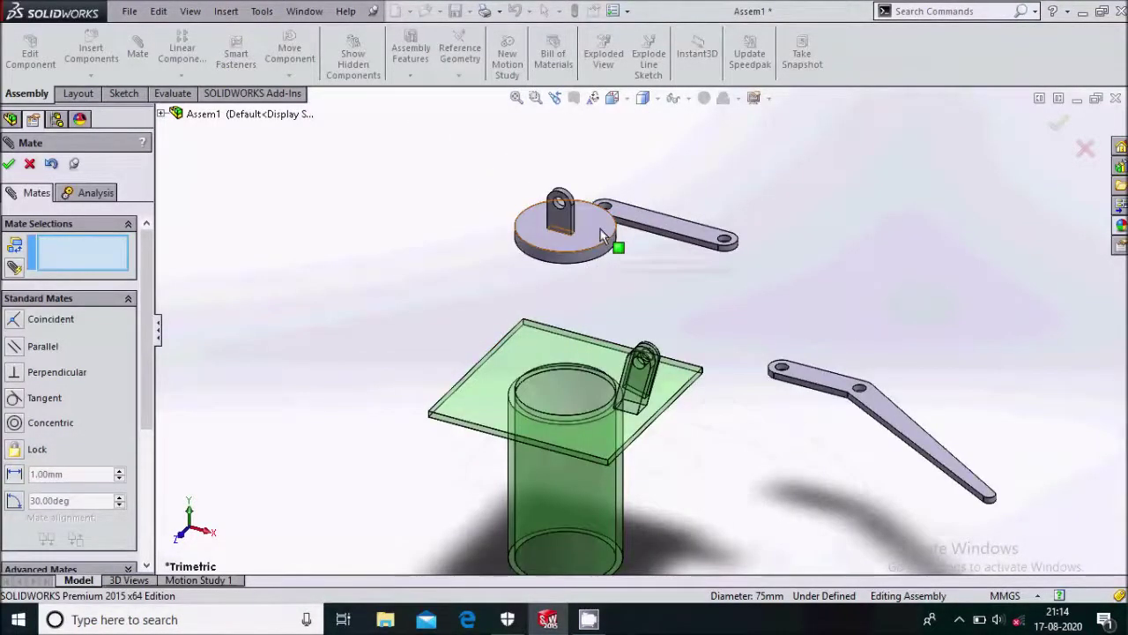
drag(602, 245, 752, 473)
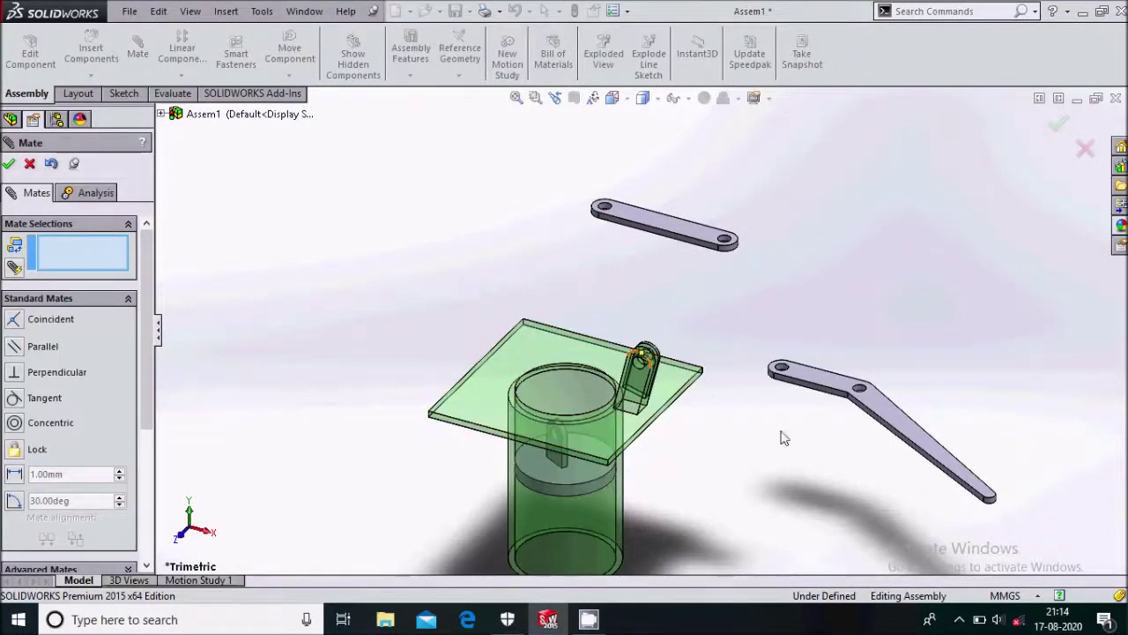
Step: Add a Concentric mate between the handle's middle hole and the pivot hole in the cylinder's lug
scroll(782, 438, down, 5)
scroll(814, 345, down, 2)
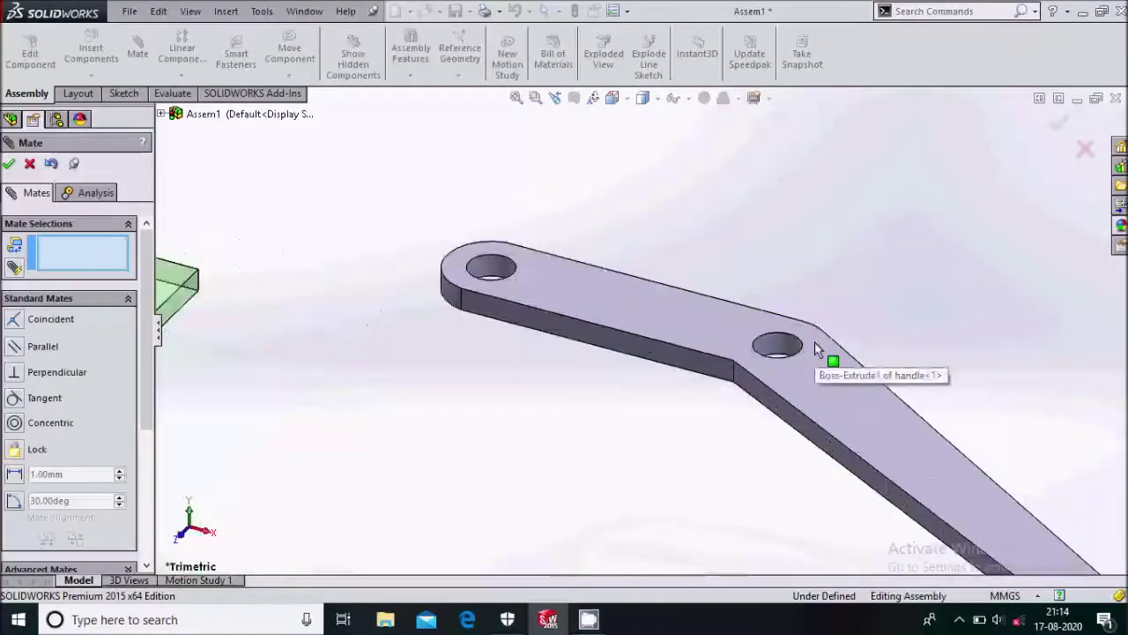
click(778, 347)
scroll(864, 317, up, 3)
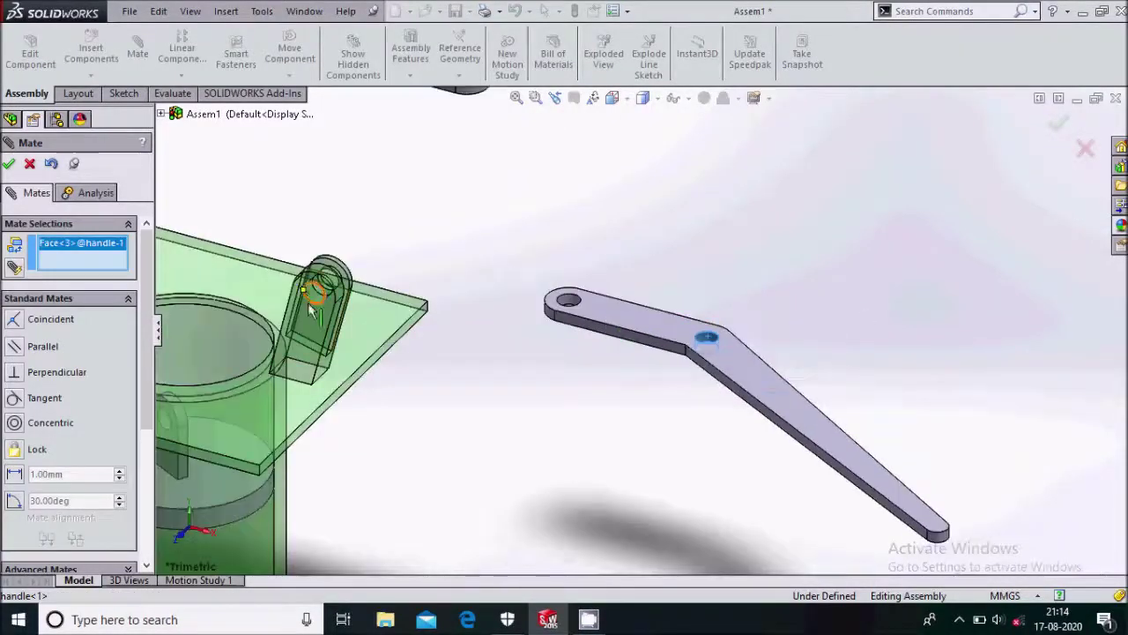
scroll(308, 303, down, 3)
scroll(379, 308, down, 2)
click(439, 304)
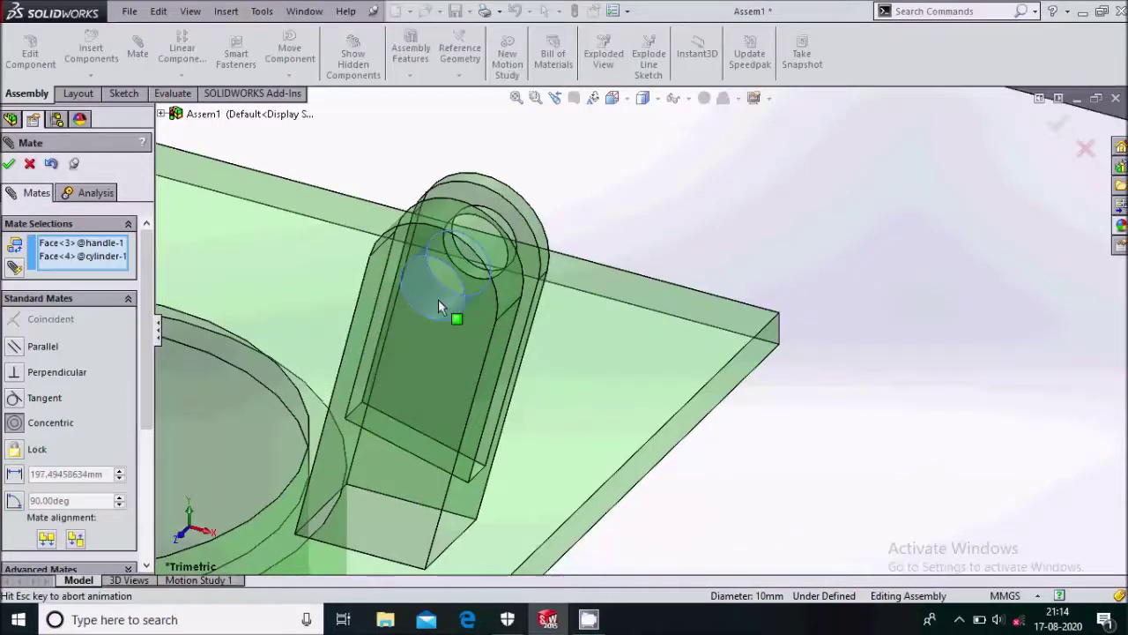
click(416, 262)
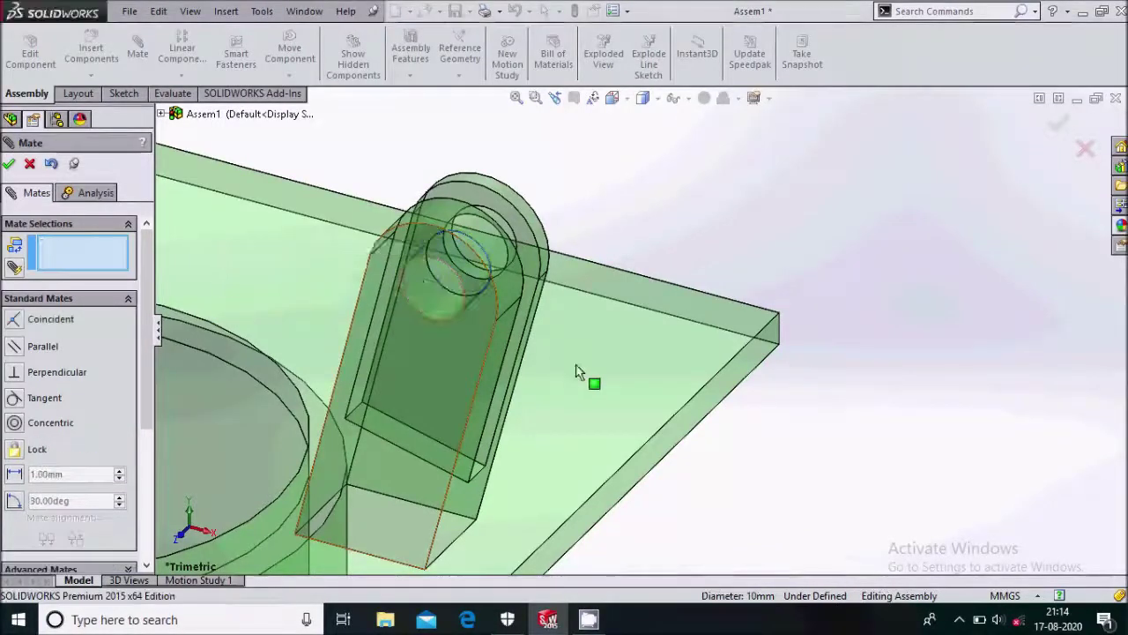
key(f)
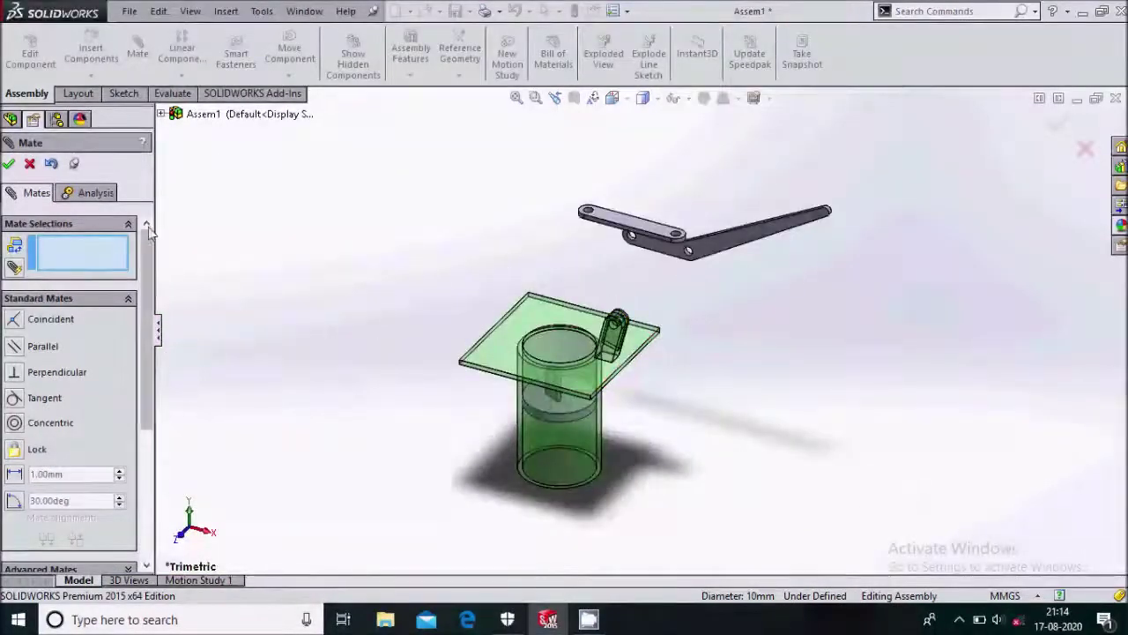
Step: Try to flip the mate alignment of the Concentric2 mate between the cylinder lug and the handle
key(Escape)
click(44, 334)
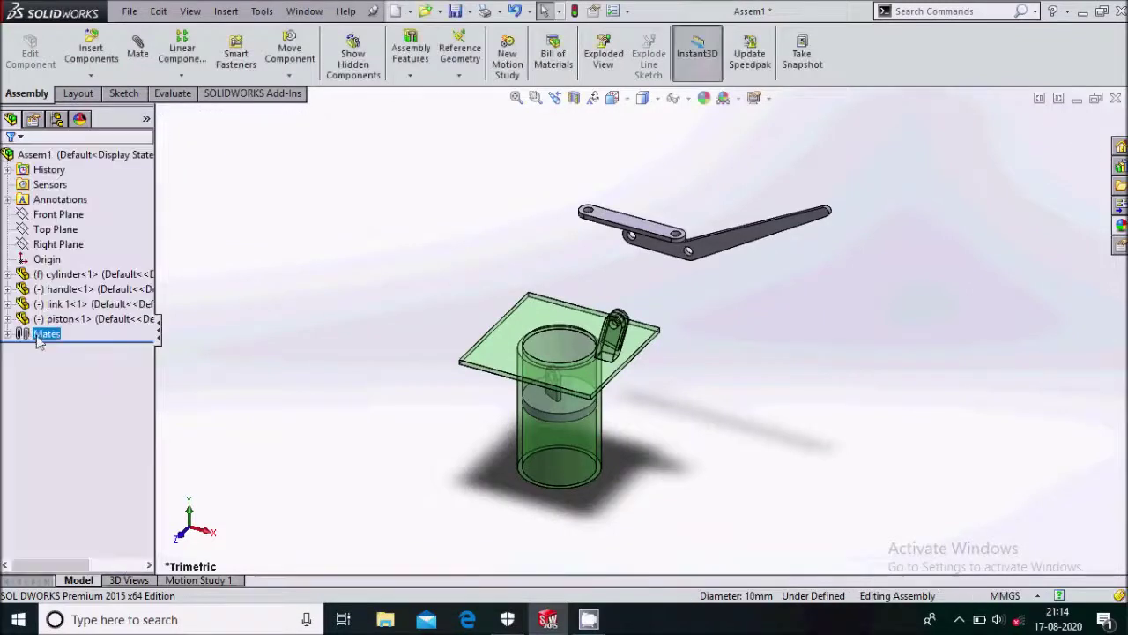
click(8, 334)
right_click(58, 363)
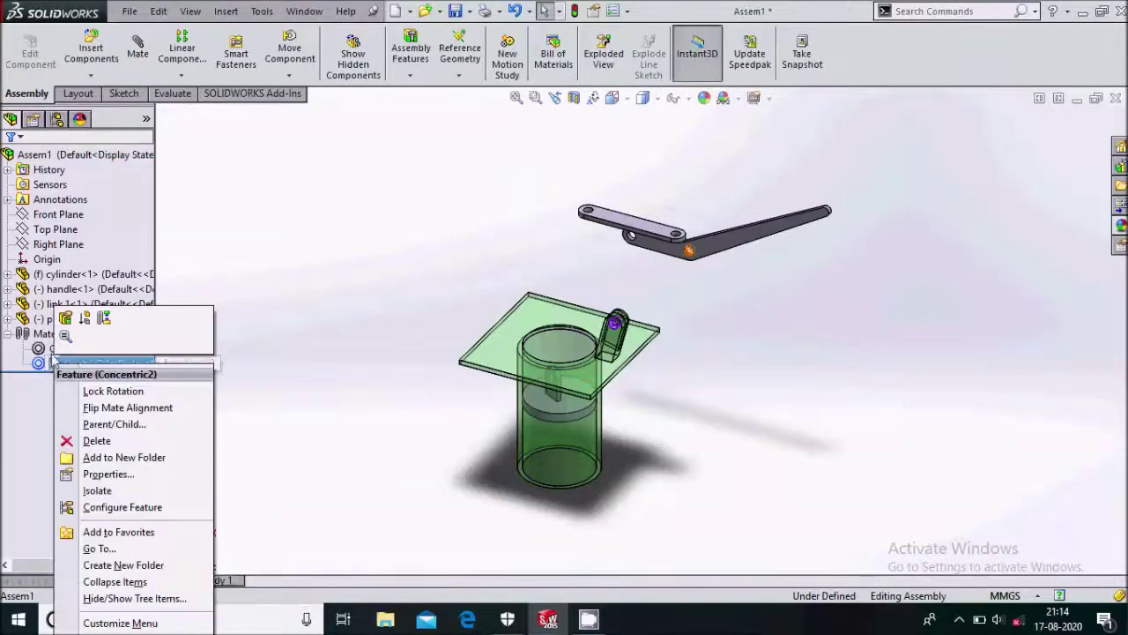
click(67, 319)
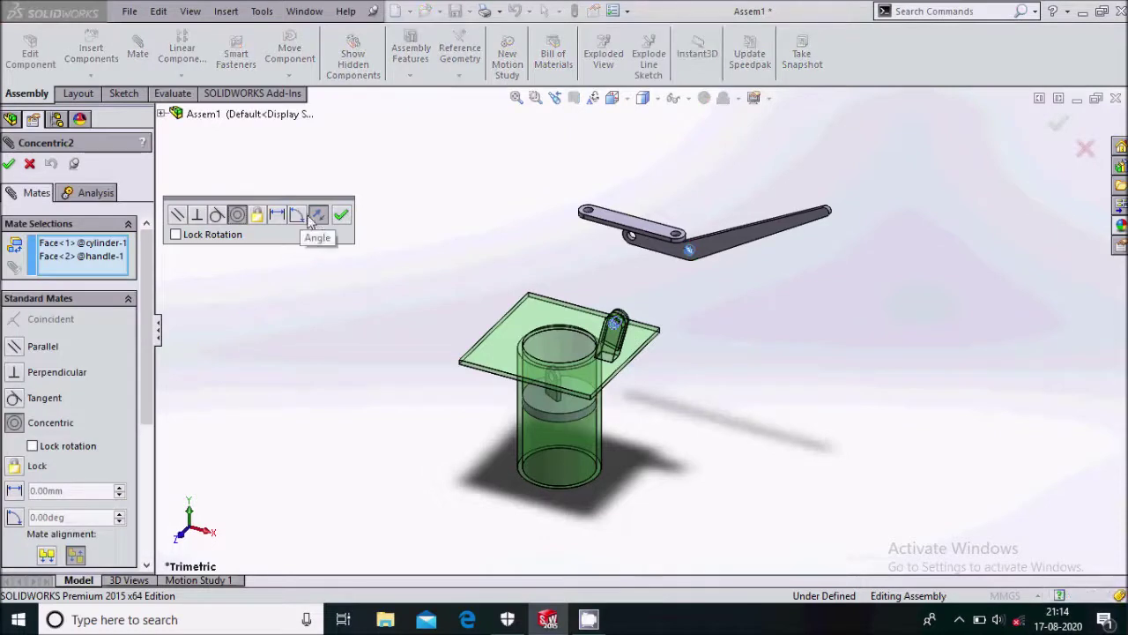
click(319, 217)
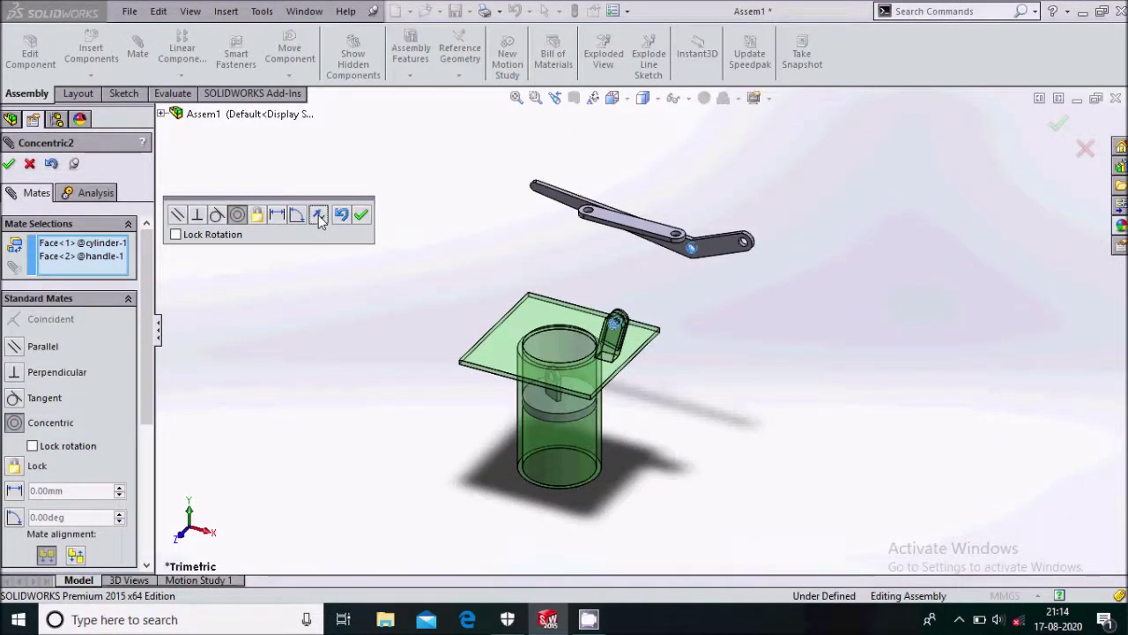
click(319, 216)
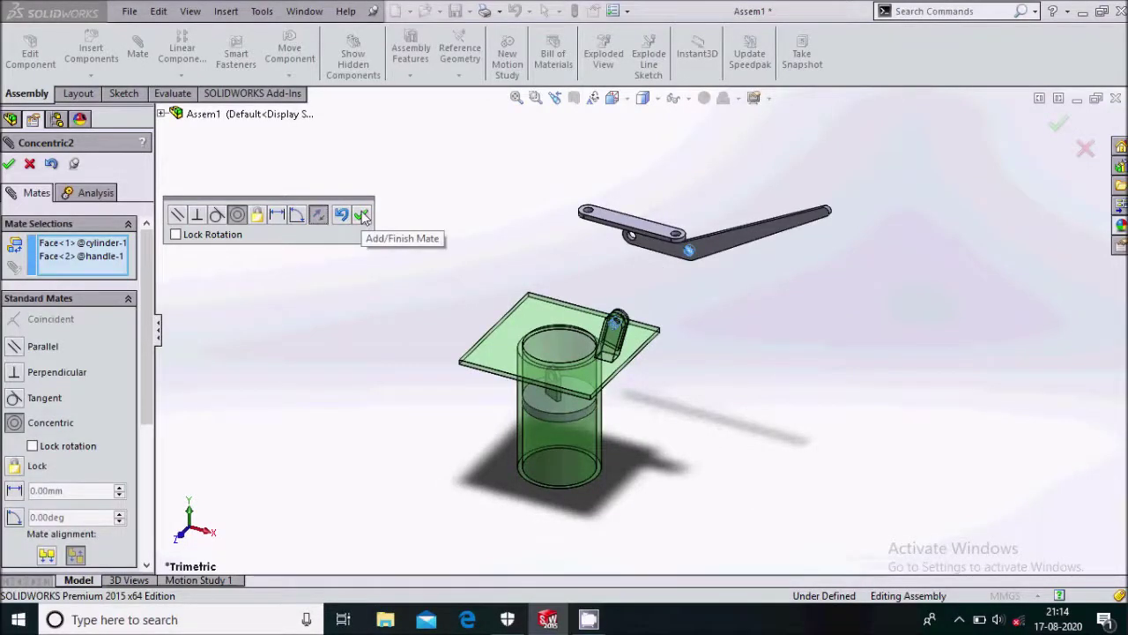
scroll(725, 232, down, 2)
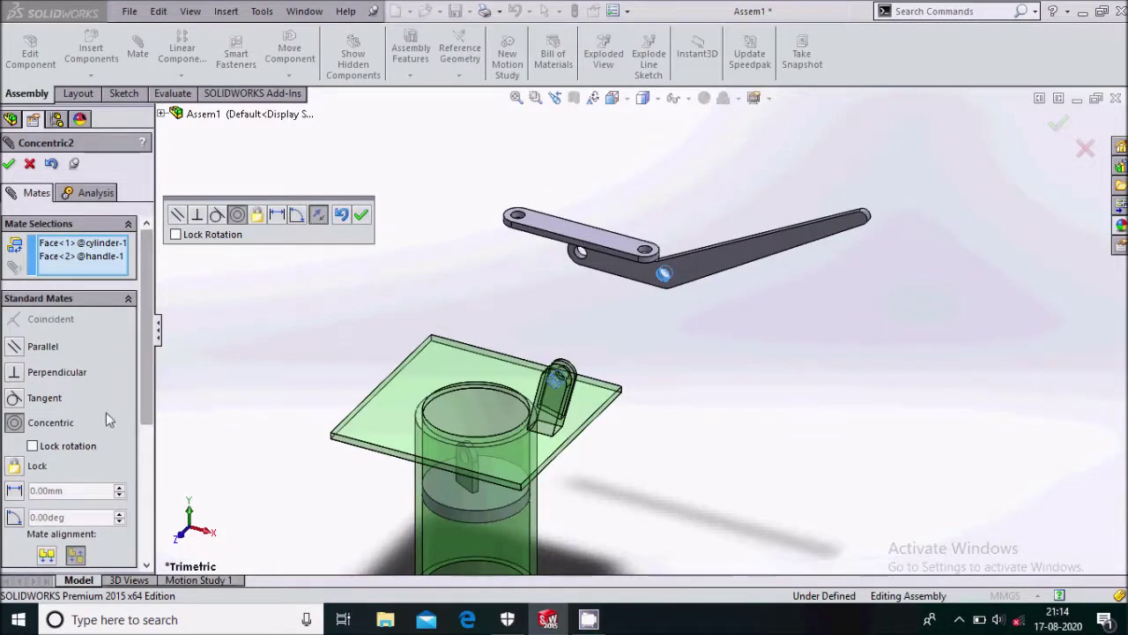
click(49, 557)
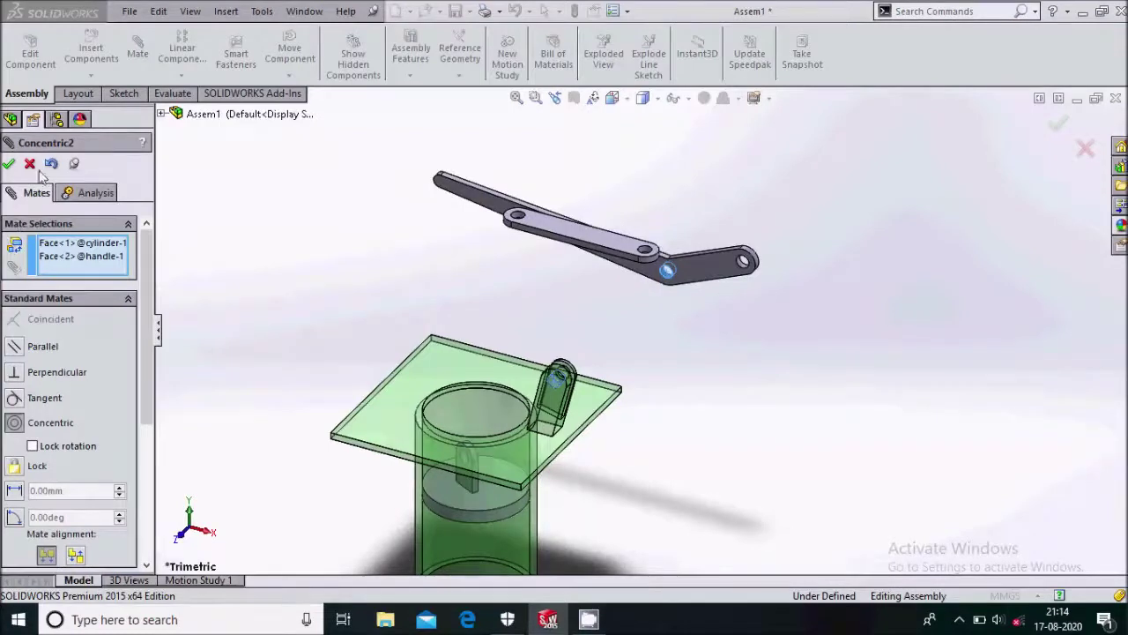
scroll(818, 353, up, 3)
key(Return)
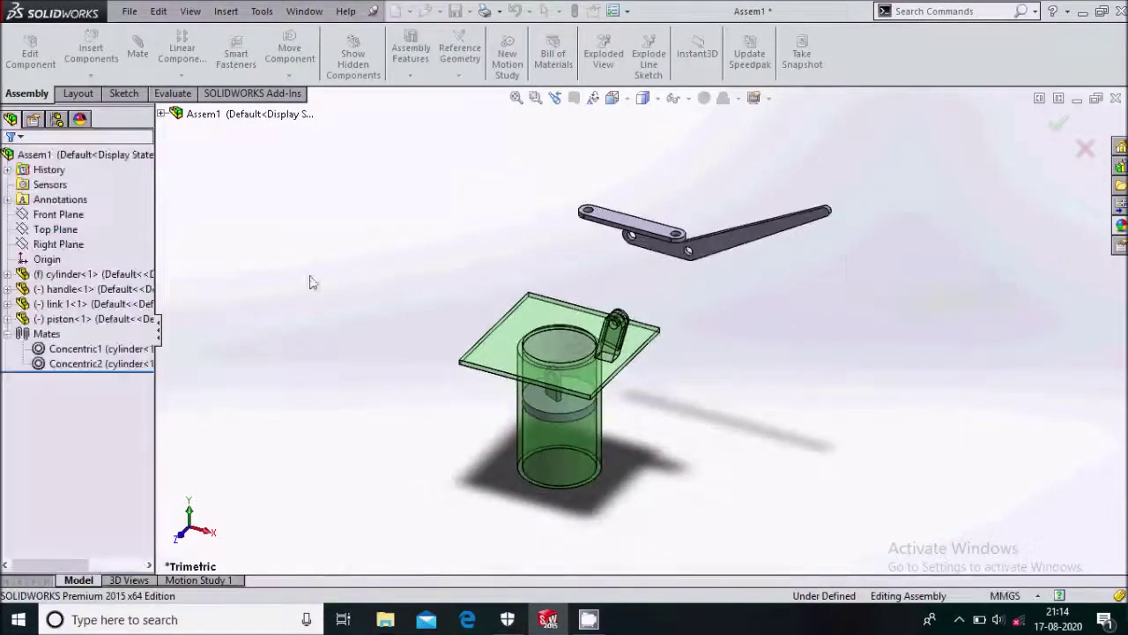
Step: Delete the Concentric2 mate between the cylinder lug and the handle
click(97, 364)
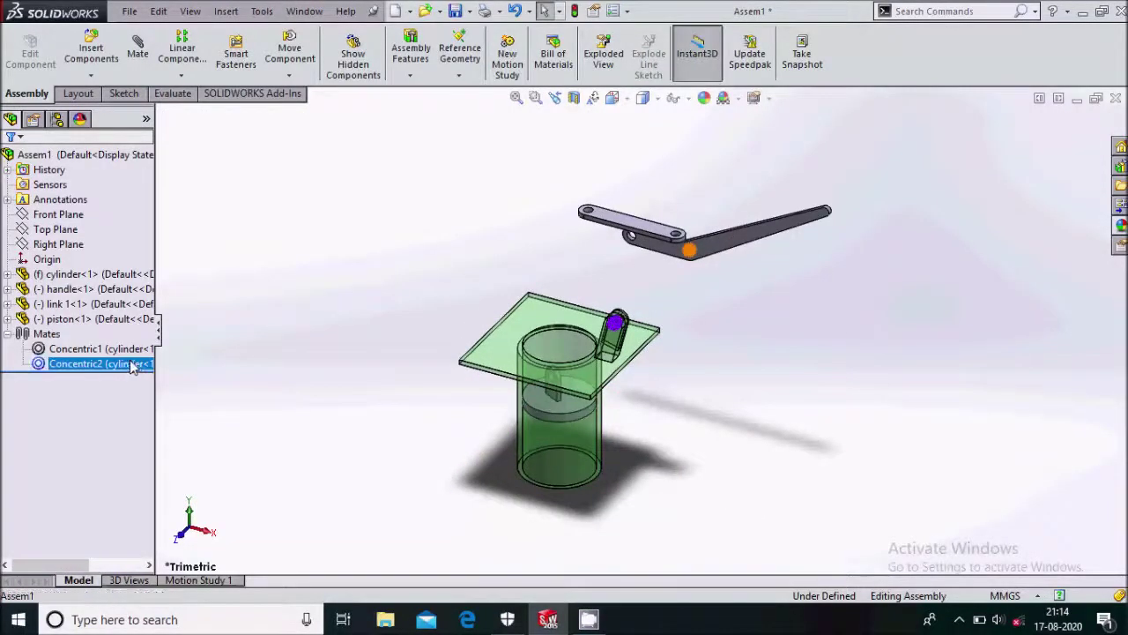
right_click(132, 364)
click(154, 435)
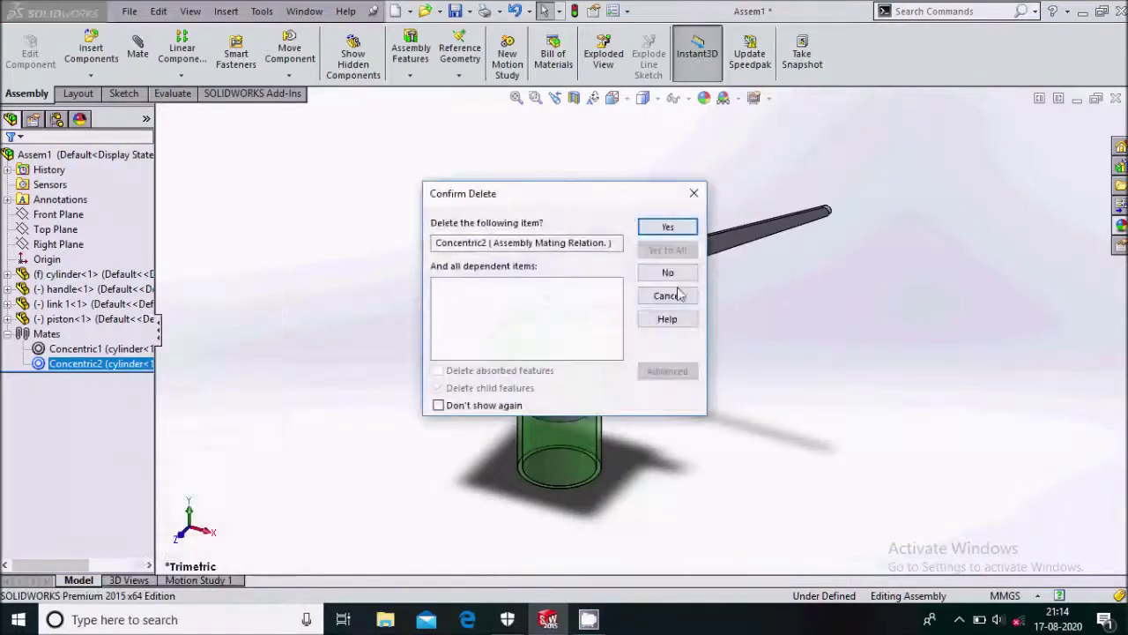
click(668, 229)
Step: Rotate the handle with the Move with Triad tool so that its long arm slopes downward
scroll(732, 304, down, 3)
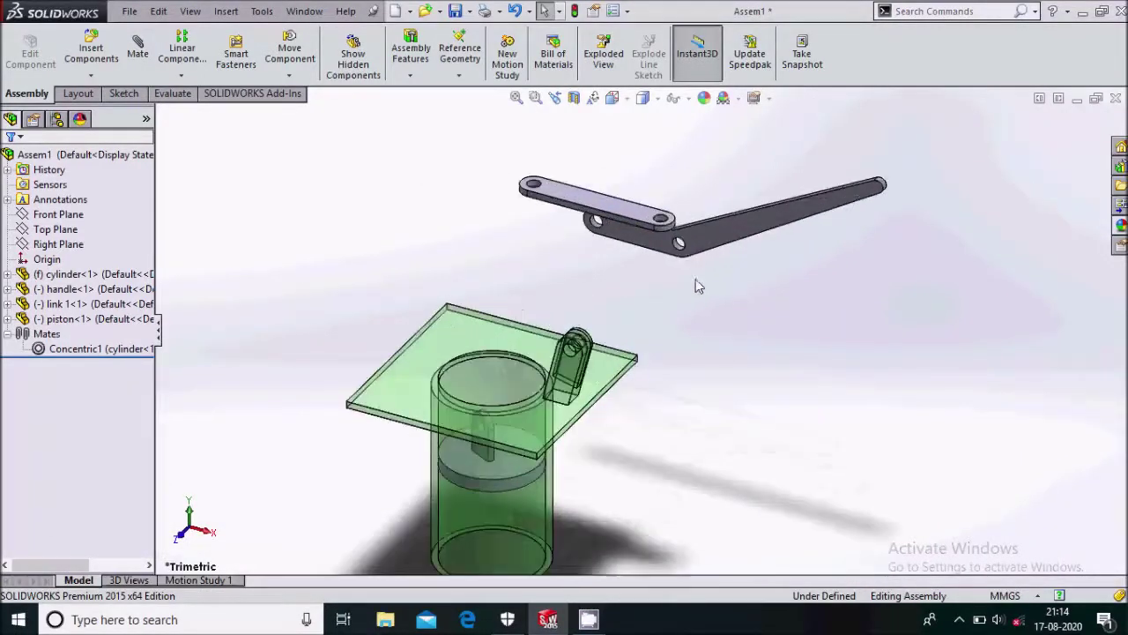
click(706, 234)
right_click(706, 234)
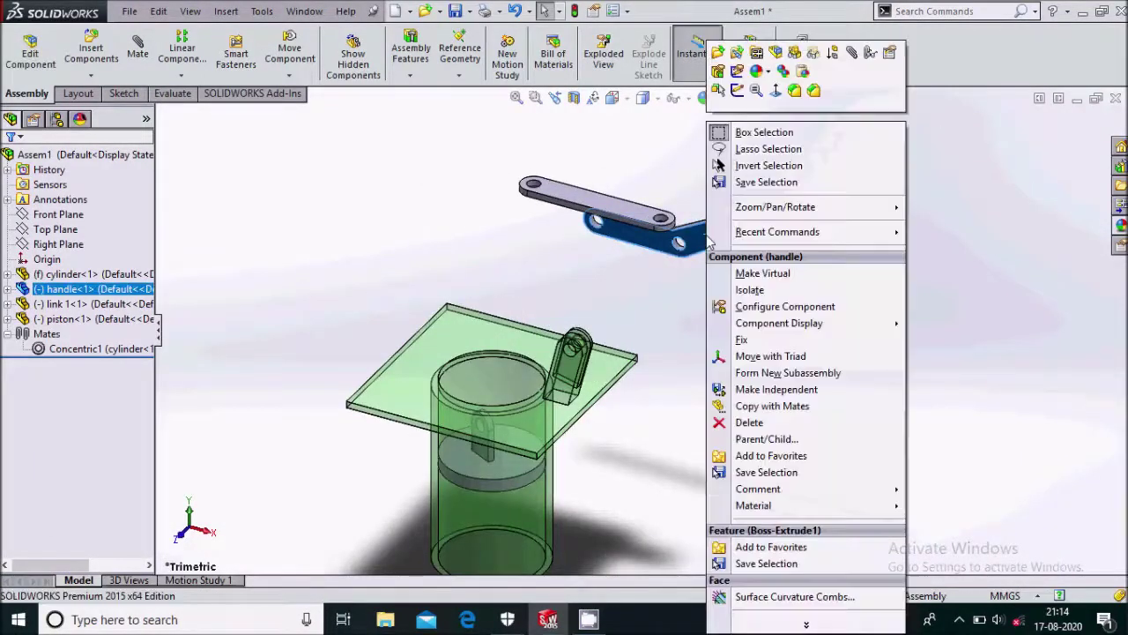
click(762, 356)
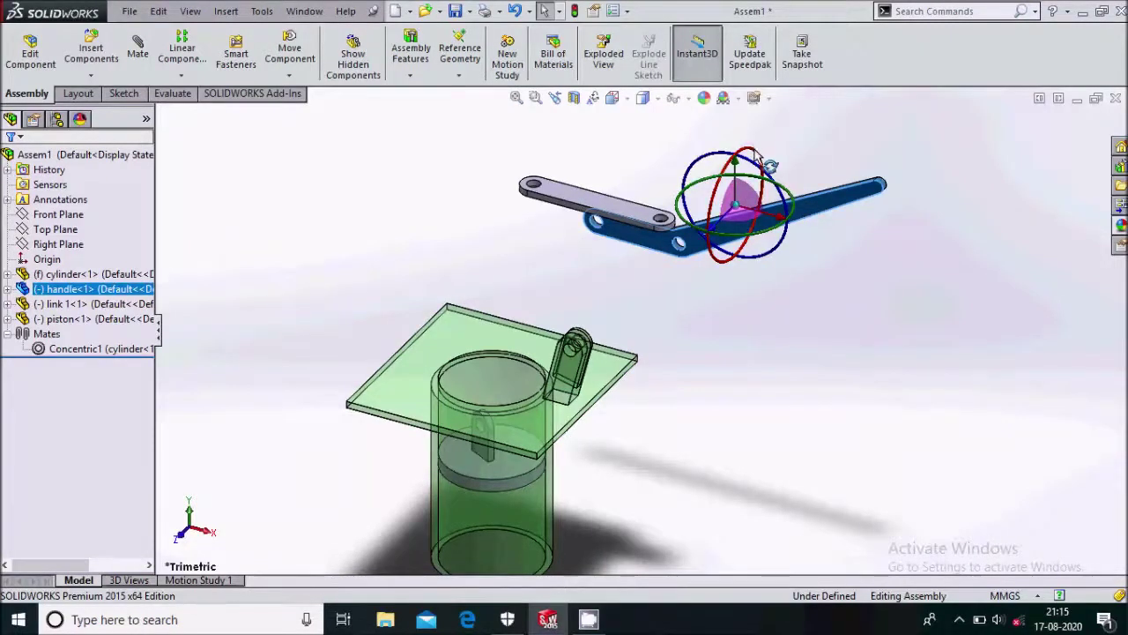
drag(755, 155, 683, 260)
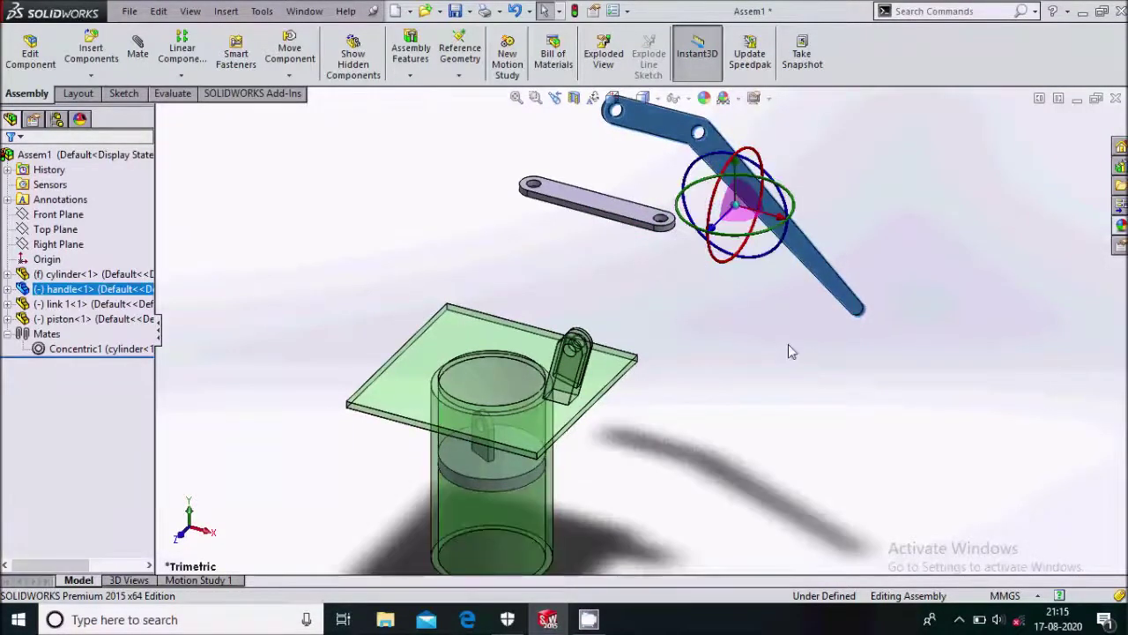
click(755, 327)
Step: Add a Concentric mate between the handle's middle hole and the pivot hole in the cylinder's lug
click(137, 54)
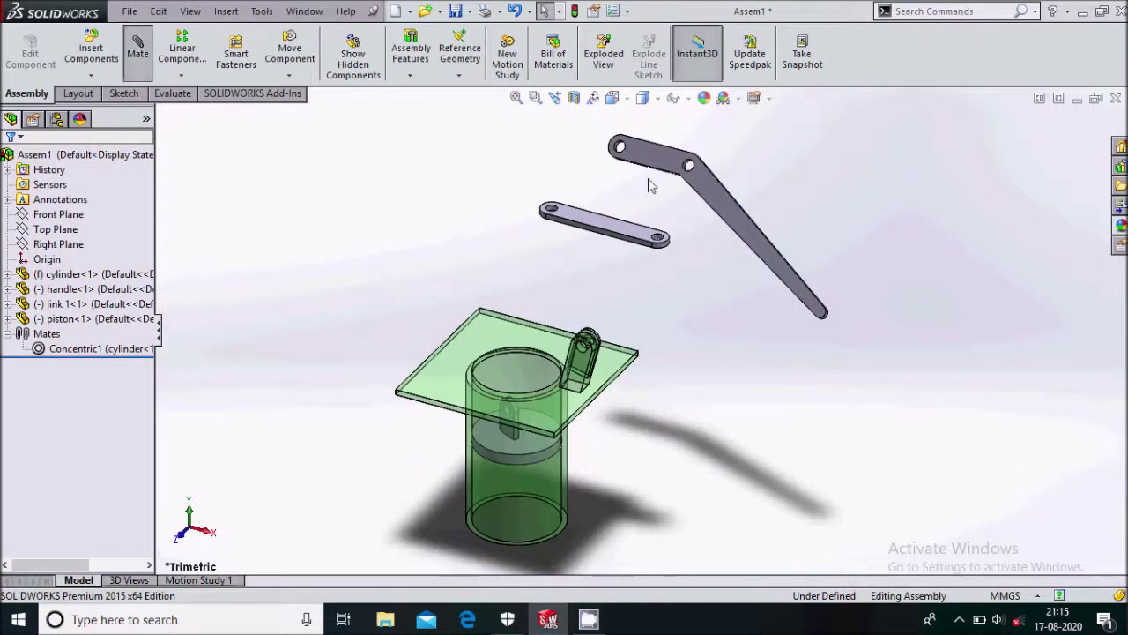
scroll(688, 169, down, 5)
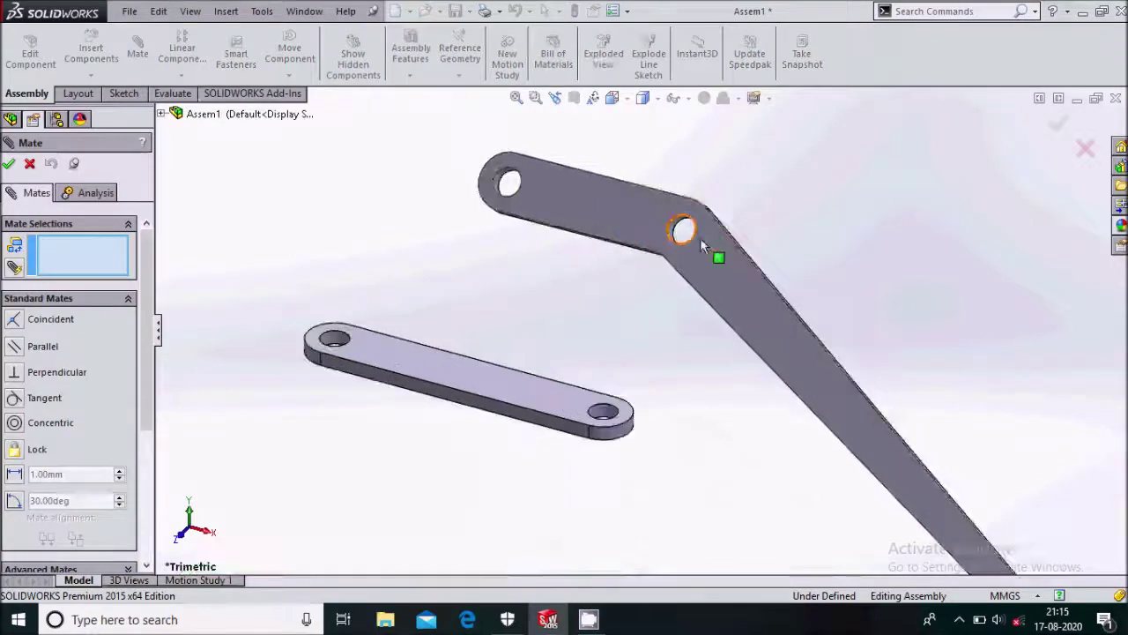
click(657, 227)
scroll(652, 291, up, 5)
scroll(608, 423, down, 2)
scroll(596, 329, down, 6)
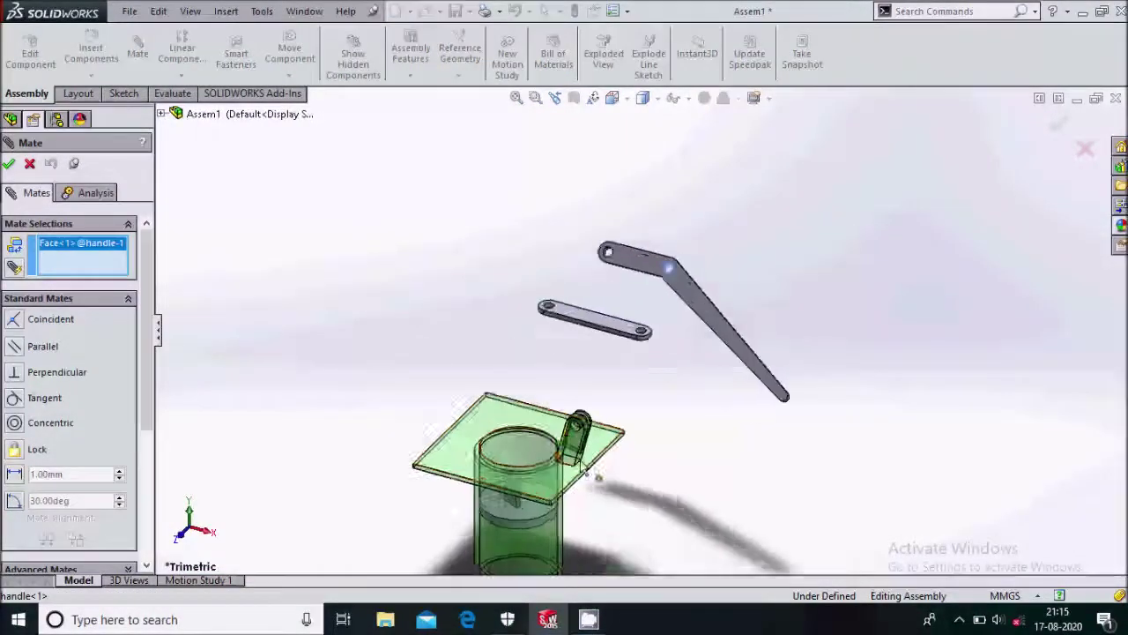
click(596, 333)
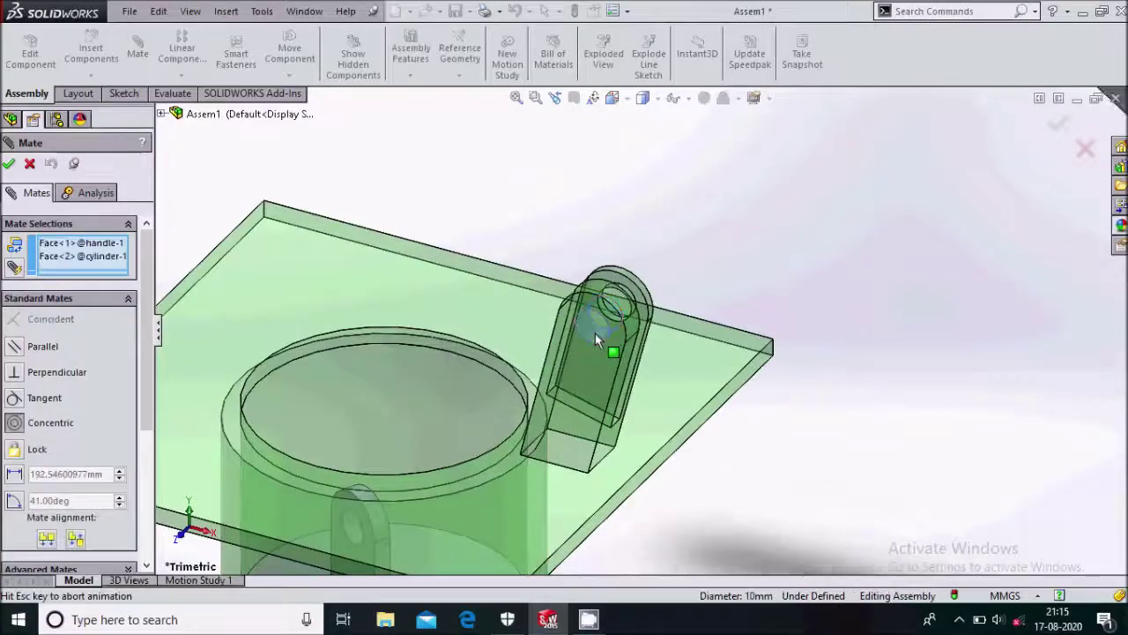
scroll(596, 333, up, 3)
scroll(595, 333, up, 2)
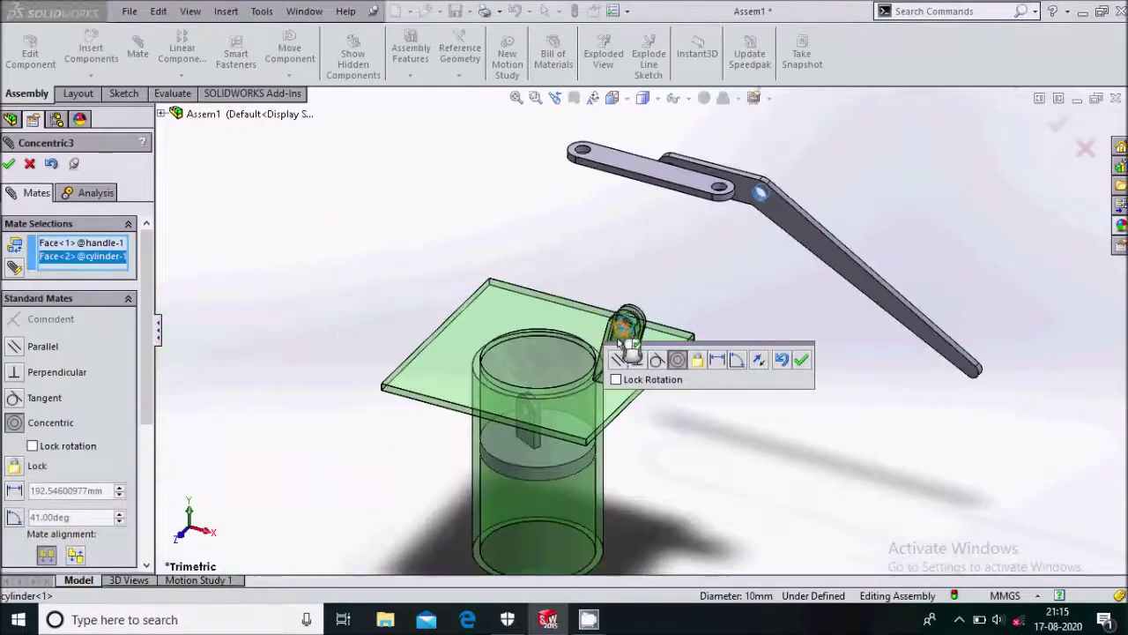
click(802, 362)
Step: Add a Coincident mate between the handle's flat side face and the inner face of the cylinder's lug
click(740, 280)
middle_drag(741, 280, 604, 351)
scroll(605, 351, down, 6)
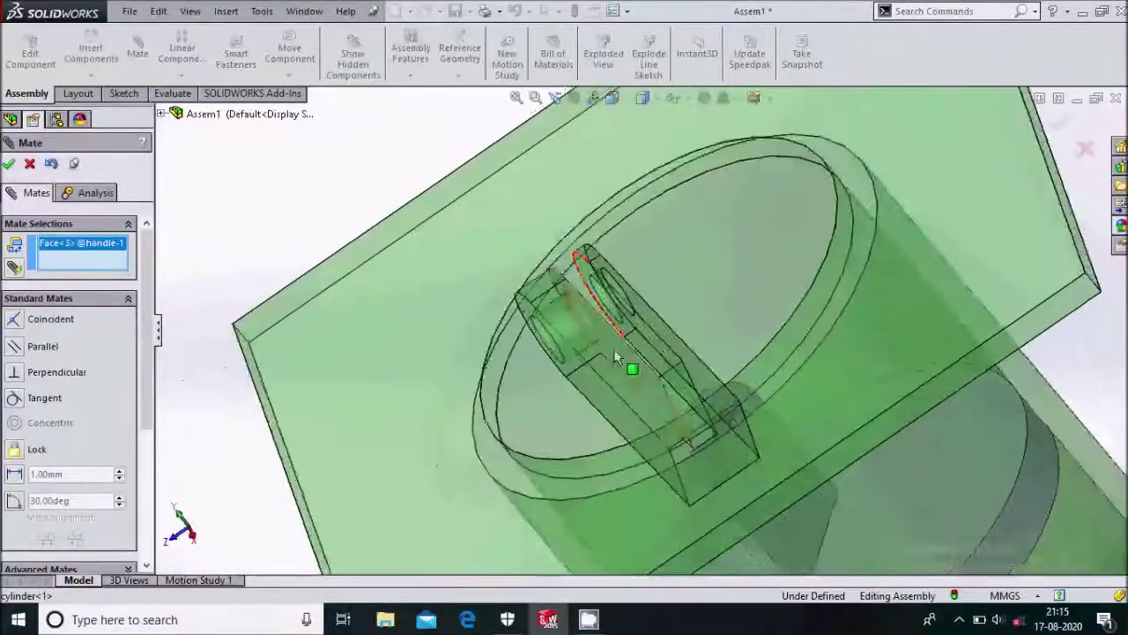
click(619, 362)
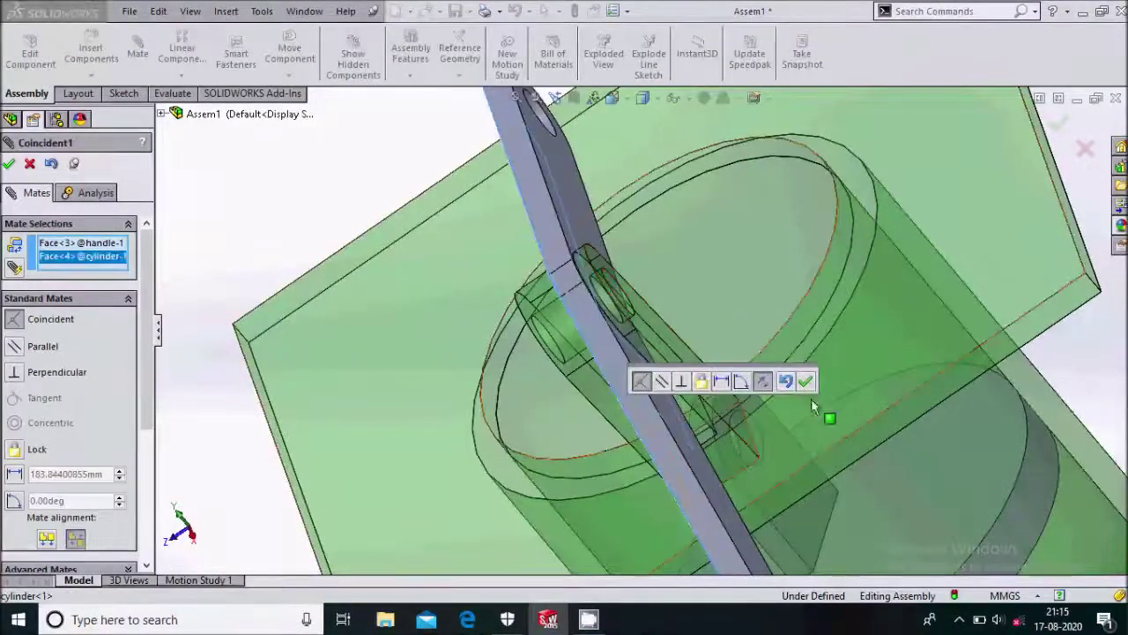
click(805, 381)
Step: Add a Concentric mate between one end hole of the link and the end hole of the handle's short arm
scroll(793, 356, up, 8)
middle_drag(748, 307, 844, 246)
mouse_move(814, 261)
middle_down()
mouse_move(831, 203)
mouse_move(861, 244)
mouse_move(833, 262)
middle_up()
scroll(617, 225, down, 5)
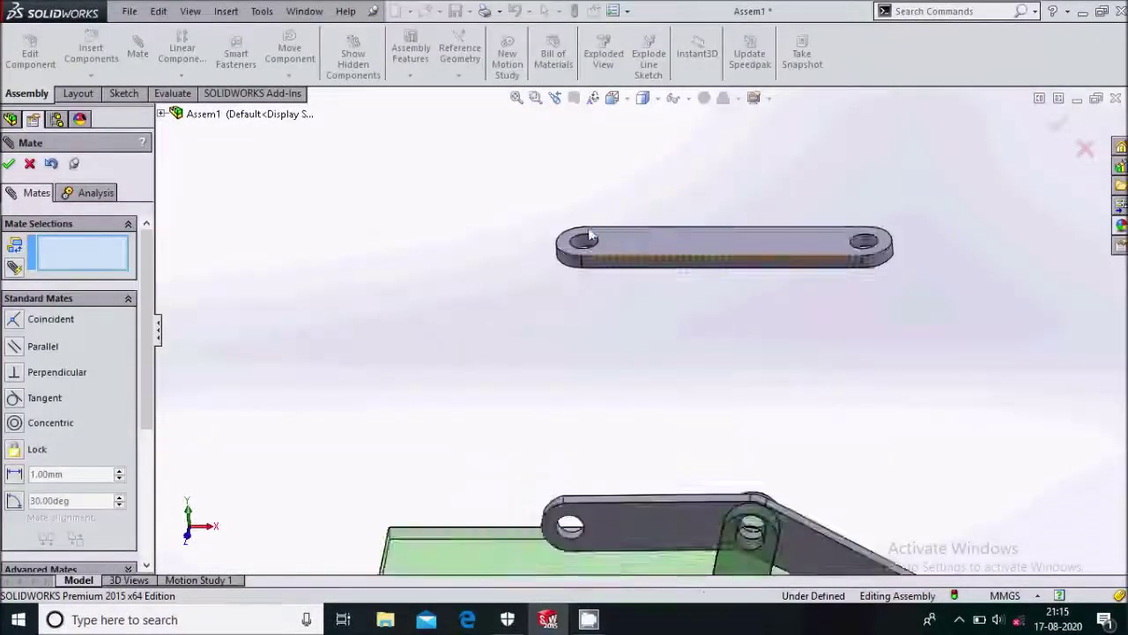
click(589, 257)
scroll(586, 233, up, 5)
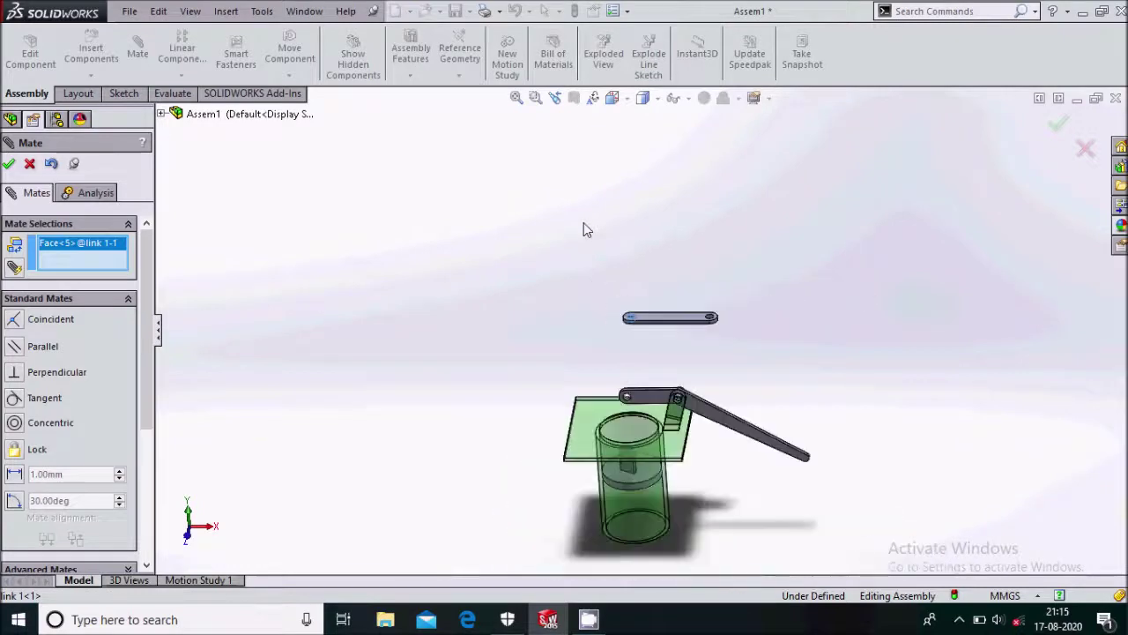
scroll(657, 390, down, 4)
scroll(657, 390, down, 2)
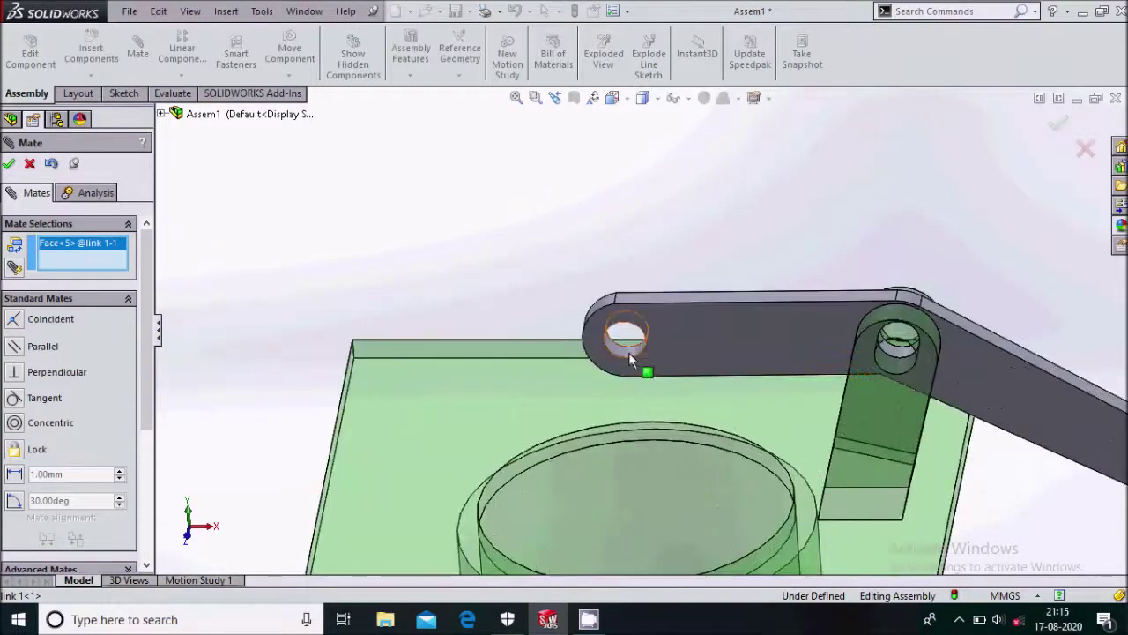
click(630, 359)
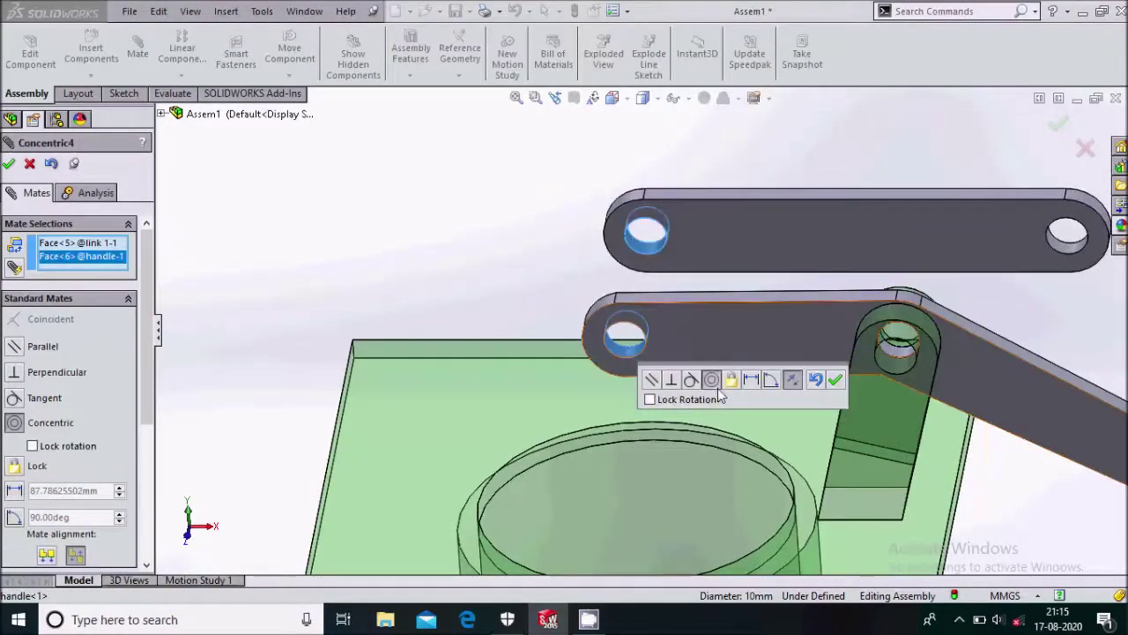
click(835, 381)
Step: Add a Coincident mate between the flat faces of the handle and the link, and finish mating
scroll(749, 279, up, 3)
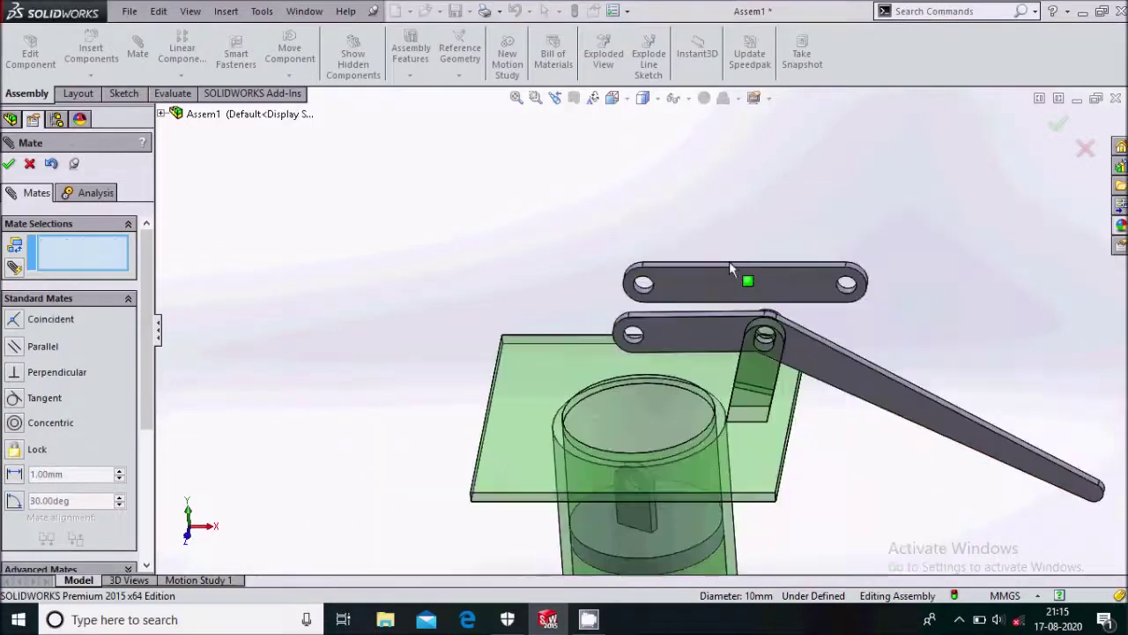
scroll(716, 293, down, 3)
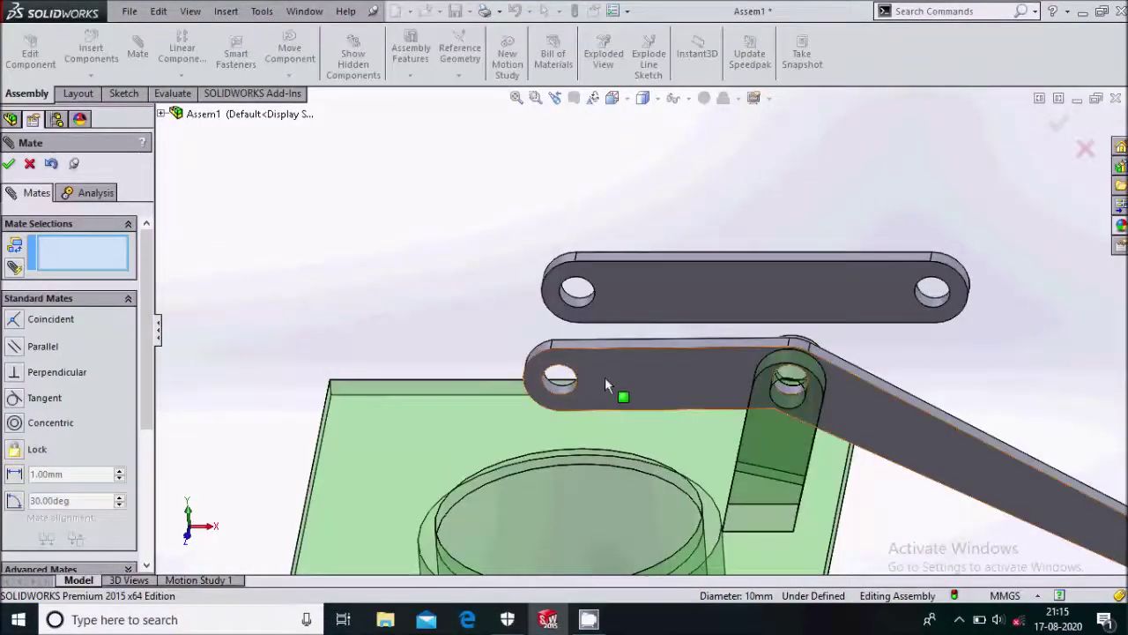
scroll(649, 277, up, 3)
middle_drag(727, 287, 737, 306)
click(736, 306)
click(737, 307)
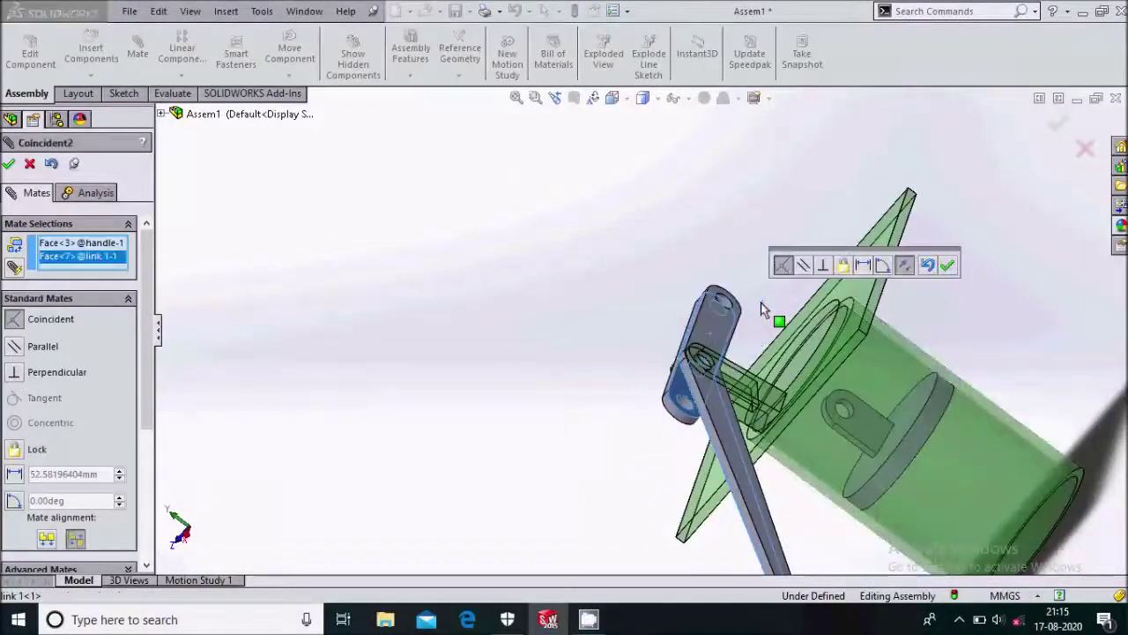
click(947, 264)
middle_drag(950, 269, 573, 316)
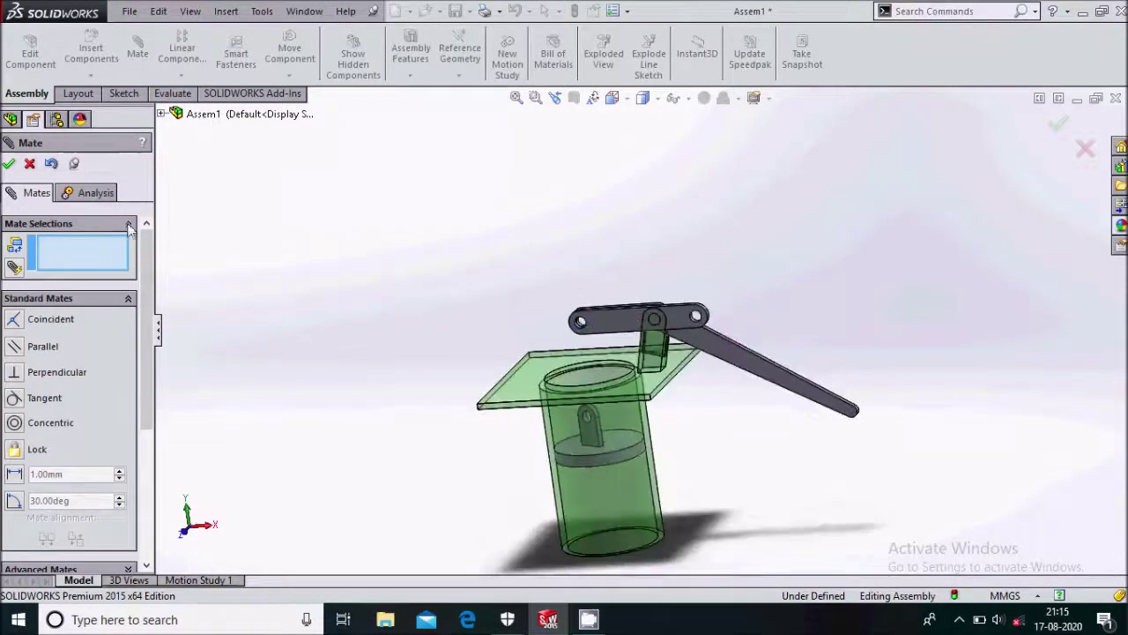
click(28, 165)
Step: Fix the handle in place and swing the link down into the cylinder beside the piston's lug
scroll(736, 377, down, 2)
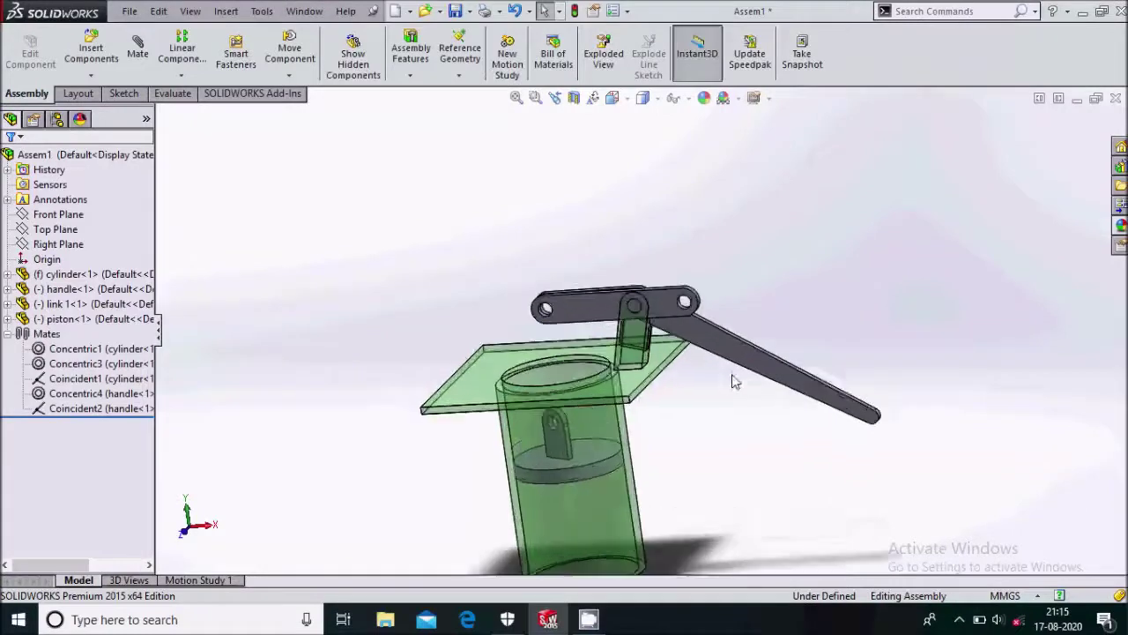
click(743, 366)
right_click(743, 367)
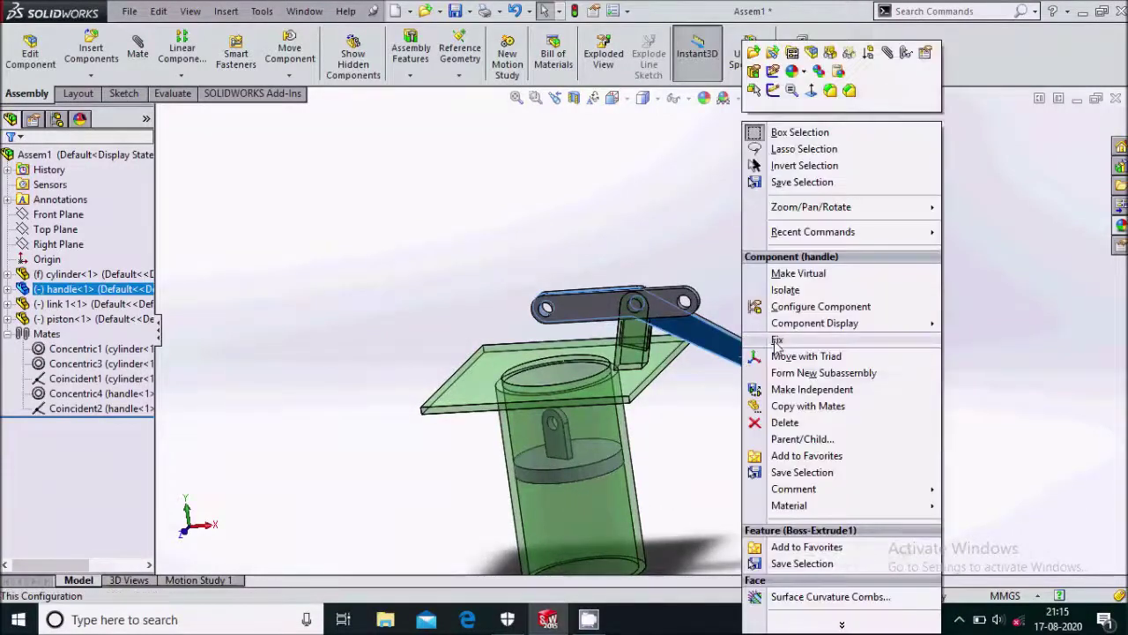
click(821, 309)
drag(670, 313, 539, 469)
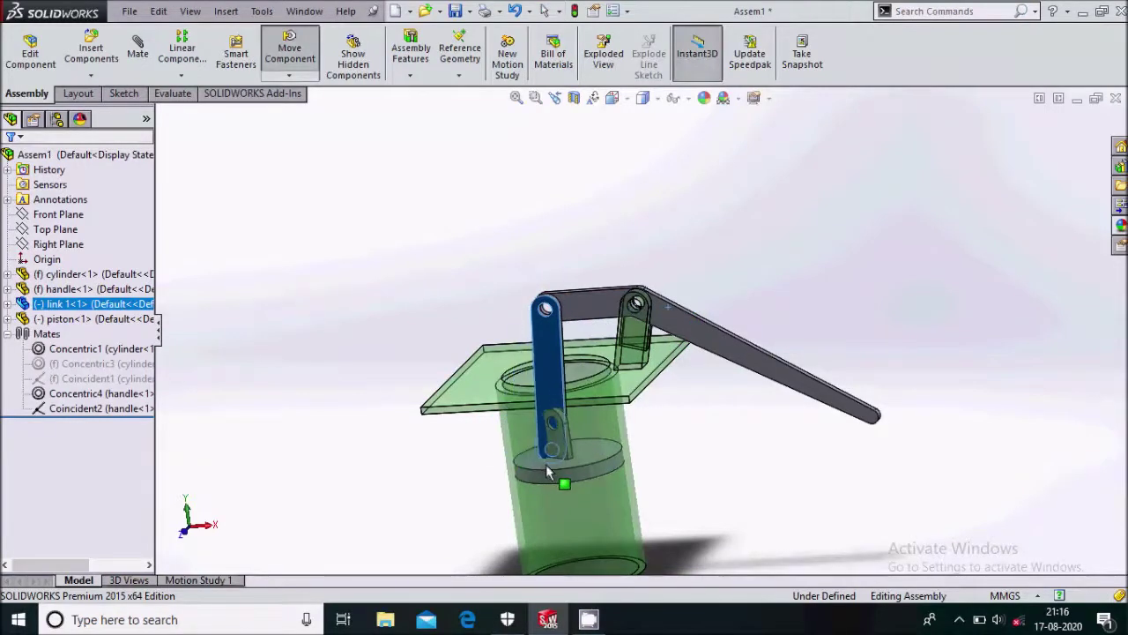
Step: Examine from several sides how the link lines up with the piston's lug inside the cylinder
click(826, 468)
middle_drag(826, 468, 624, 418)
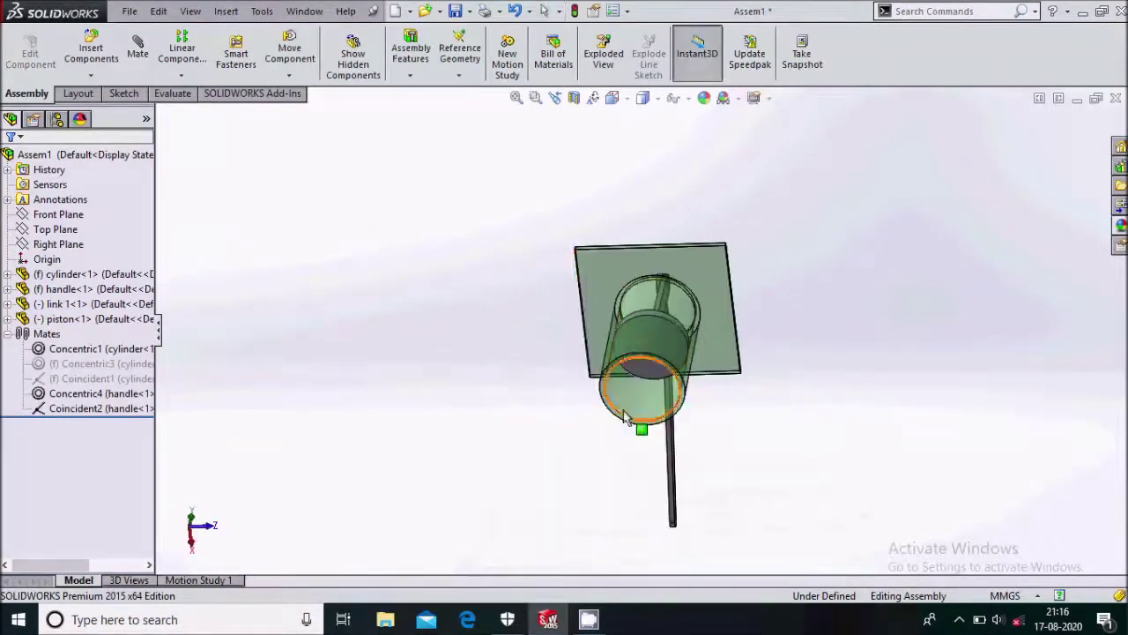
middle_drag(649, 351, 756, 219)
scroll(751, 392, down, 4)
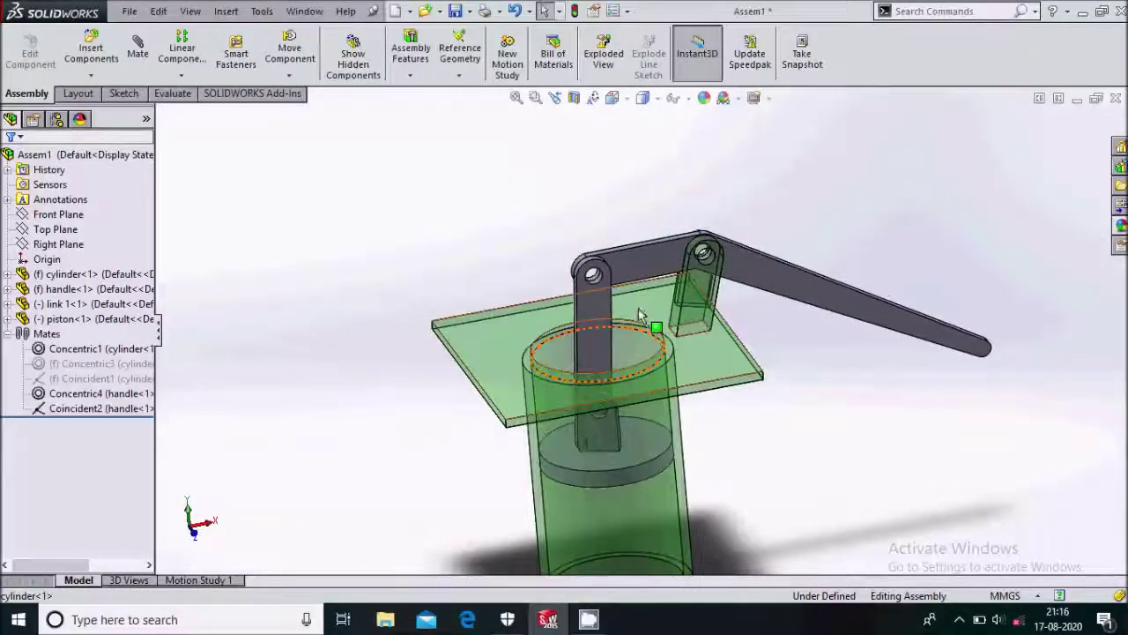
scroll(652, 313, down, 3)
scroll(520, 212, up, 3)
middle_drag(520, 211, 619, 374)
scroll(610, 408, down, 1)
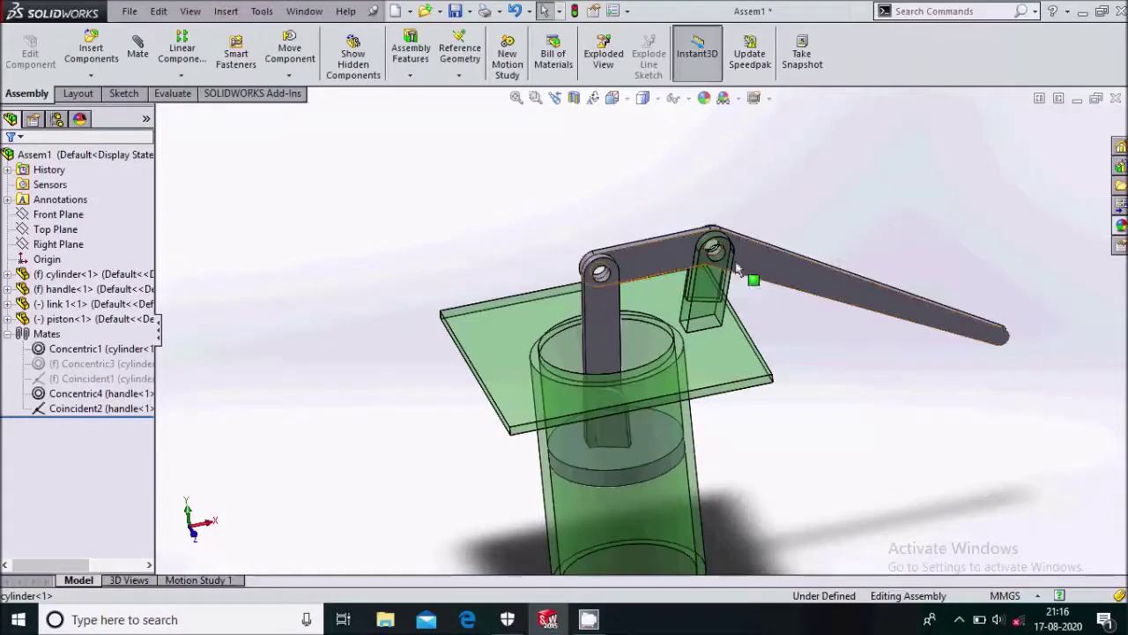
Step: Float the handle again and swing its long arm down to raise the link in the cylinder
click(980, 340)
click(902, 323)
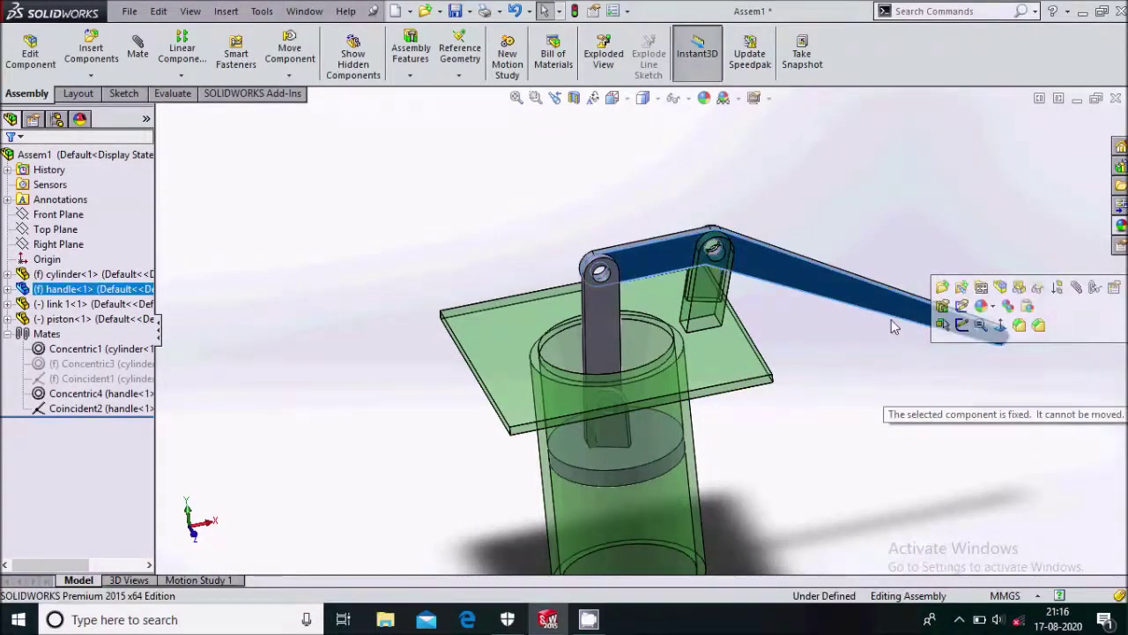
right_click(884, 307)
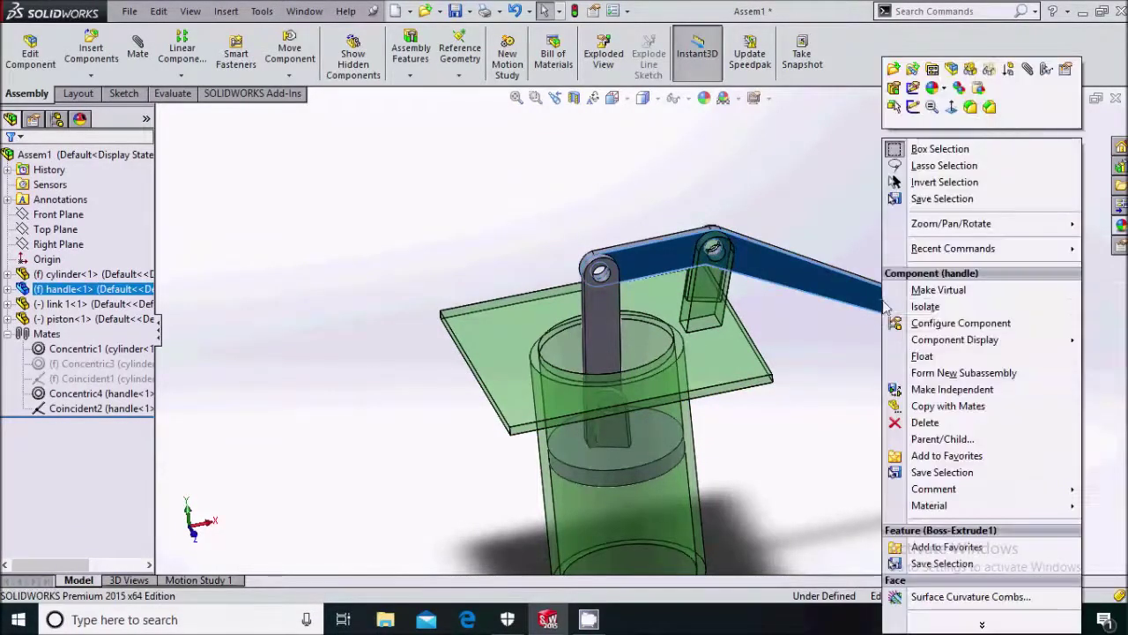
click(935, 357)
drag(944, 325, 926, 403)
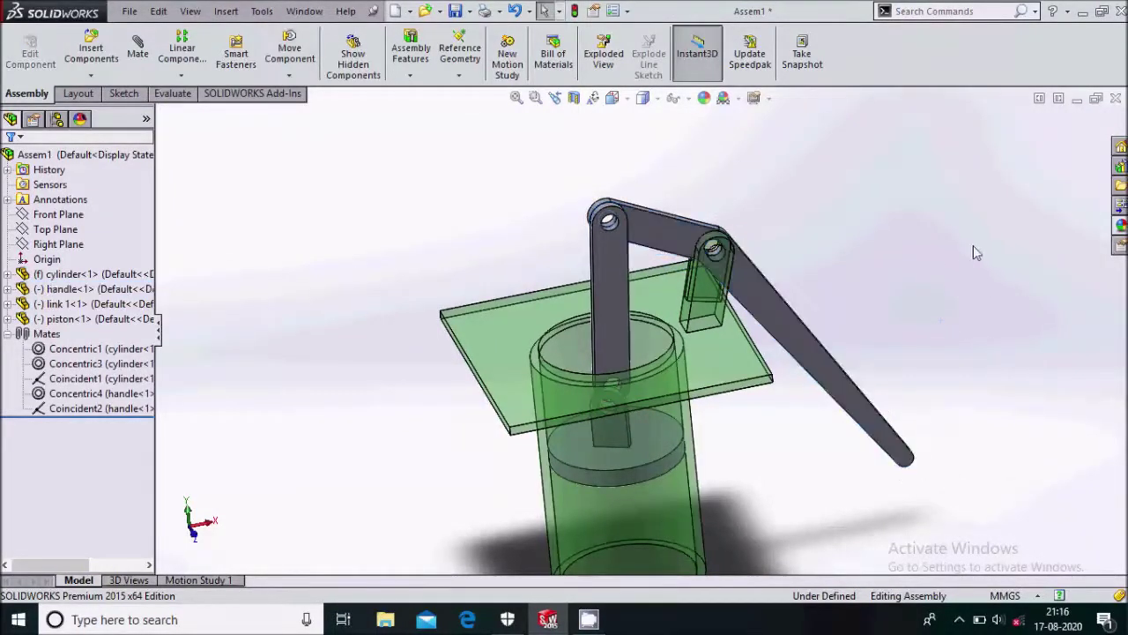
Step: Add a Concentric mate between the link's lower hole and the hole in the piston's lug
middle_drag(647, 293, 584, 382)
scroll(584, 383, down, 5)
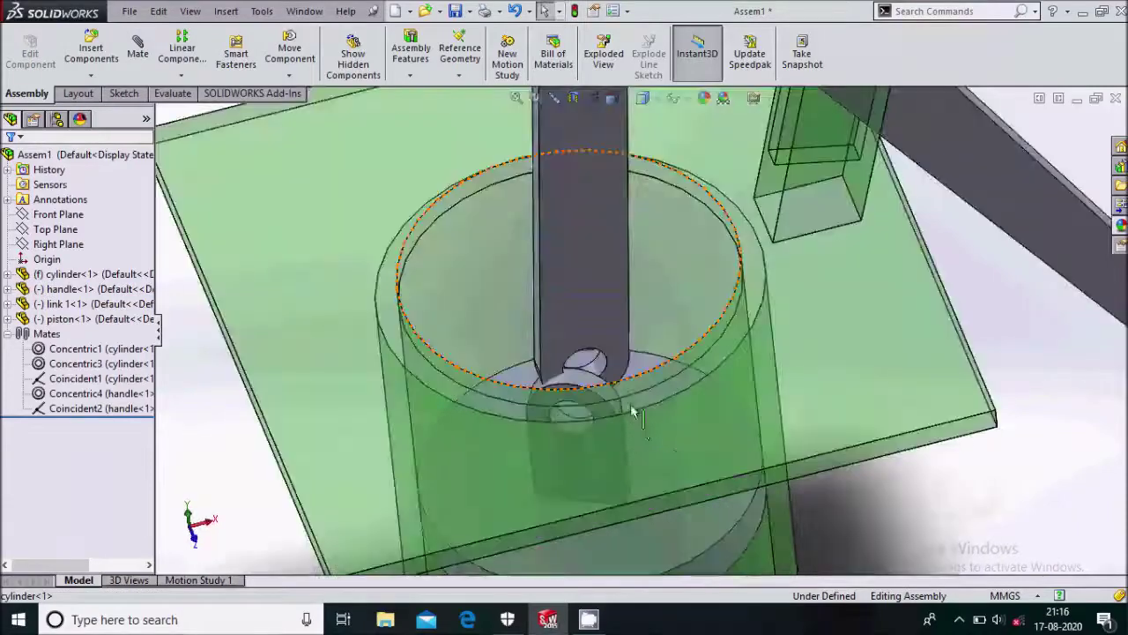
click(91, 51)
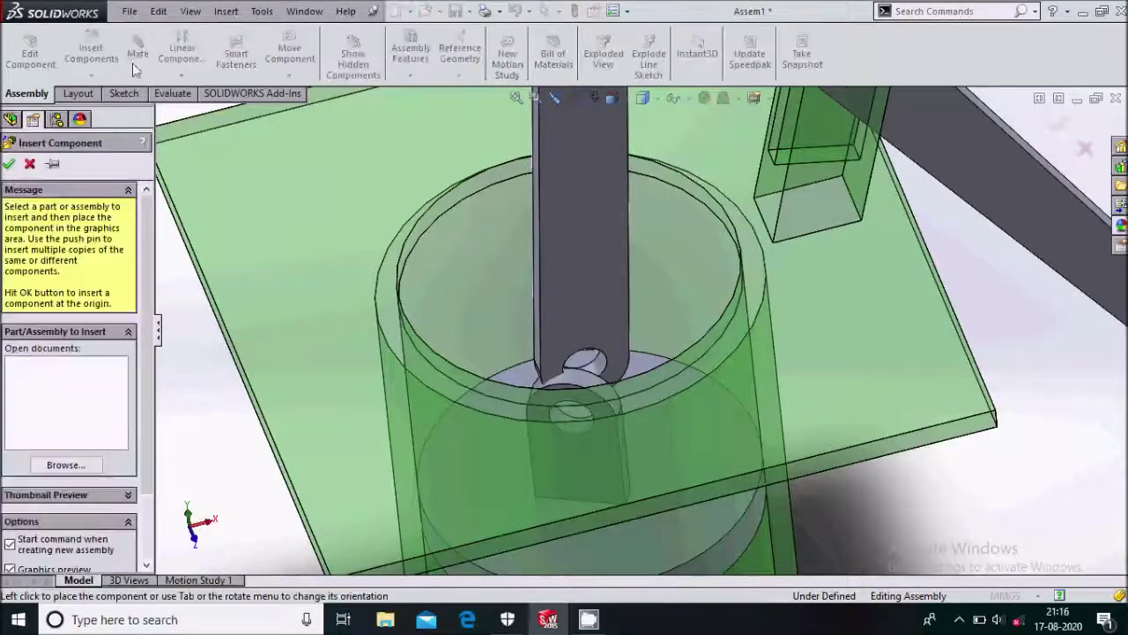
click(30, 164)
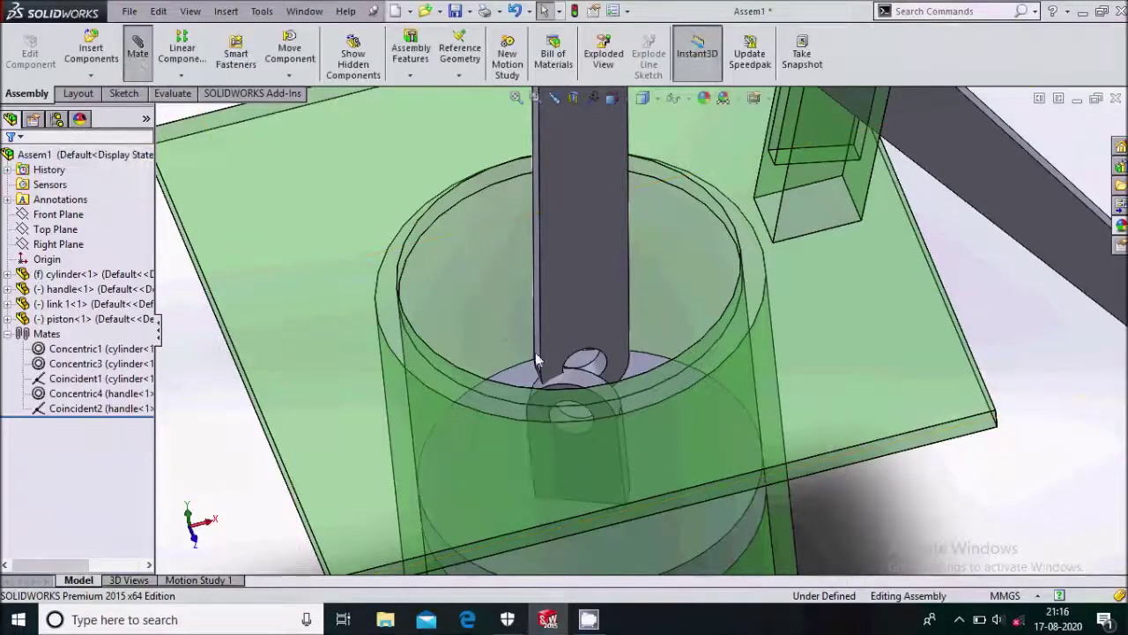
scroll(617, 362, down, 3)
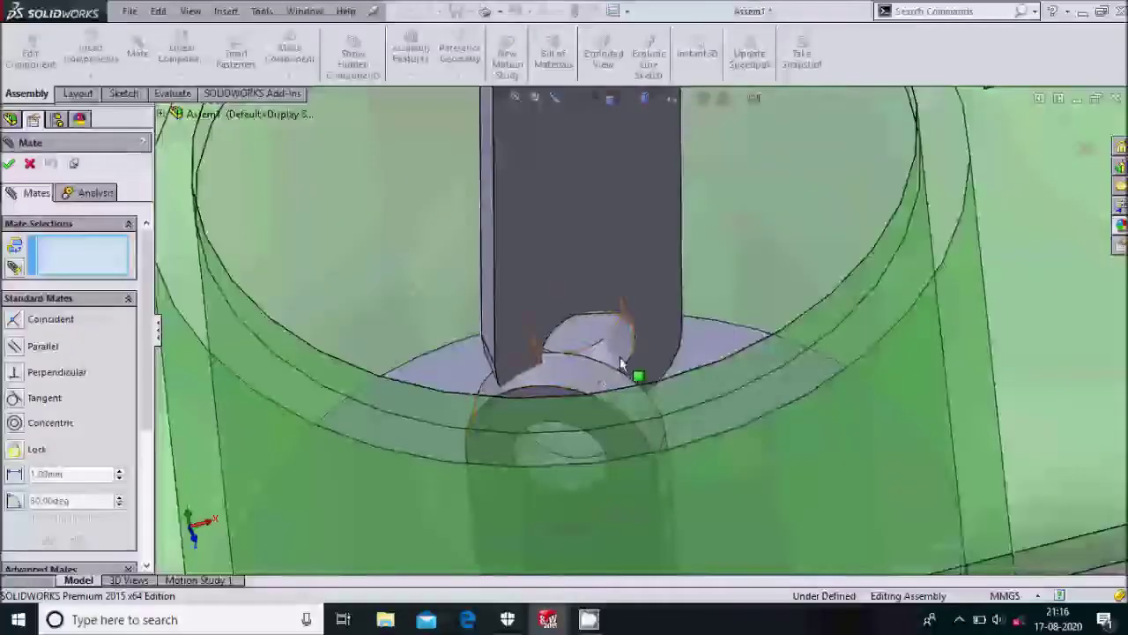
click(620, 356)
middle_drag(590, 340, 581, 422)
click(581, 421)
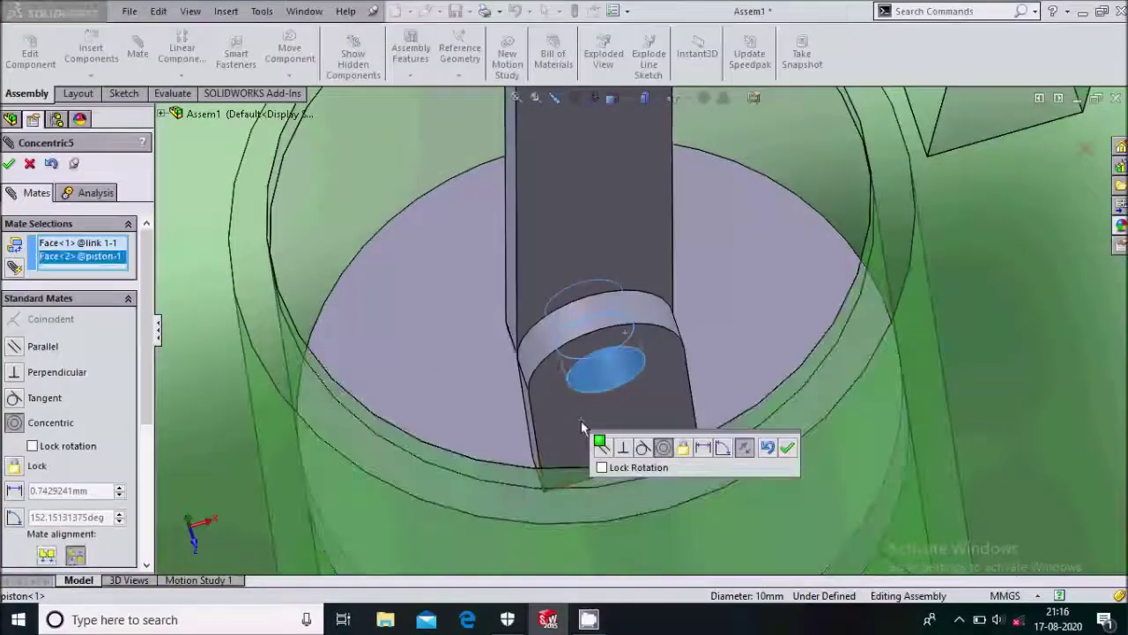
click(787, 448)
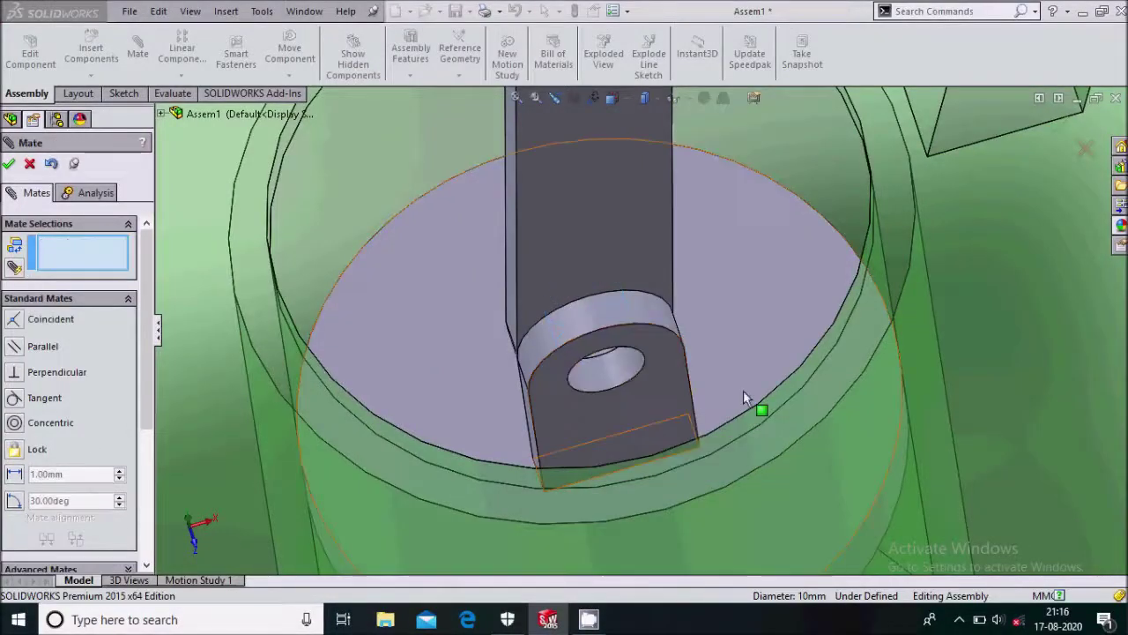
Step: Examine the connected handle, link and piston from several sides and finish mating
scroll(743, 389, up, 3)
middle_drag(695, 337, 741, 337)
scroll(621, 304, up, 3)
scroll(621, 304, up, 3)
scroll(740, 337, down, 3)
middle_drag(675, 312, 796, 285)
scroll(764, 307, up, 3)
scroll(764, 308, down, 2)
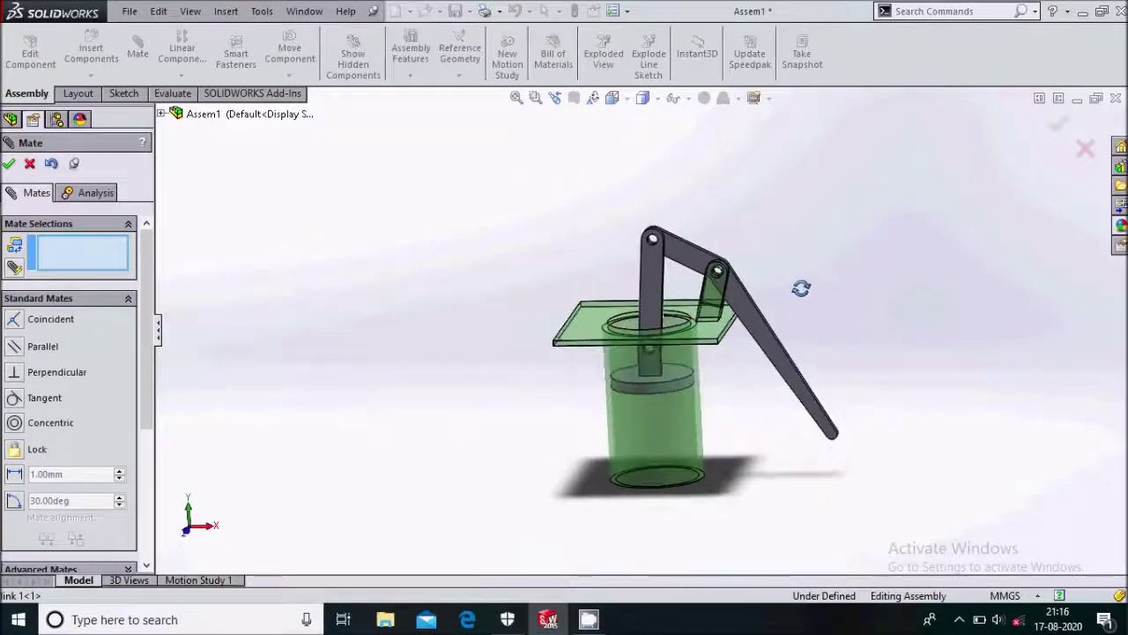
key(Escape)
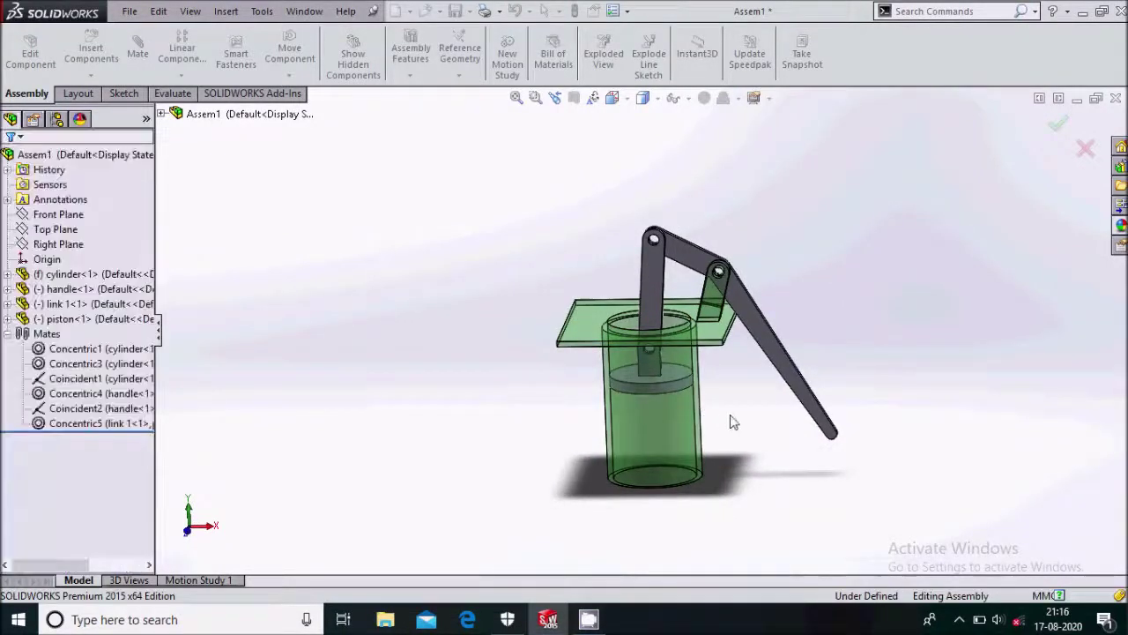
Step: View the assembly normal to the handle's face and swing its long arm to drive the piston down the cylinder
middle_drag(767, 423, 783, 367)
scroll(727, 336, down, 2)
click(750, 340)
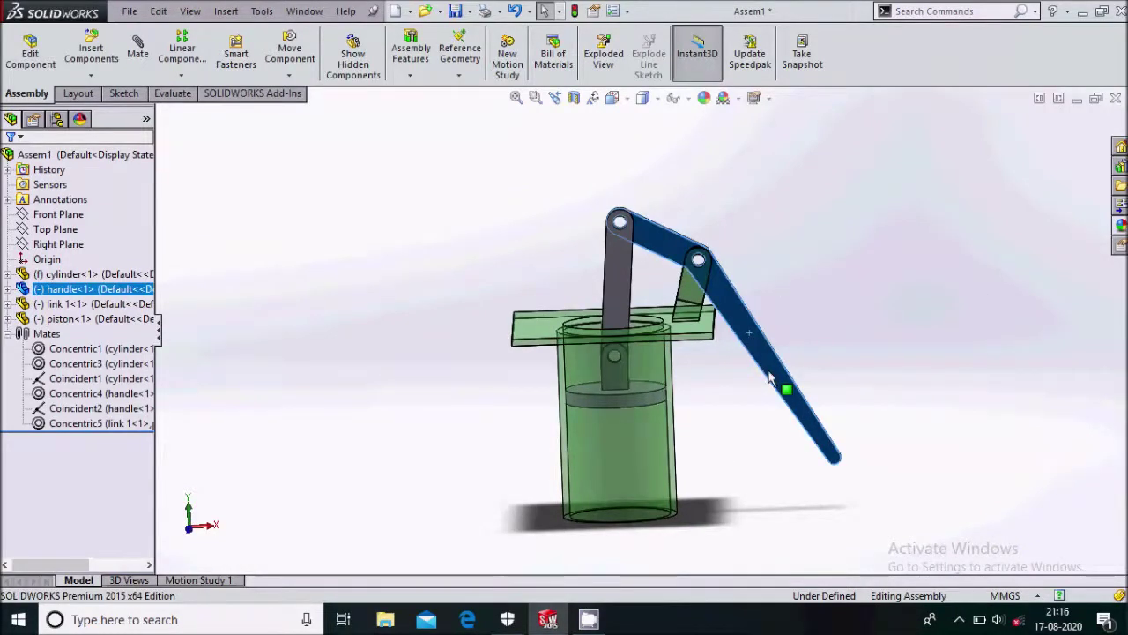
click(864, 311)
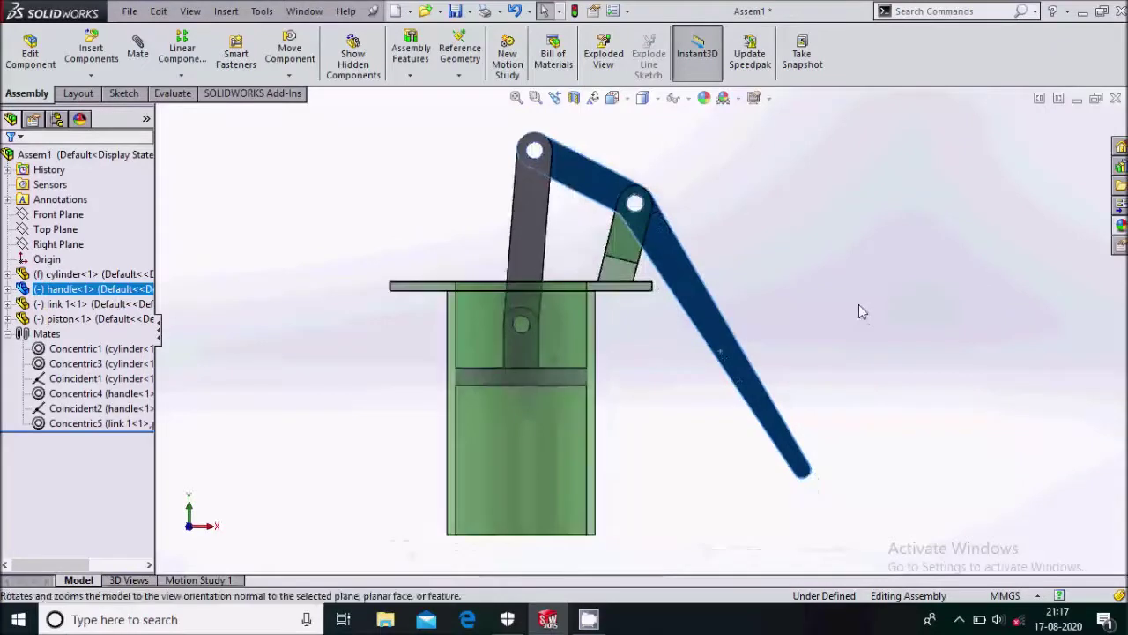
click(861, 311)
drag(730, 363, 747, 344)
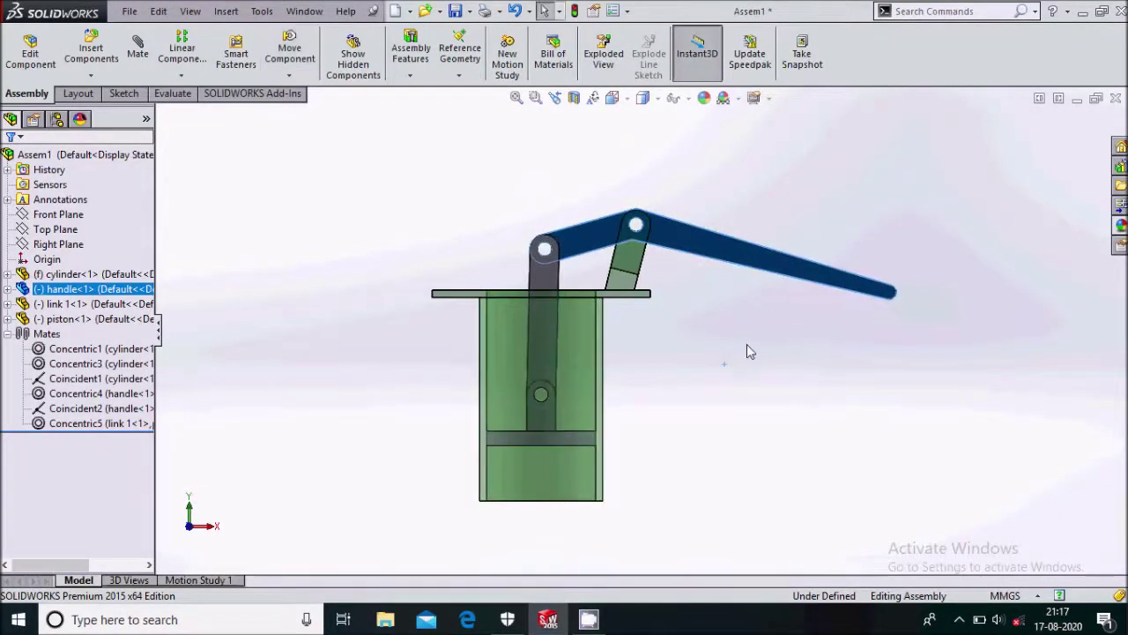
click(747, 343)
Step: Apply a light red colour (RGB 255, 128, 128) to the handle at component level
key(z)
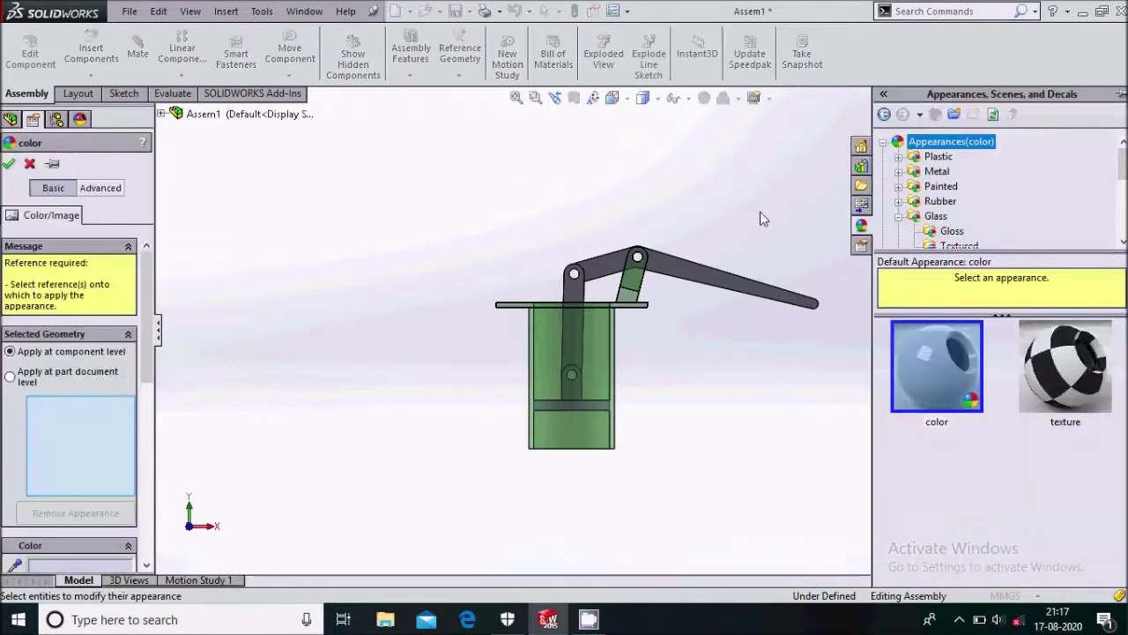
middle_drag(743, 238, 736, 270)
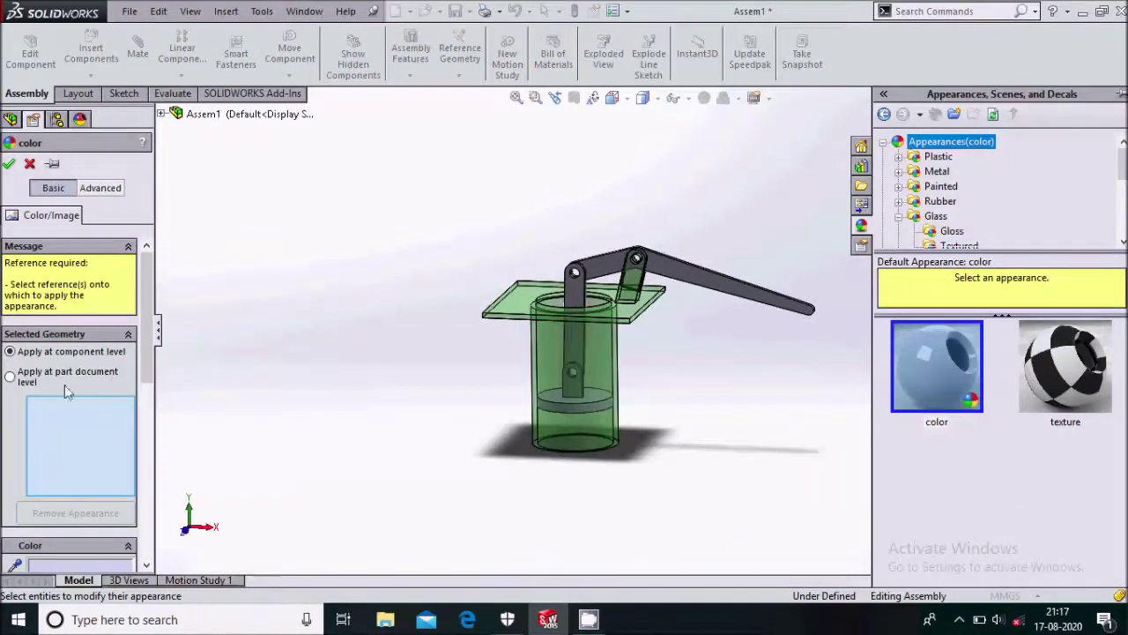
scroll(64, 391, down, 10)
scroll(43, 271, up, 3)
click(690, 288)
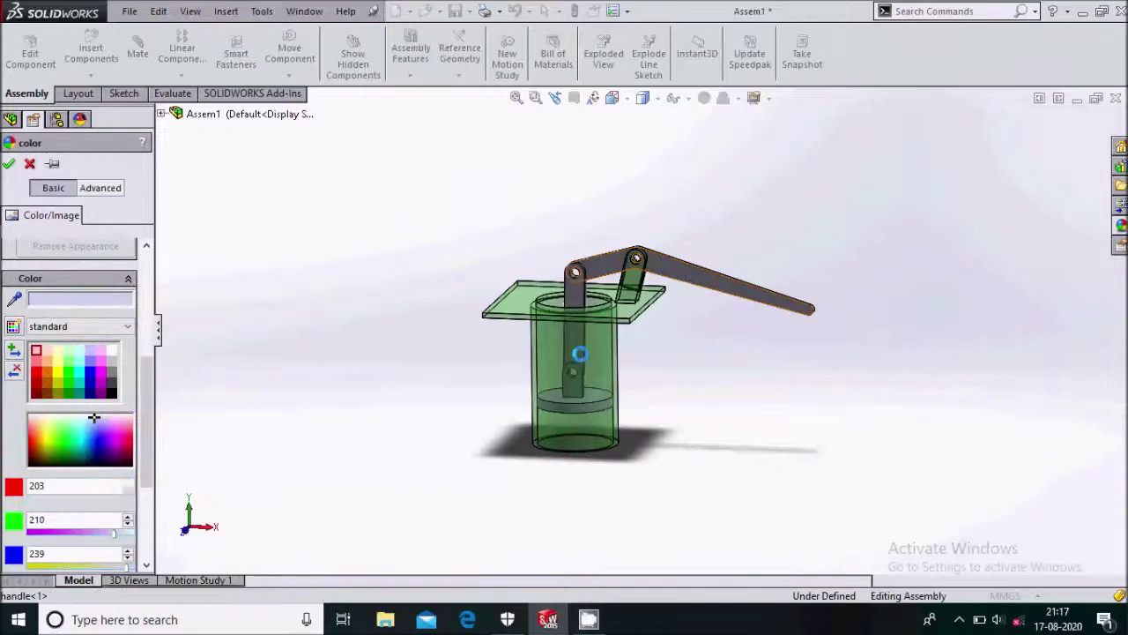
click(37, 274)
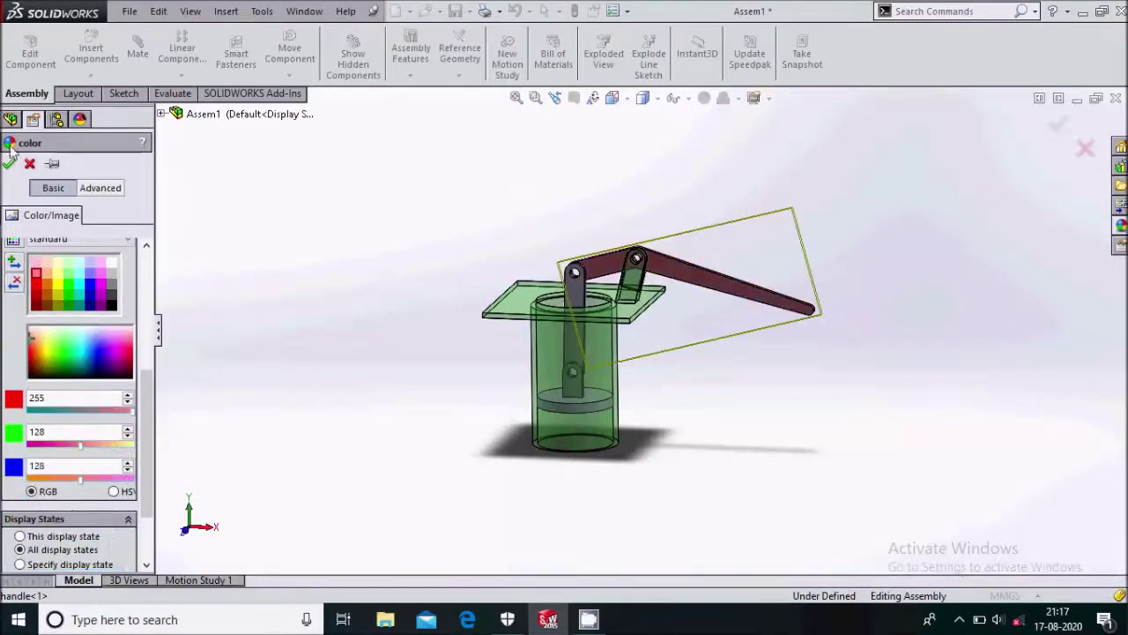
click(8, 165)
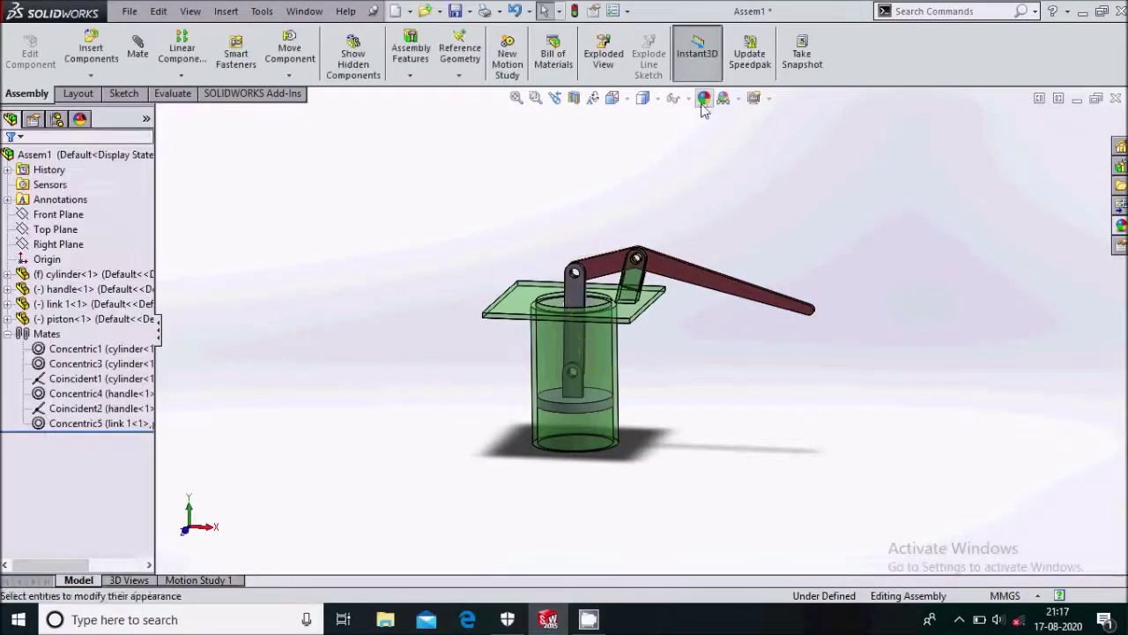
Step: Colour the link yellow and the piston magenta at component level
click(575, 293)
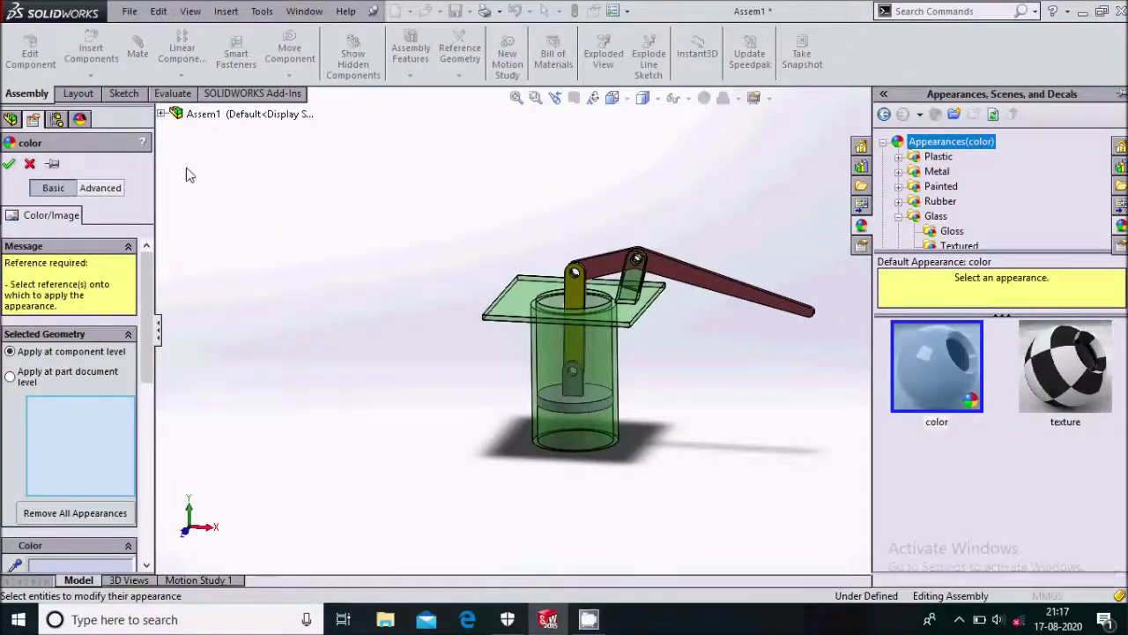
click(162, 115)
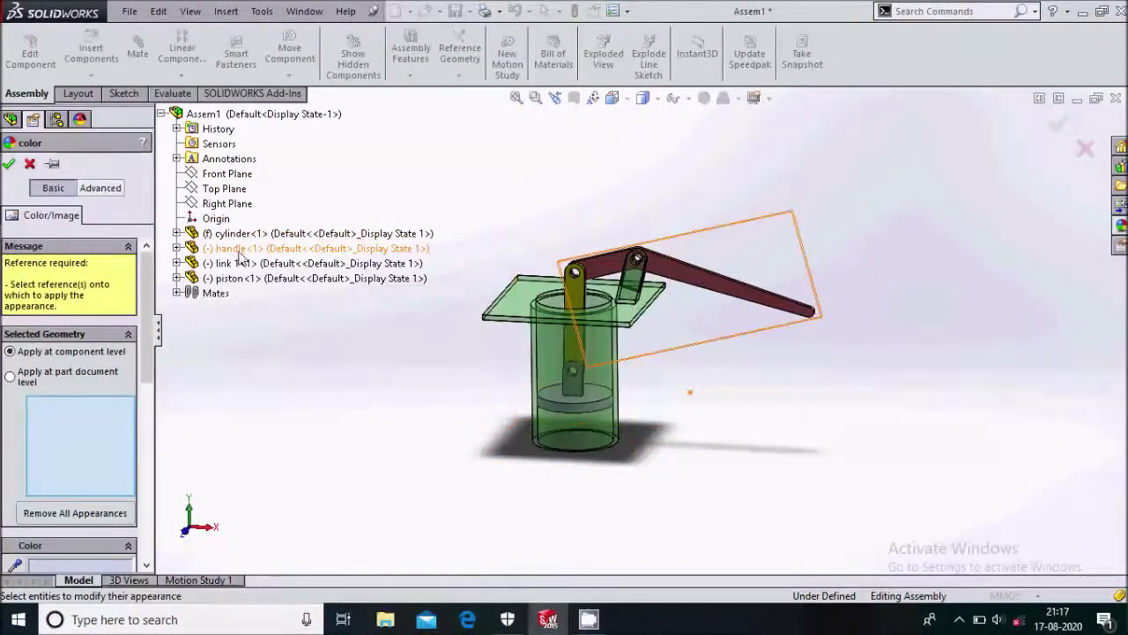
click(249, 279)
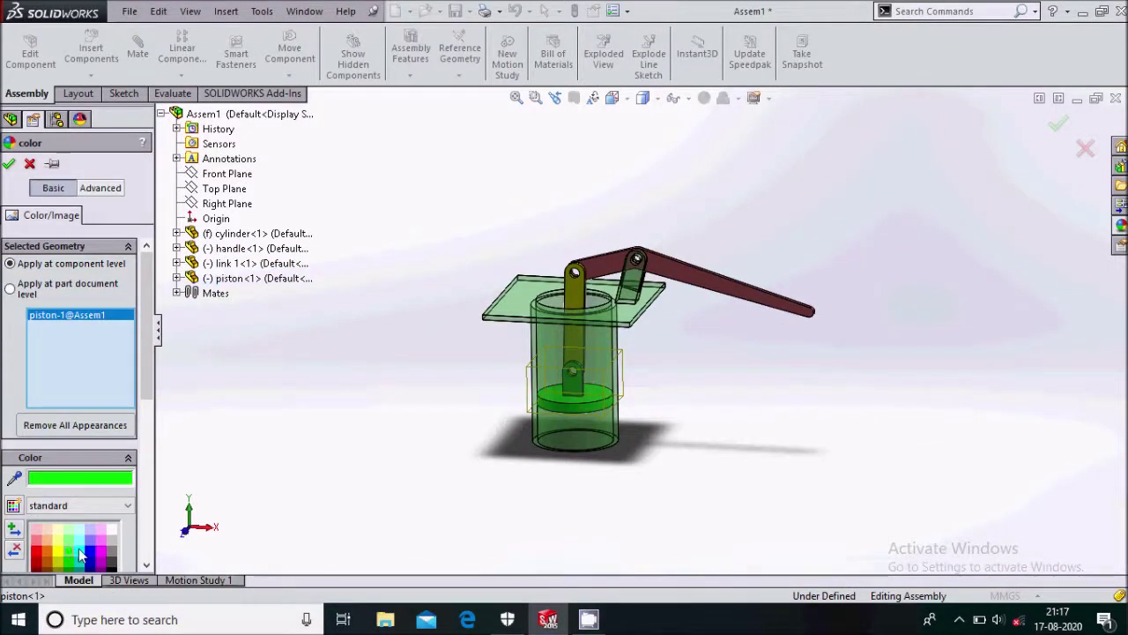
click(78, 548)
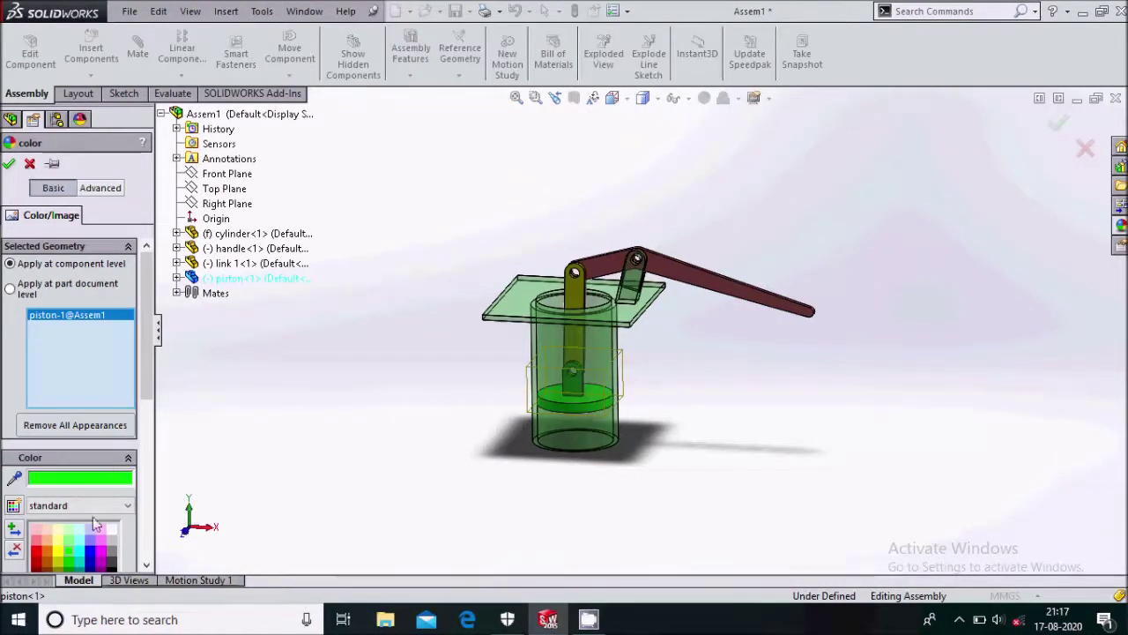
click(101, 553)
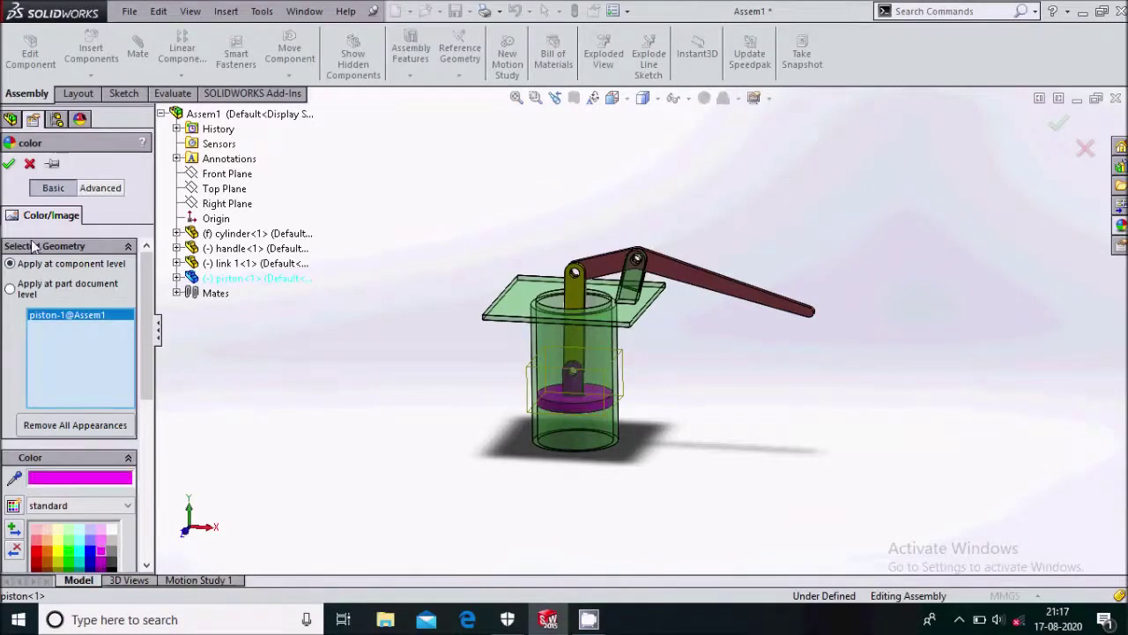
click(9, 165)
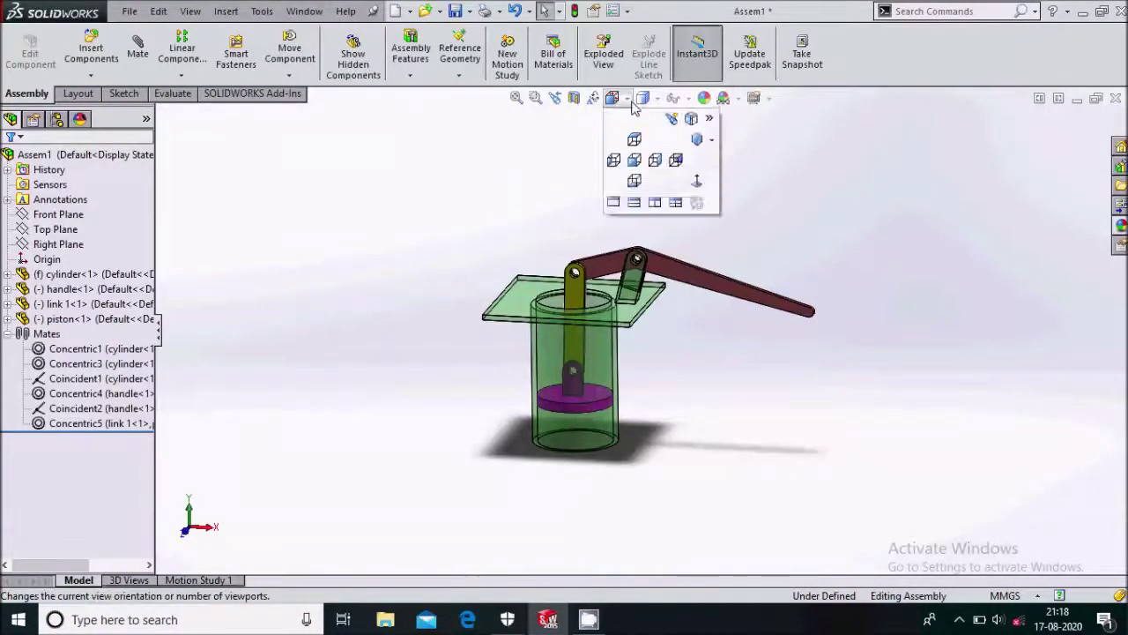
Step: Face the handle's flat side squarely again and raise its long arm to nearly horizontal, lowering the piston further
click(725, 291)
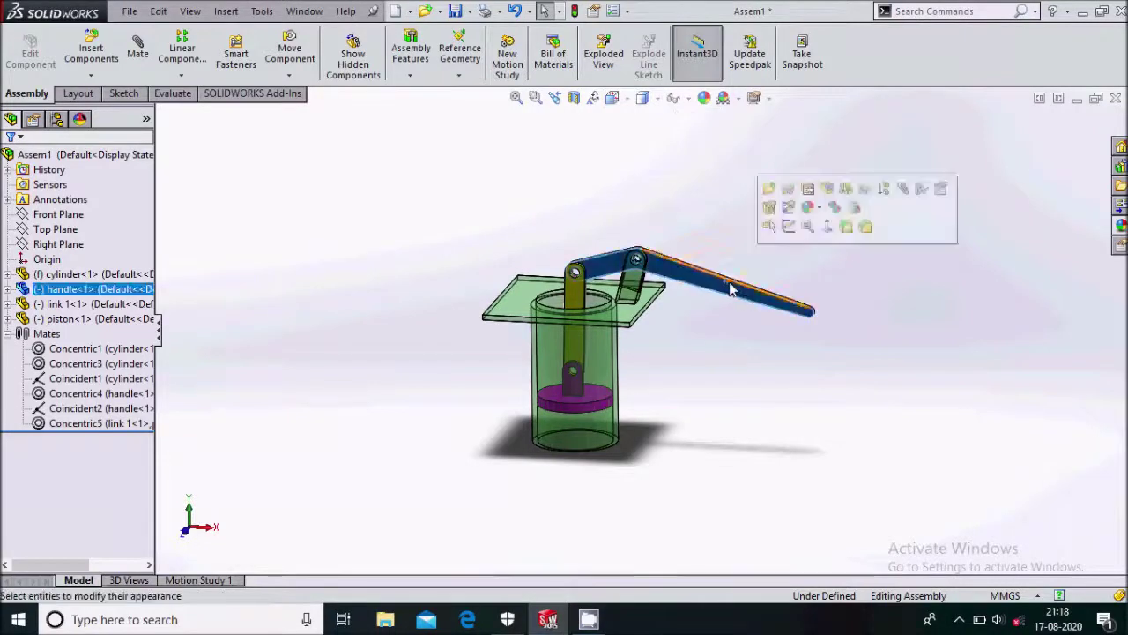
click(822, 231)
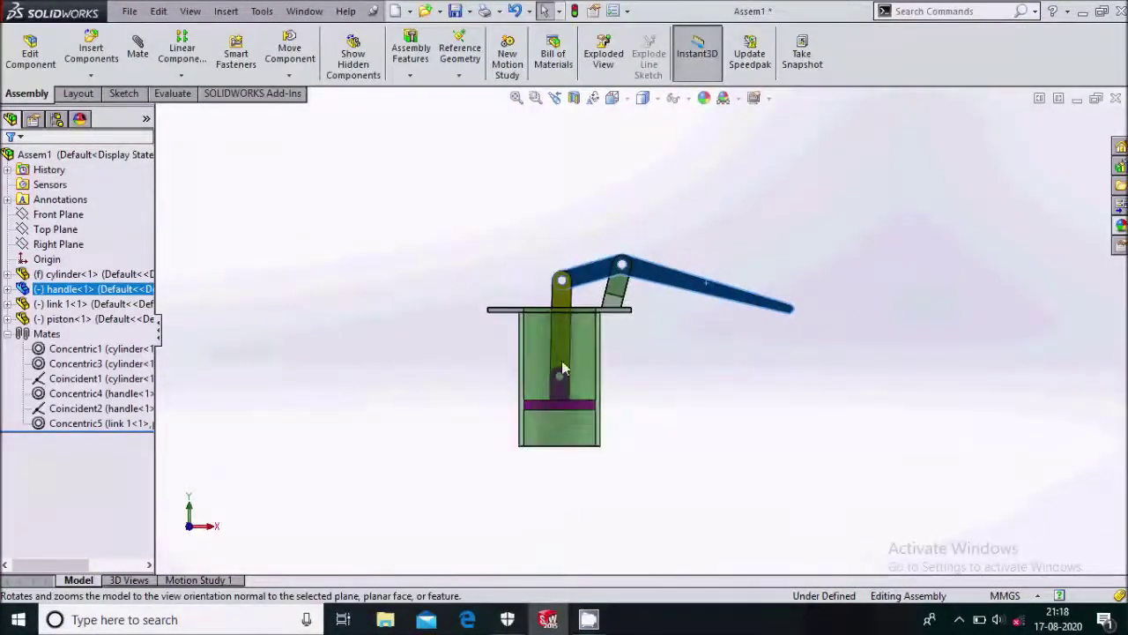
click(746, 359)
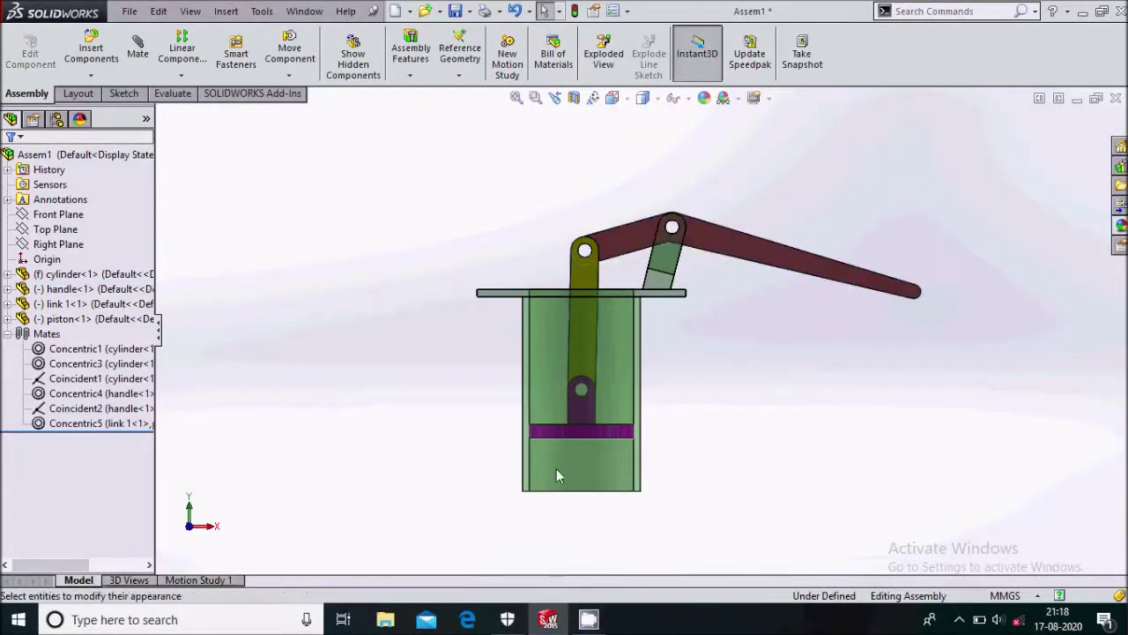
key(z)
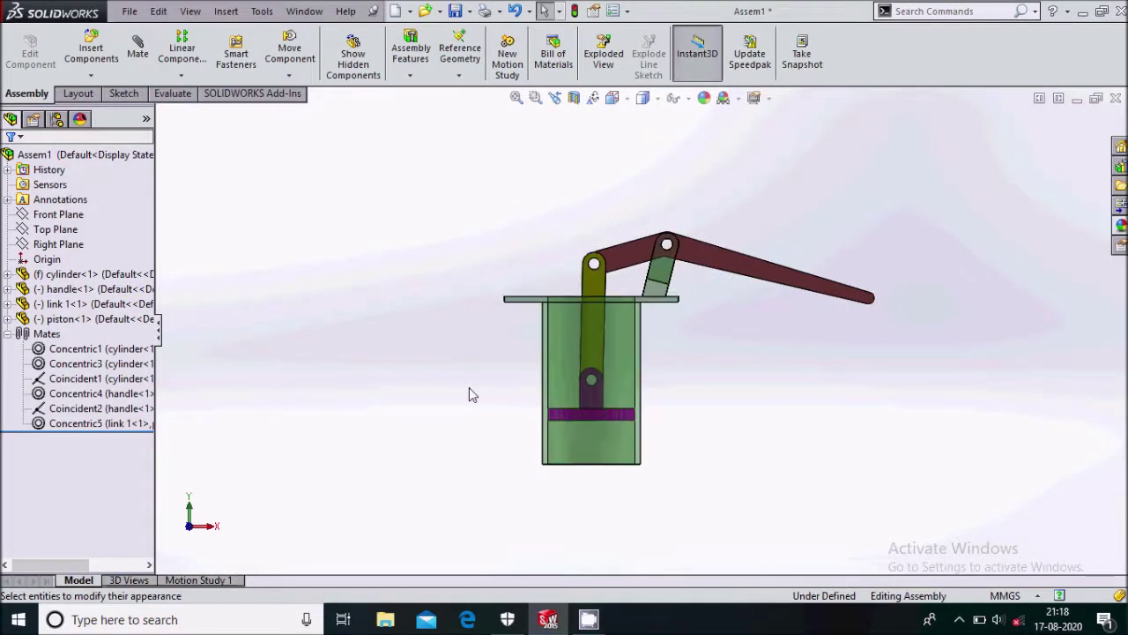
scroll(842, 243, down, 1)
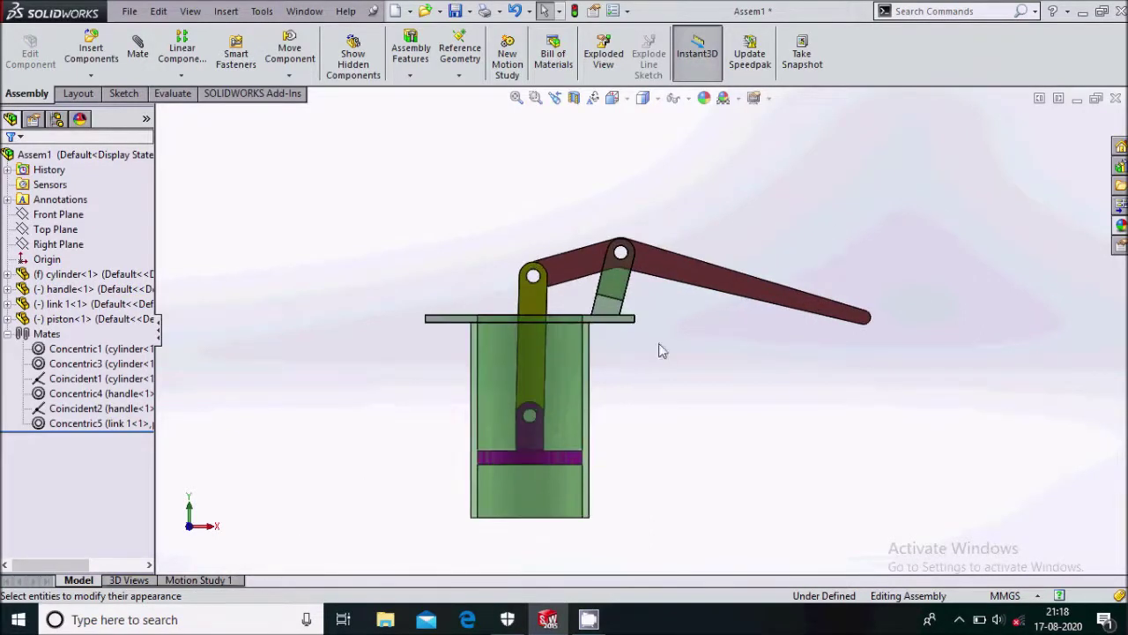
mouse_move(740, 294)
mouse_down()
mouse_move(752, 248)
mouse_move(744, 282)
mouse_up()
click(642, 389)
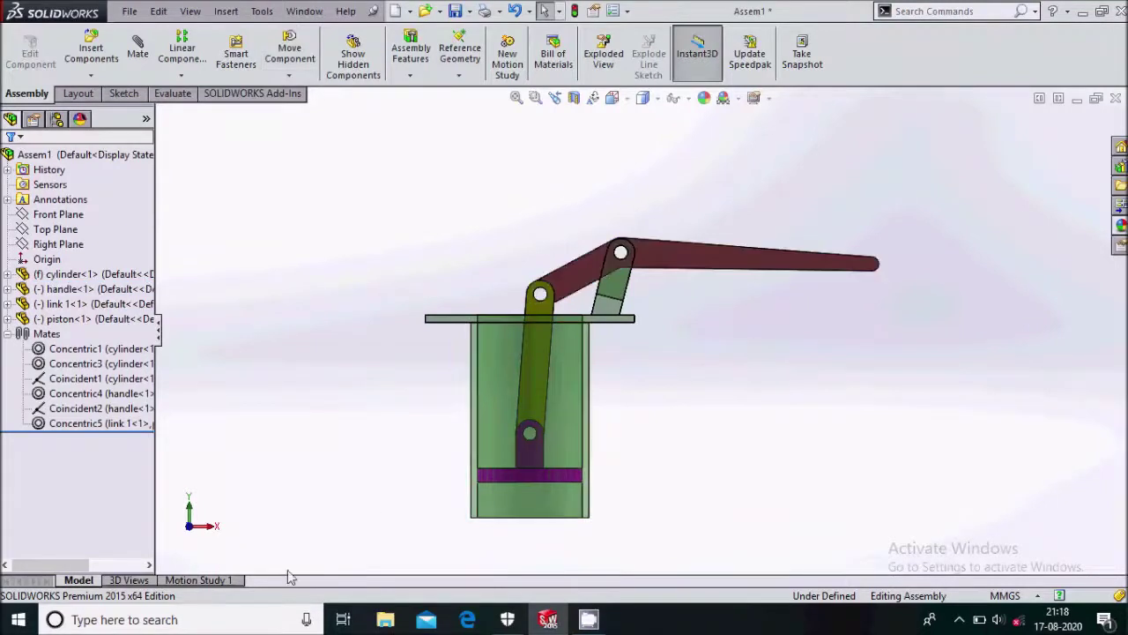
Step: Add a rotary motor on the handle's face in Motion Study 1, with reversed direction and Oscillating motion of 50 degrees at 1 Hz
click(225, 581)
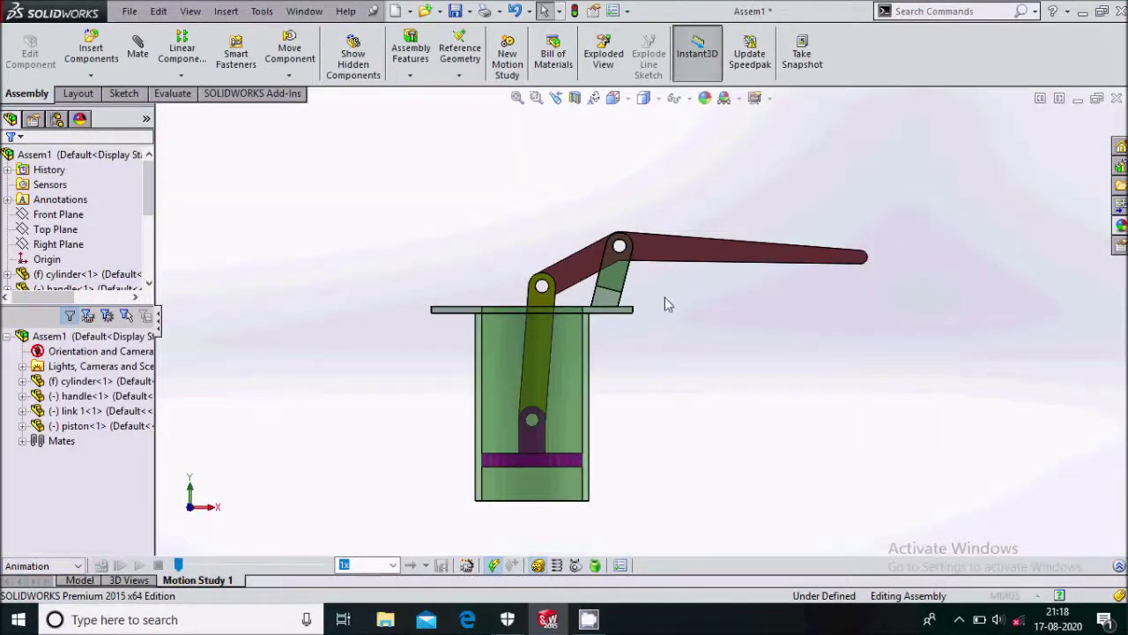
click(697, 263)
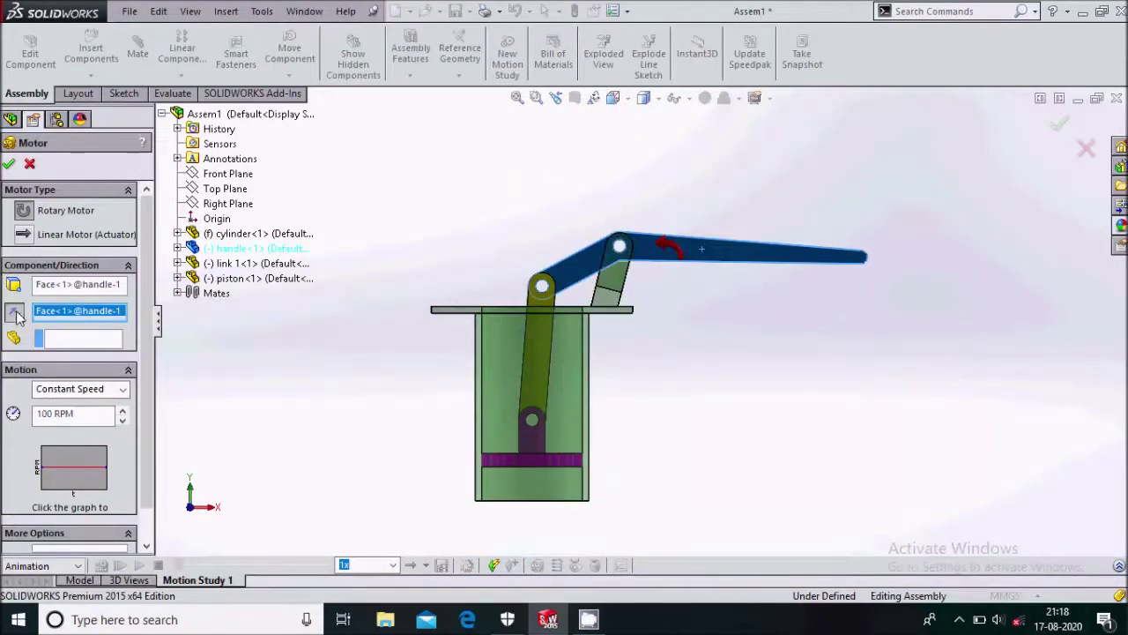
click(116, 393)
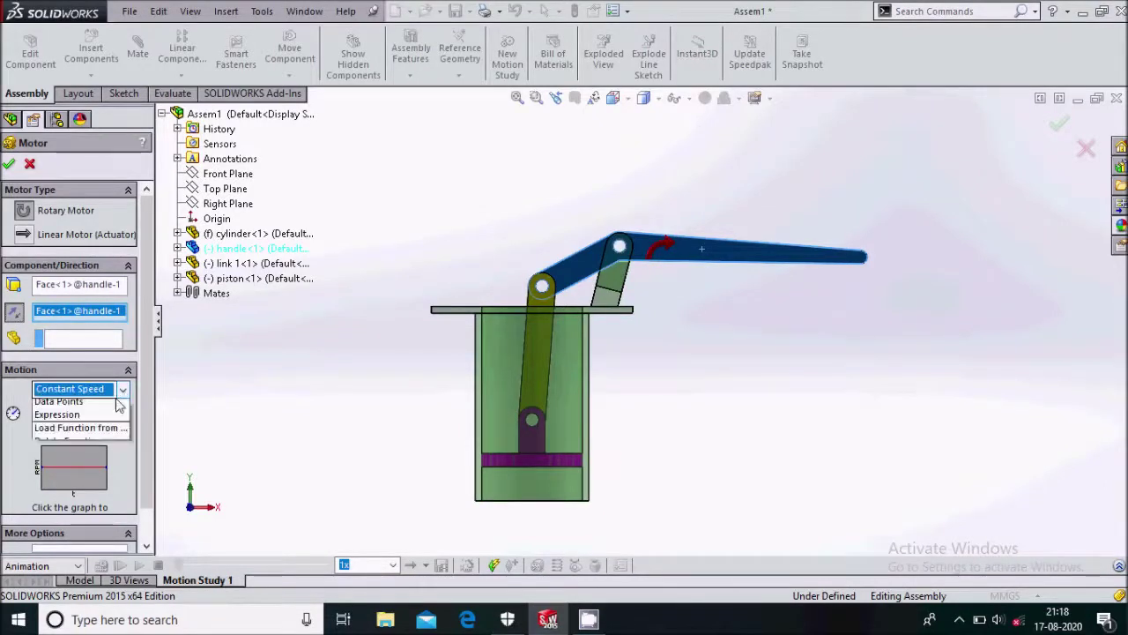
click(88, 432)
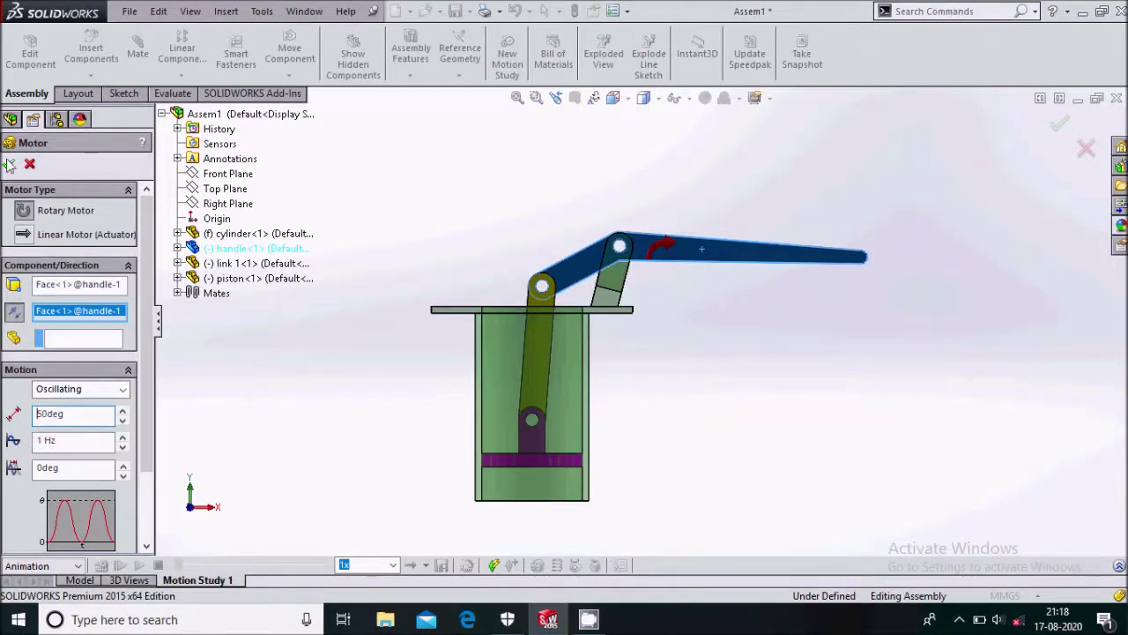
key(Return)
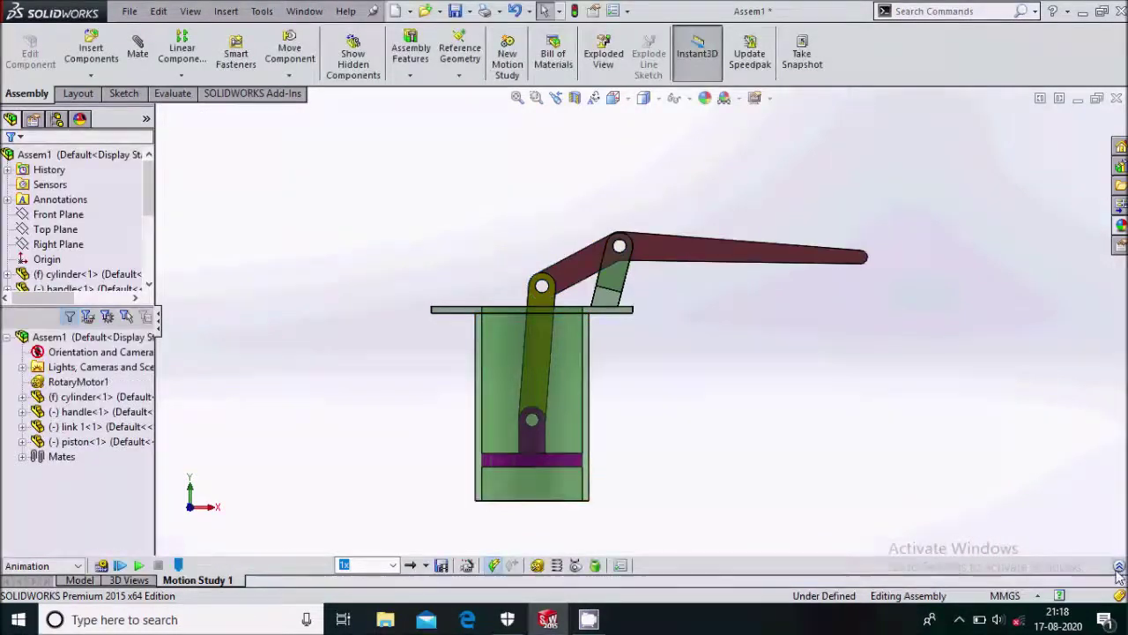
Step: Expand the motion study timeline and extend the animation's duration to 12 seconds
click(1118, 566)
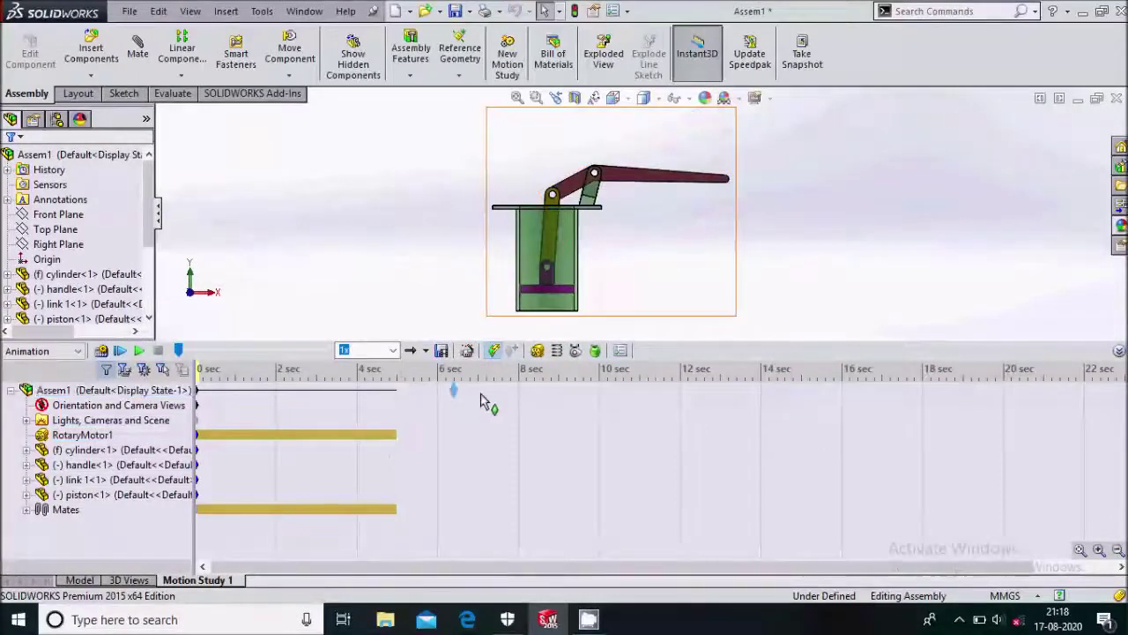
drag(688, 403, 684, 399)
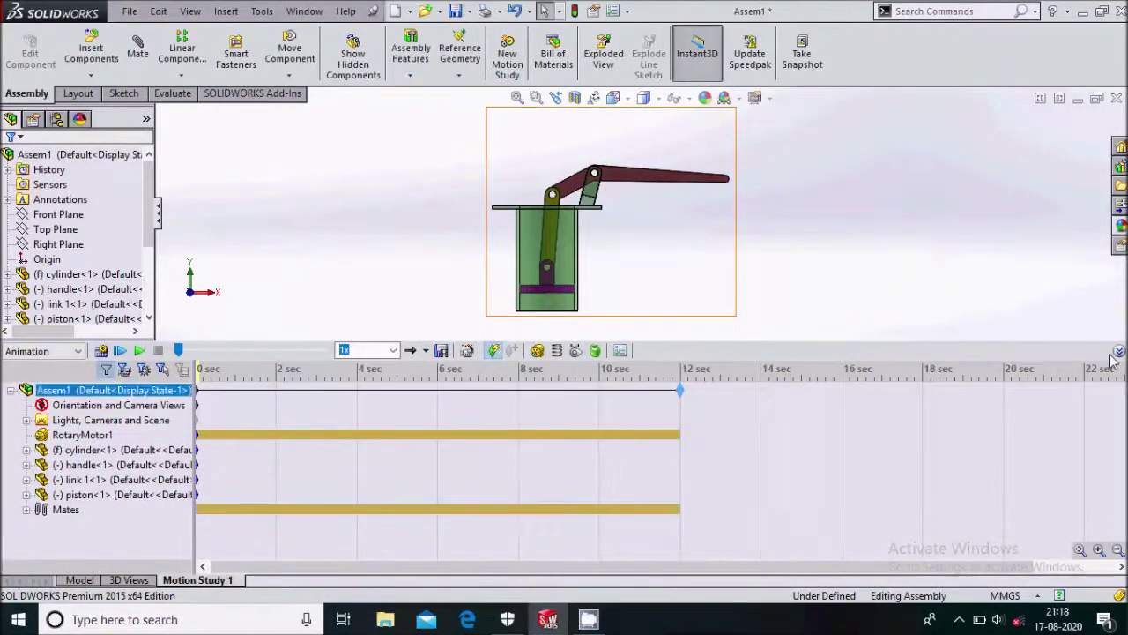
Step: Collapse the motion study timeline and set the rotary motor's oscillation frequency to 0.5 Hz
click(1118, 350)
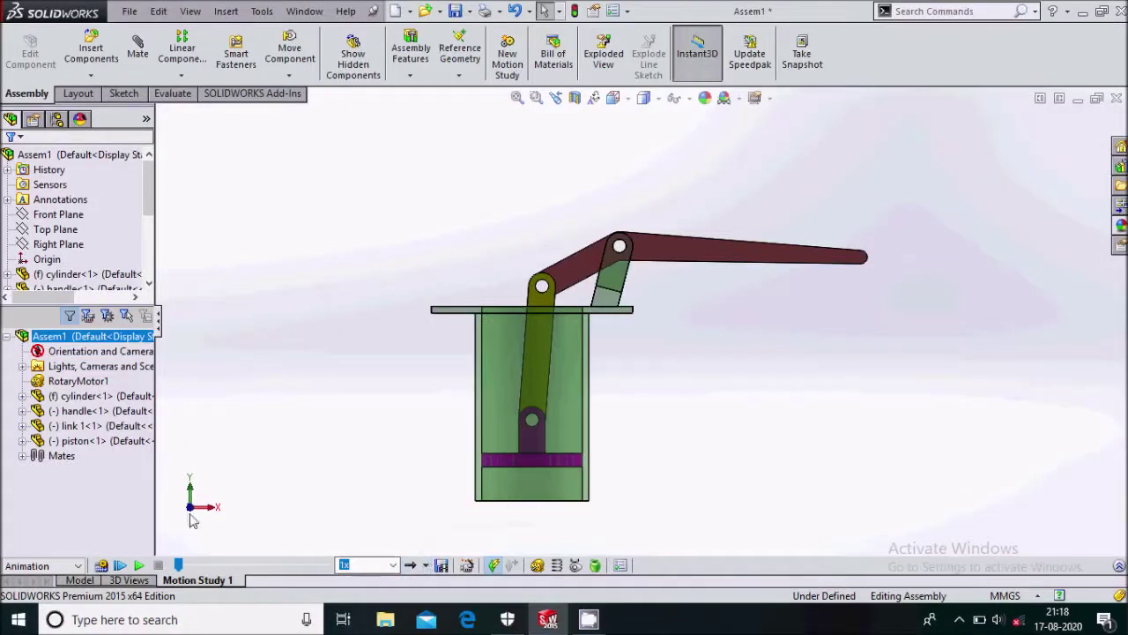
right_click(92, 384)
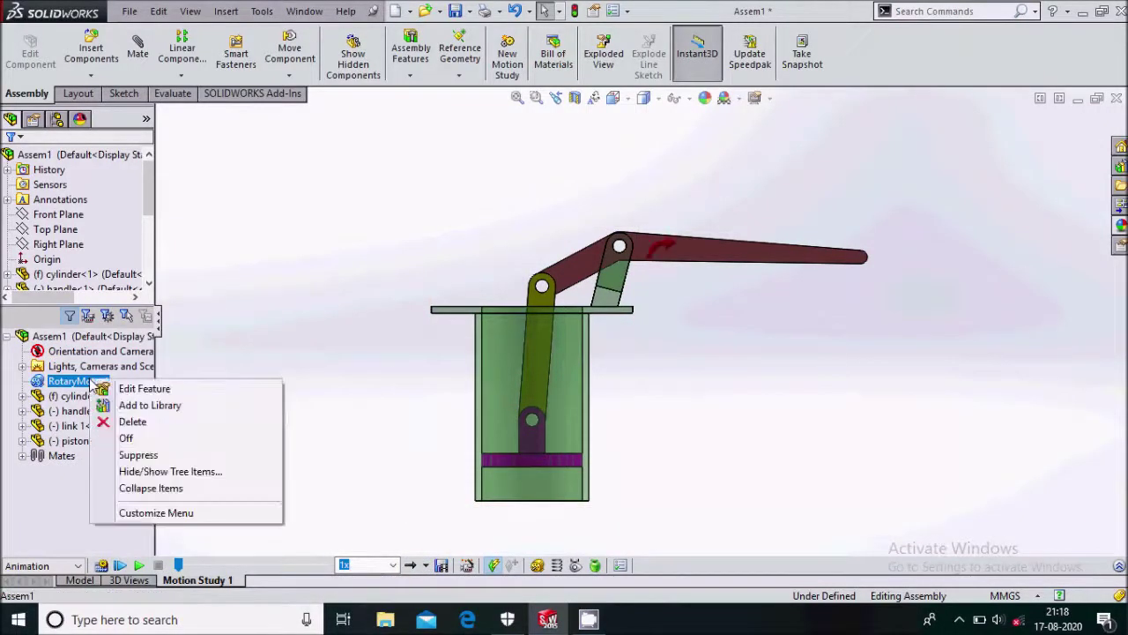
click(144, 390)
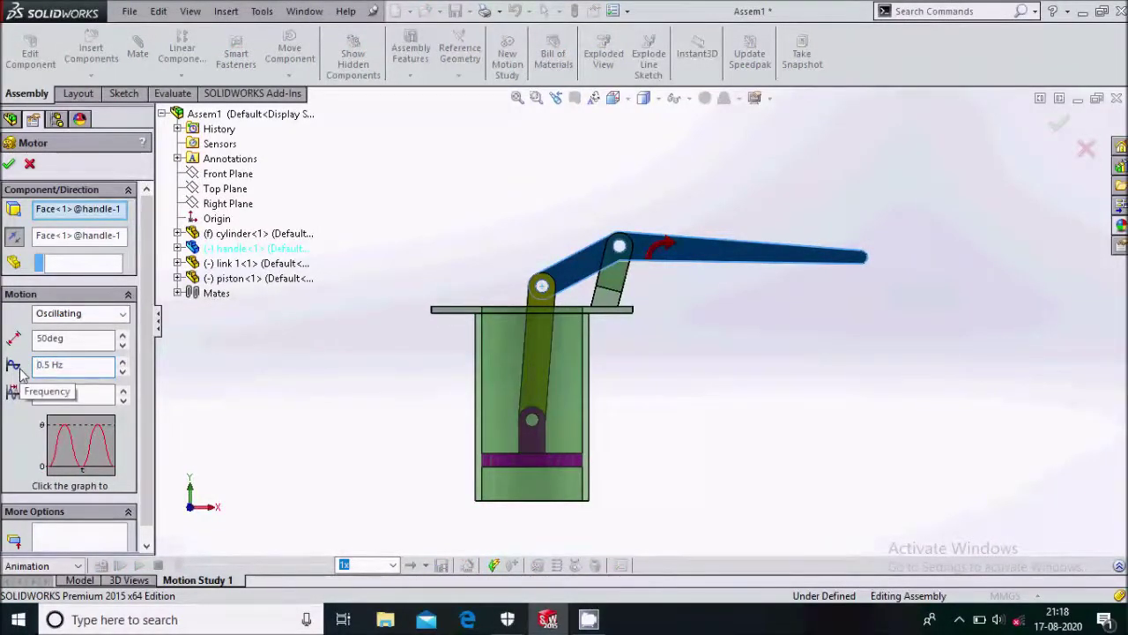
click(10, 166)
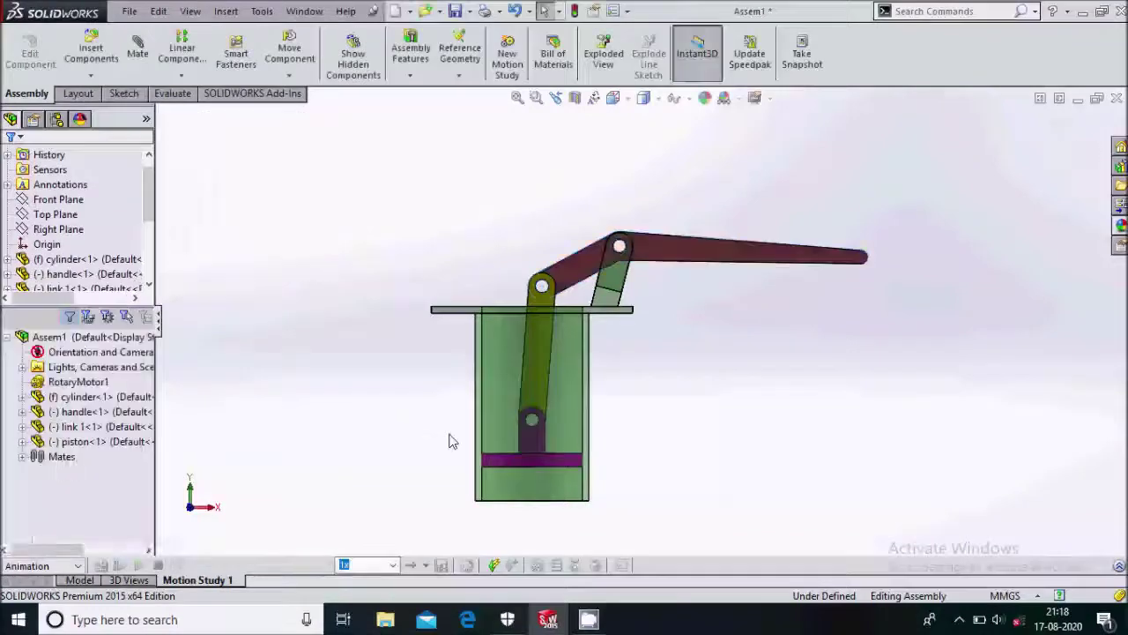
Step: Keep the timeline collapsed, calculate Motion Study 1, and play the pump animation from the start
click(1117, 568)
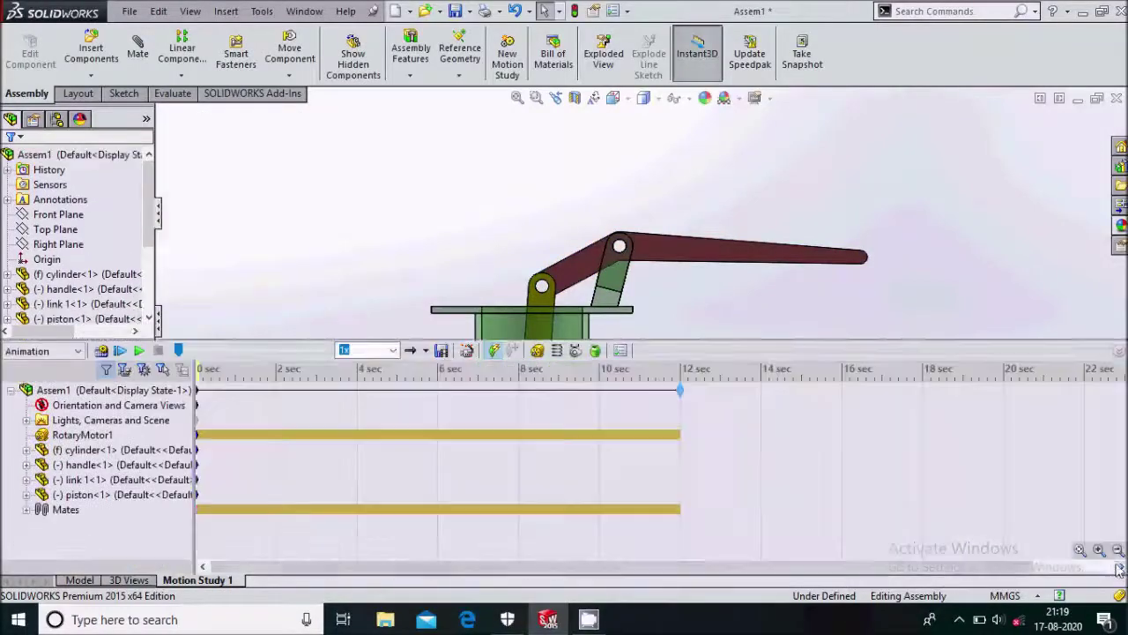
click(97, 477)
click(1117, 352)
click(472, 509)
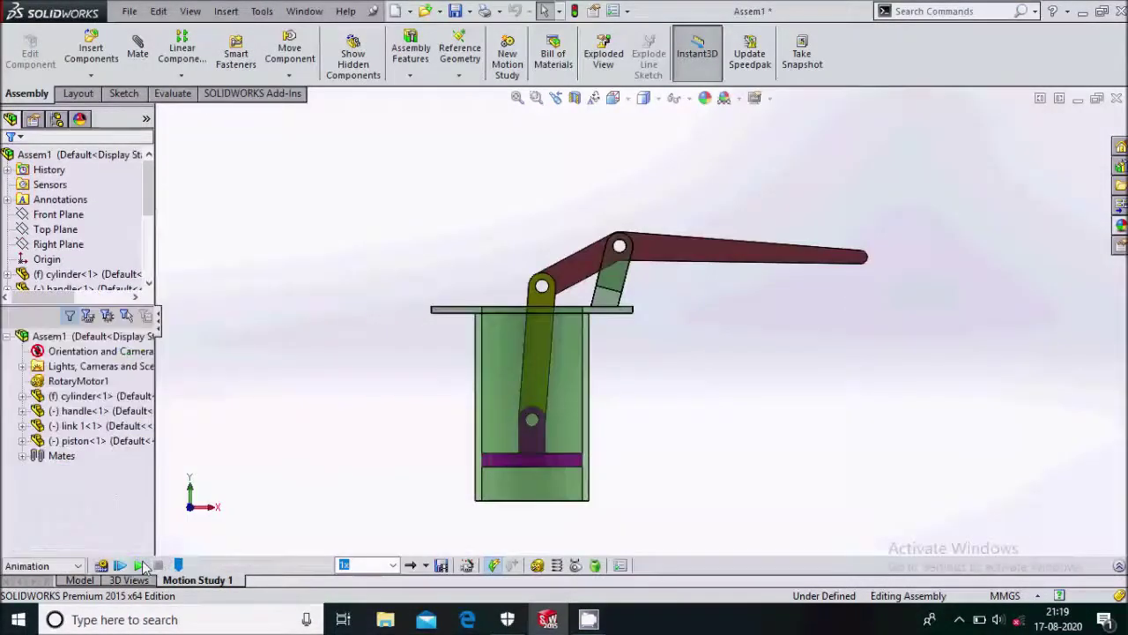
click(101, 566)
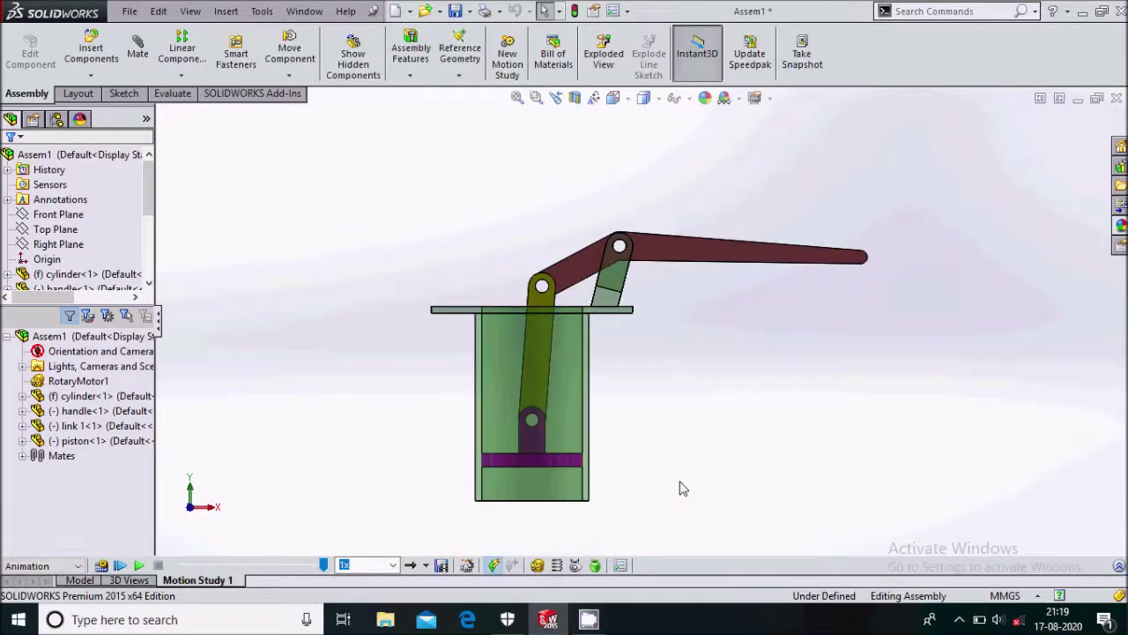
click(121, 565)
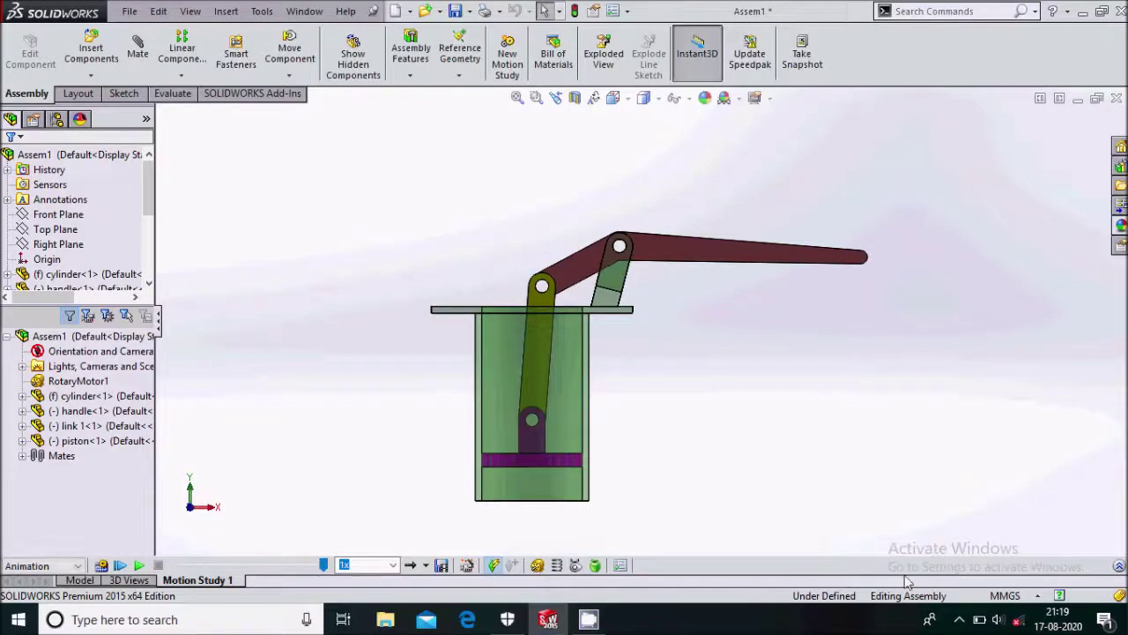
click(961, 621)
right_click(941, 552)
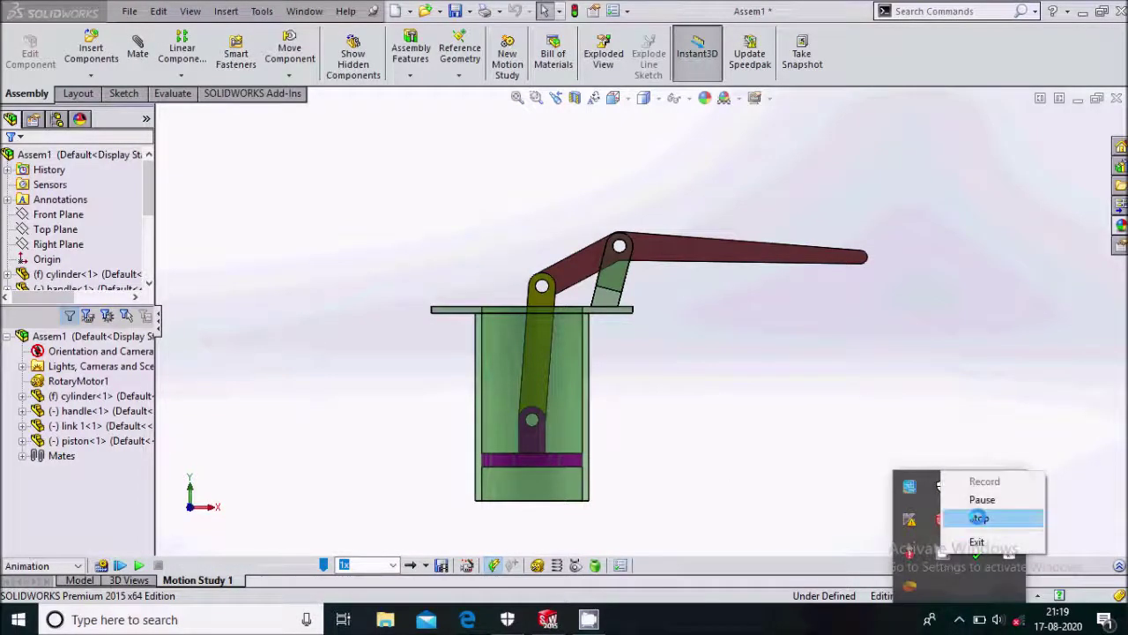